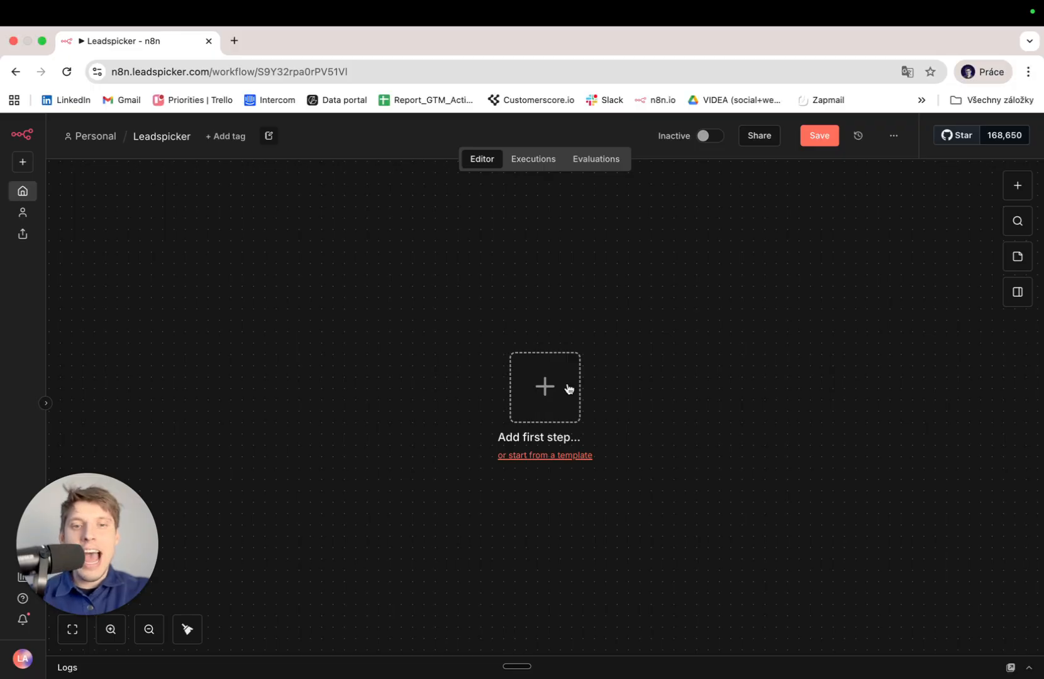
Search the first-step node list for 'leads' and open the Leadspicker node's triggers and actions.
click(535, 393)
text(leads)
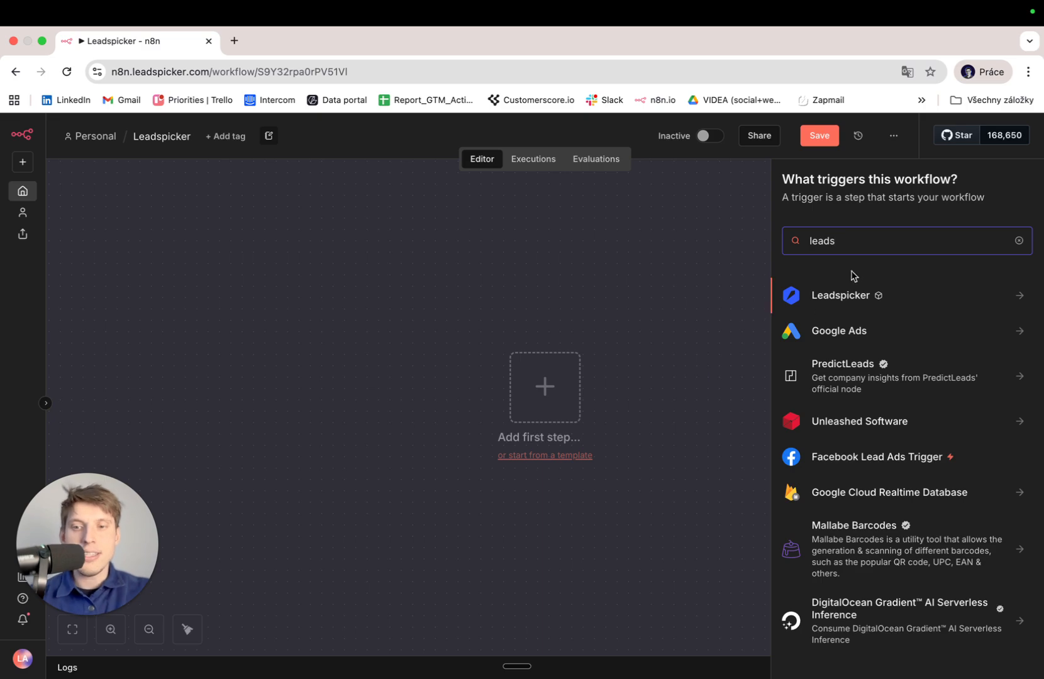
click(822, 296)
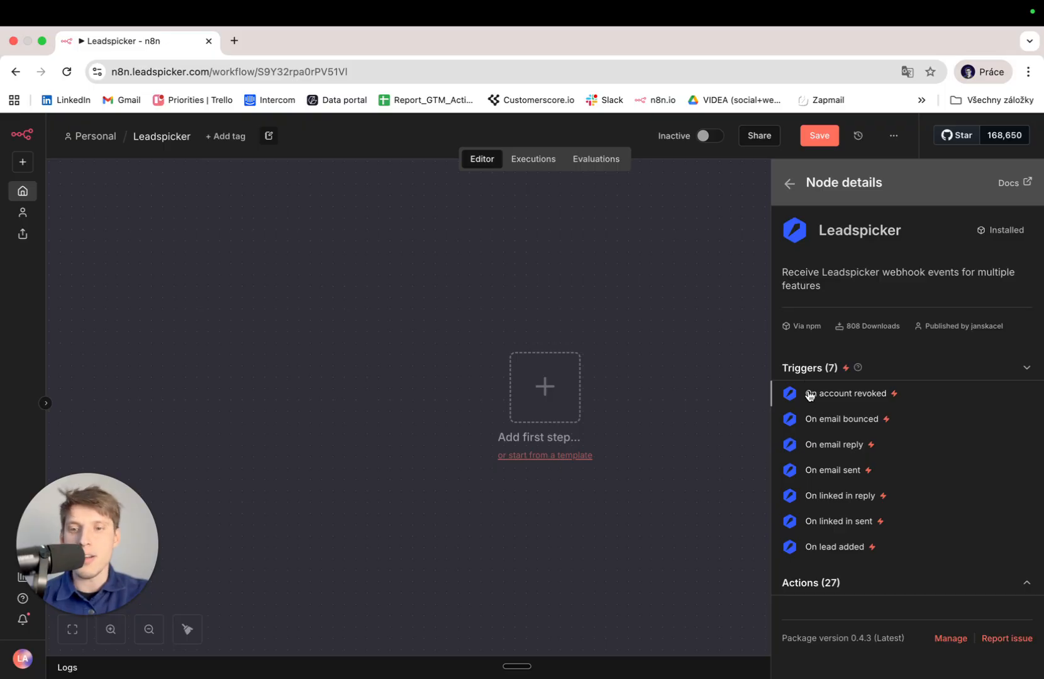
Add Leadspicker's 'On email reply' trigger as the first node and review its credential options.
click(892, 580)
scroll(893, 587, down, 3)
scroll(894, 586, up, 3)
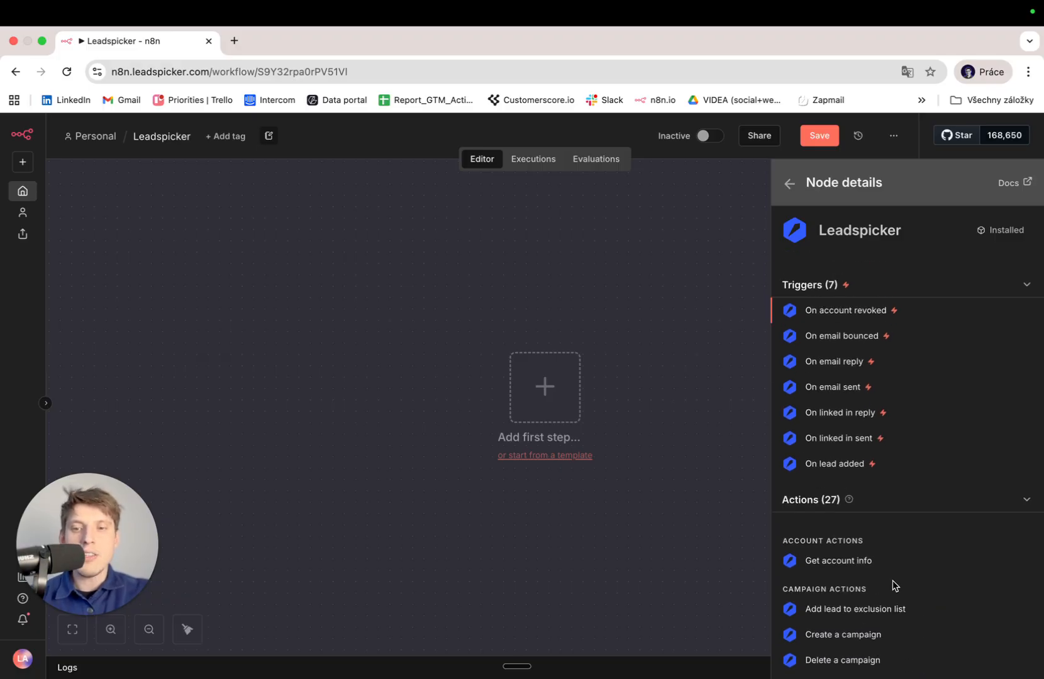
scroll(895, 585, up, 1)
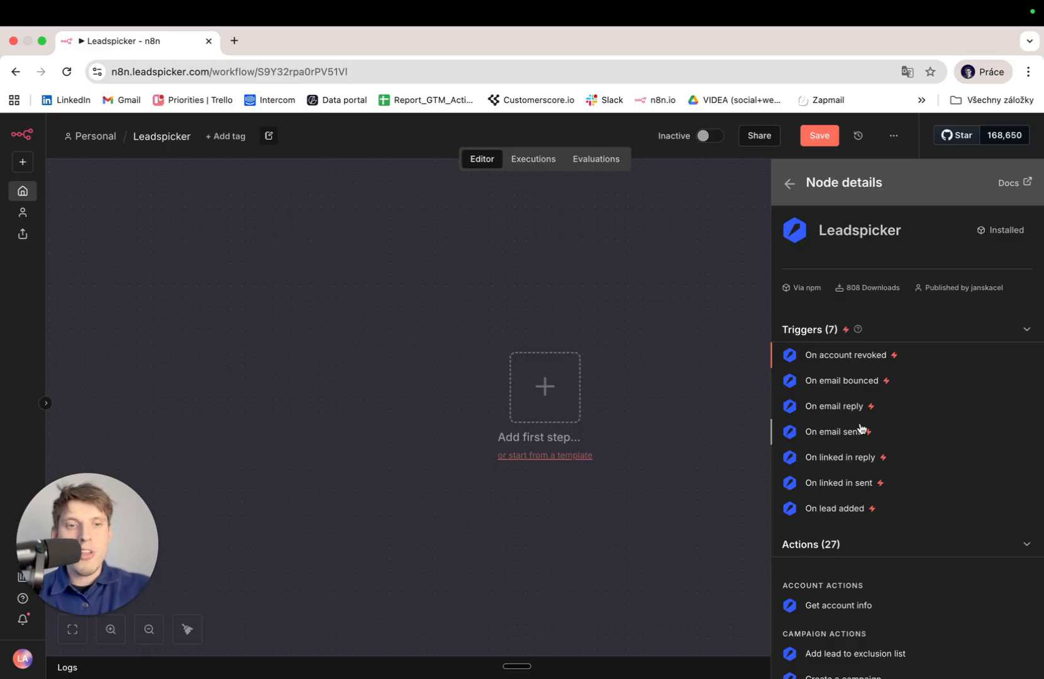
click(839, 410)
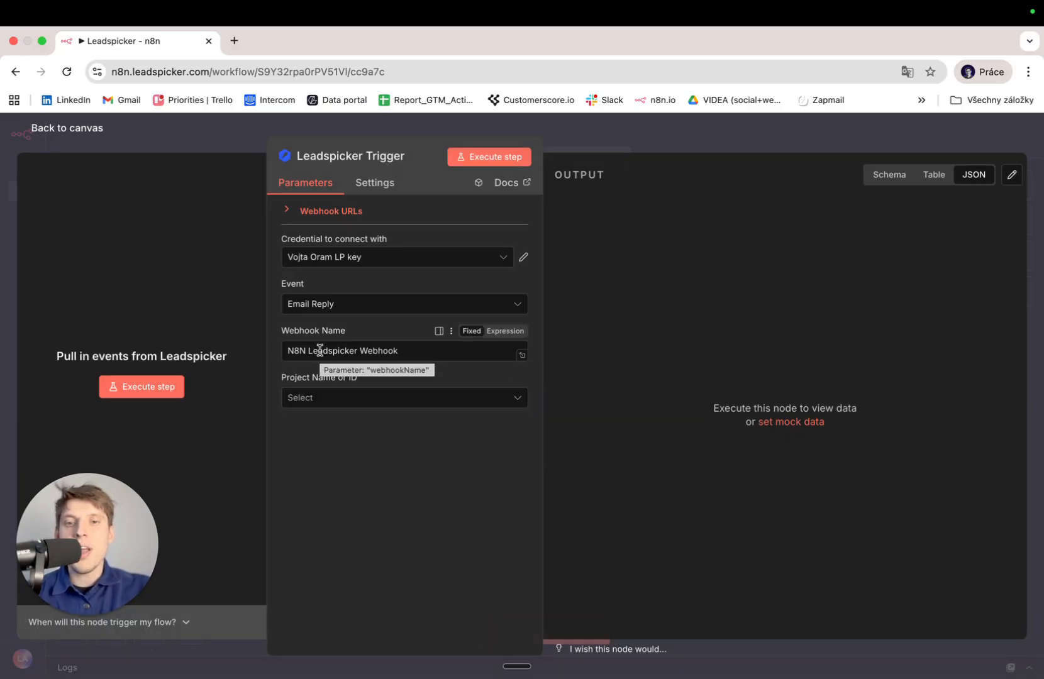
click(421, 262)
click(424, 258)
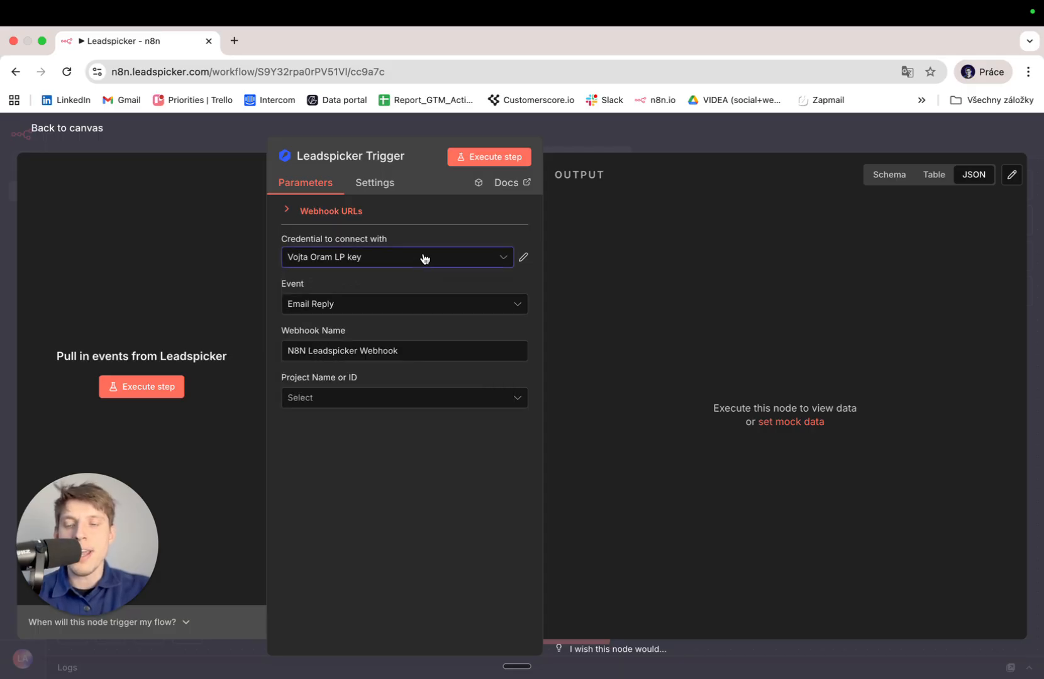
Open leadspicker.com in a new tab and sign in.
click(234, 40)
text(leads)
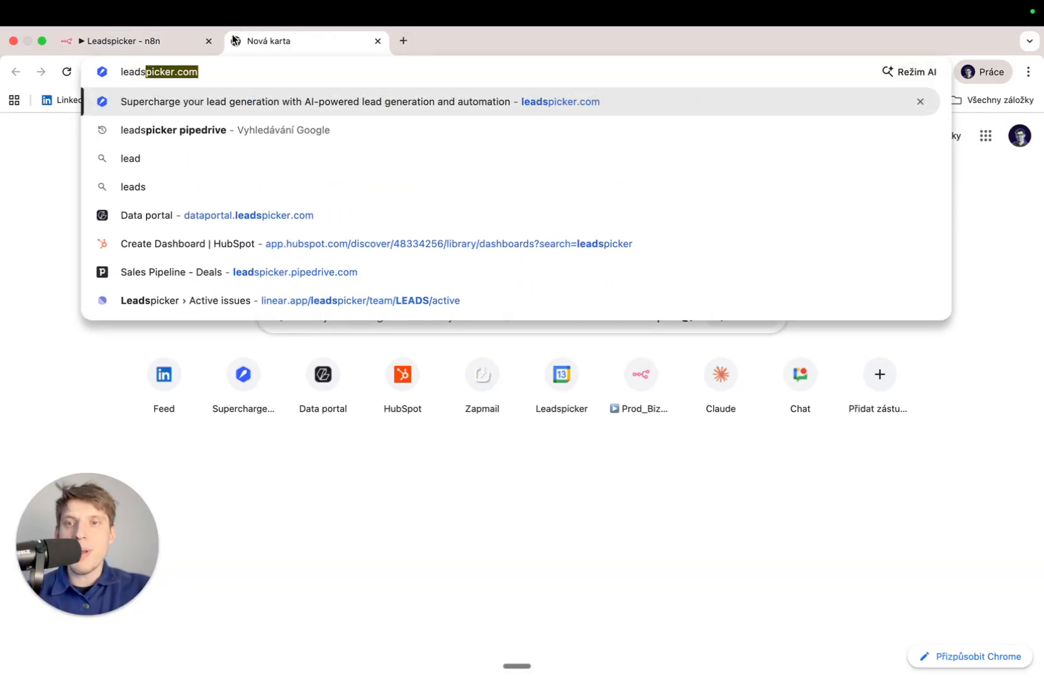
key(Return)
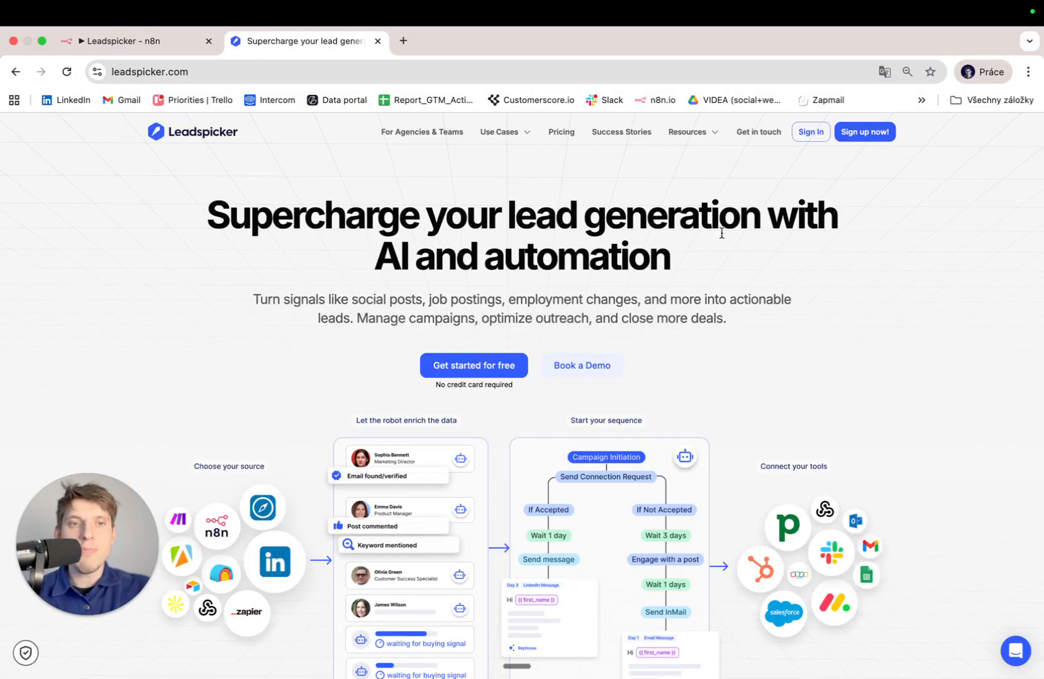
click(807, 132)
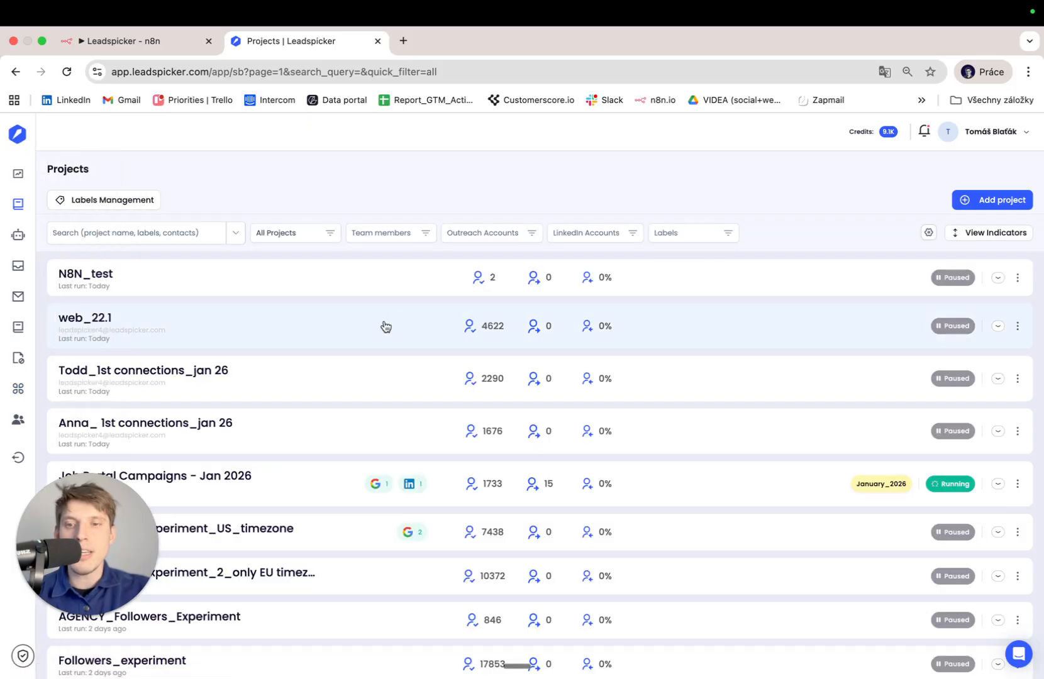
Copy the last API key from Integrations > API Keys and return to the n8n tab.
click(38, 389)
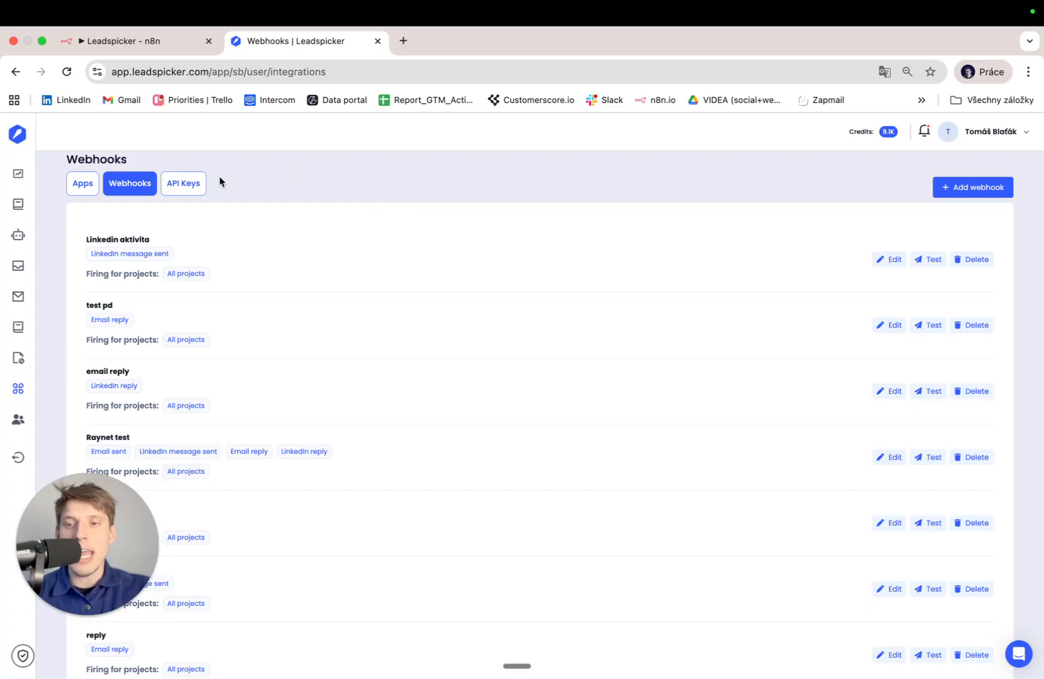
click(189, 189)
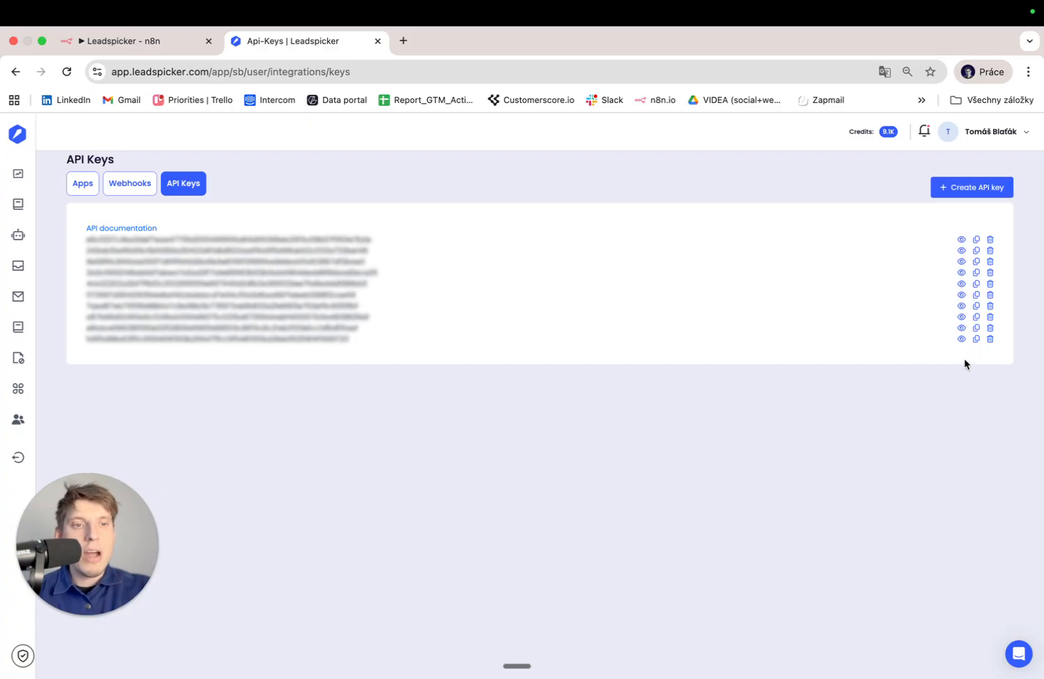
click(976, 340)
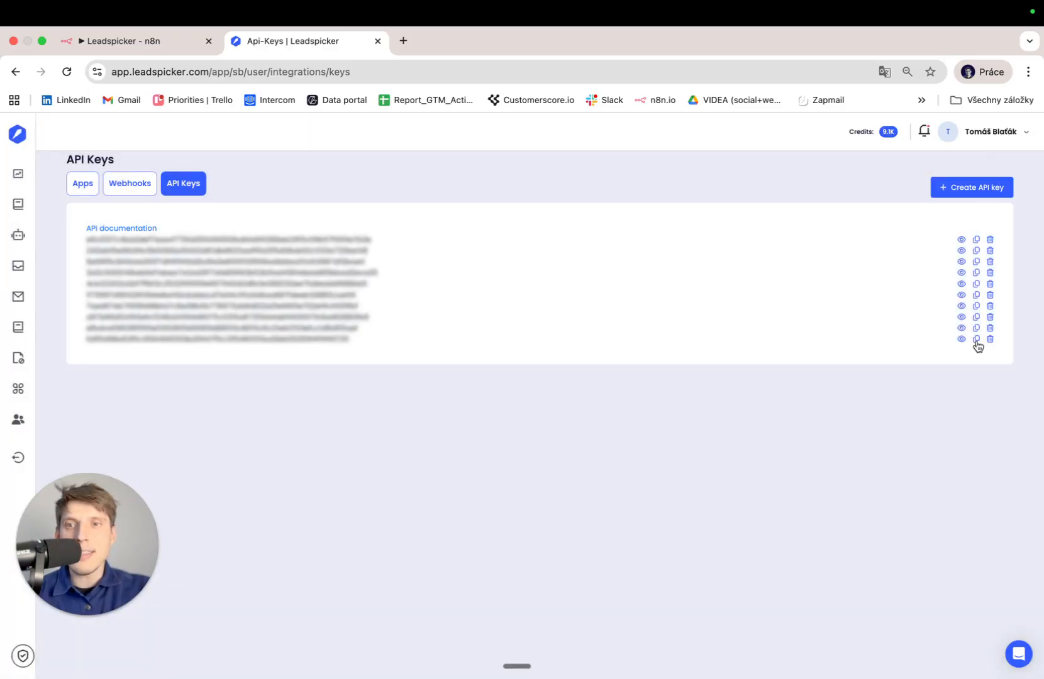
click(158, 40)
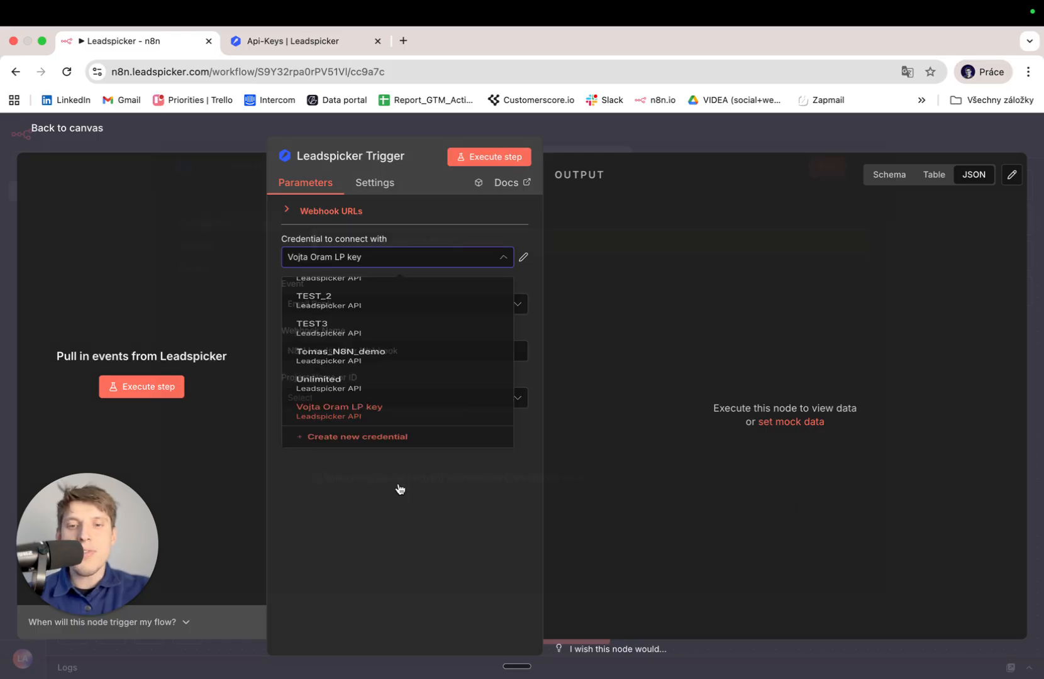
Create a new Leadspicker credential and paste the copied API key as its token.
click(401, 487)
click(358, 331)
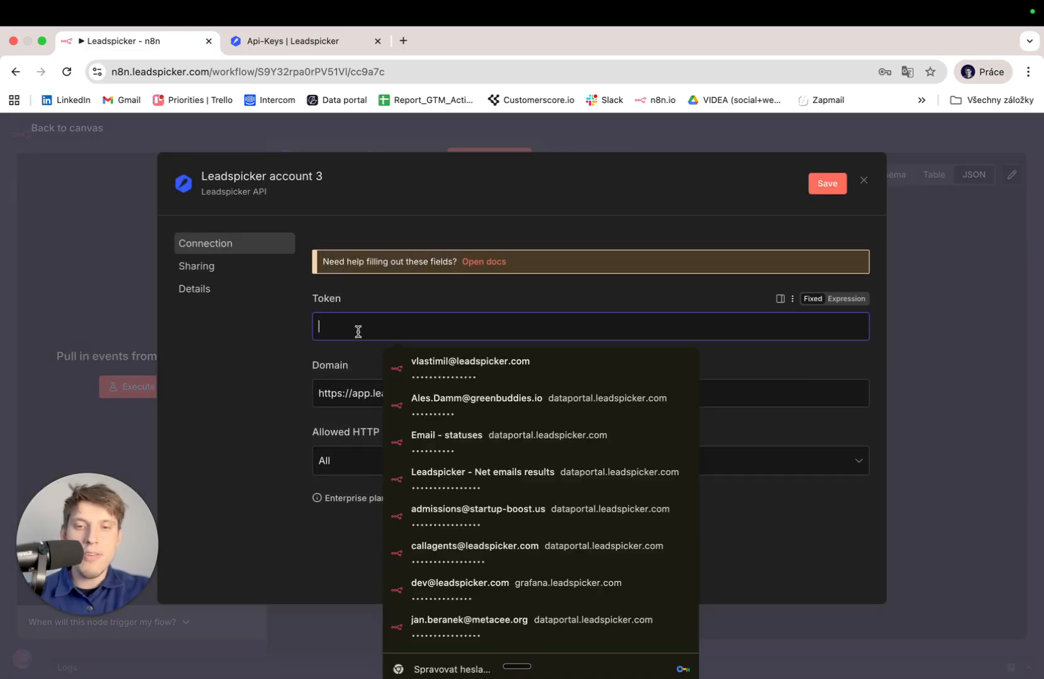
key(super+v)
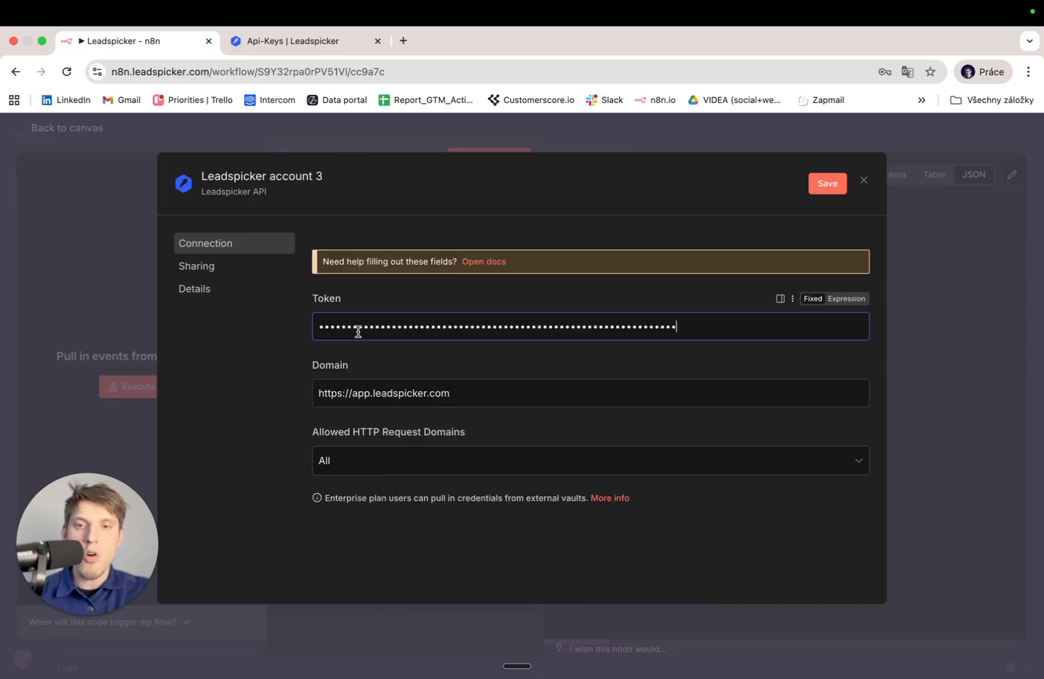
Give the credential a custom name, save it, and close the credential window.
click(267, 178)
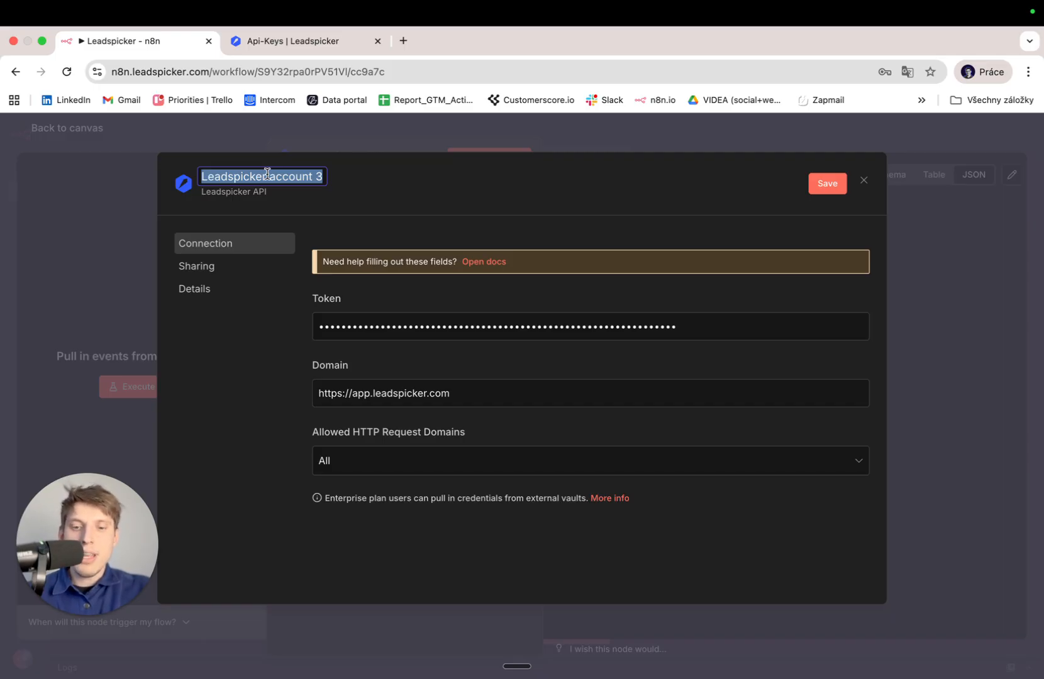
text(Youtbe_)
key(BackSpace)
key(BackSpace)
key(BackSpace)
text(ube_)
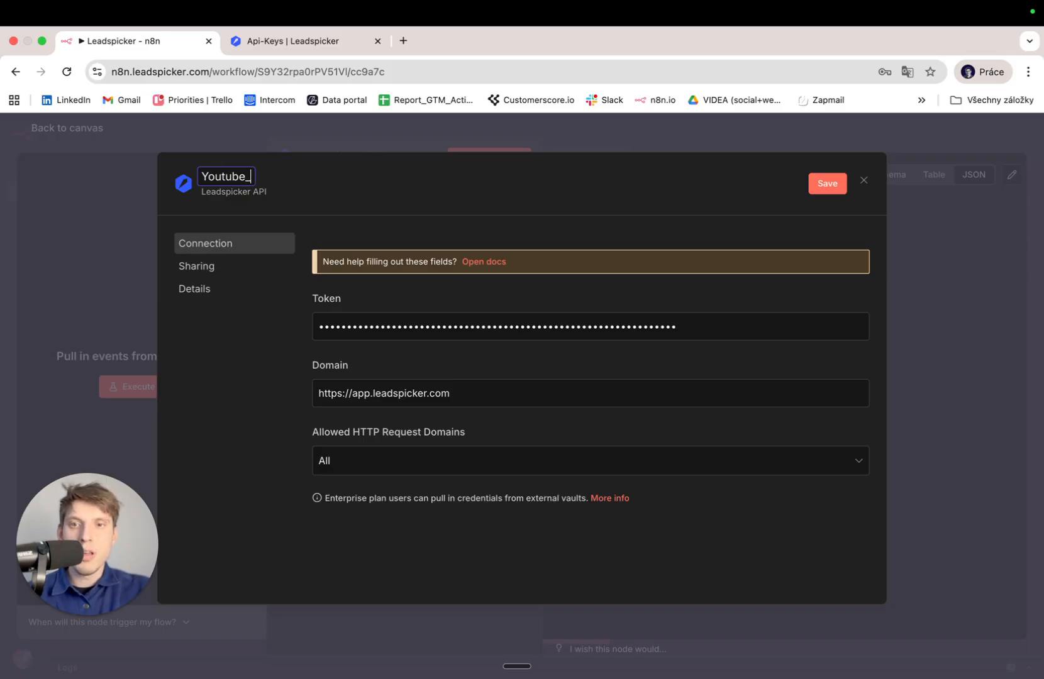
text(TOmas)
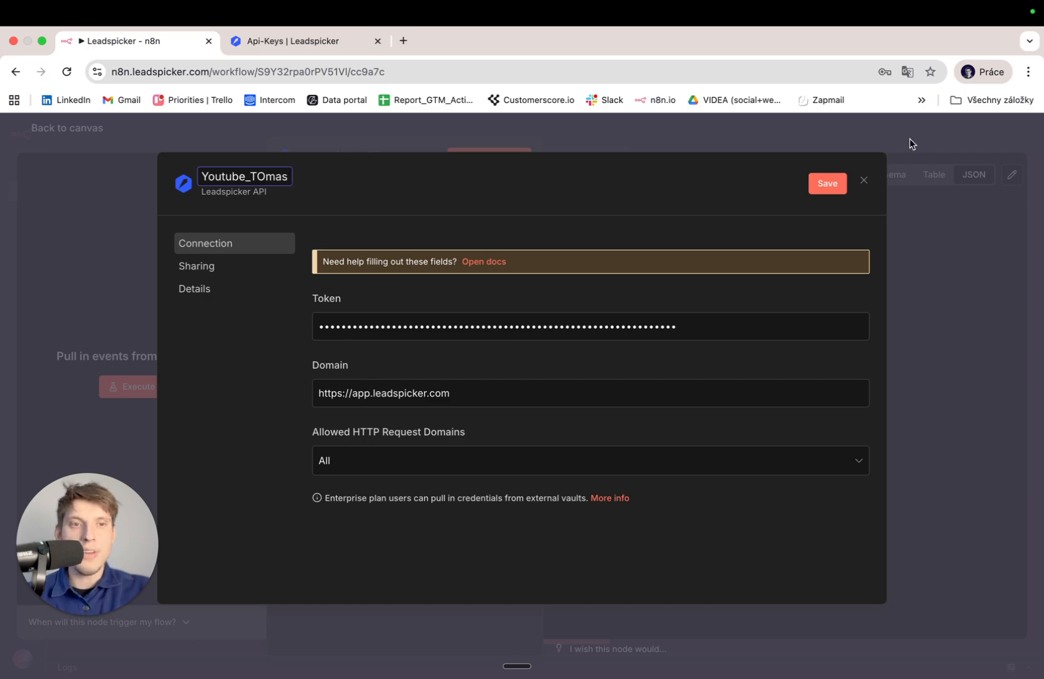
click(827, 183)
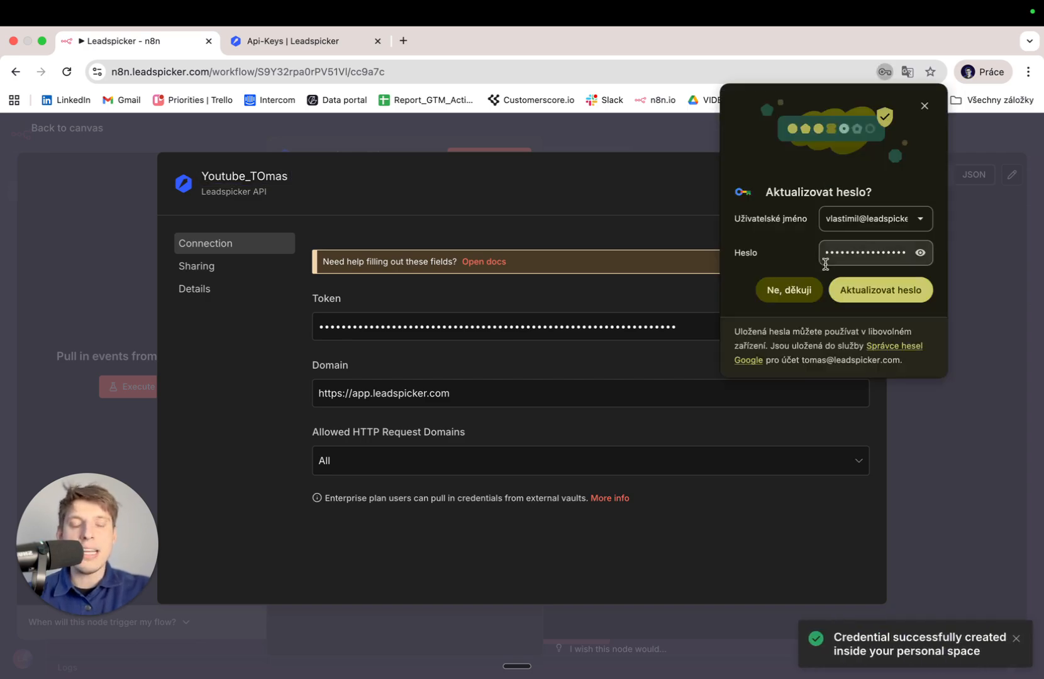
click(925, 105)
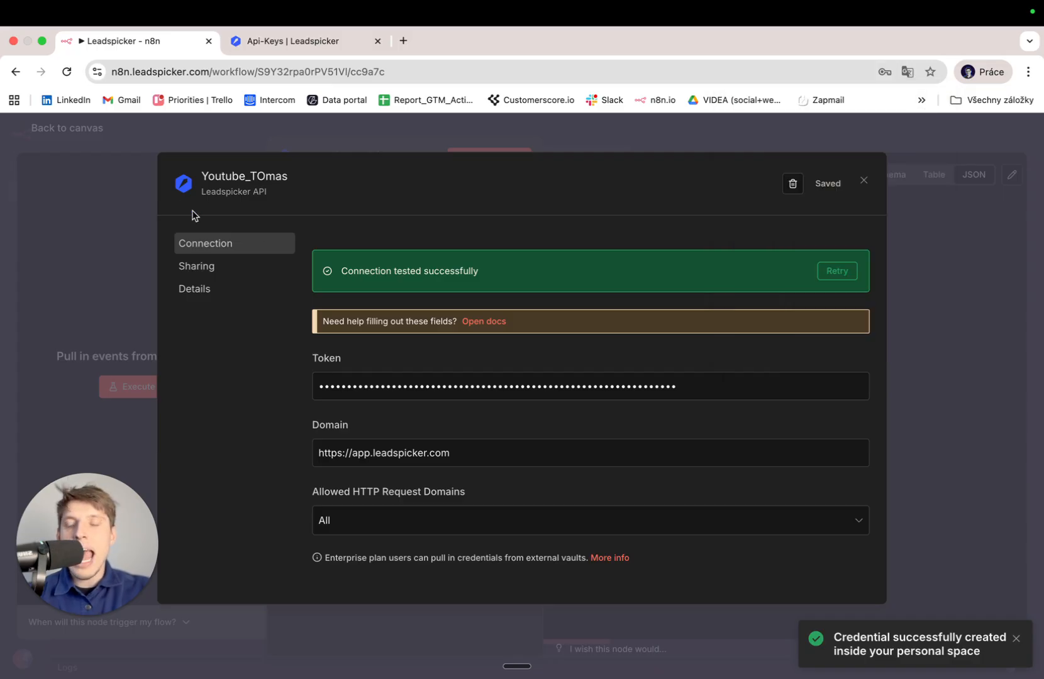
click(154, 197)
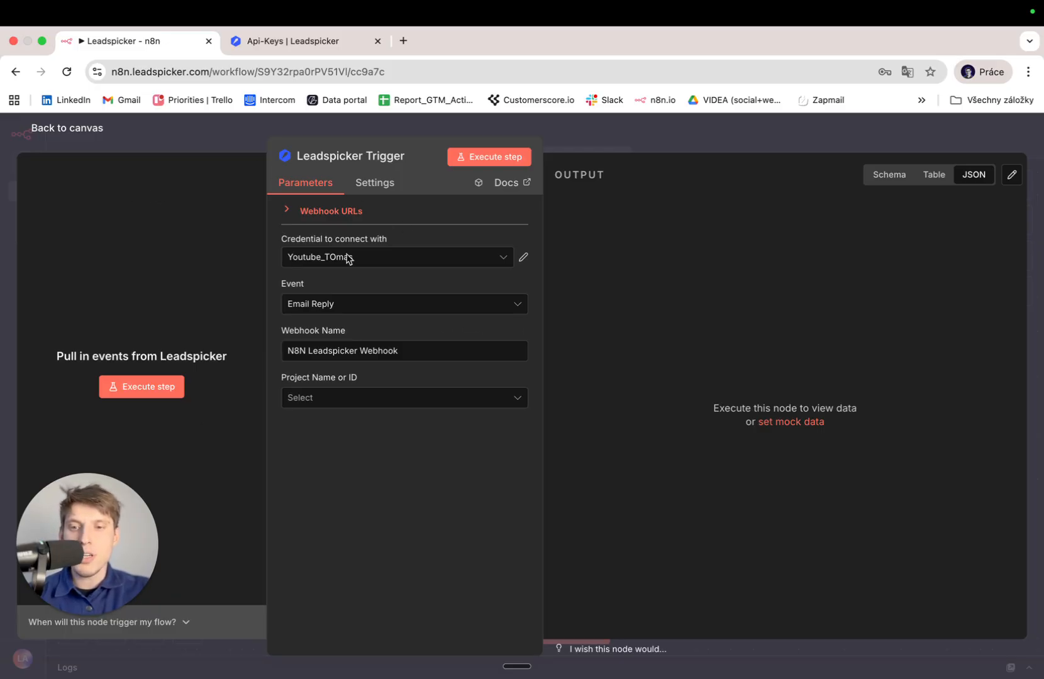
Choose the N8N_test project, then switch the field to an expression and clear its ID.
click(331, 402)
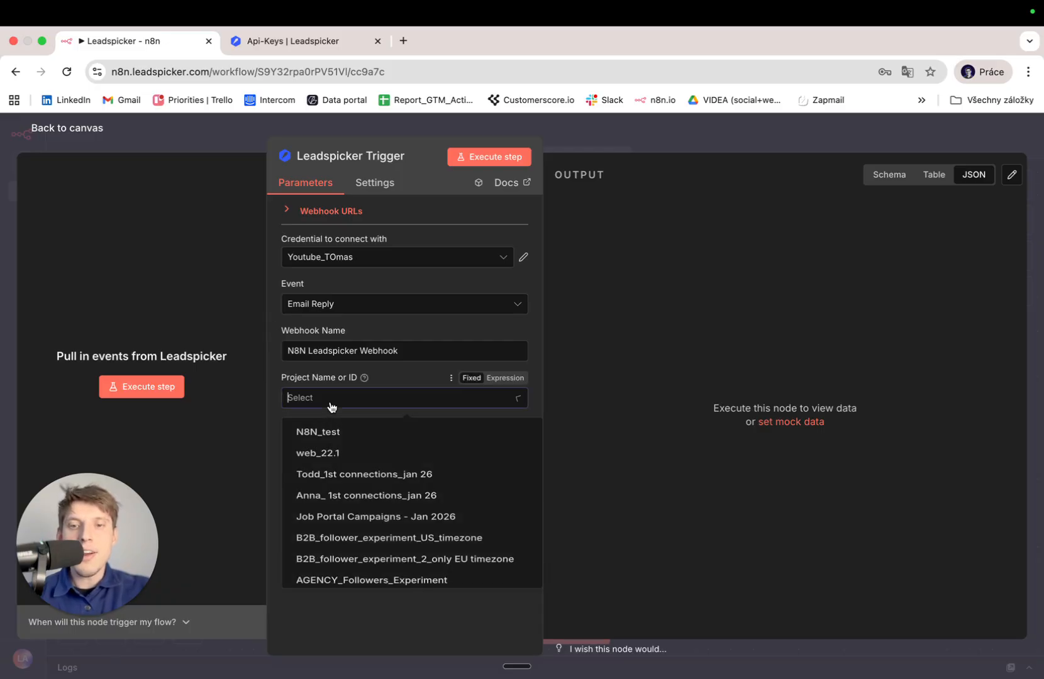
click(368, 440)
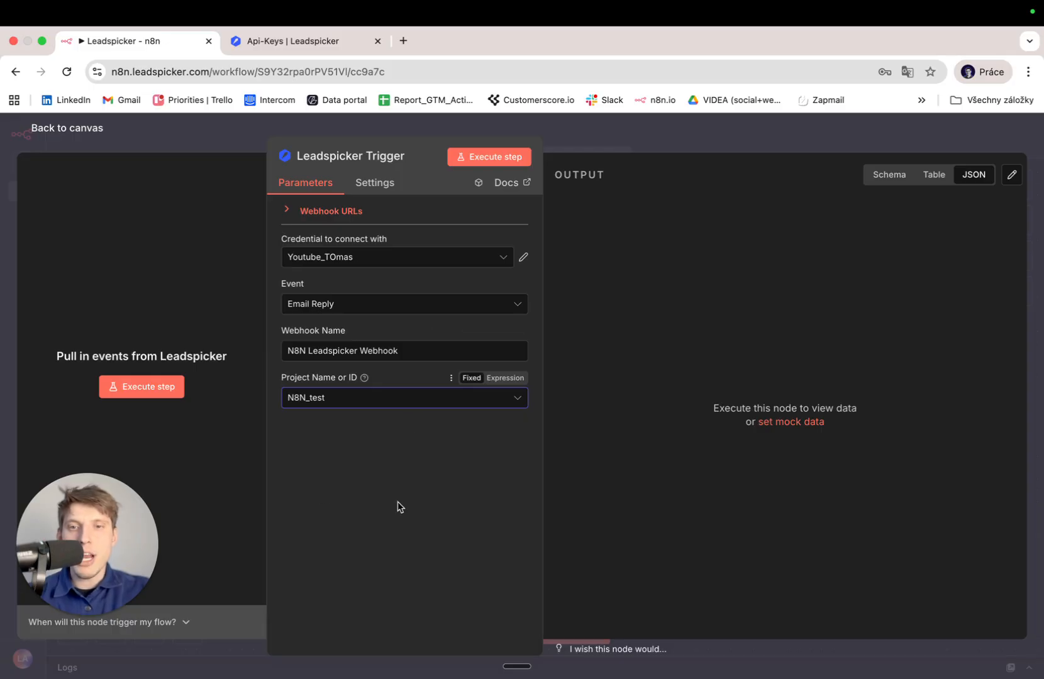
click(511, 384)
key(ctrl+a)
key(BackSpace)
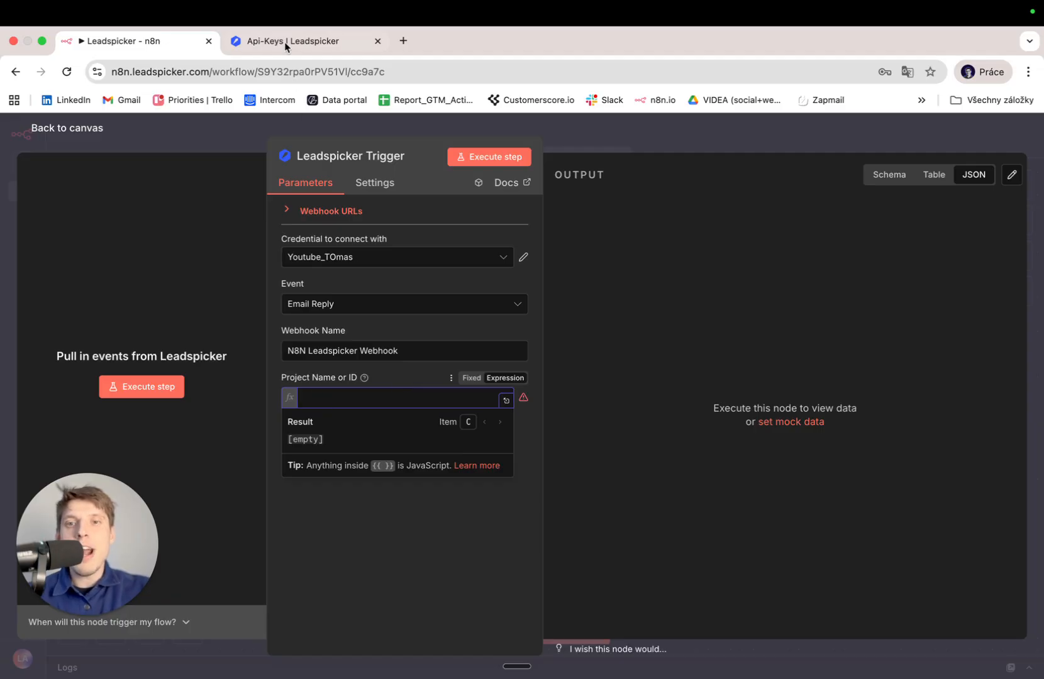
click(284, 42)
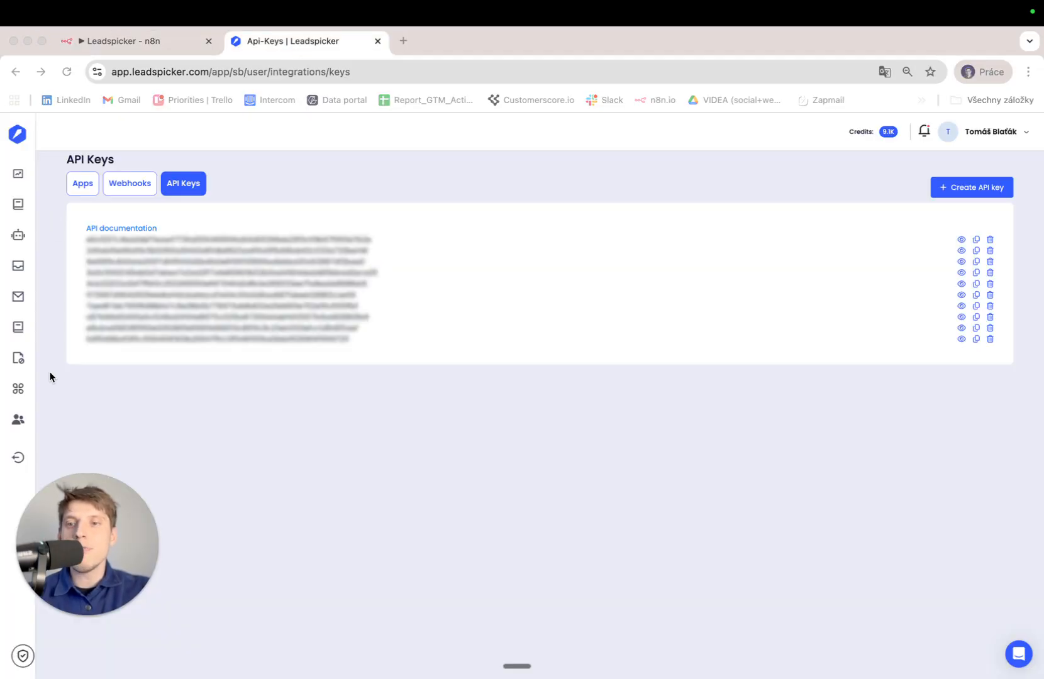
Copy project ID 26755 from the N8N_test page address into the trigger's Project Name or ID field.
click(30, 204)
click(305, 269)
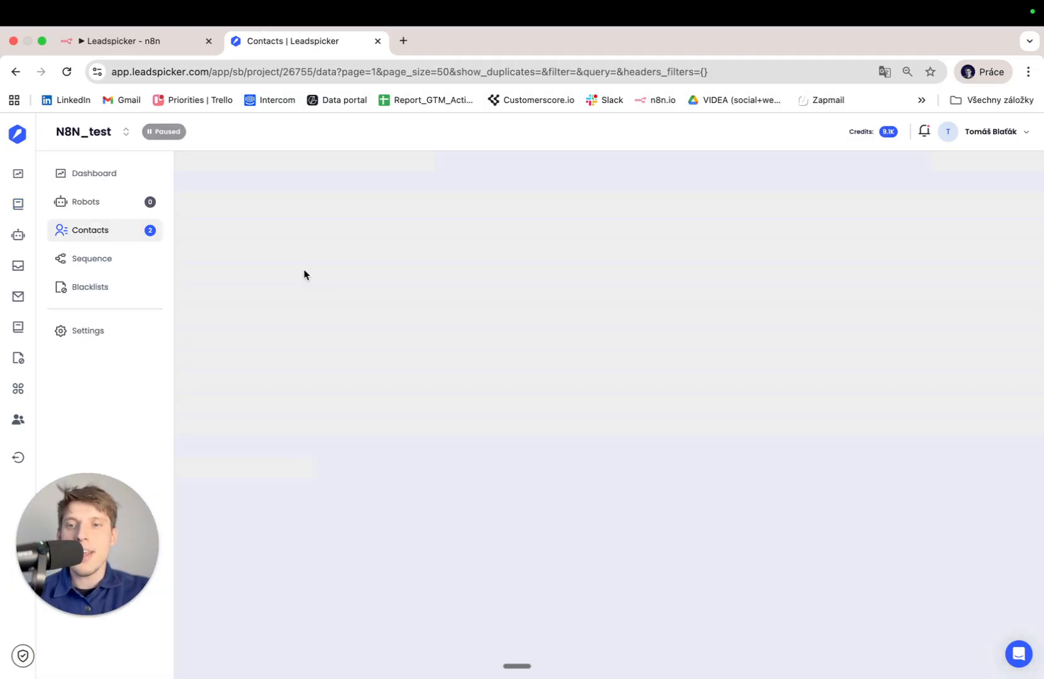
click(263, 66)
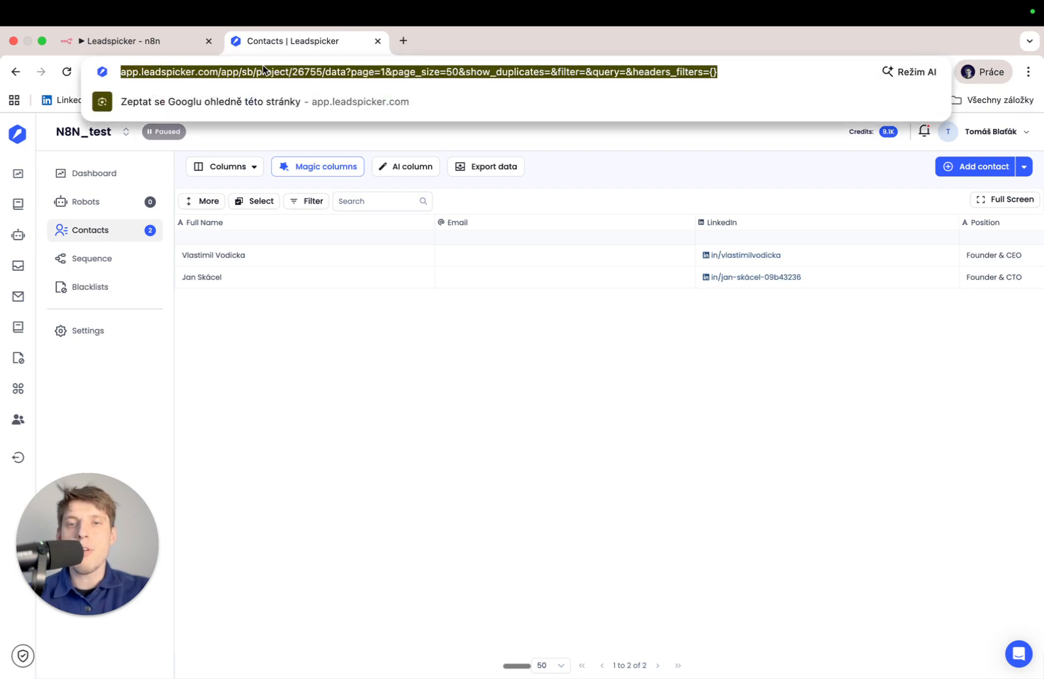
click(315, 71)
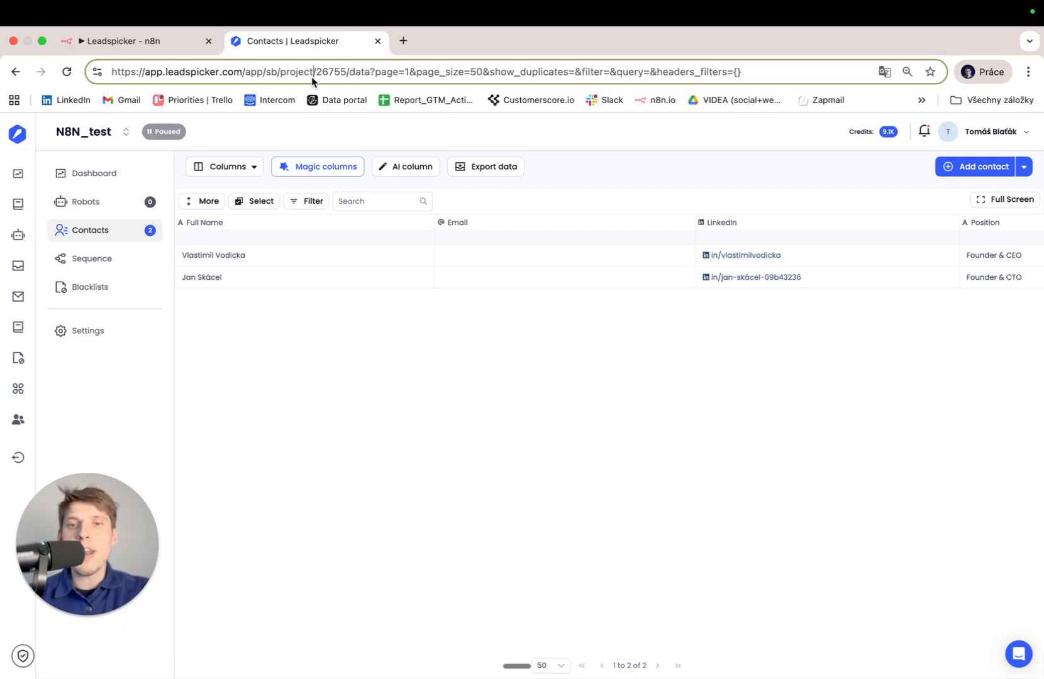
double_click(339, 71)
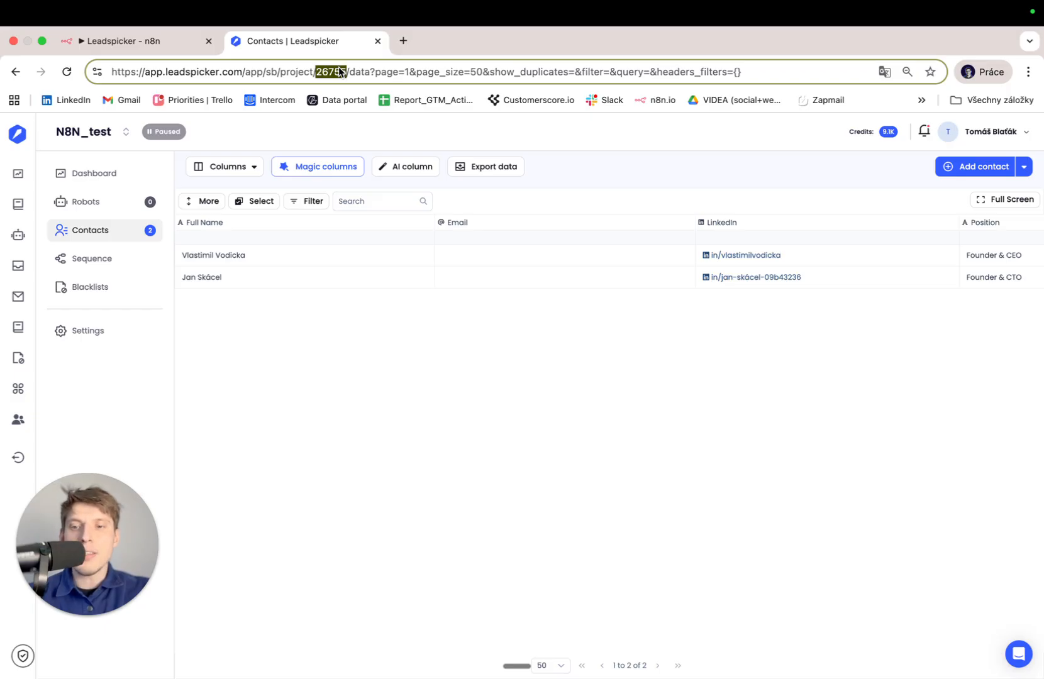
key(super+c)
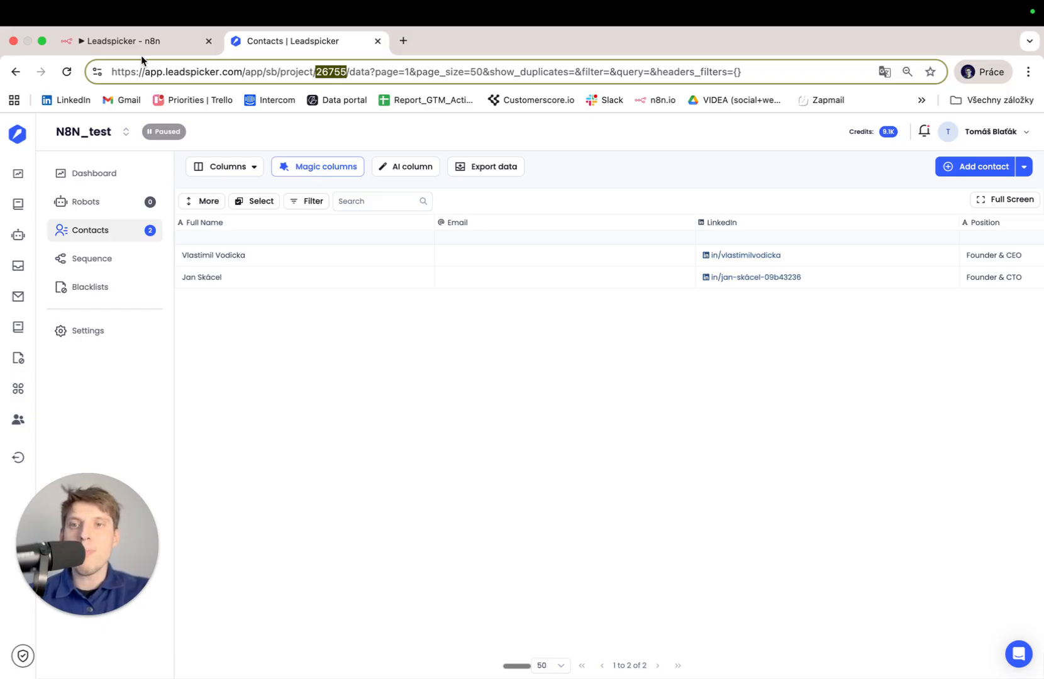
click(140, 53)
key(super+v)
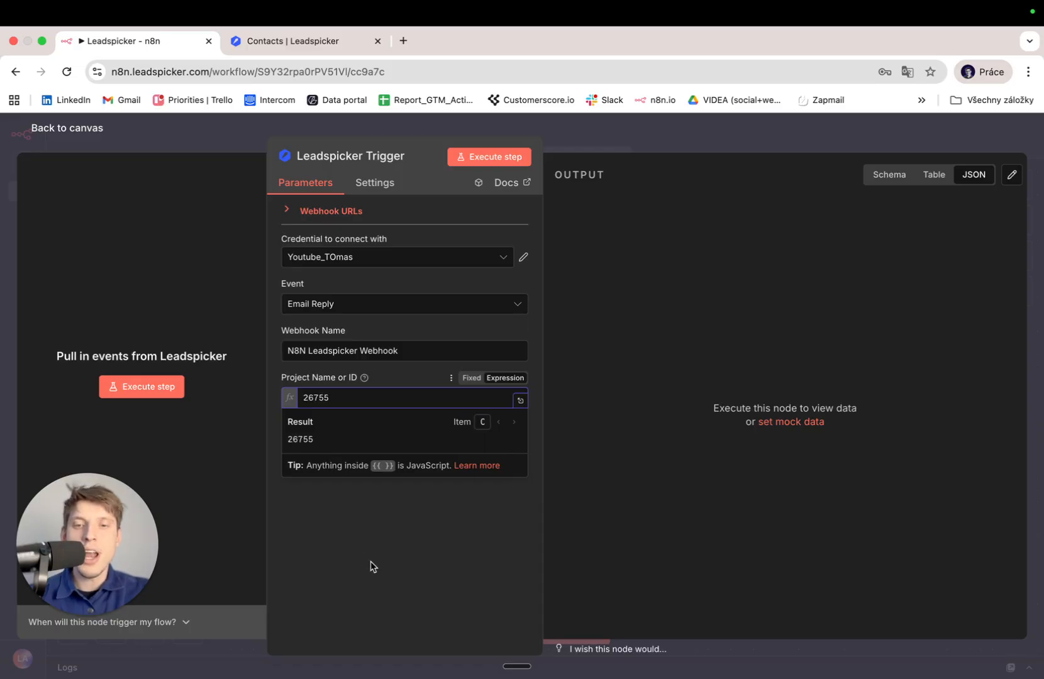
Set the project field back to Fixed and grab the web_22.1 project ID 26746 from Leadspicker.
click(370, 565)
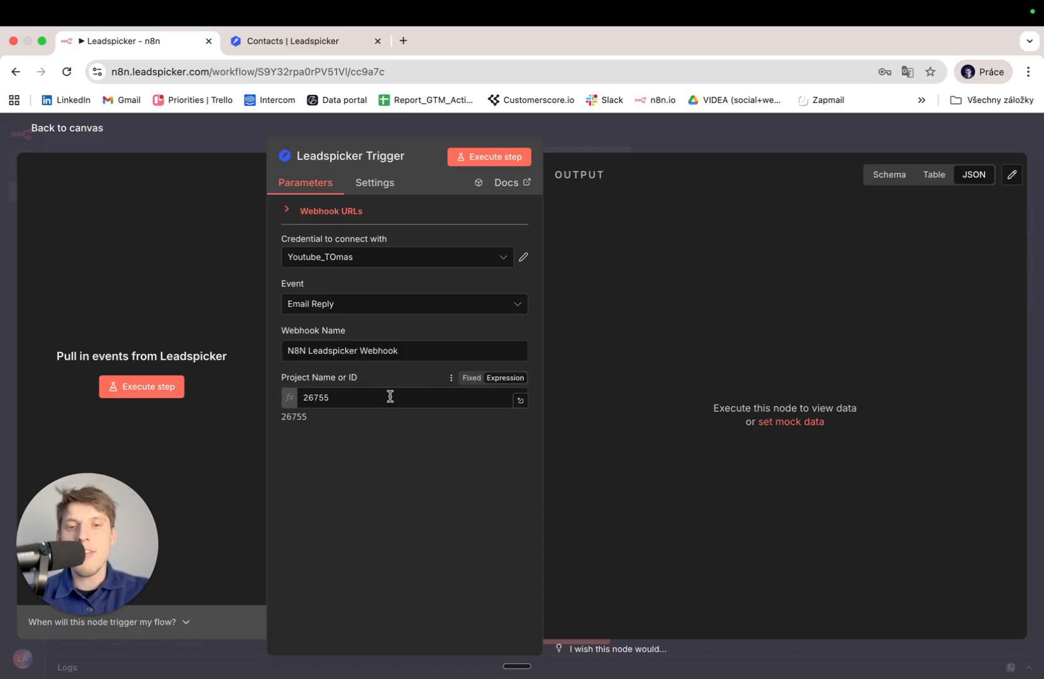
click(463, 381)
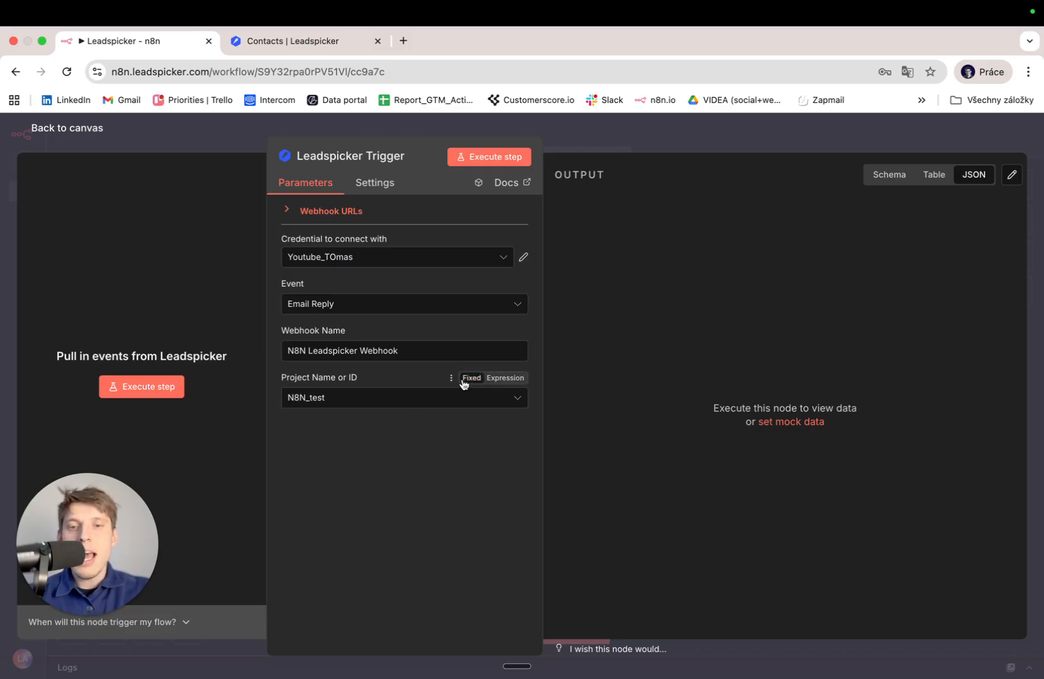
click(315, 41)
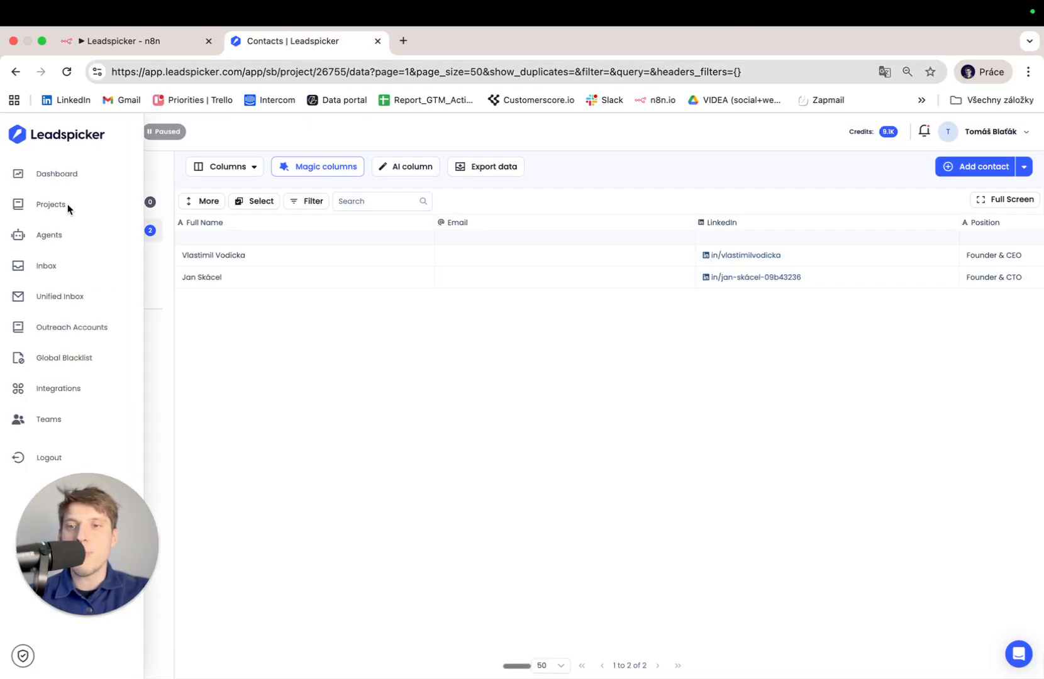
click(50, 208)
click(378, 329)
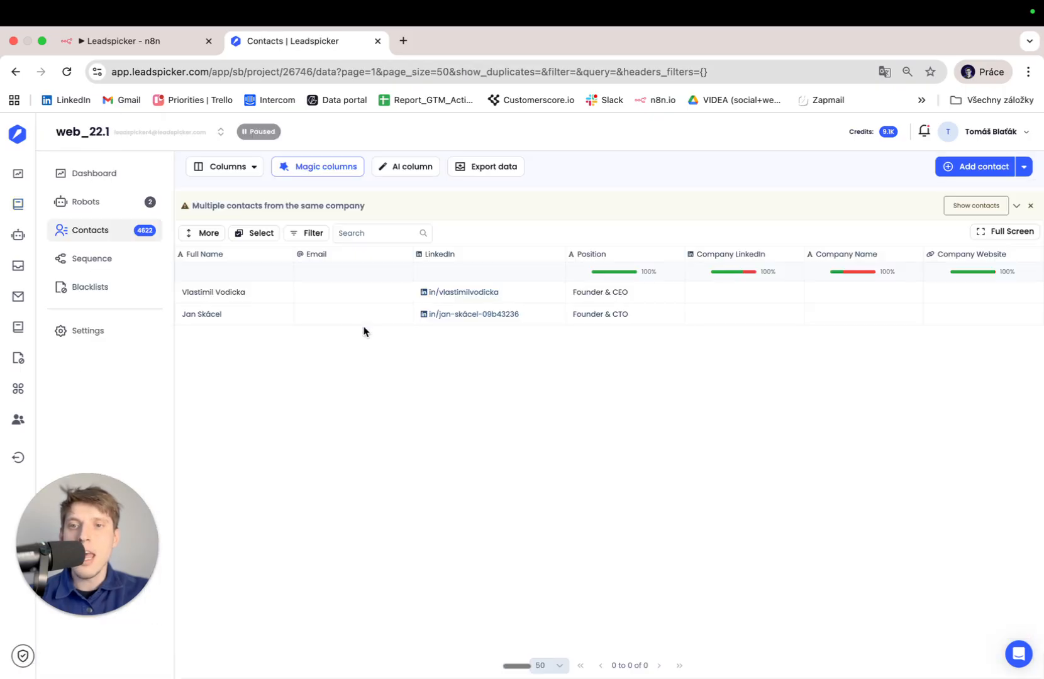
click(294, 67)
double_click(339, 66)
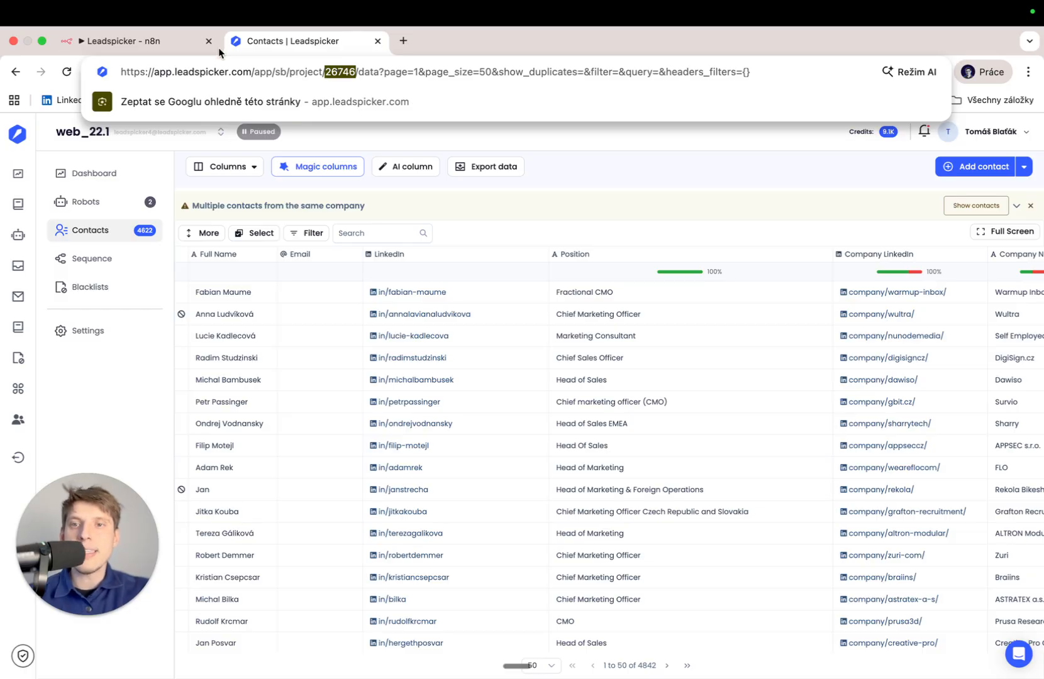
Replace project ID 26755 with 26746 in the trigger, then switch the field back to Fixed.
click(176, 49)
click(413, 403)
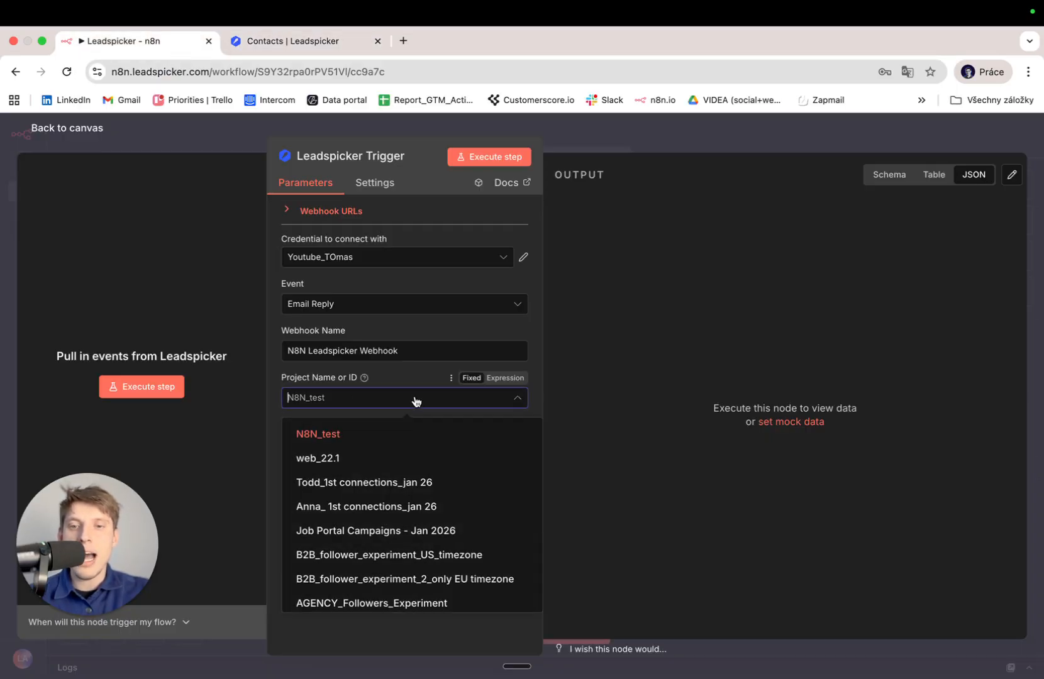
click(497, 379)
double_click(408, 407)
text(26746)
click(416, 381)
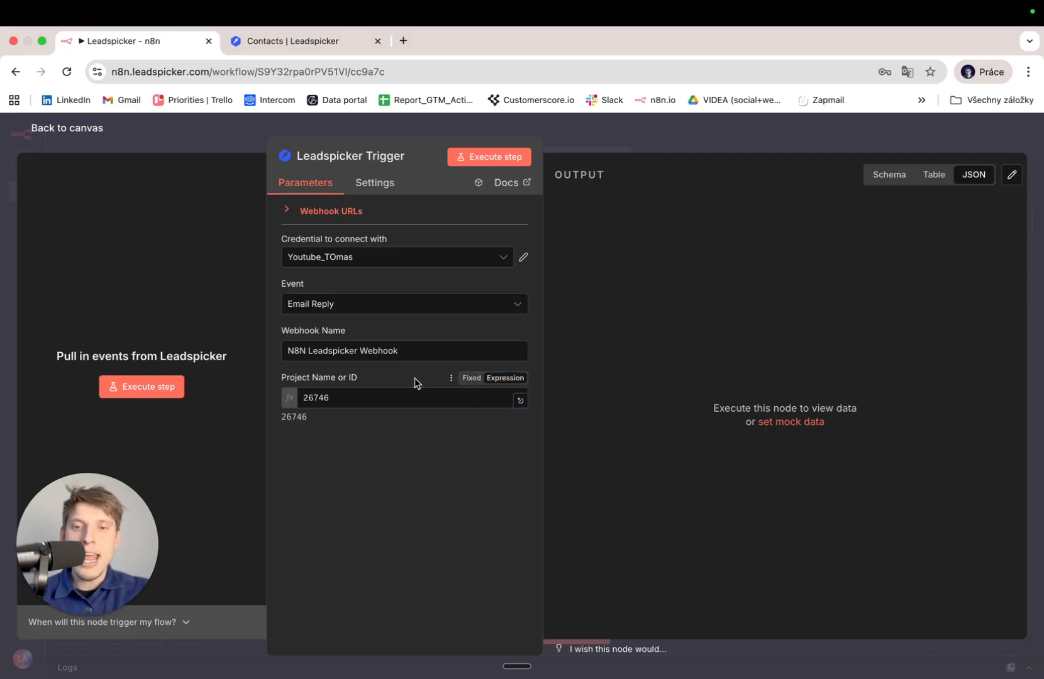
click(476, 380)
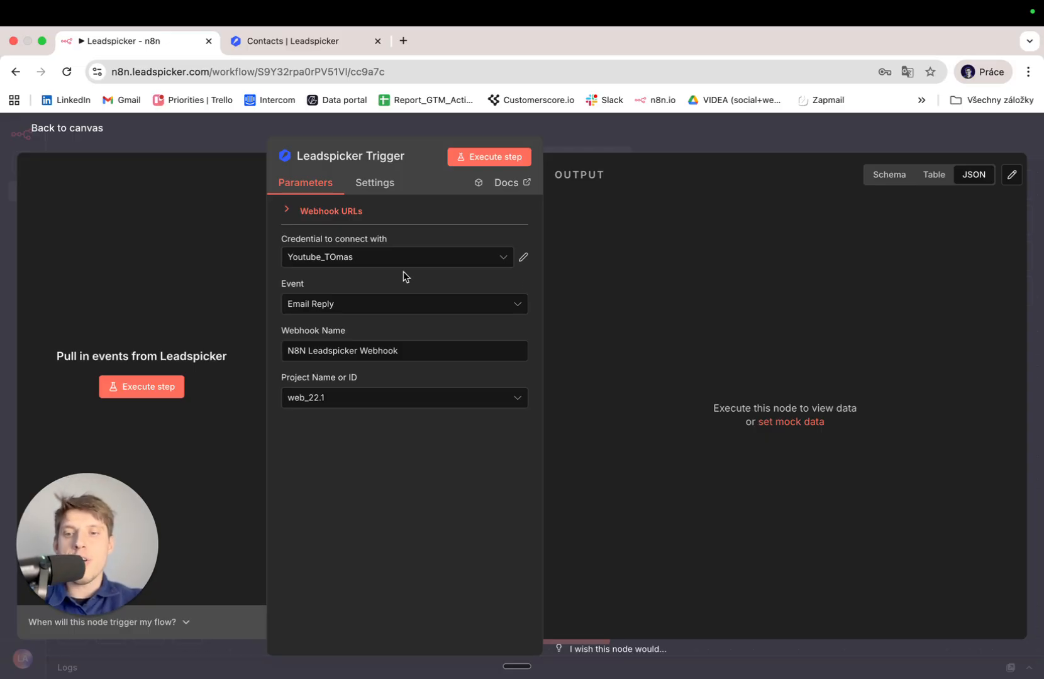
Expand the trigger's Webhook URLs and copy the Test URL.
click(353, 216)
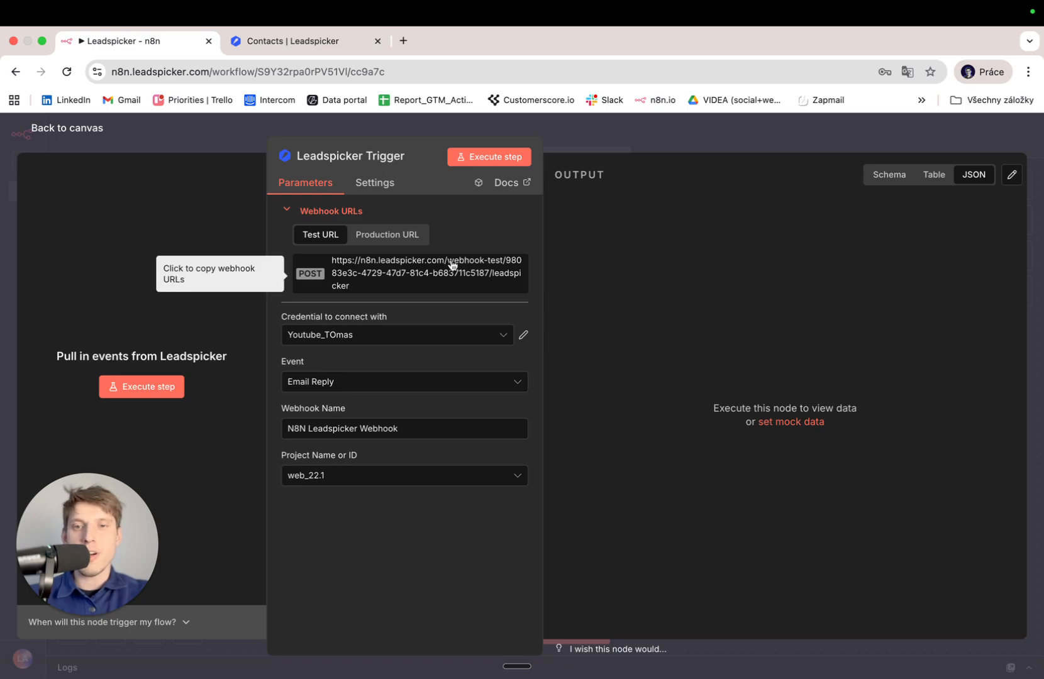
click(419, 271)
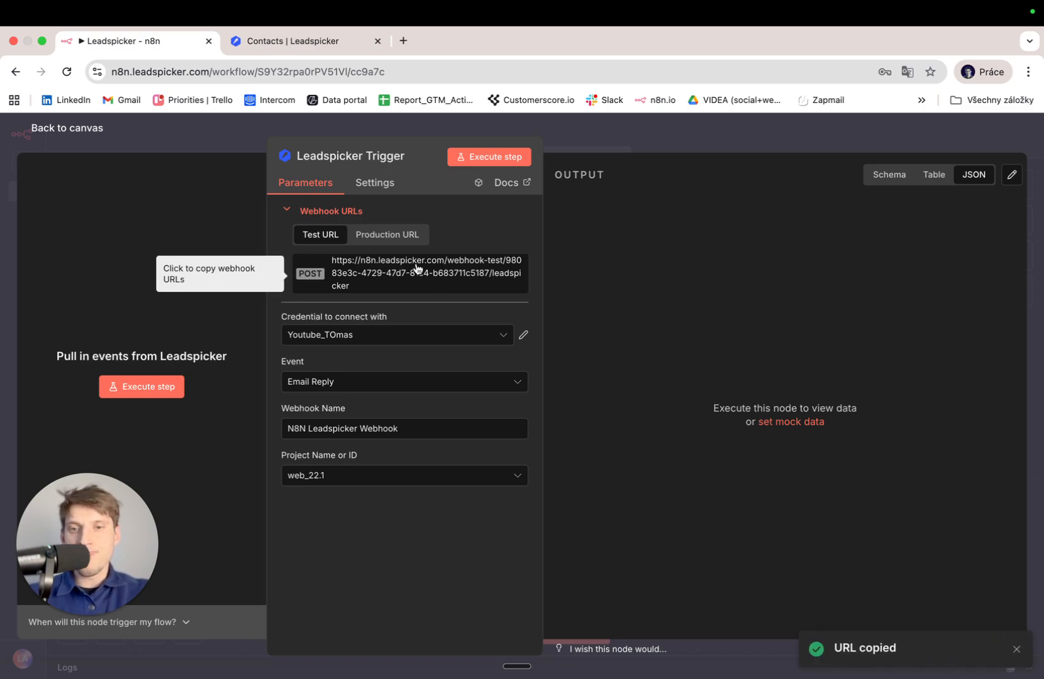
click(371, 284)
click(372, 285)
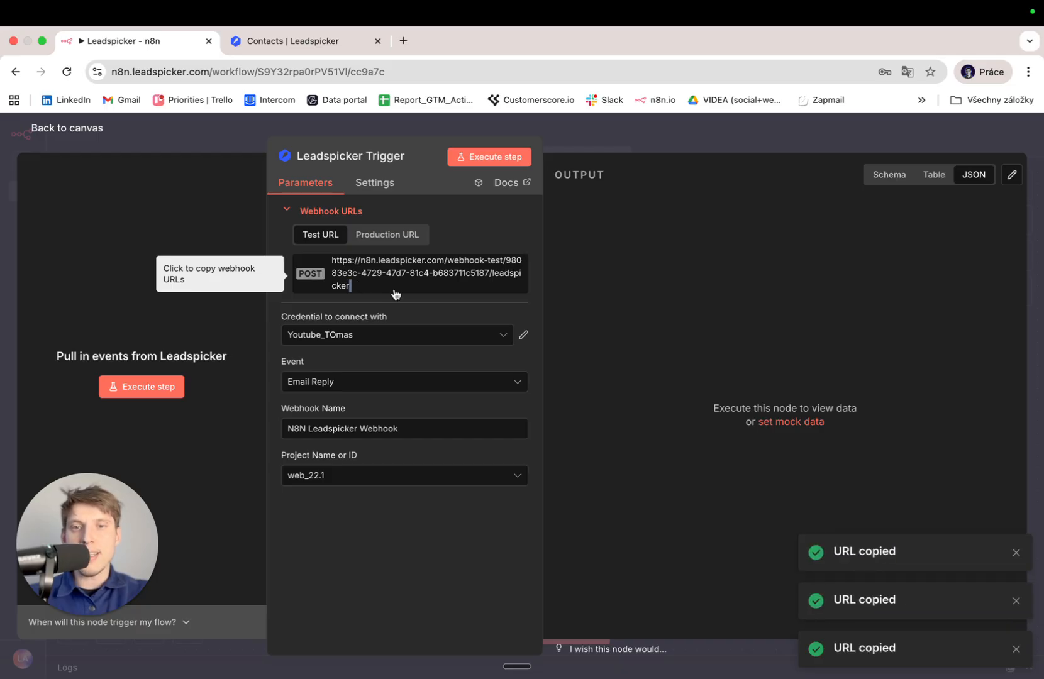
click(314, 47)
Add a Leadspicker webhook with the n8n test URL and the name 'Youtbe_Payload test'.
mouse_move(60, 306)
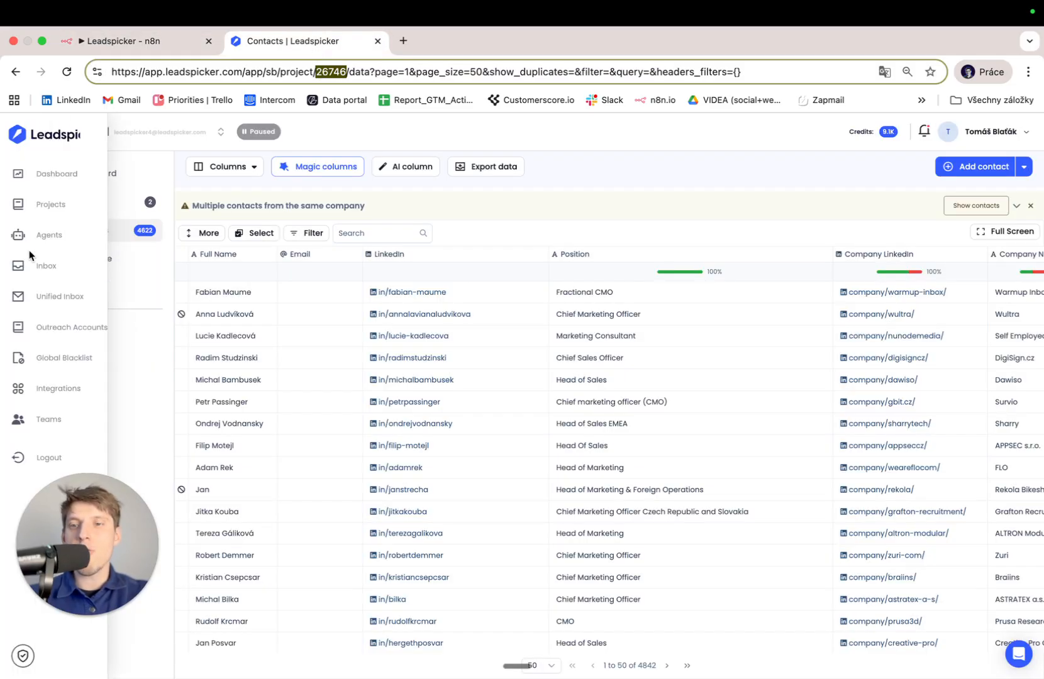
click(70, 388)
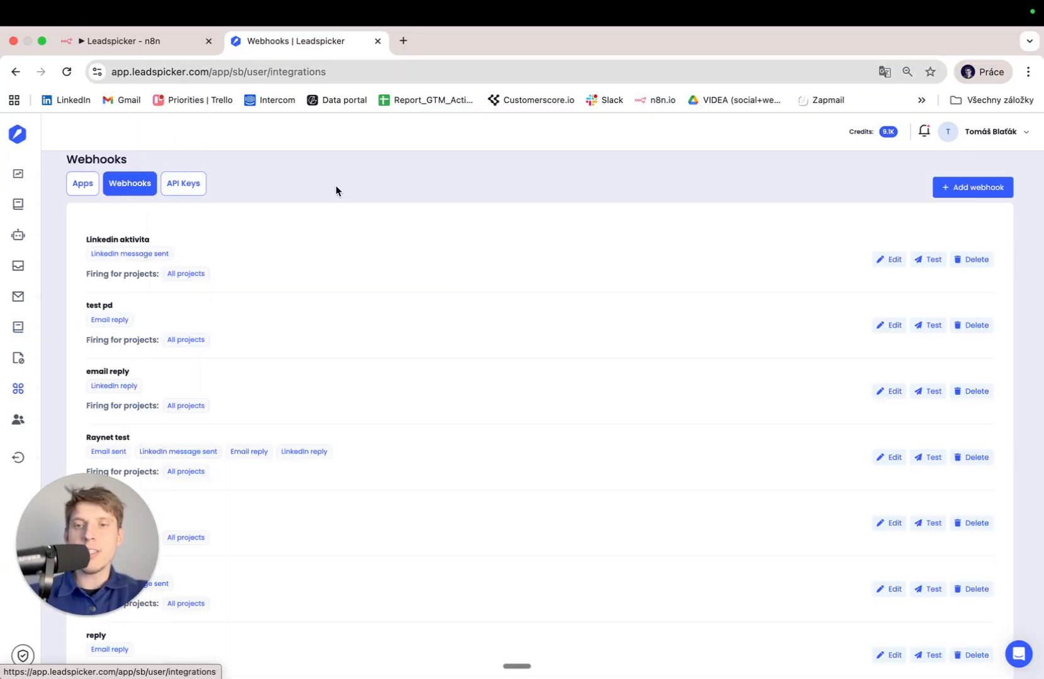
click(969, 186)
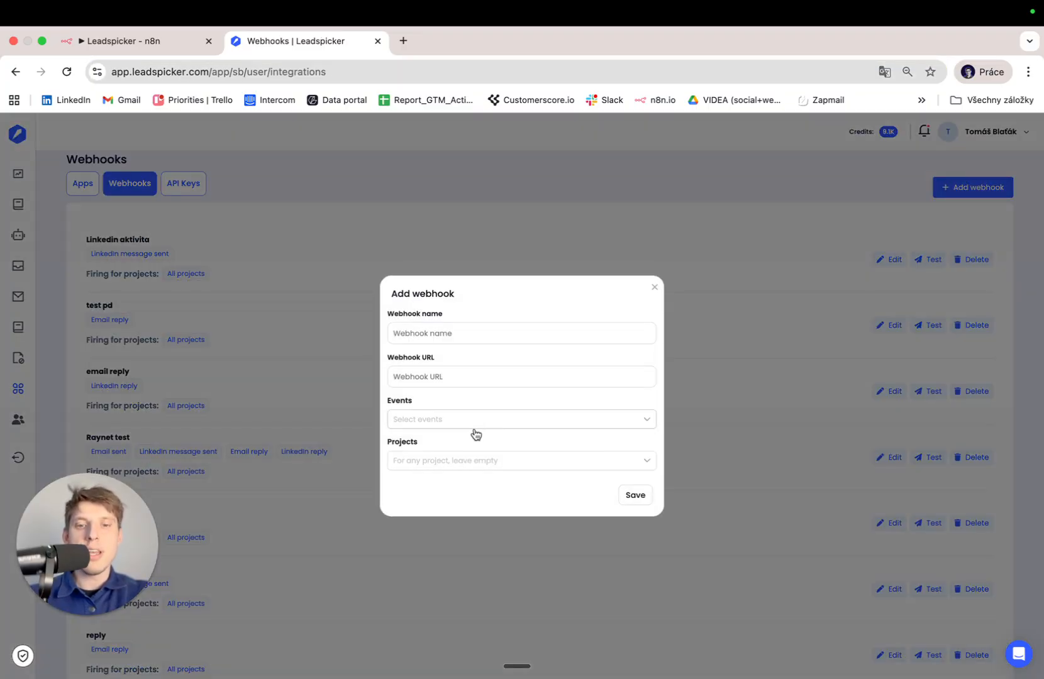
click(462, 375)
key(super+v)
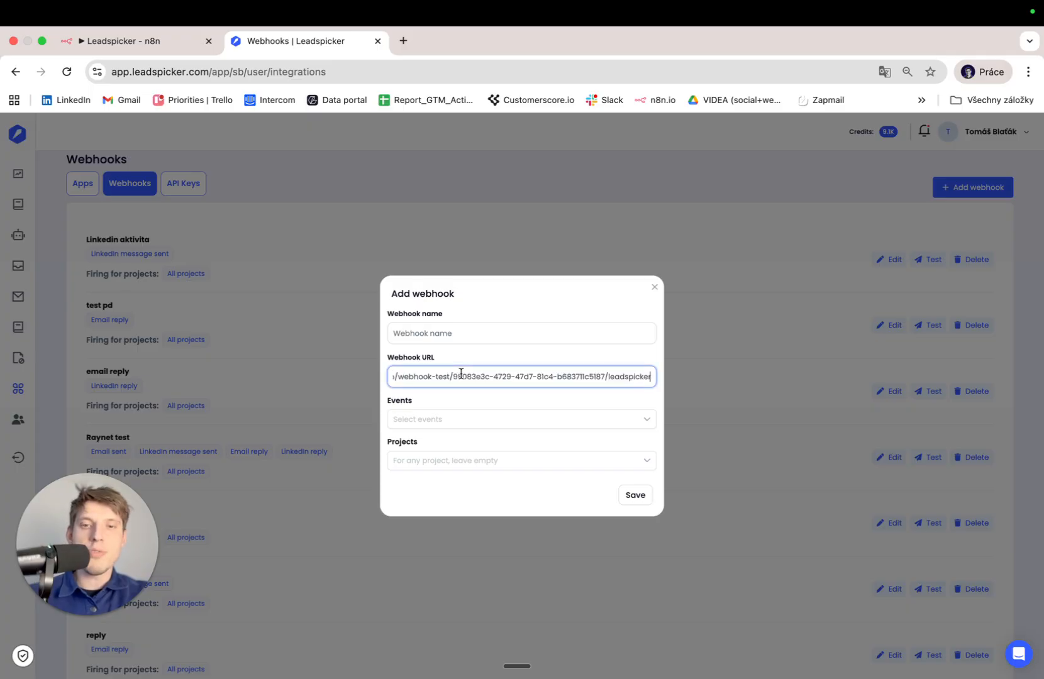
click(465, 340)
text(Youtbe_Payload lest)
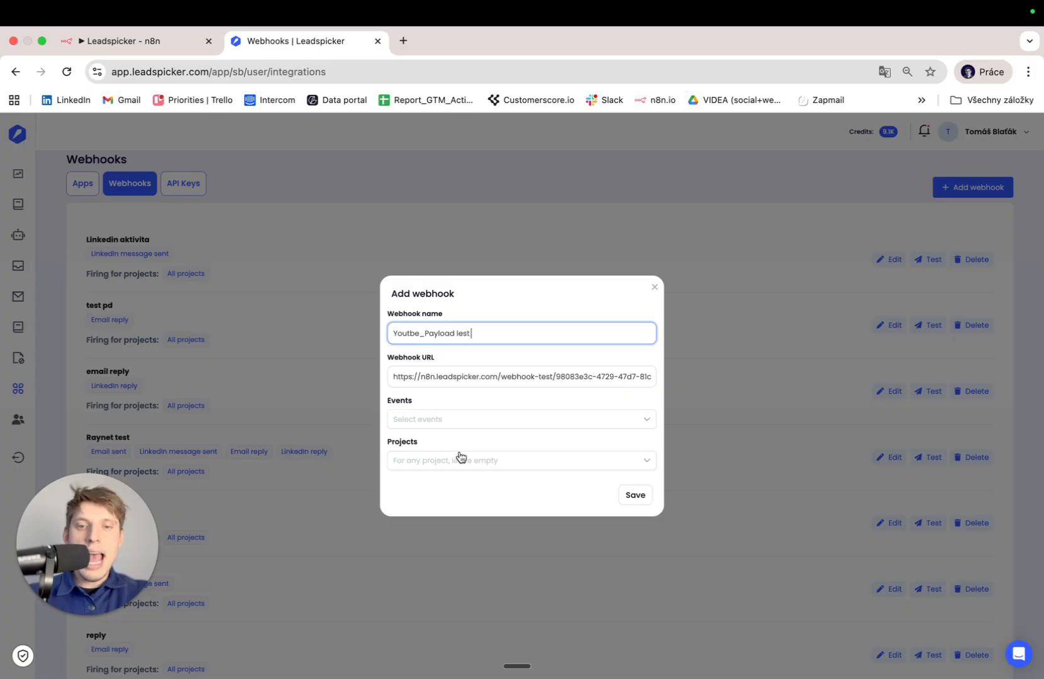
Select Email reply as the webhook's event and save the webhook.
click(463, 420)
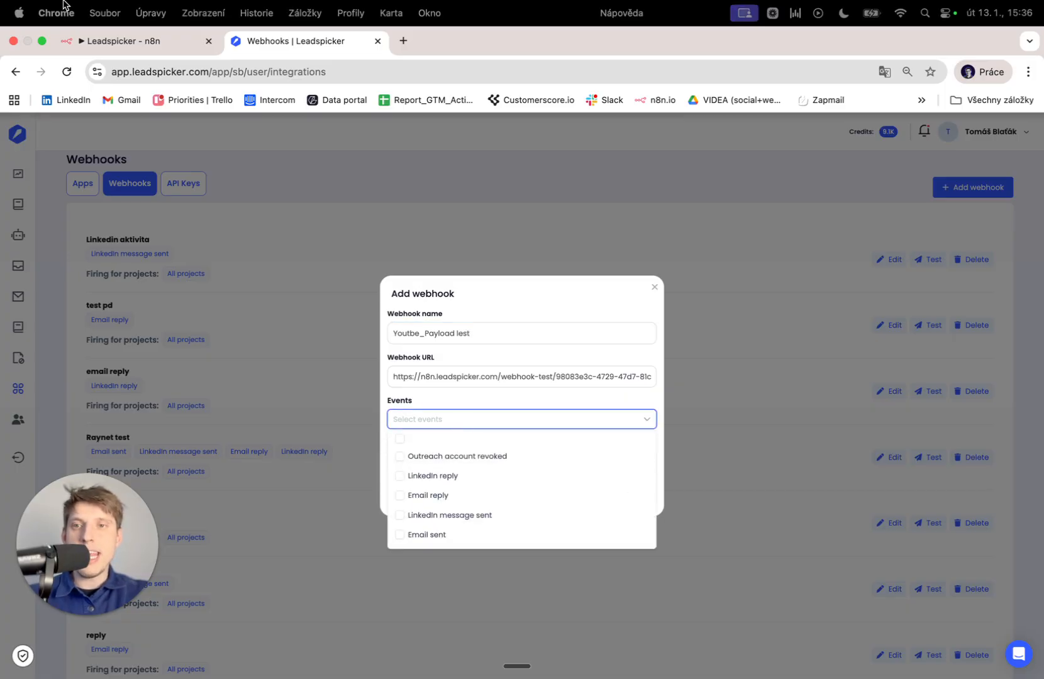
click(120, 39)
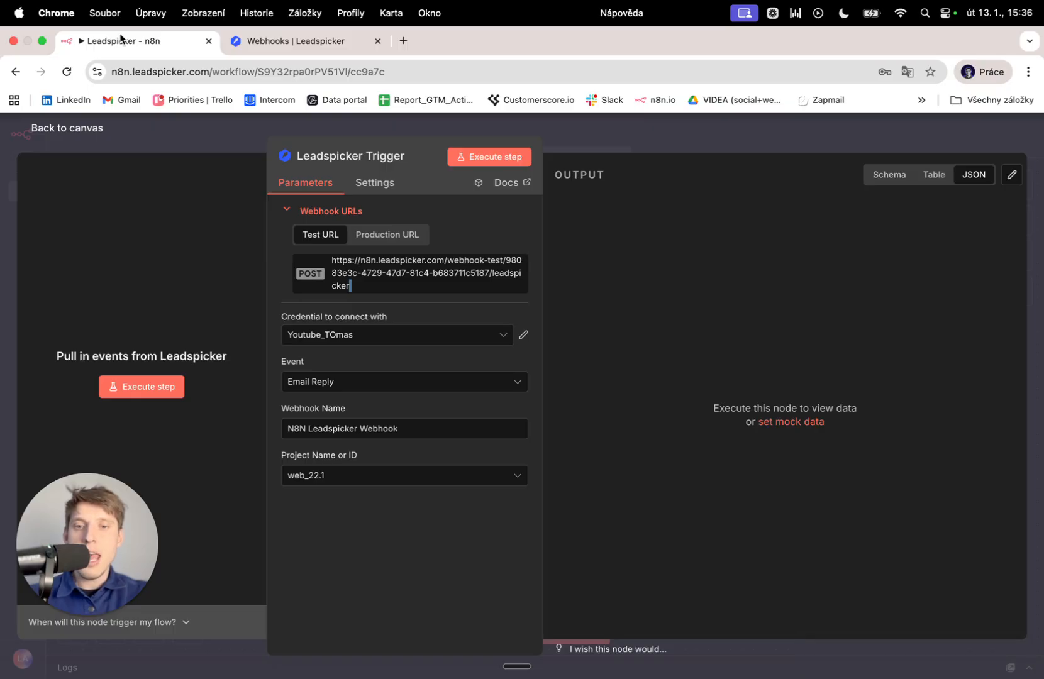
click(258, 41)
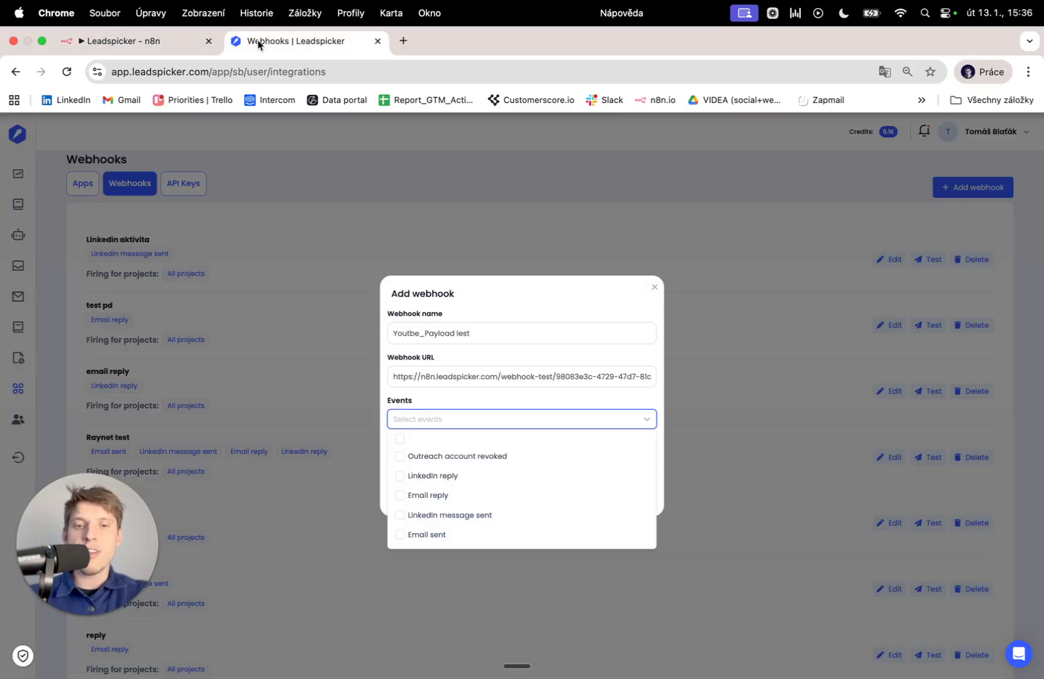
click(444, 502)
click(497, 399)
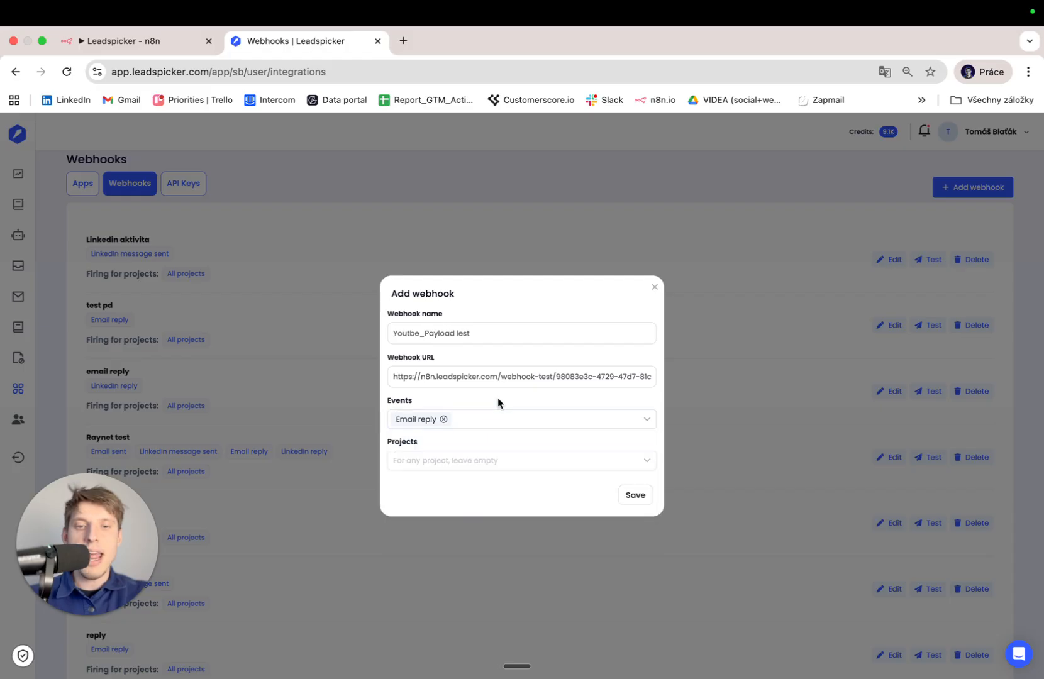
click(639, 495)
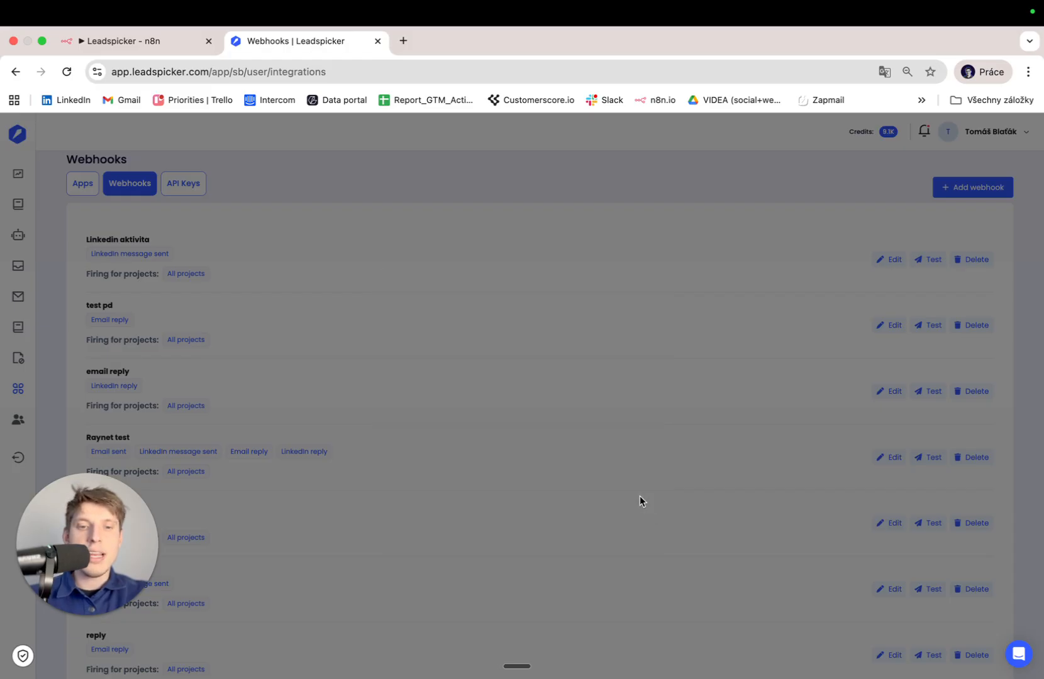
Start the n8n Leadspicker trigger listening for a test event.
scroll(640, 501, down, 6)
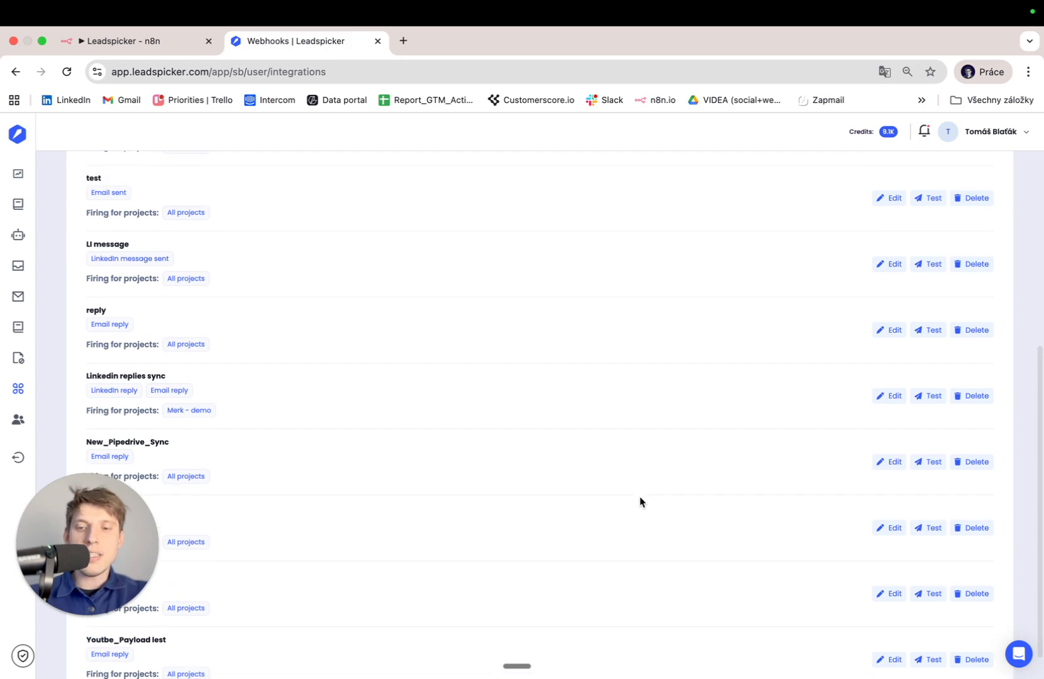
click(124, 41)
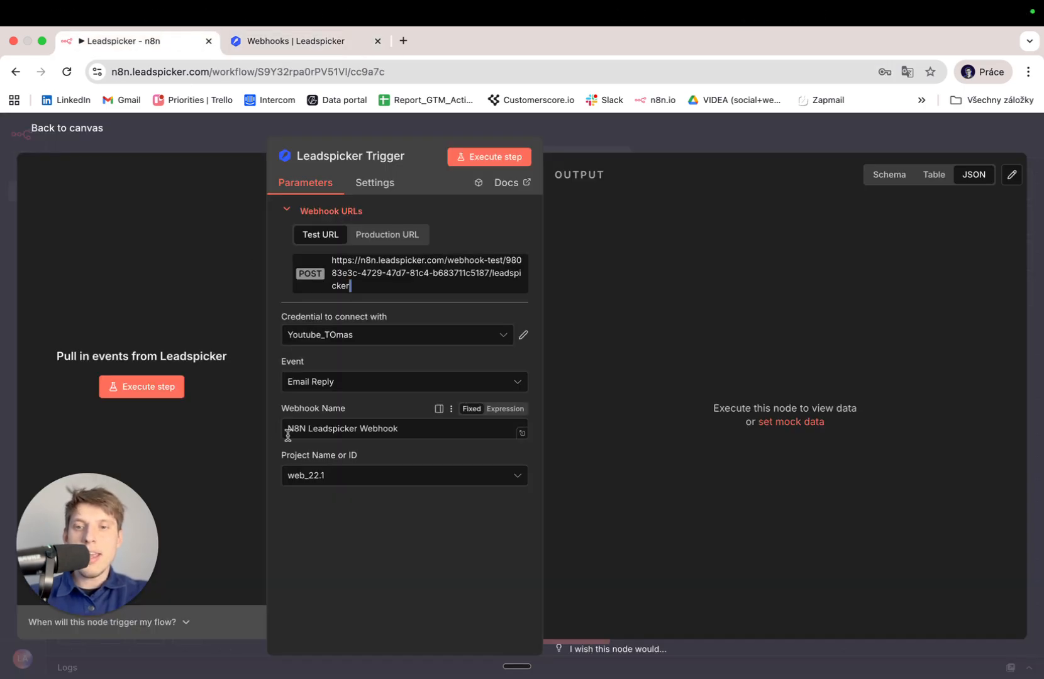
click(112, 383)
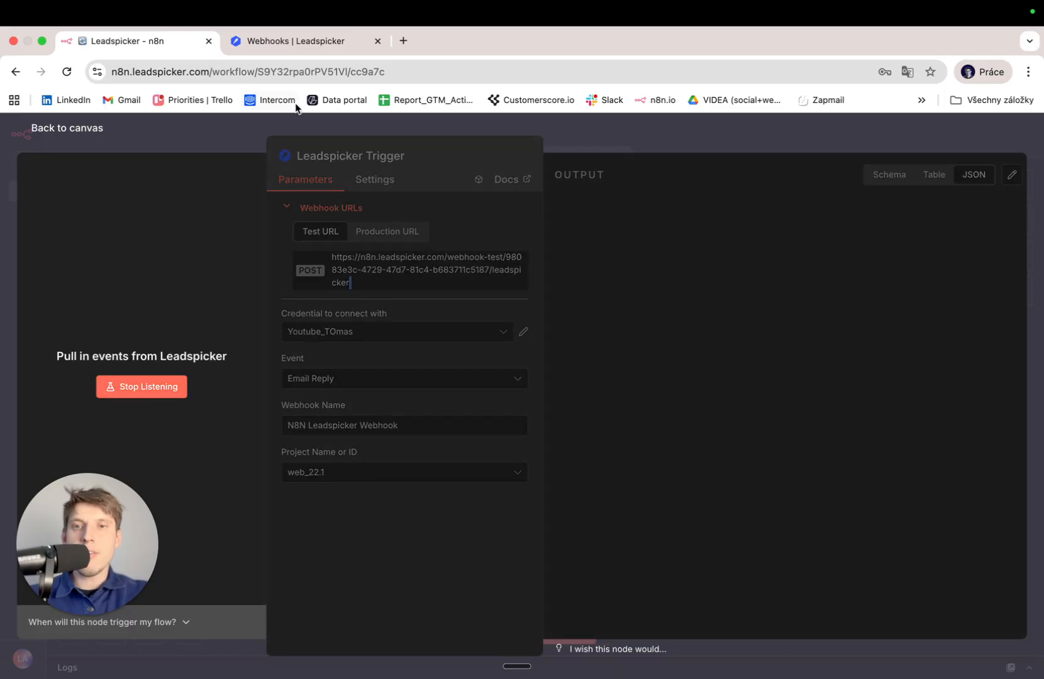
Send the new webhook's test payload to n8n and view the received email-reply event.
click(306, 46)
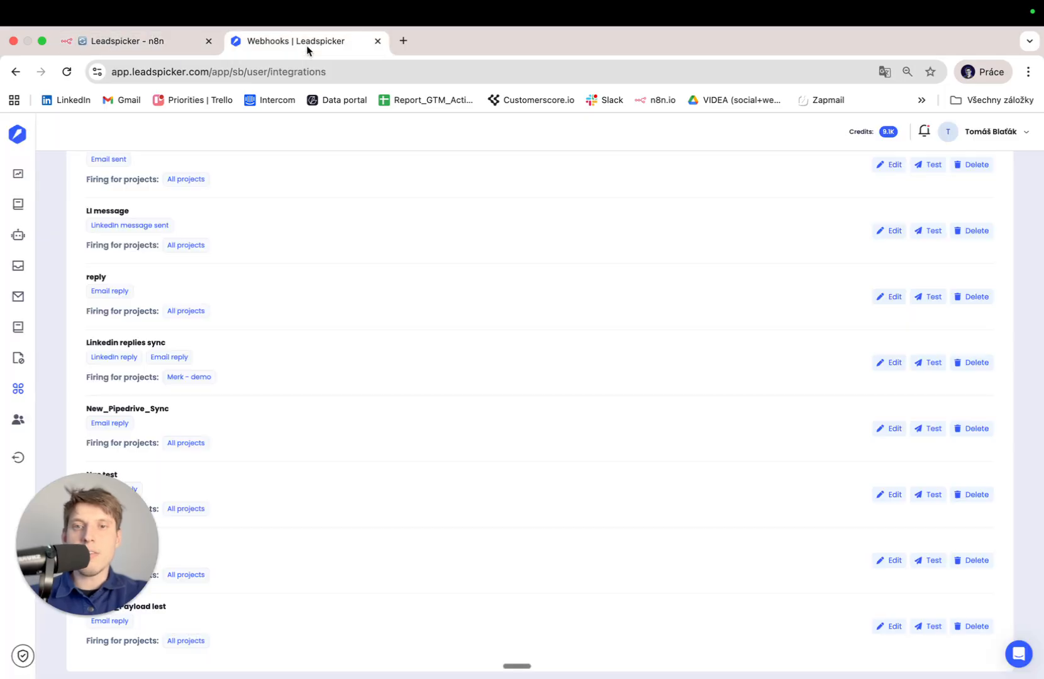
click(922, 626)
scroll(583, 519, down, 10)
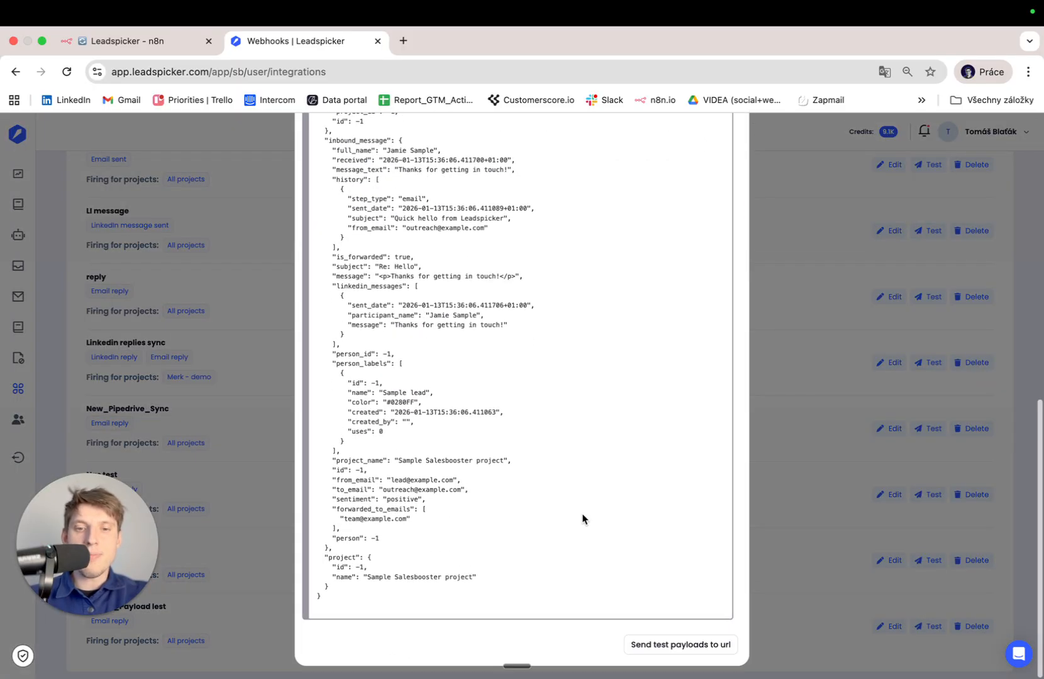
click(661, 645)
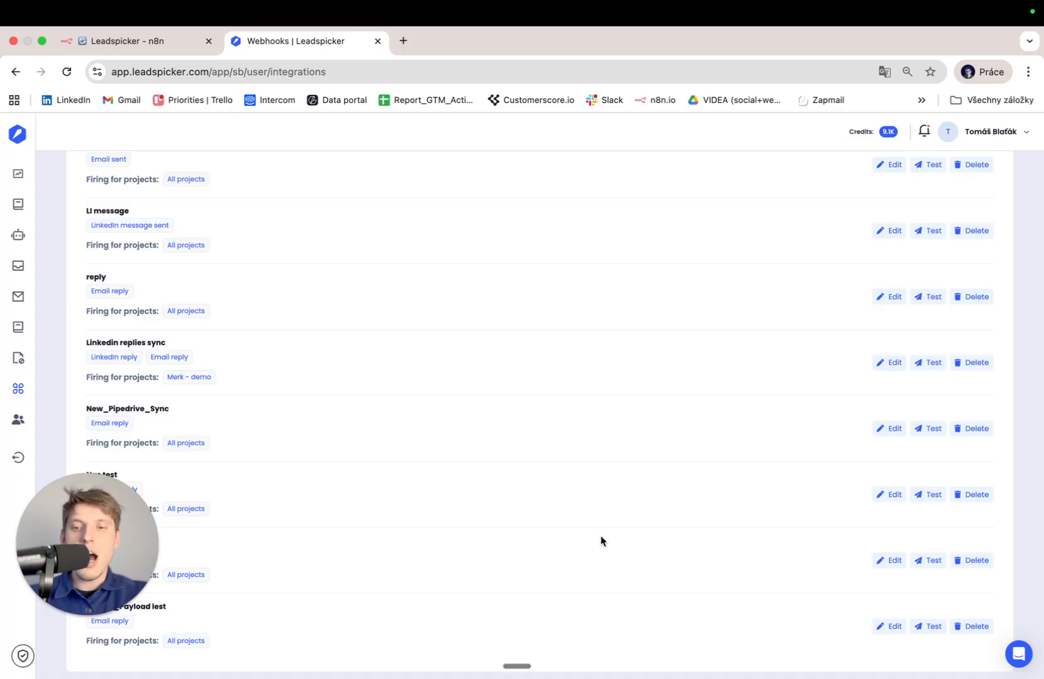
click(138, 40)
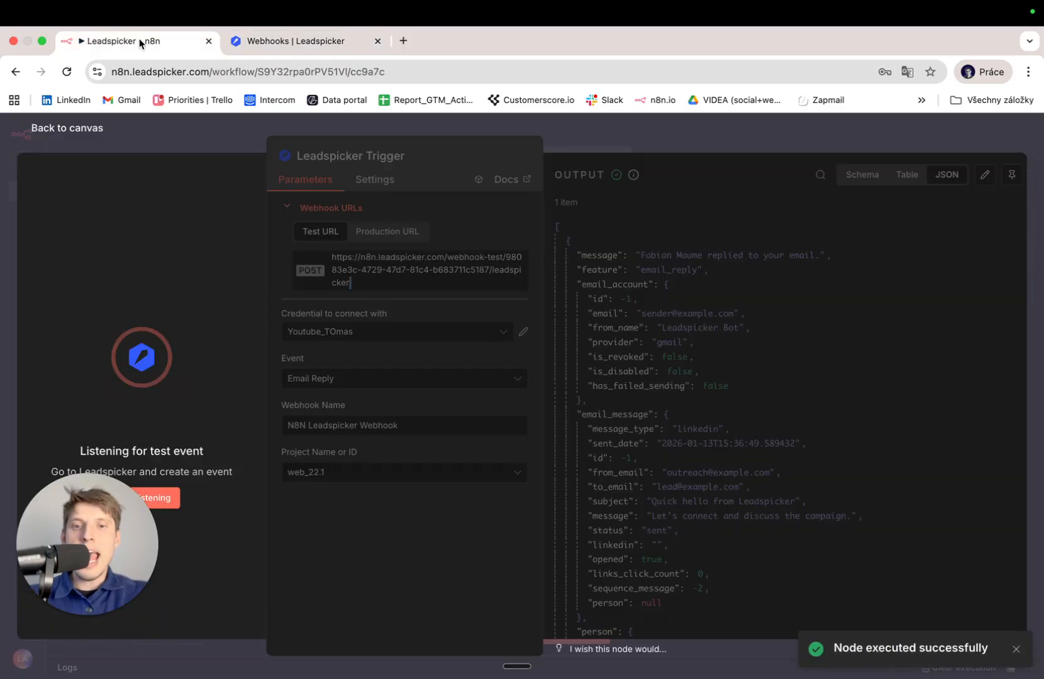
Connect an Edit Fields (Set) node after the Leadspicker Trigger and review its incoming item.
click(82, 128)
click(649, 407)
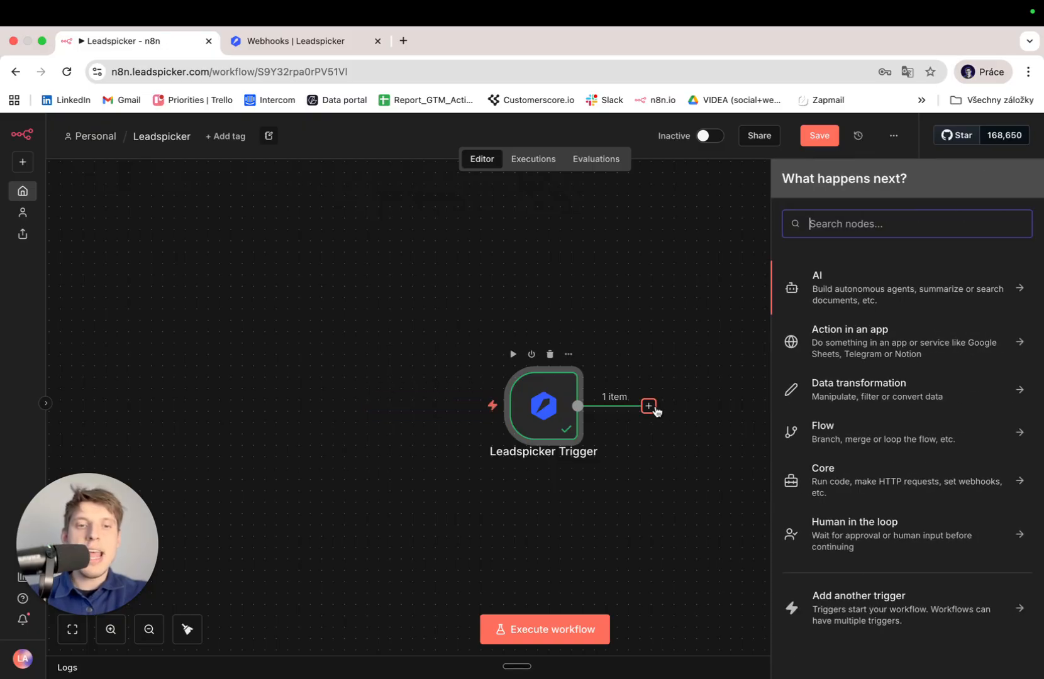
text(edit)
key(Down)
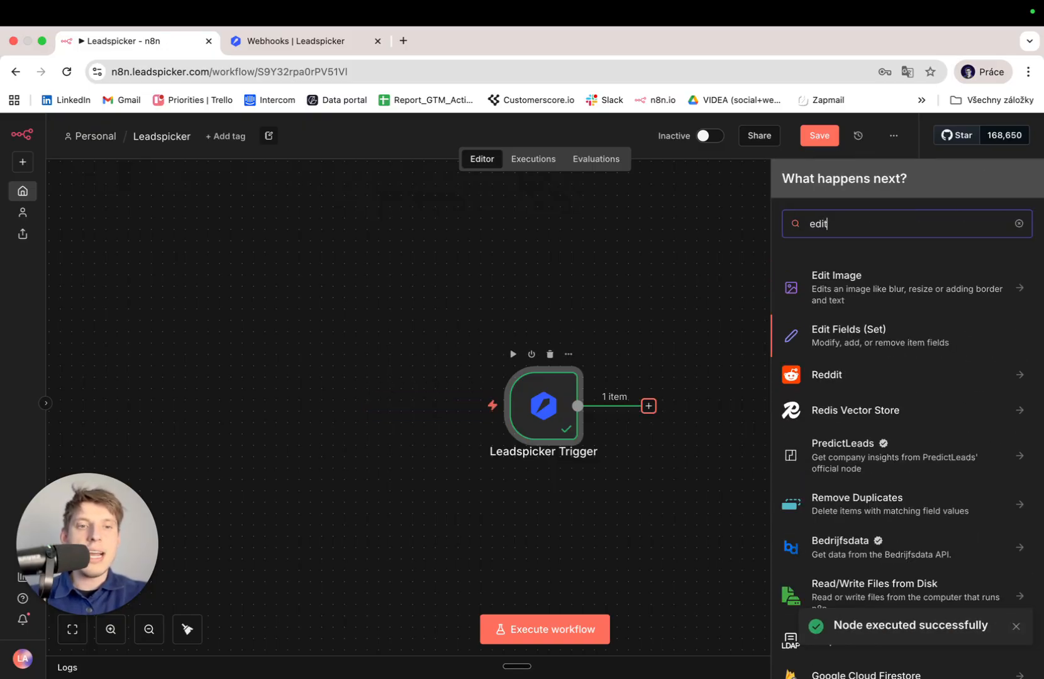
key(Return)
scroll(337, 453, down, 5)
scroll(337, 453, up, 5)
scroll(338, 452, down, 15)
scroll(337, 453, up, 15)
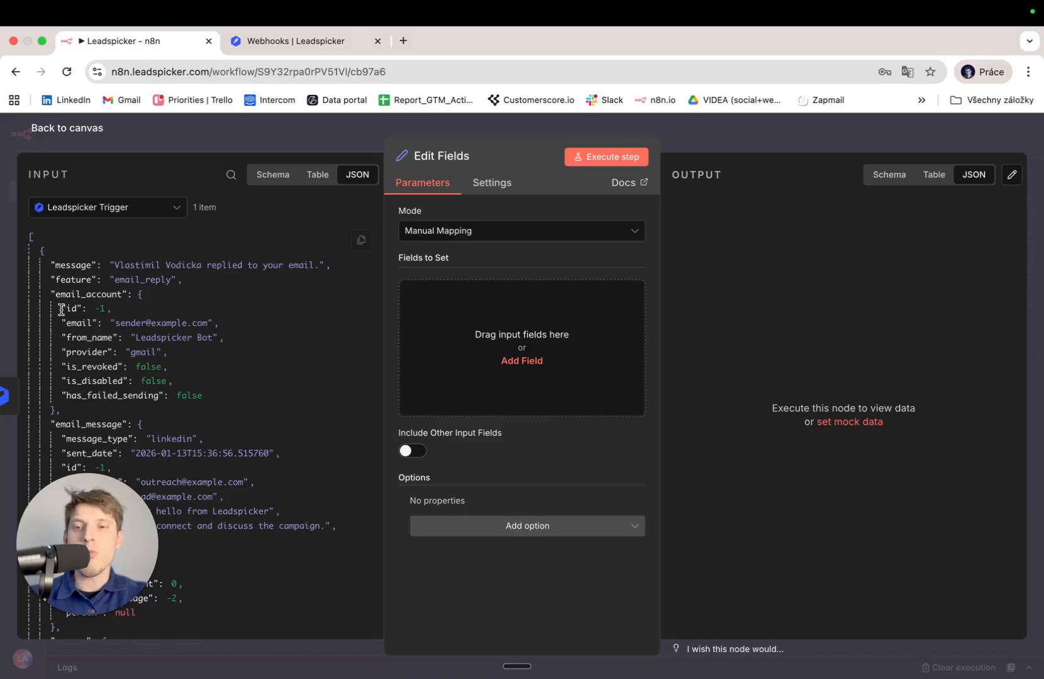
scroll(150, 322, down, 3)
scroll(150, 322, up, 1)
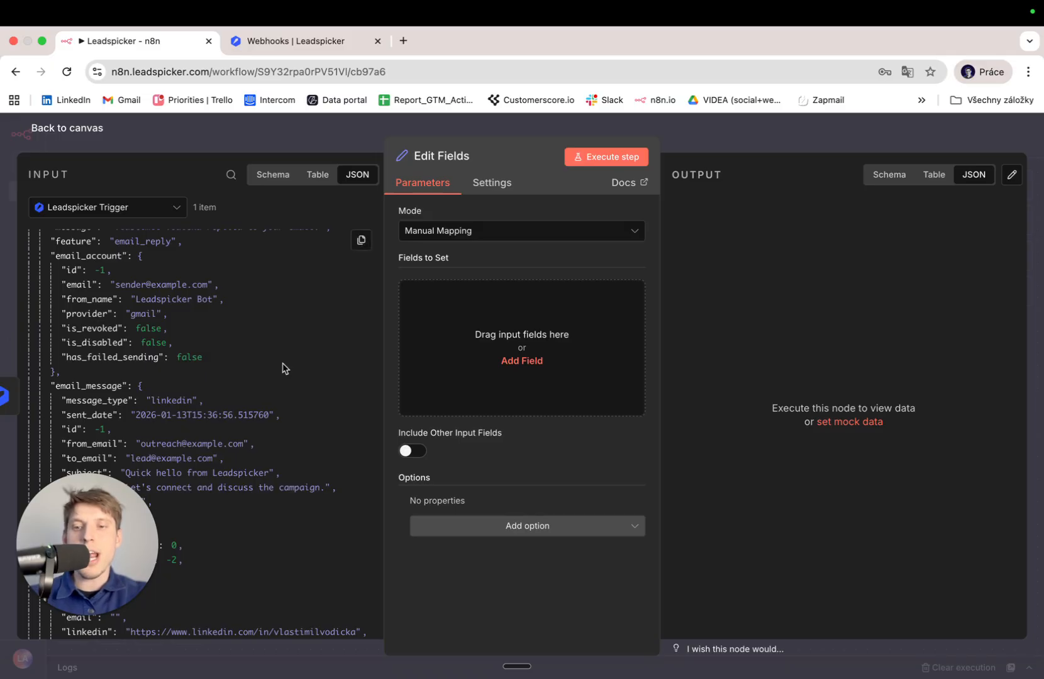
click(93, 137)
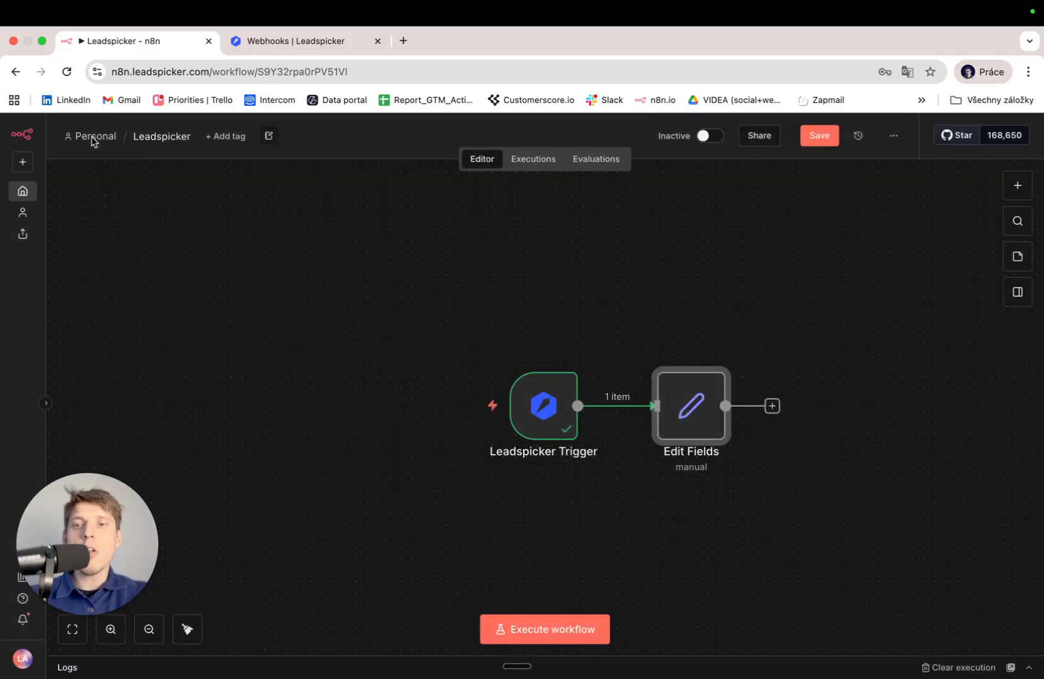
Review the Leadspicker Trigger's event options, then switch to the Leadspicker webhooks list.
double_click(544, 405)
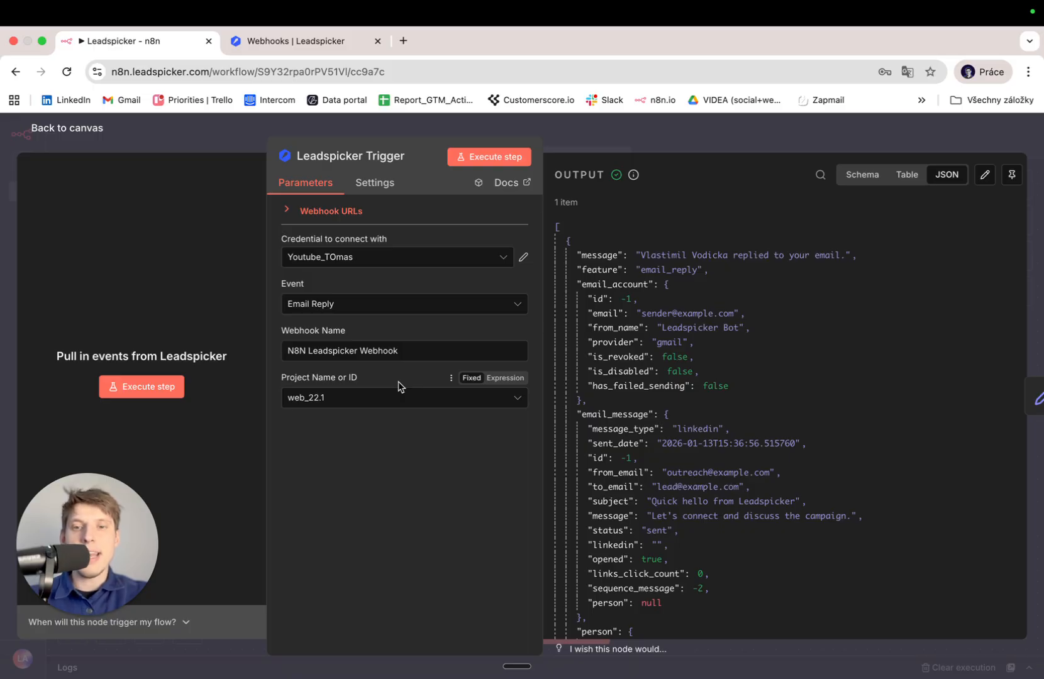
click(375, 313)
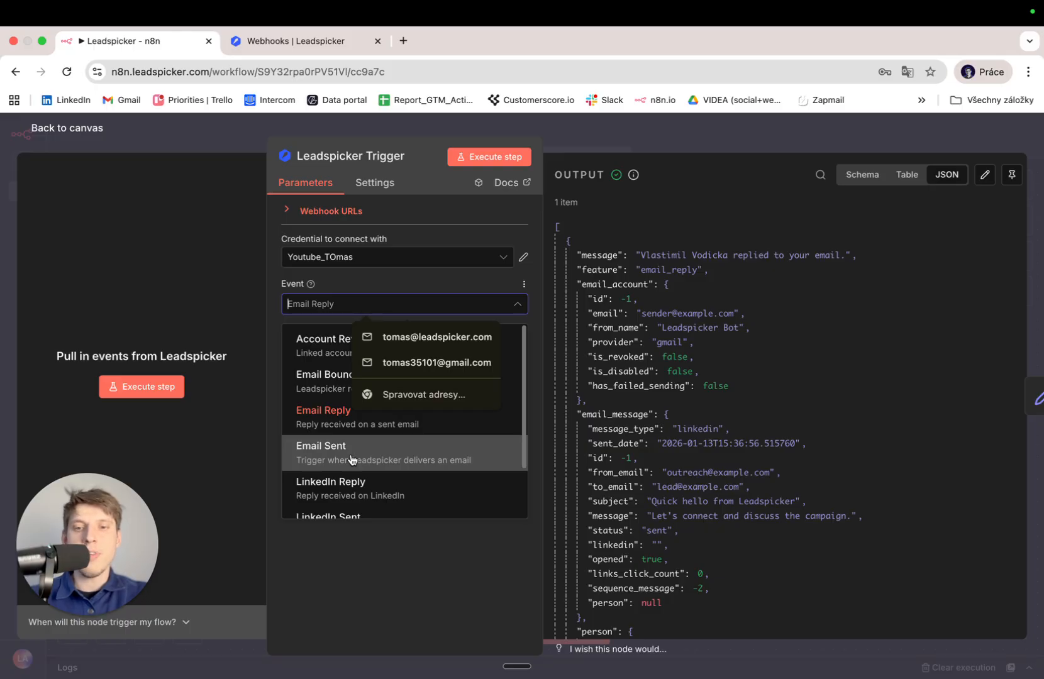
click(306, 40)
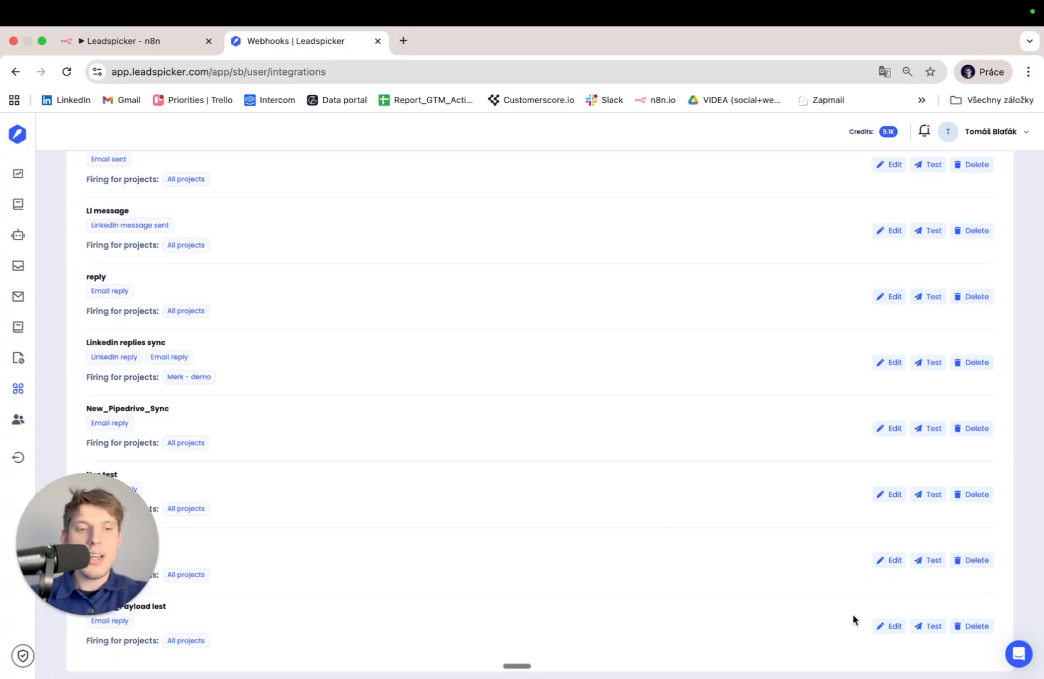
Delete both leftover 'Youtbe_Payload lest' webhooks in Leadspicker and go back to the n8n workflow.
click(971, 631)
click(489, 458)
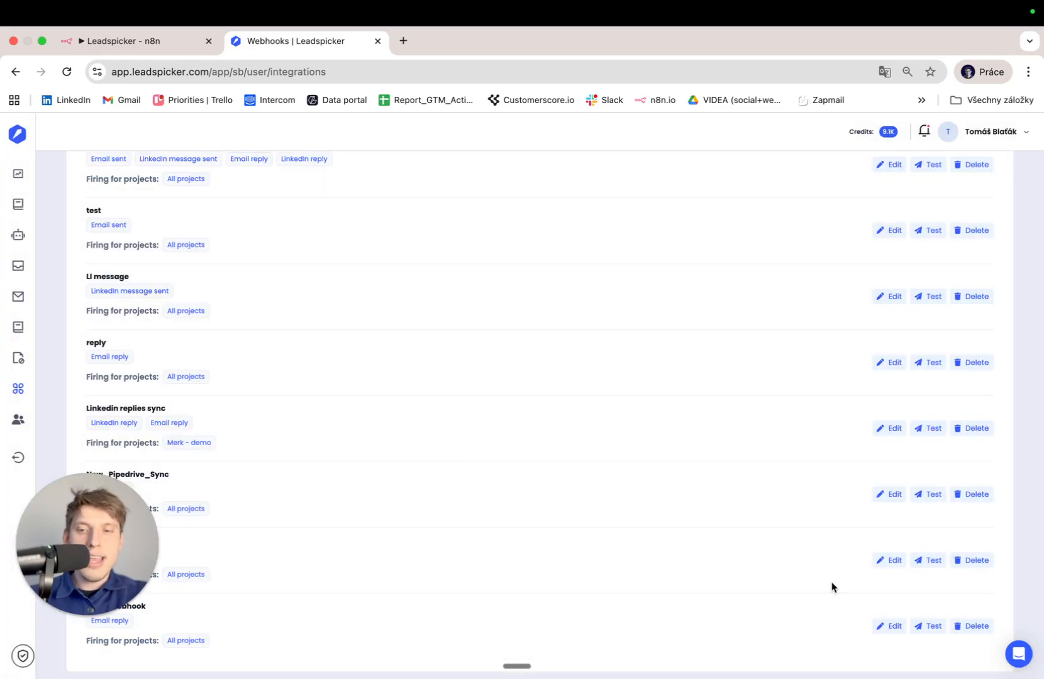
click(978, 627)
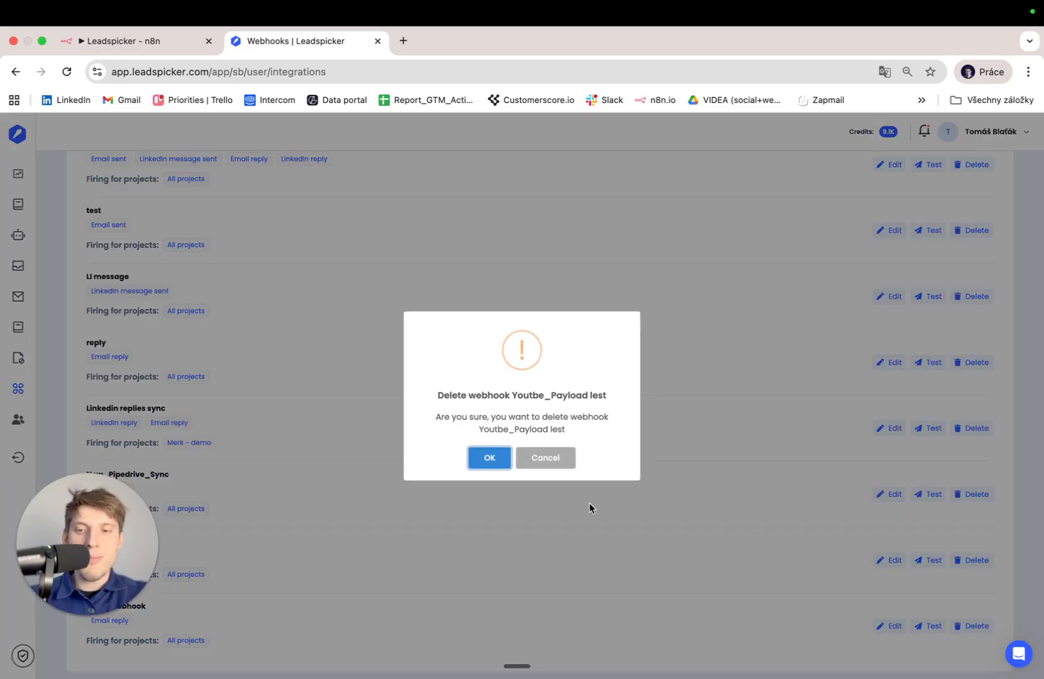
click(489, 458)
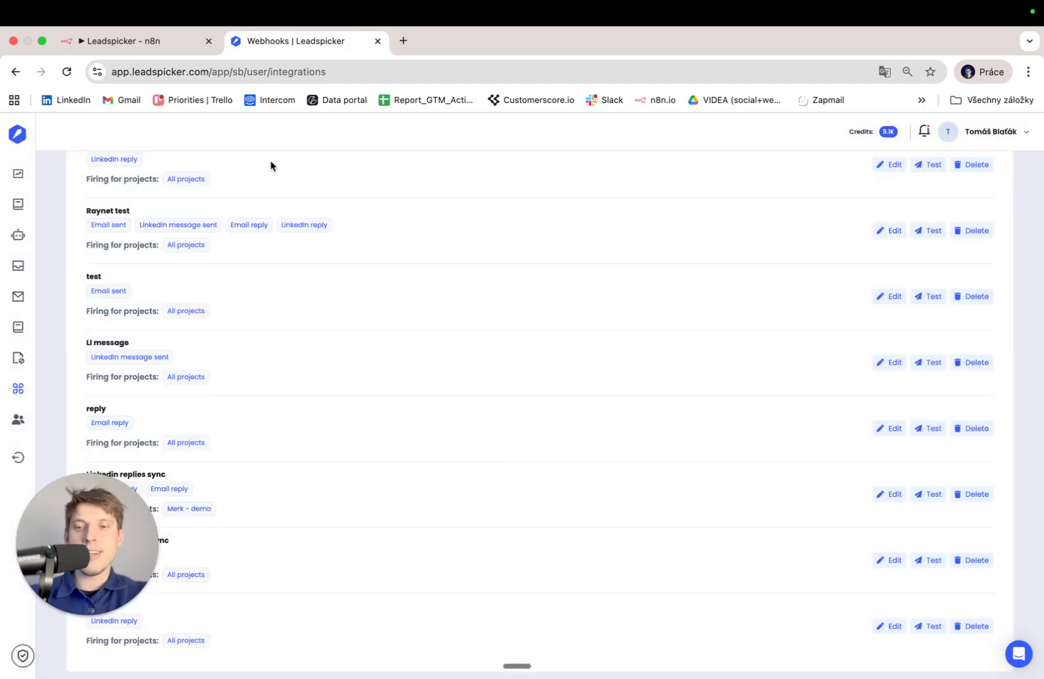
scroll(549, 278, up, 4)
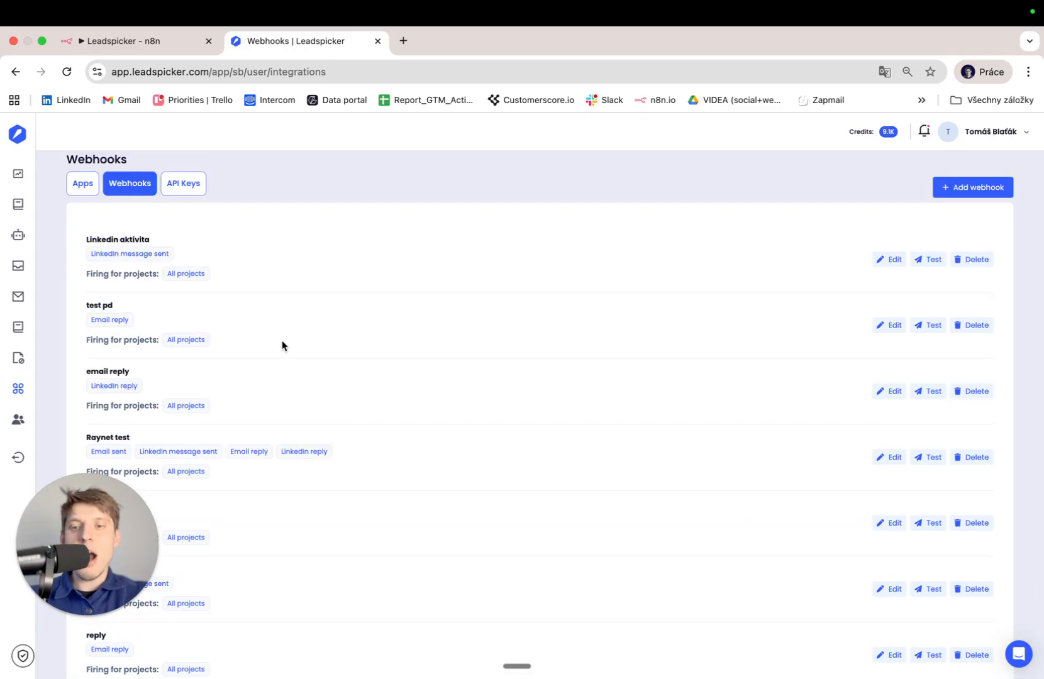
click(168, 42)
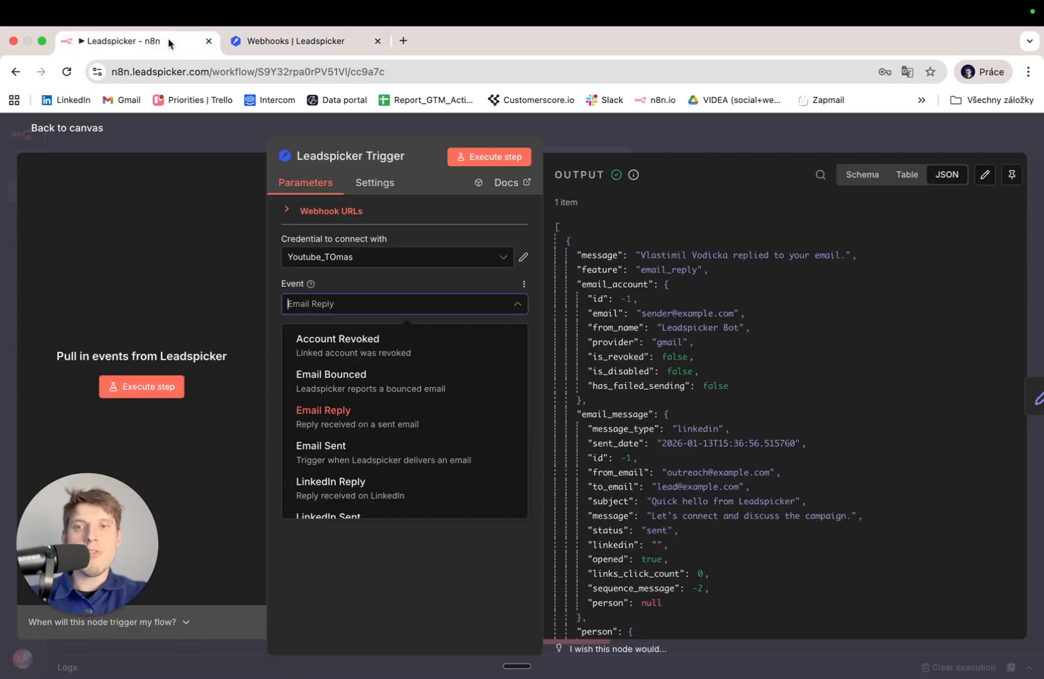
Confirm the Leadspicker Trigger's Event stays Email Reply, close it, and delete the trigger node.
click(62, 128)
double_click(537, 412)
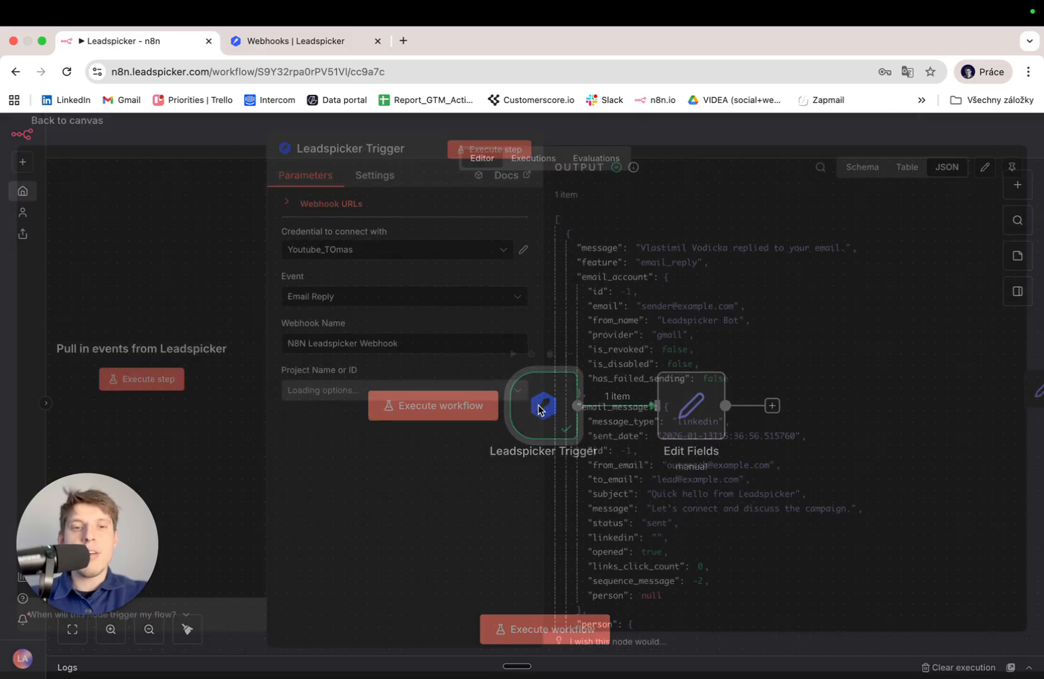
scroll(737, 432, down, 10)
scroll(737, 432, up, 10)
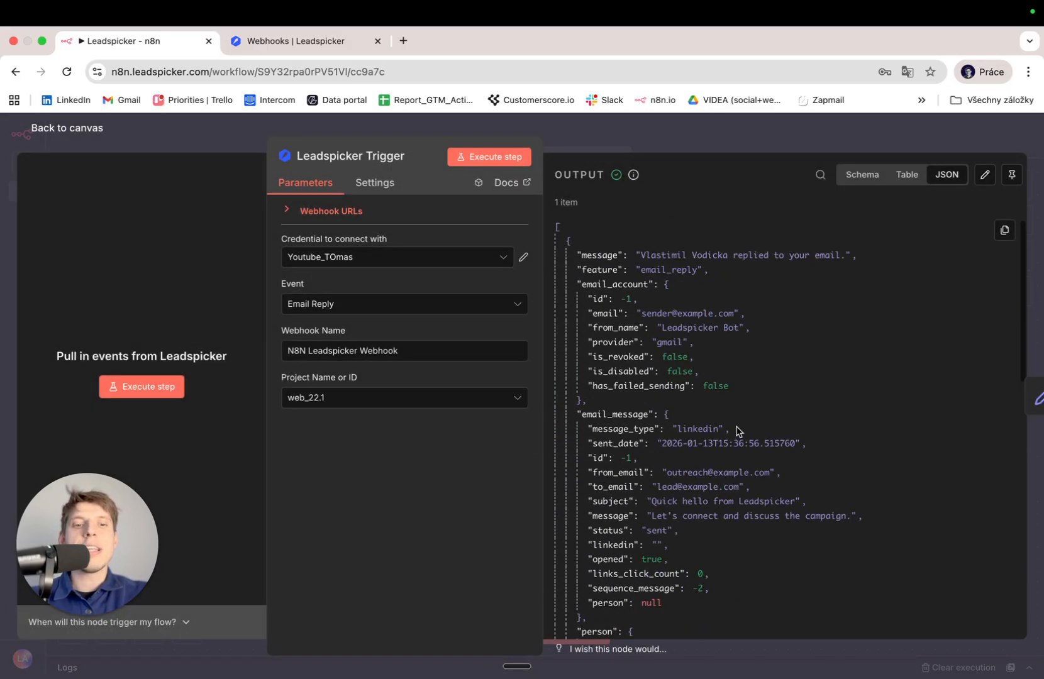
click(401, 305)
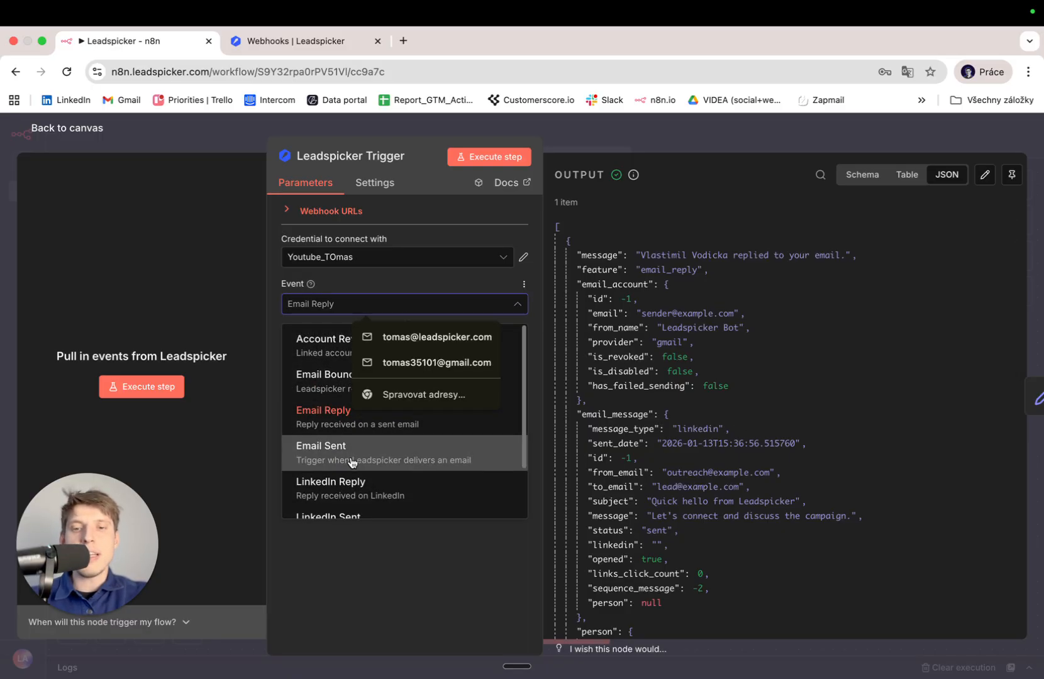
scroll(352, 483, down, 2)
scroll(358, 484, up, 2)
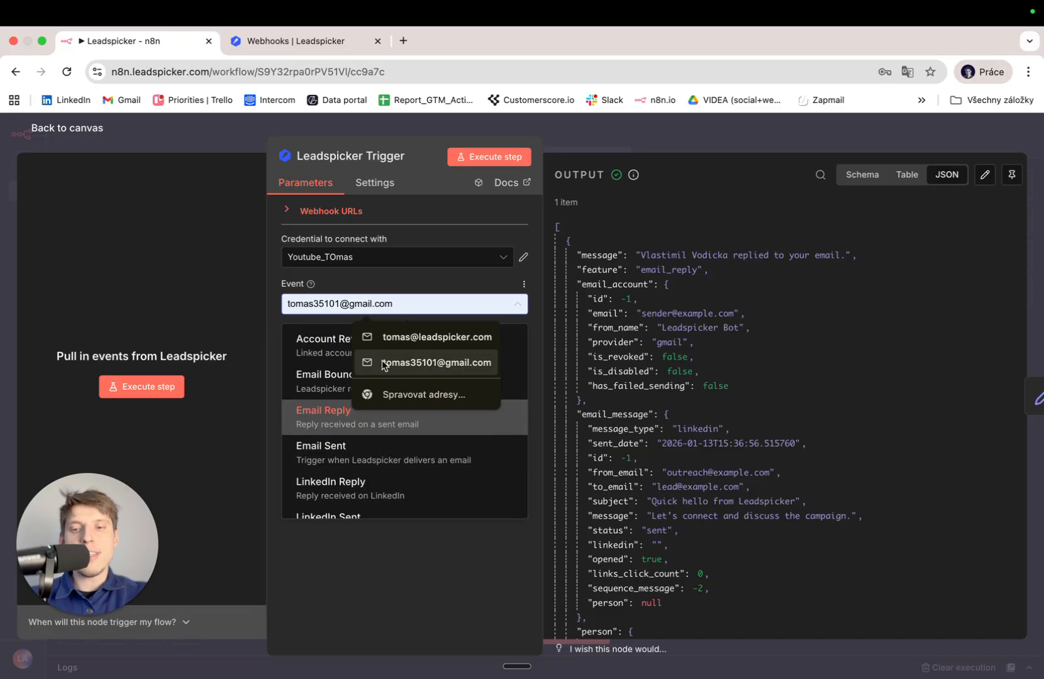
click(382, 588)
click(382, 588)
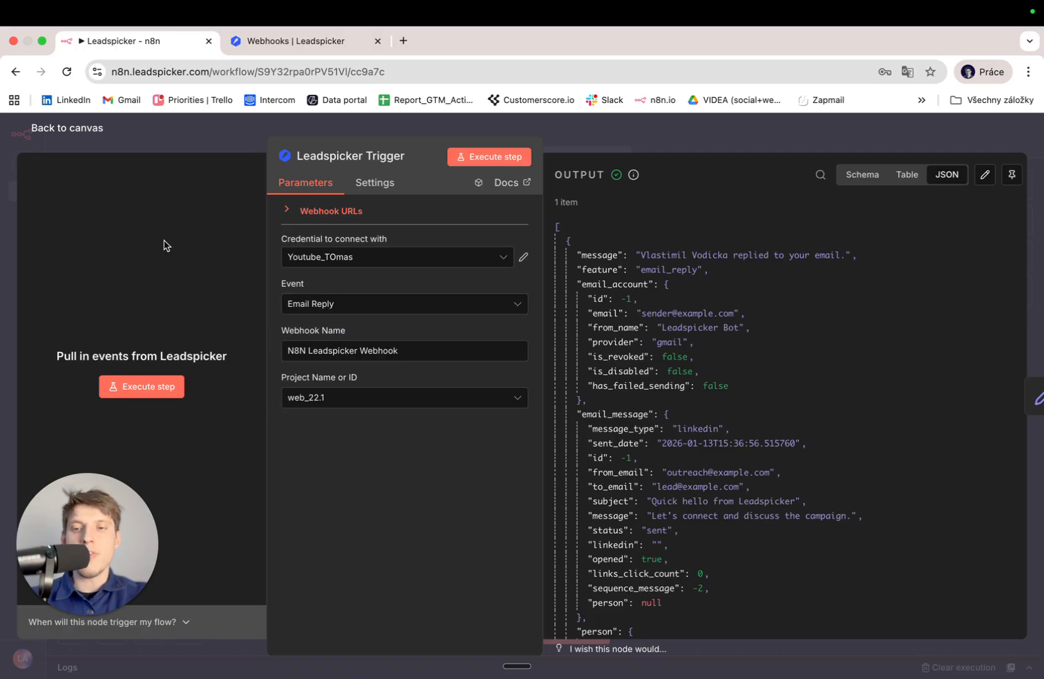
click(73, 126)
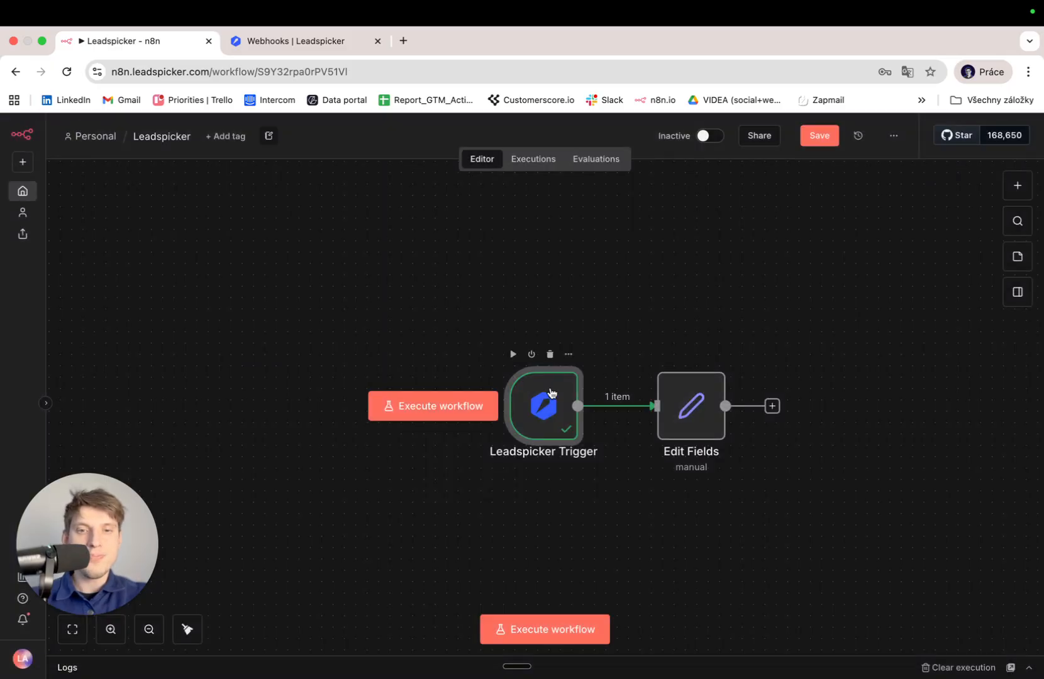
key(Delete)
Delete the Edit Fields node and add a Leadspicker 'Get account info' action as the first step.
click(715, 412)
key(Delete)
click(1018, 185)
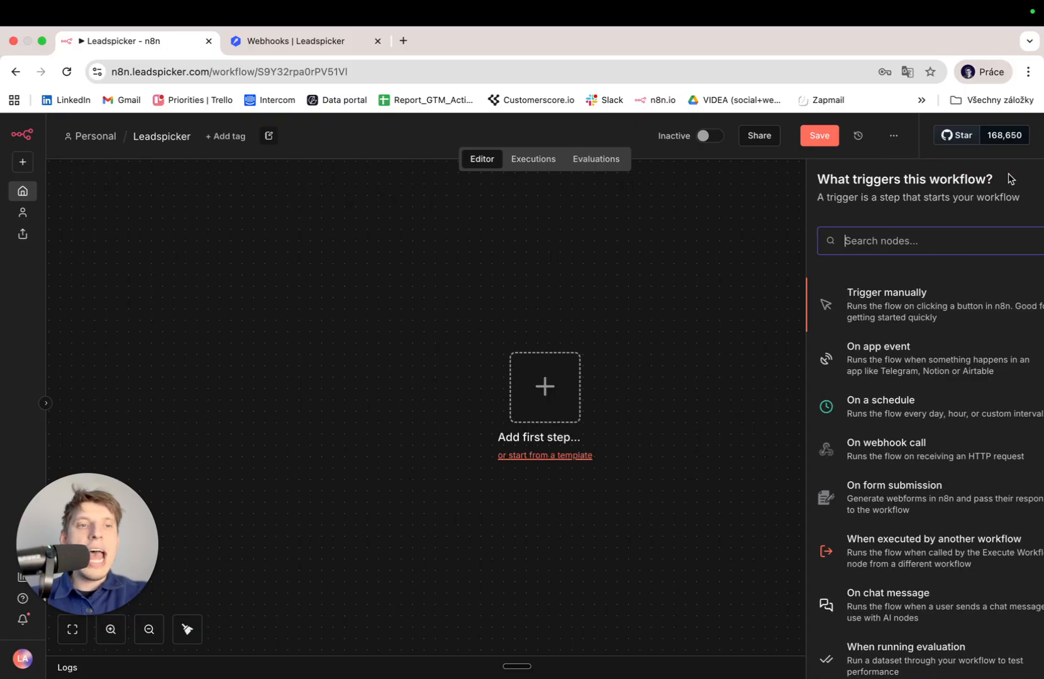
text(leadspi)
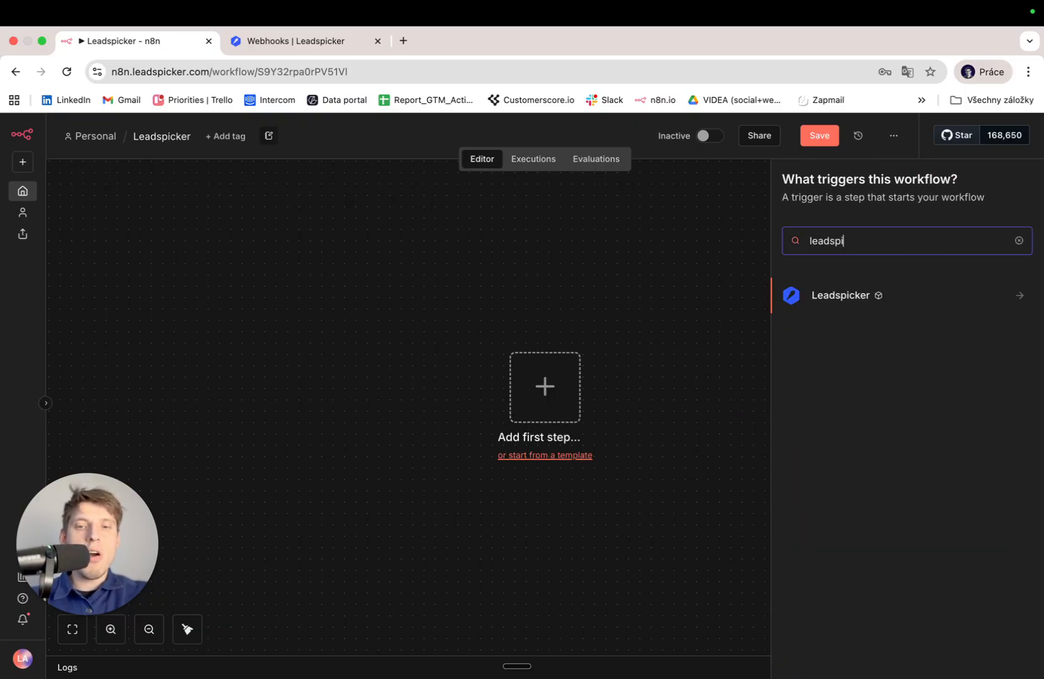
key(Return)
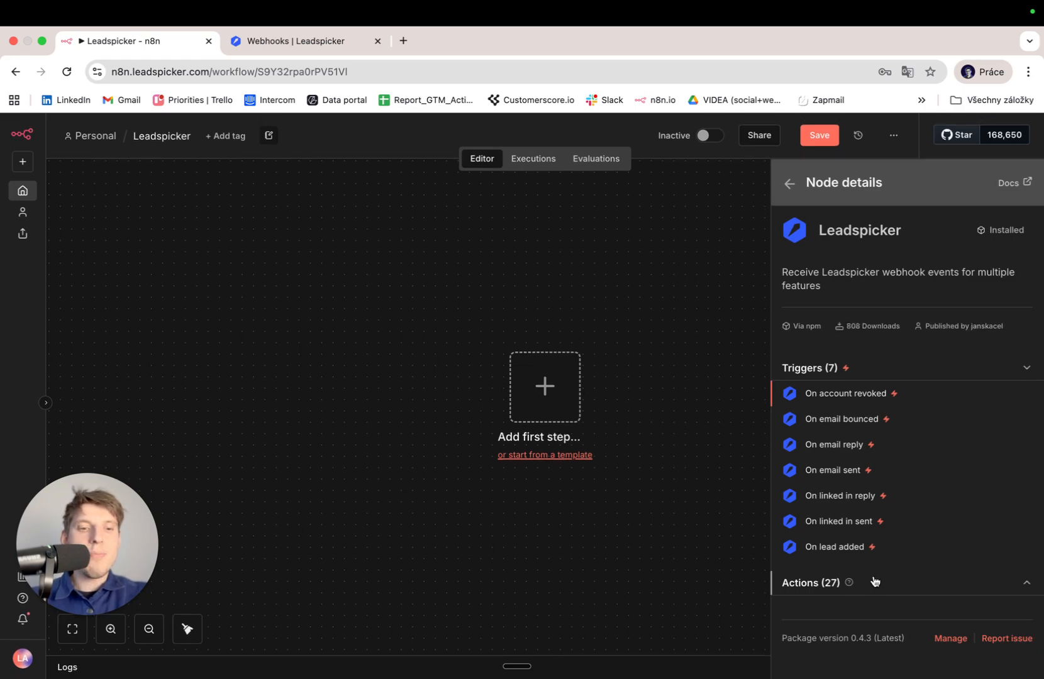
click(872, 583)
scroll(873, 583, down, 6)
scroll(872, 585, up, 3)
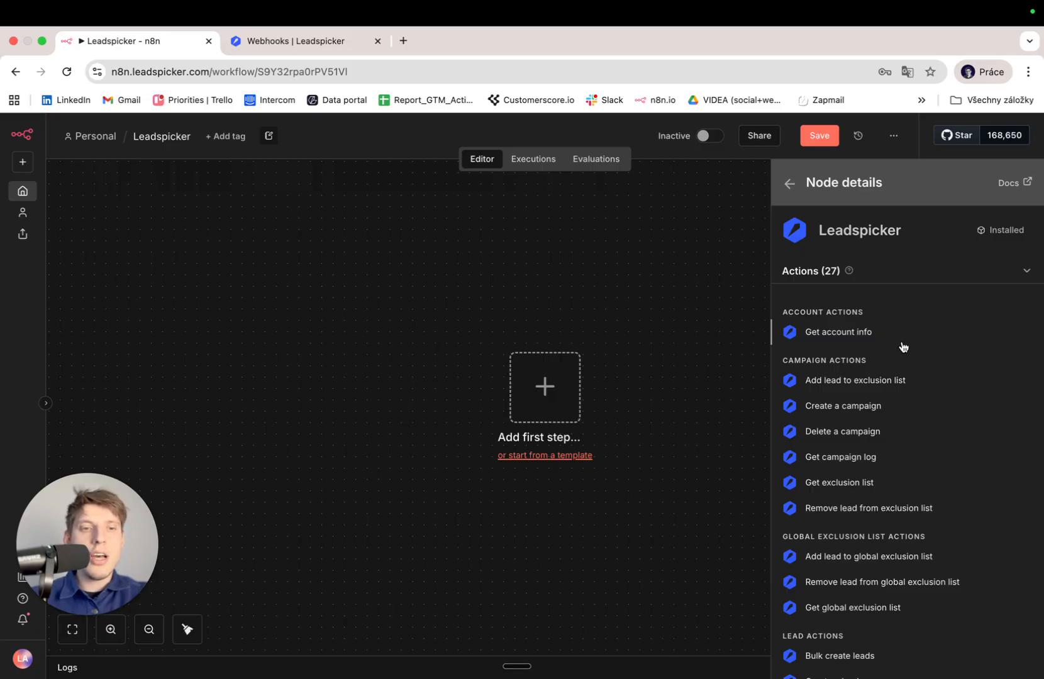
click(883, 333)
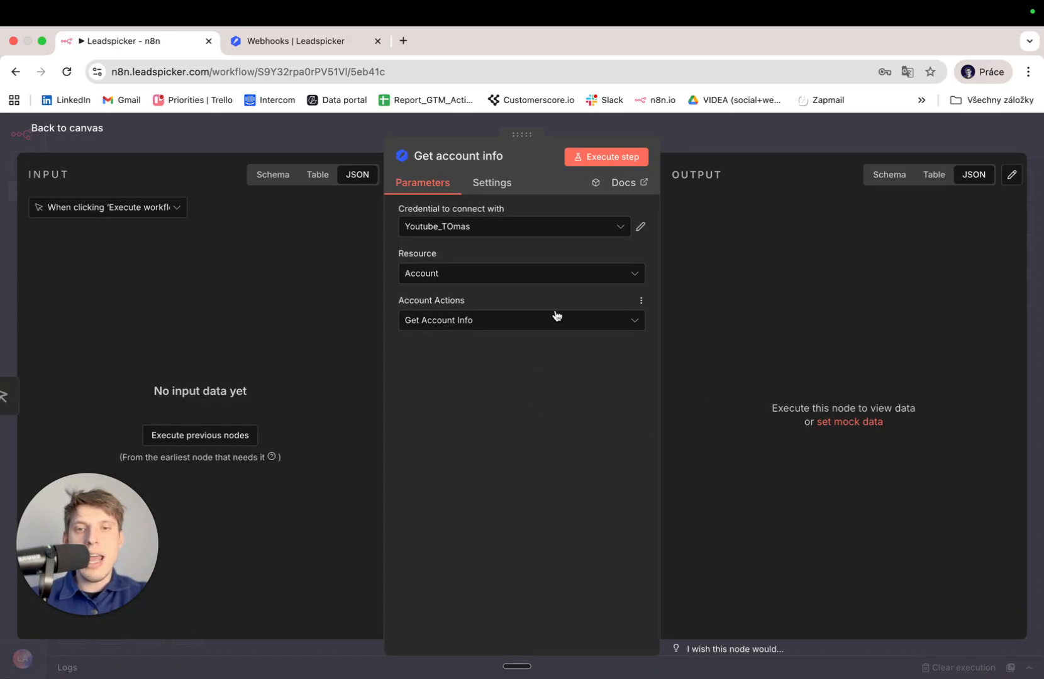
Keep the existing Leadspicker credential and run Get account info, which reports 9105 credits available.
click(513, 234)
click(514, 234)
click(613, 157)
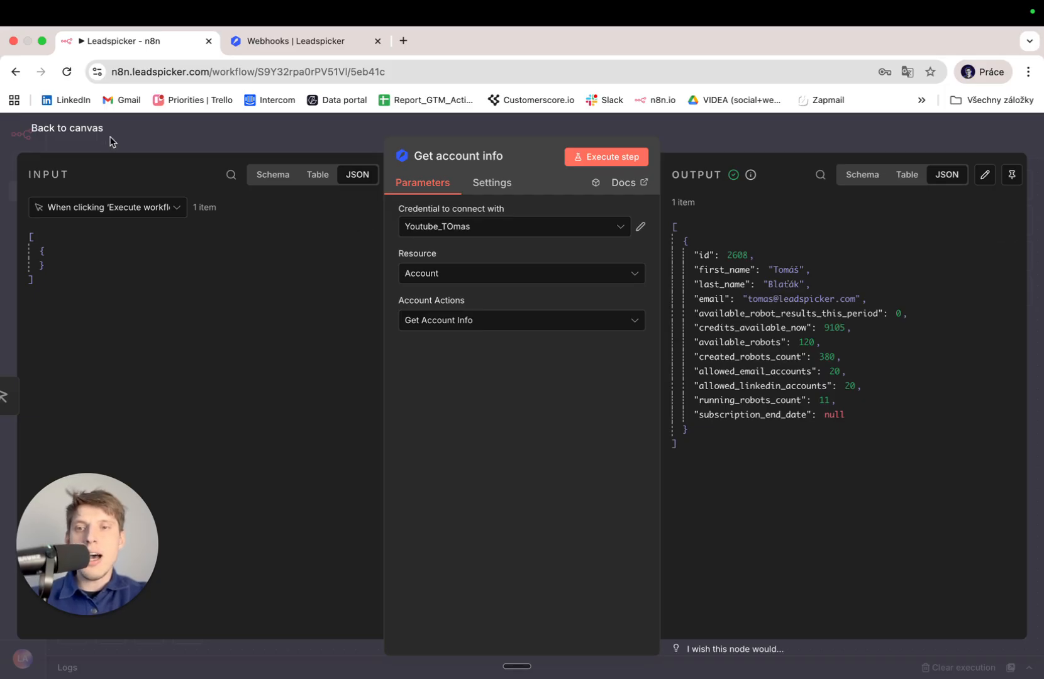
click(88, 133)
Replace the Get account info node with a Leadspicker 'Create a campaign' step after the manual trigger.
mouse_move(688, 426)
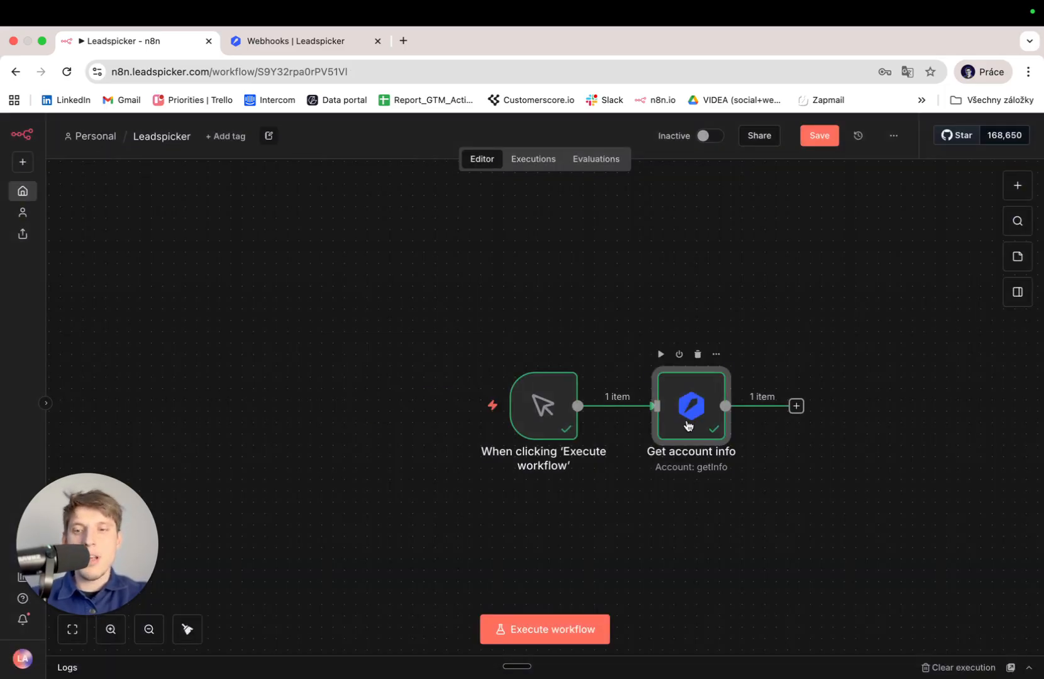
key(Delete)
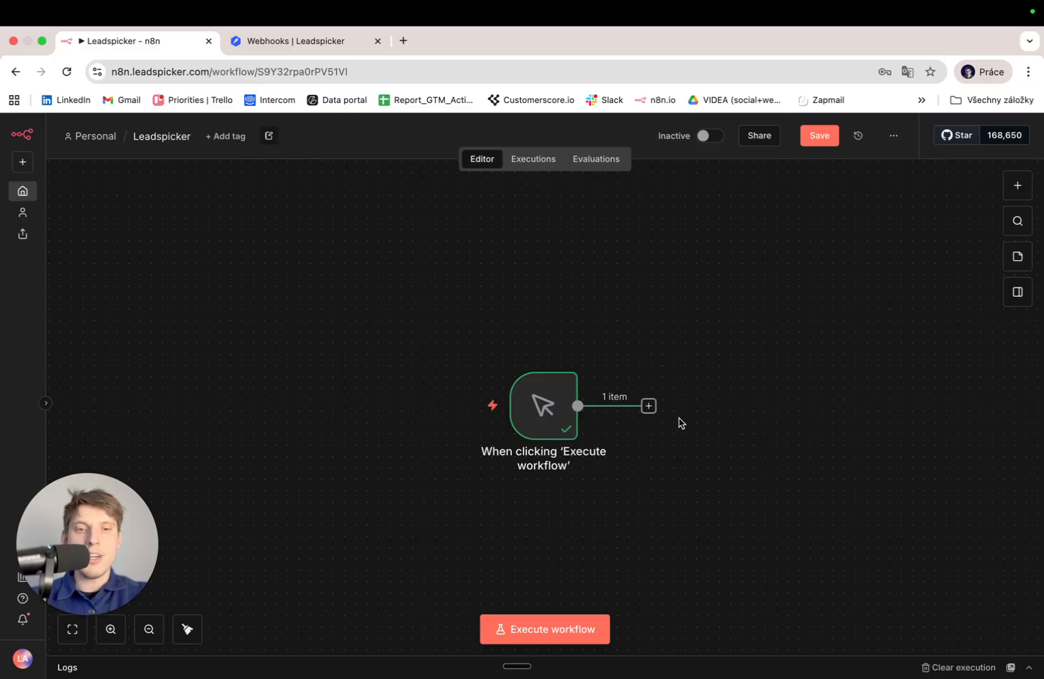
click(649, 405)
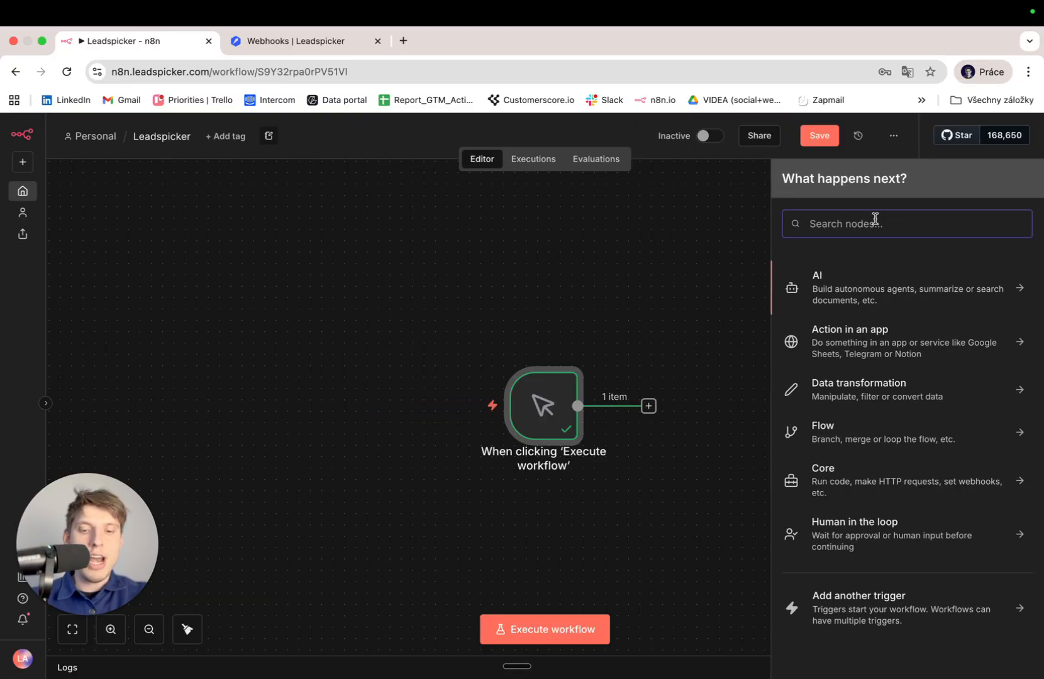
text(leadsp)
key(Return)
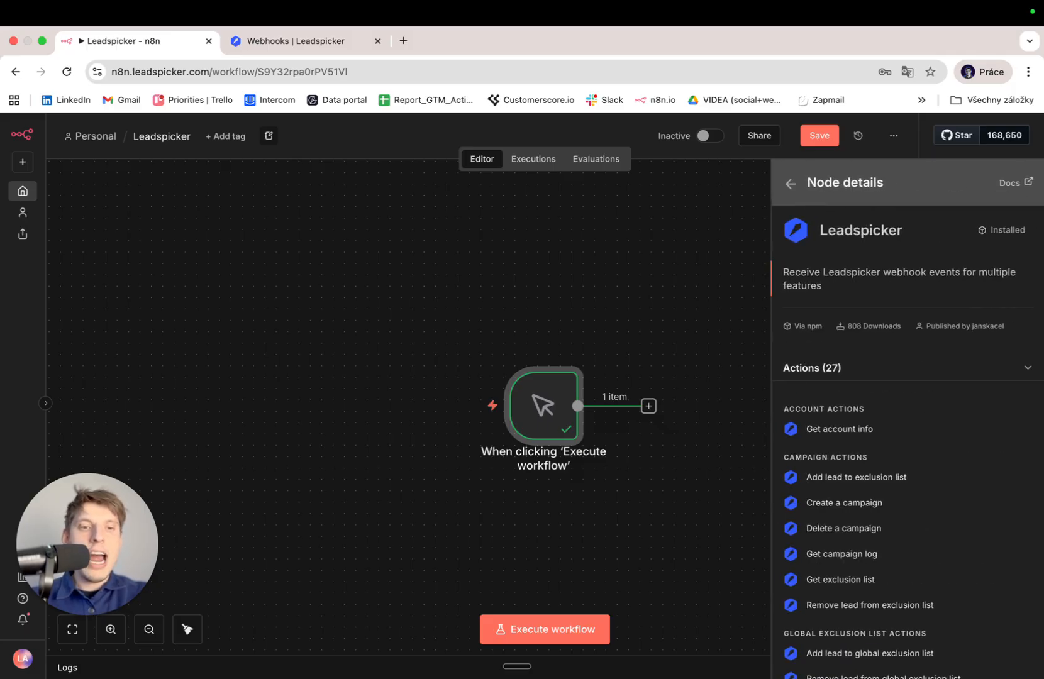
scroll(883, 536, down, 1)
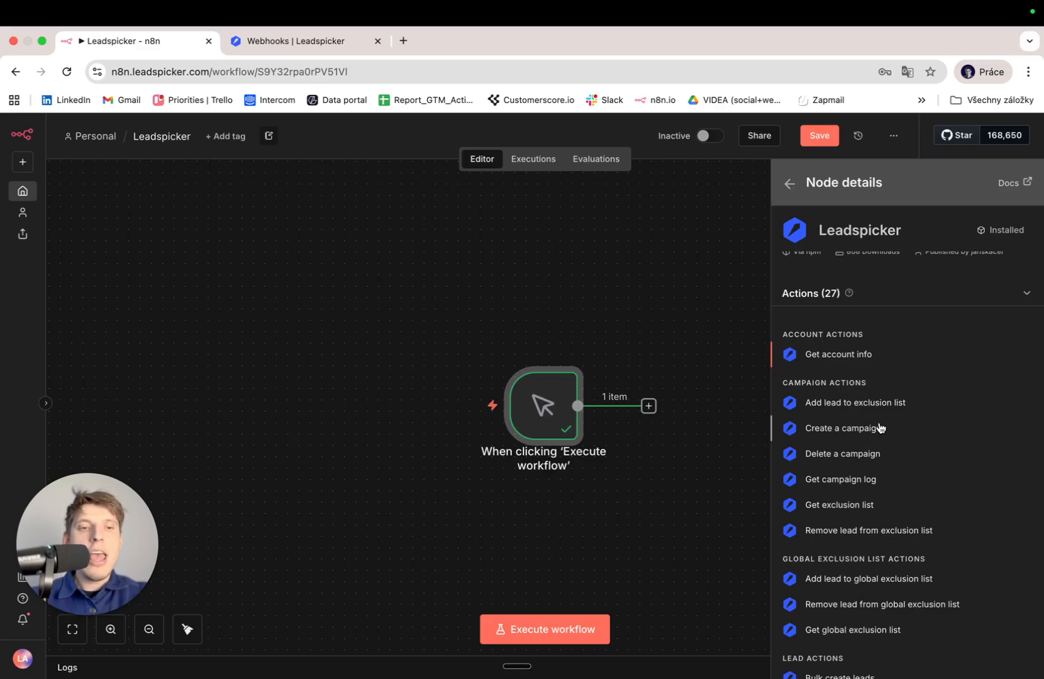
click(842, 428)
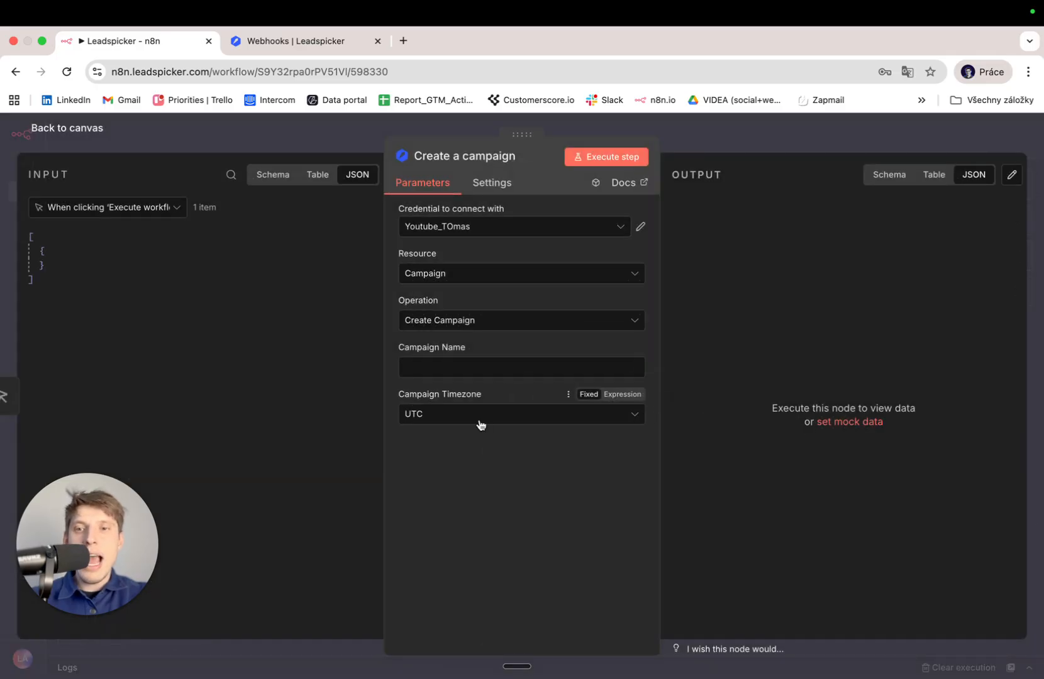
Name the campaign Youtube_N8N and run the campaign-creation step.
click(474, 369)
text(Youtbe_)
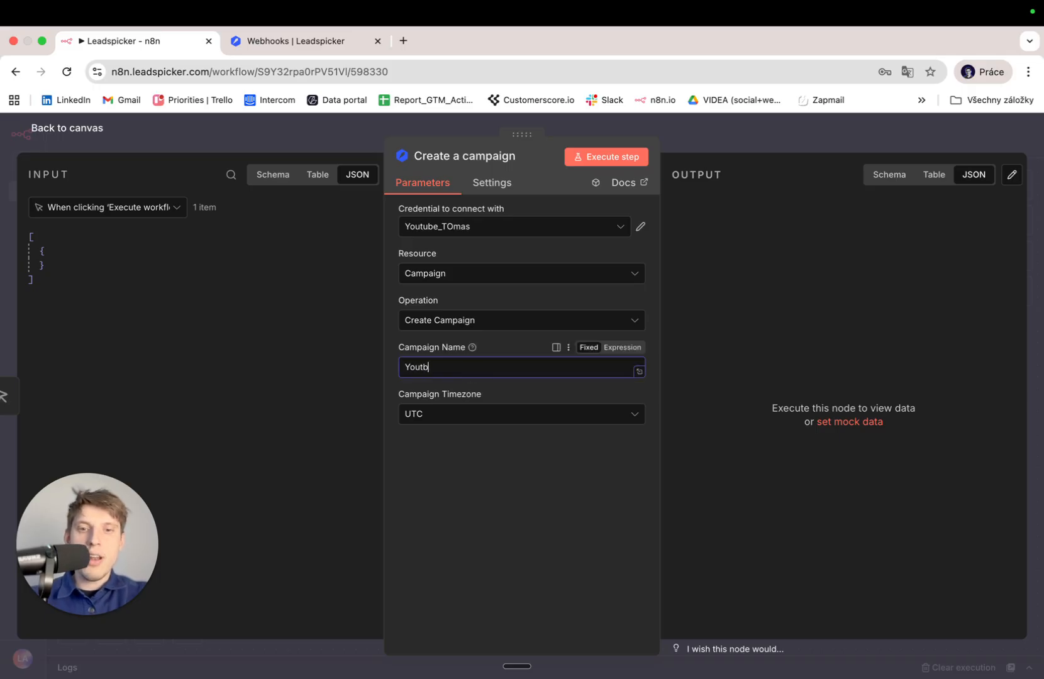
key(BackSpace)
key(BackSpace)
key(BackSpace)
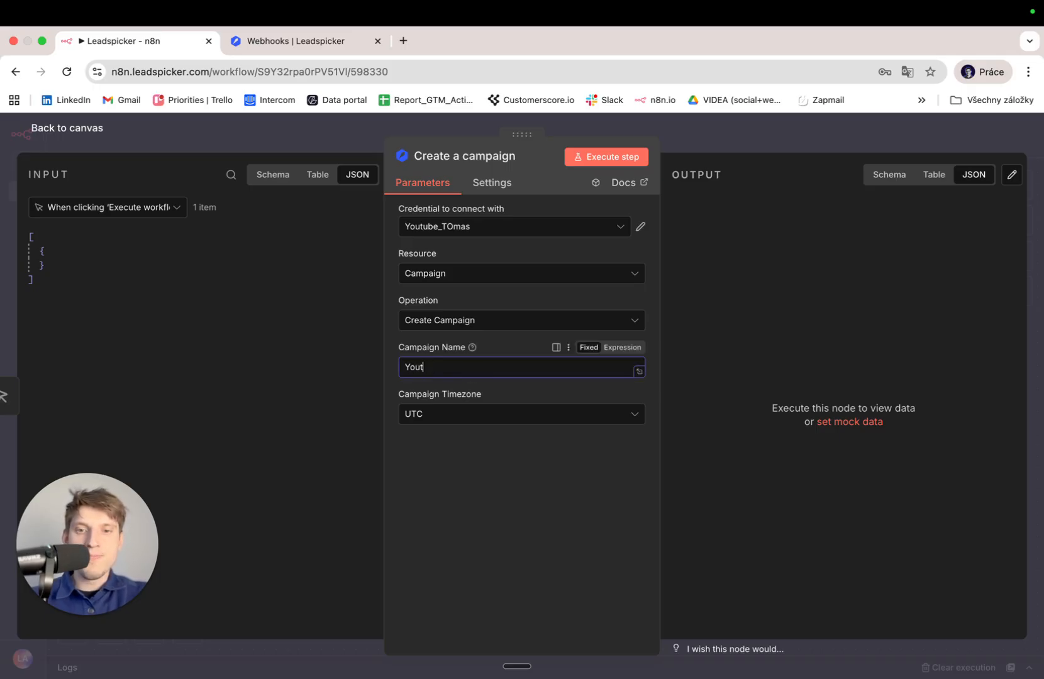
text(ube_N)
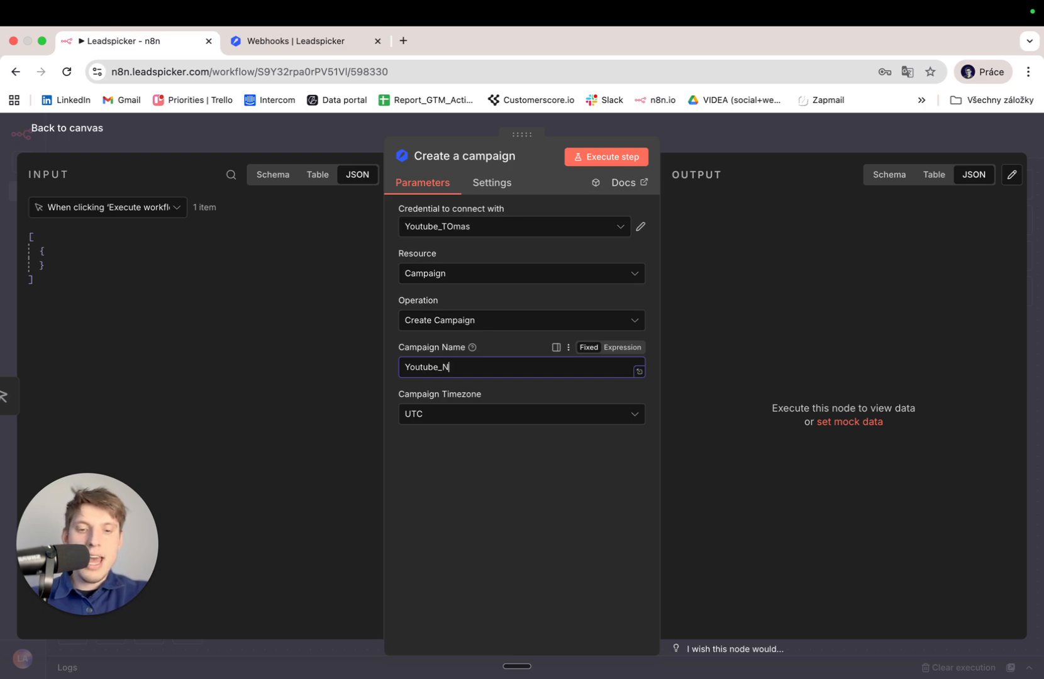
text(8N)
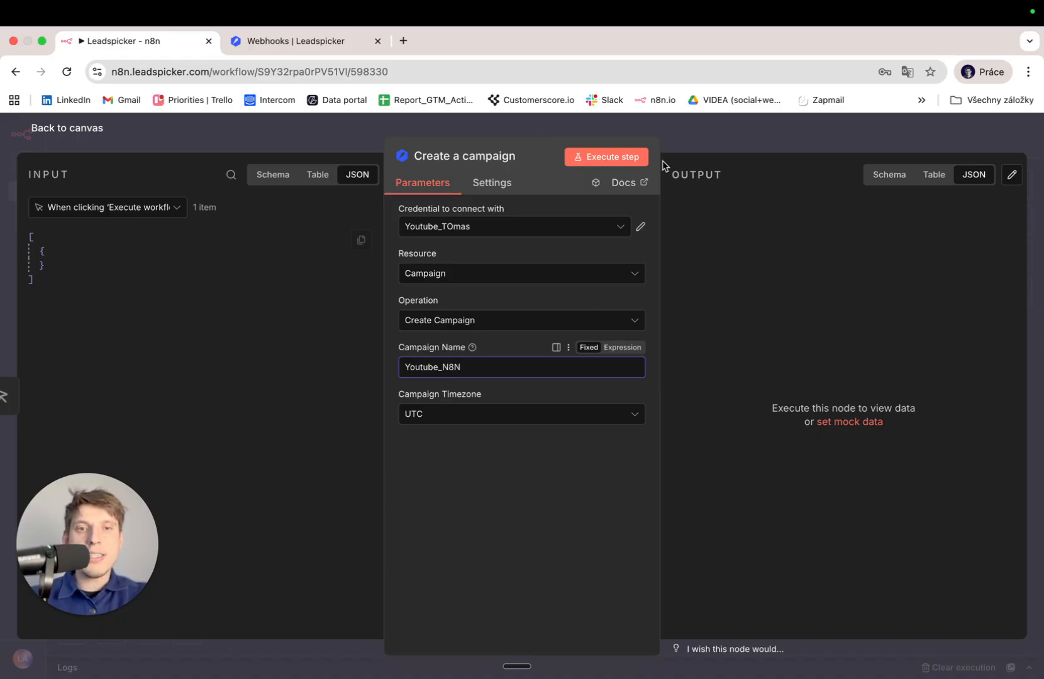
click(611, 159)
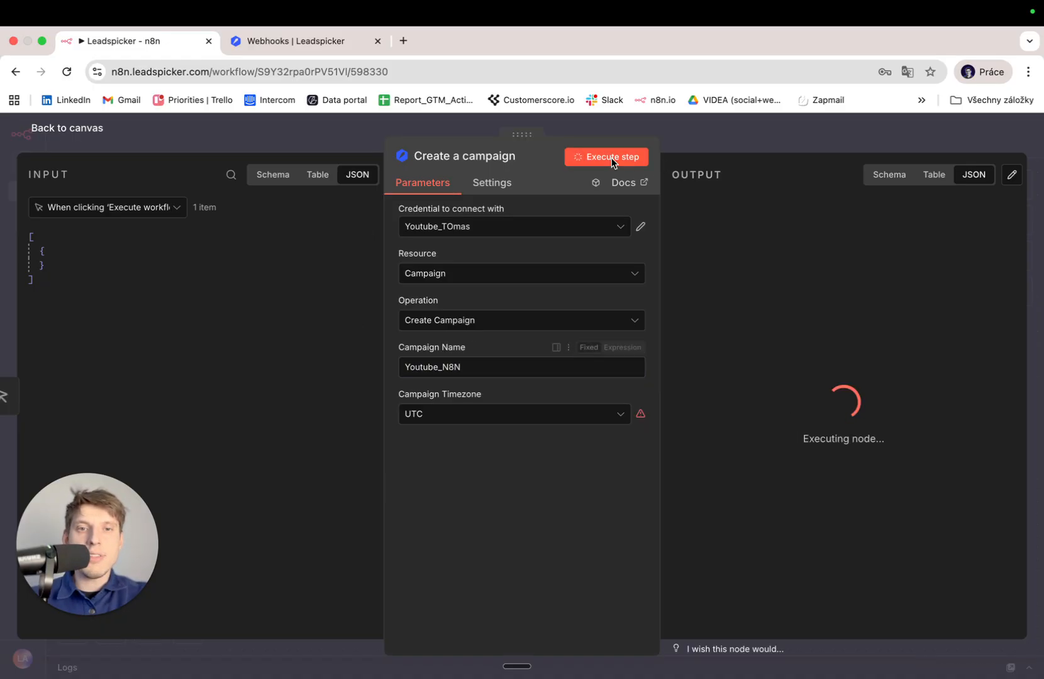
Switch to Leadspicker and open its list of projects.
click(296, 41)
mouse_move(5, 238)
click(35, 205)
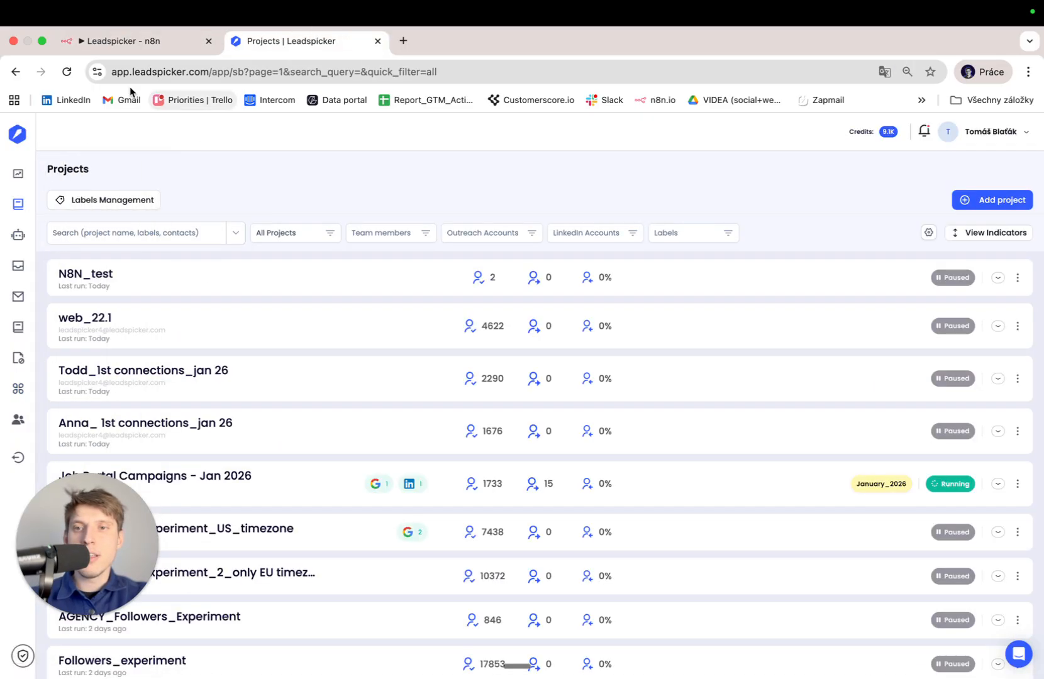
Reload Leadspicker projects, open the empty Youtube_N8N contacts page, then return to n8n.
click(66, 73)
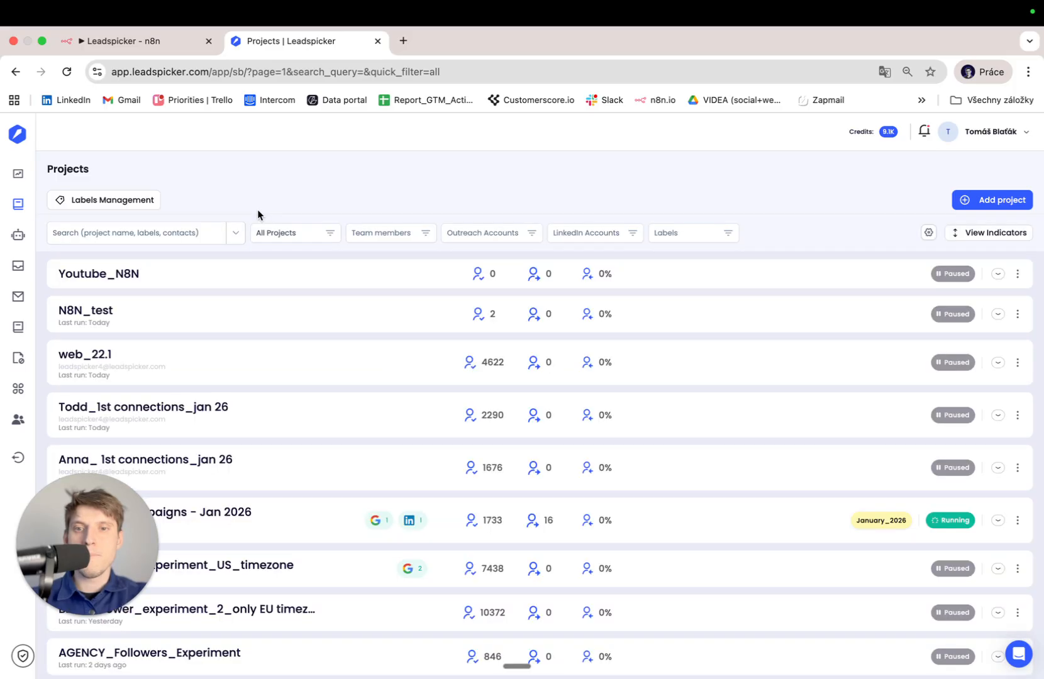
click(255, 271)
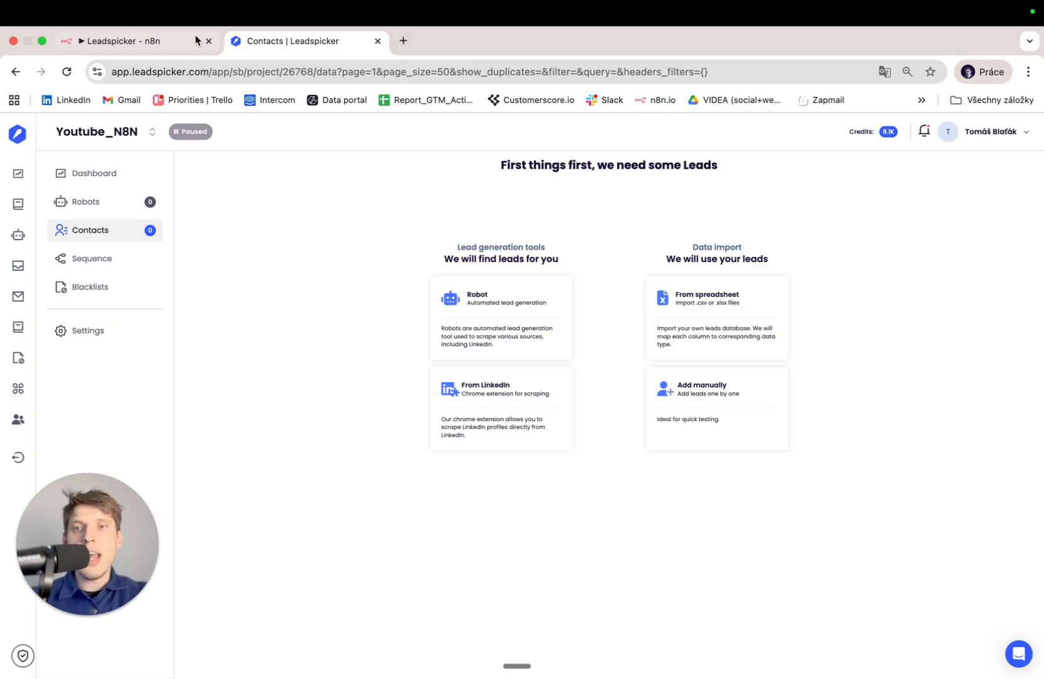
click(178, 48)
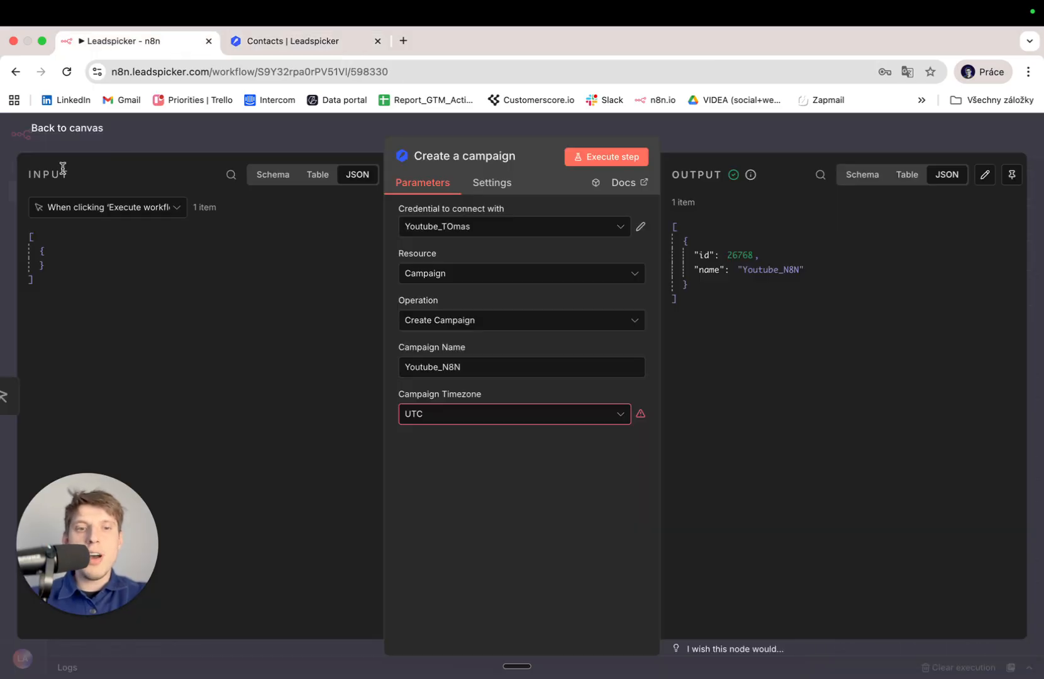
Add a Leadspicker 'Find leads by company name' step after the Create a campaign node.
click(61, 132)
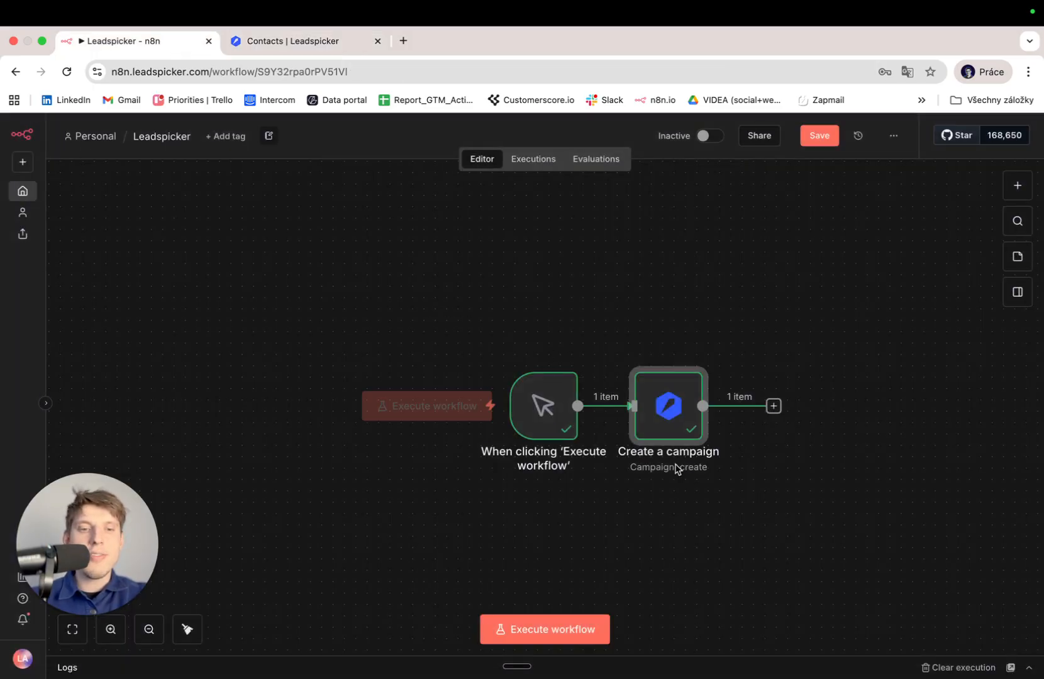
click(684, 404)
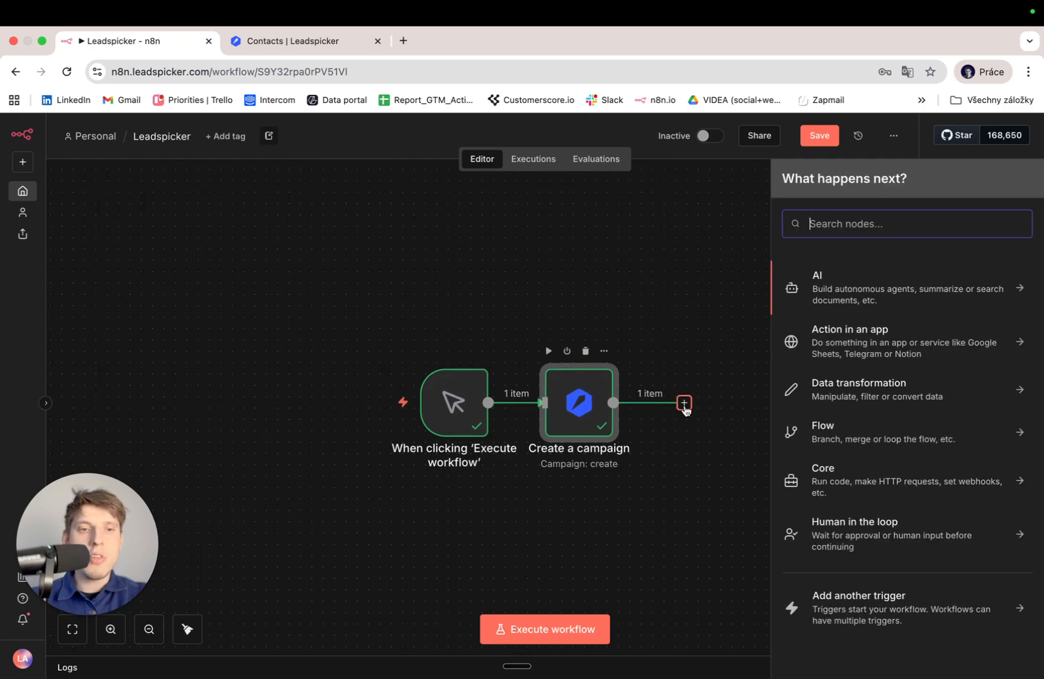
text(leads)
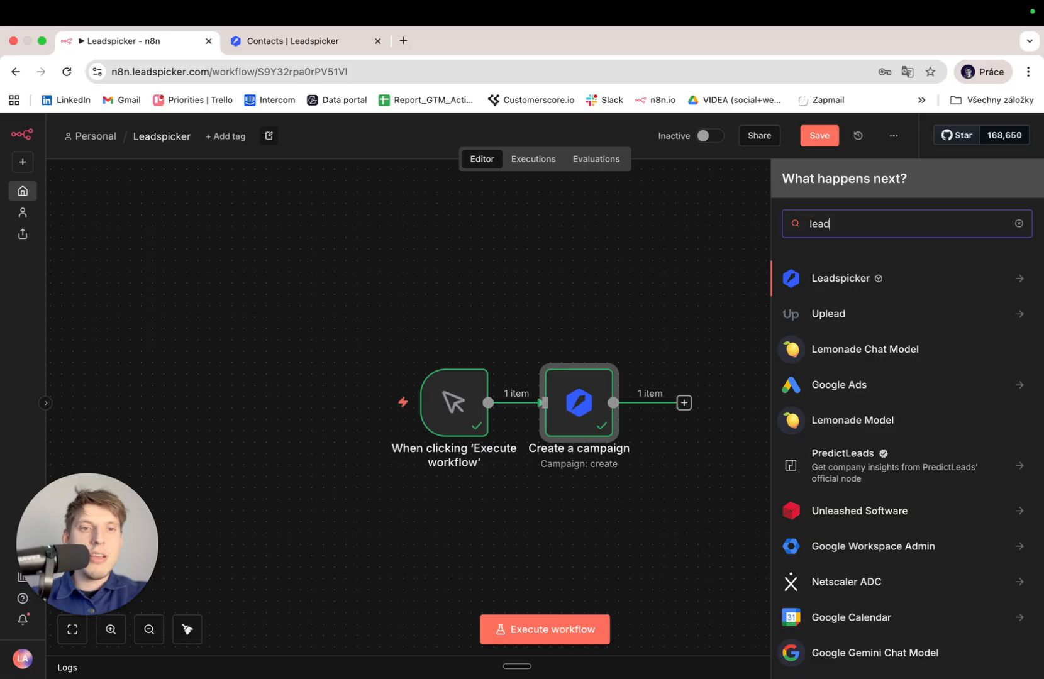
key(Return)
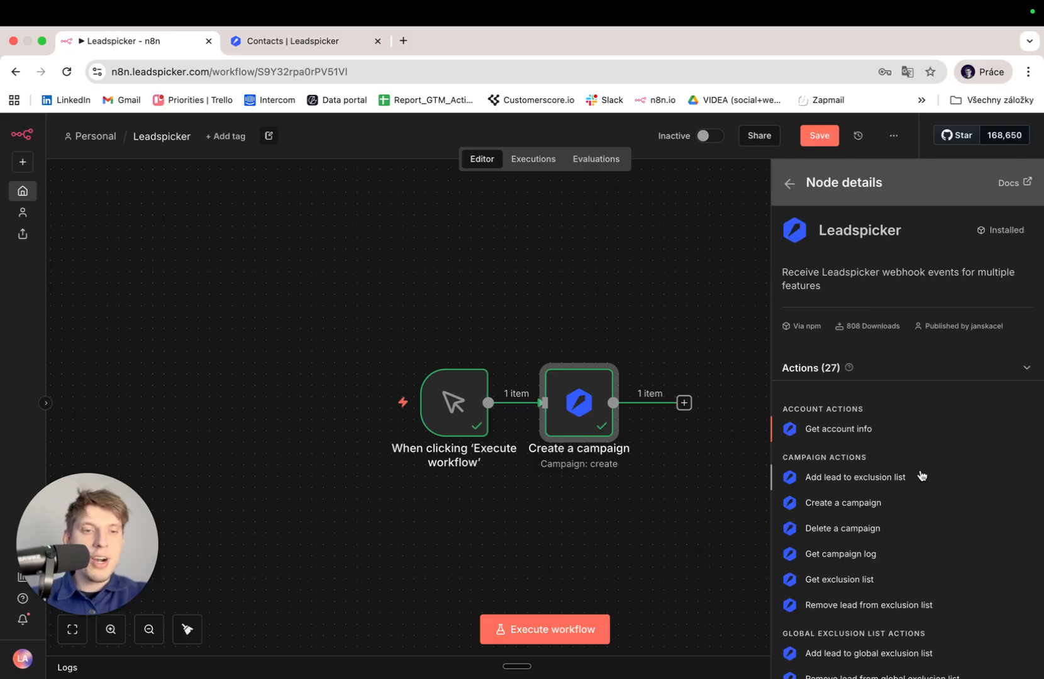
scroll(922, 476, down, 2)
scroll(922, 476, down, 5)
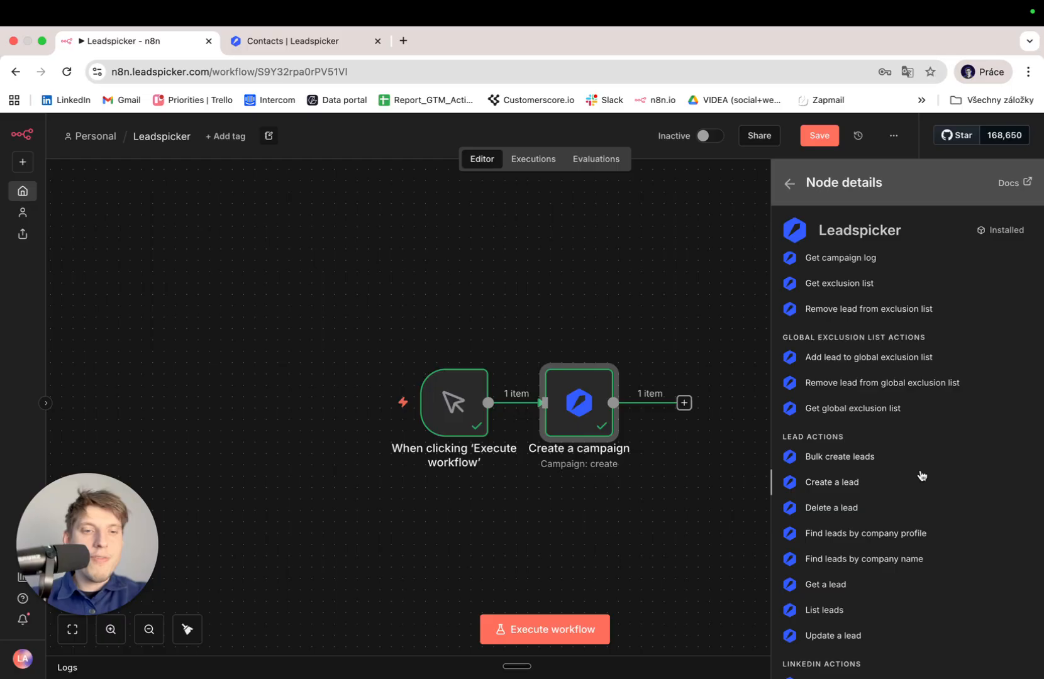
scroll(922, 476, down, 2)
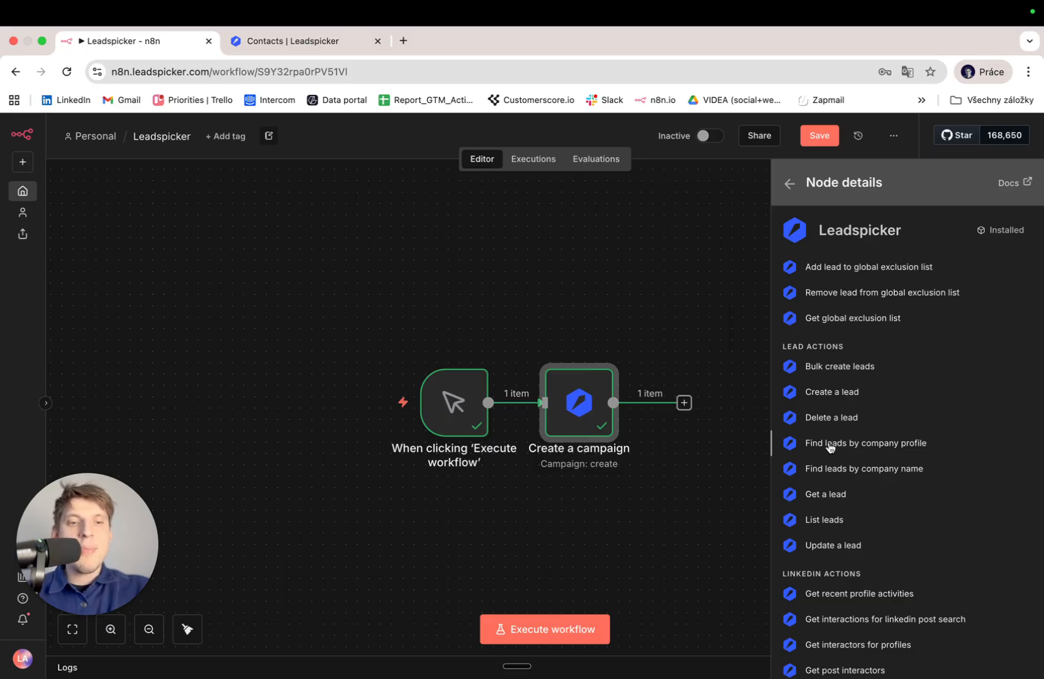
click(855, 473)
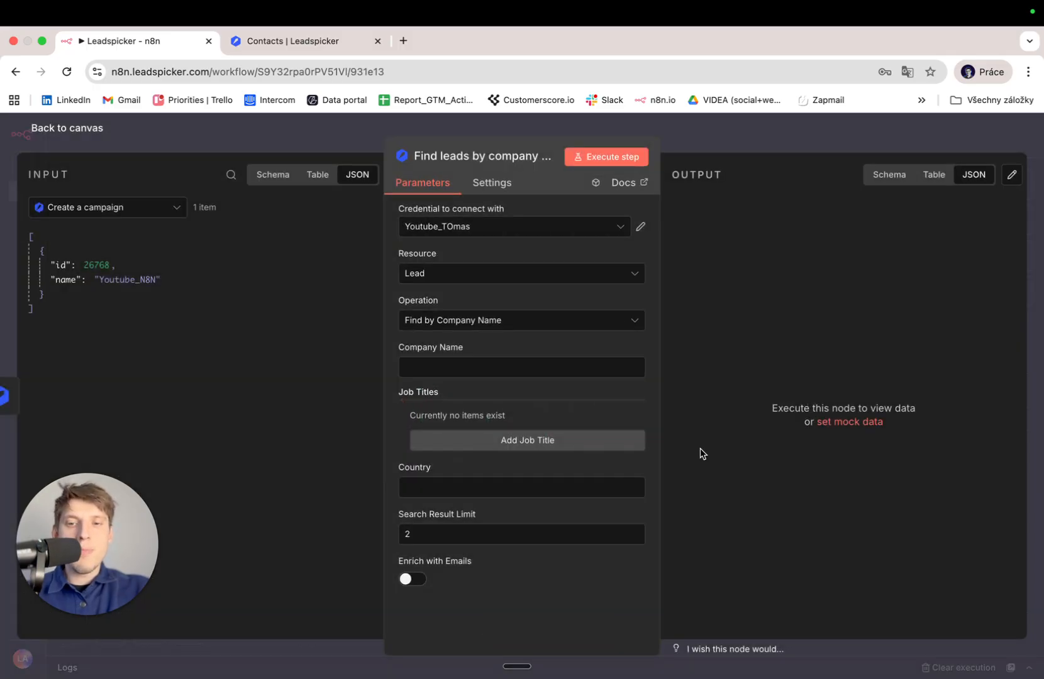
Search leads with Find by Company Name for 'Leadspicker', returning two leads, then select the limit value.
click(521, 322)
scroll(508, 464, down, 1)
scroll(508, 465, up, 1)
click(508, 466)
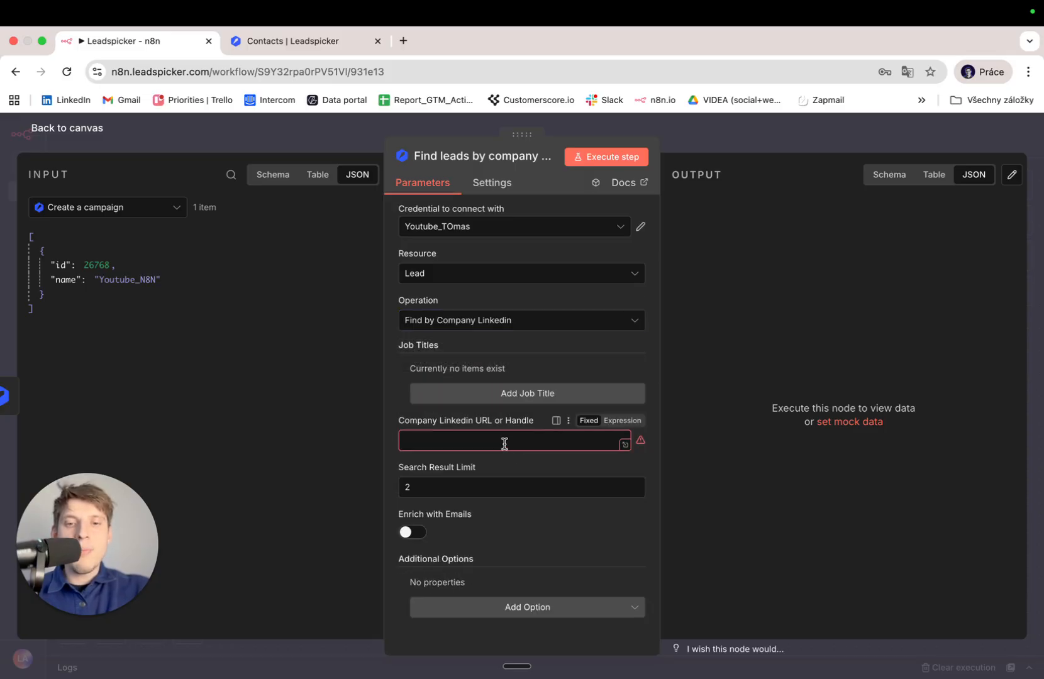
click(455, 443)
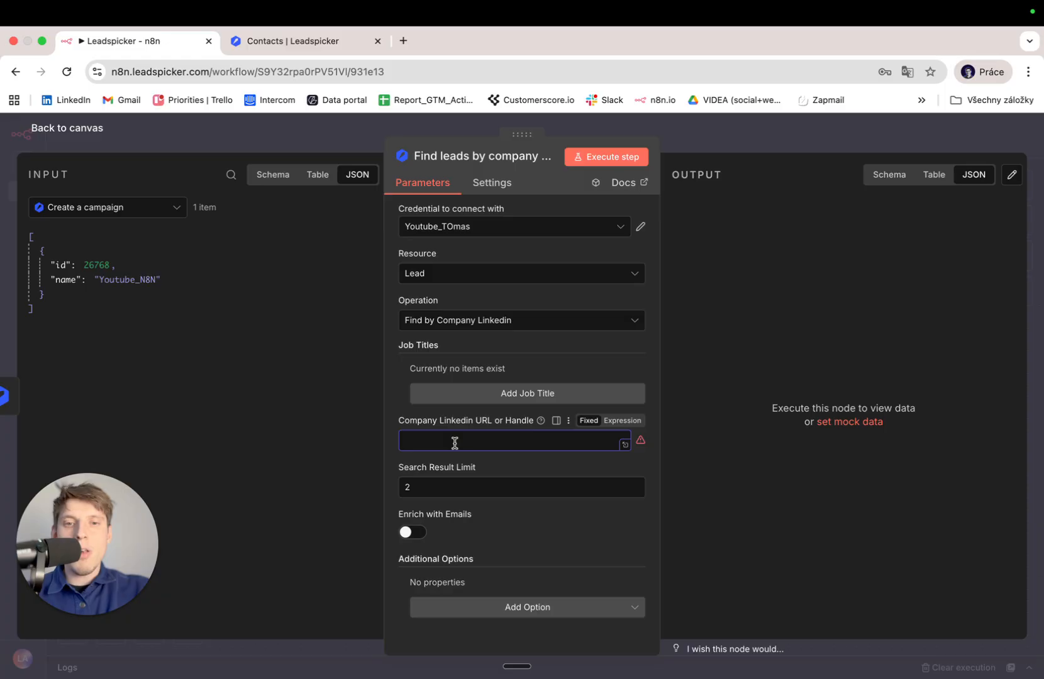
click(507, 322)
click(479, 500)
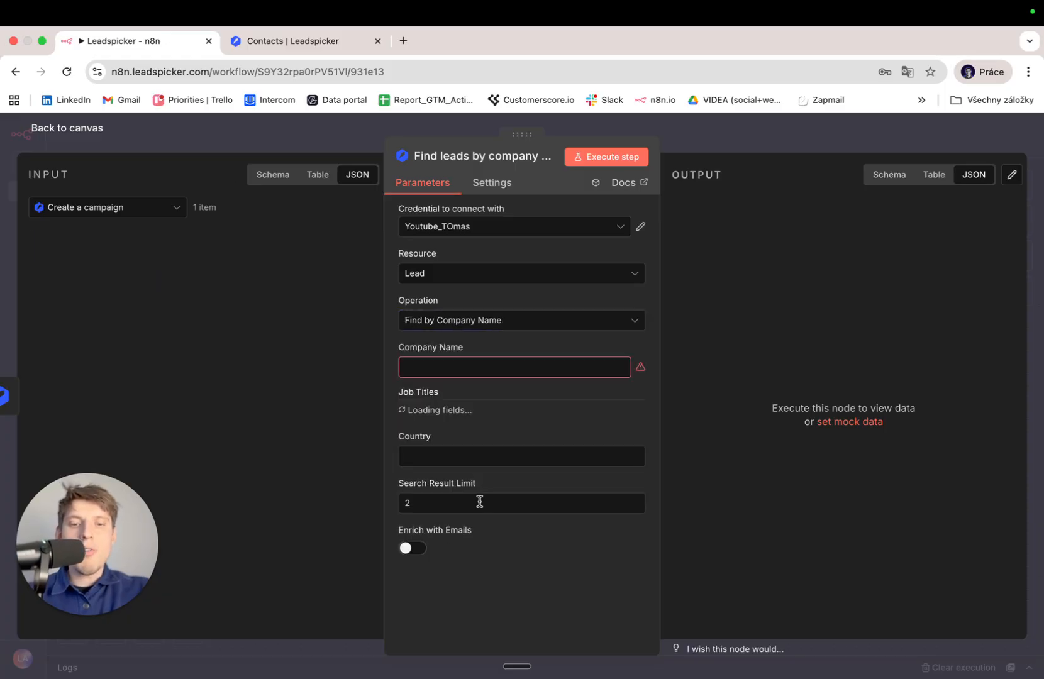
click(454, 366)
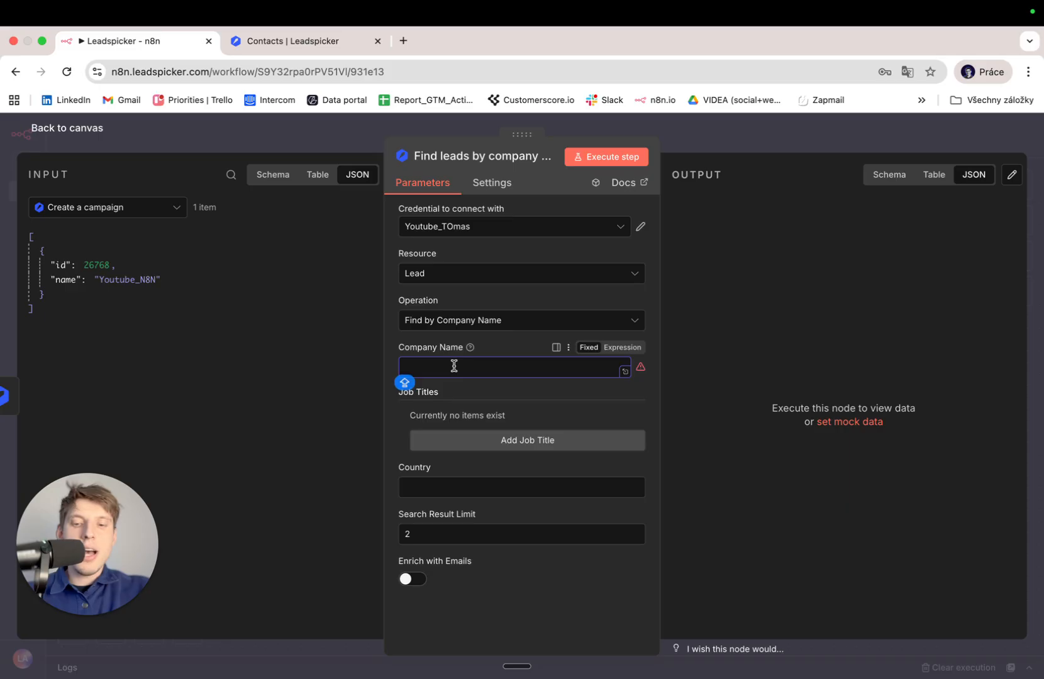
text(Leadspicker)
click(623, 160)
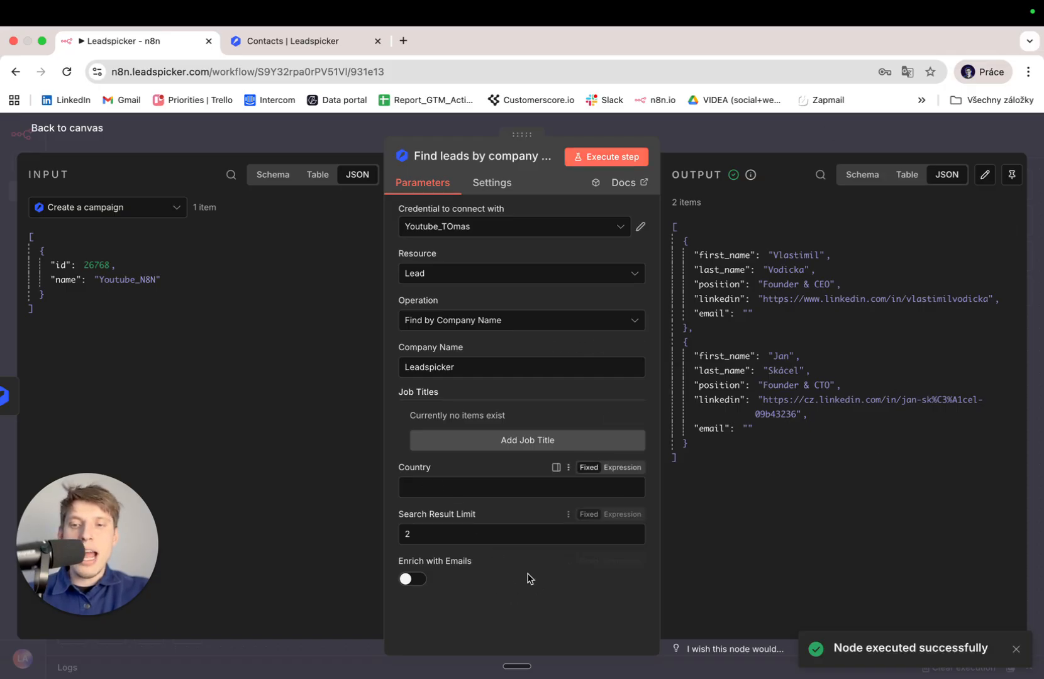
double_click(478, 532)
Set the lead search limit to 4 and turn on email enrichment.
key(BackSpace)
text(4)
click(422, 580)
Filter job titles by "CEO" or "Full Stack" or "Founder" or "Developer" and rerun the search.
click(502, 440)
click(501, 439)
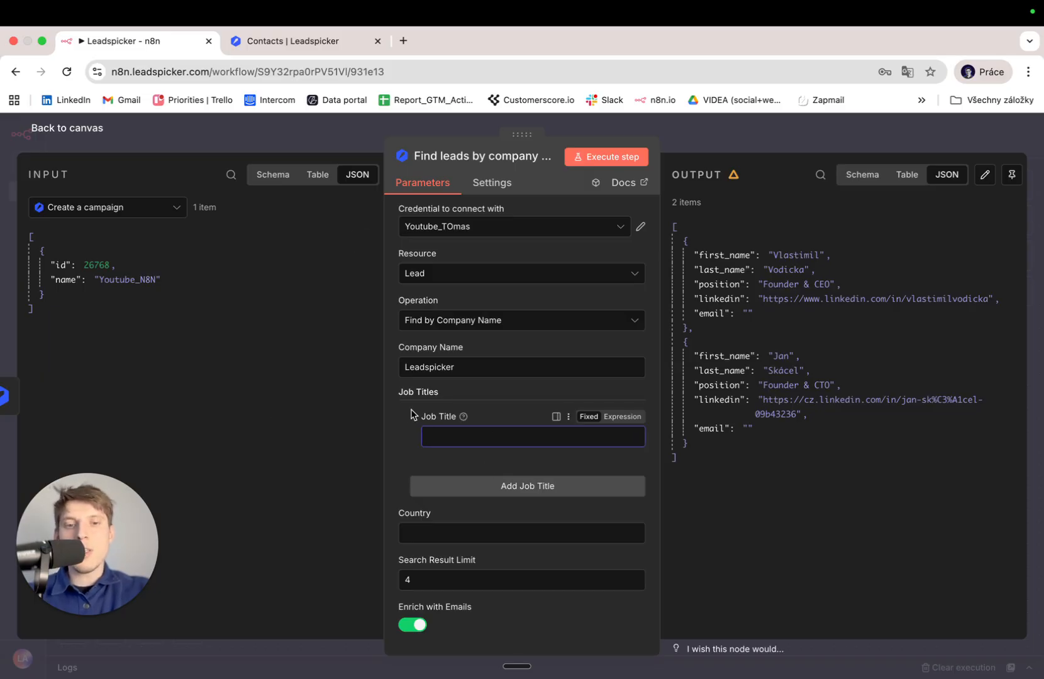
mouse_move(463, 418)
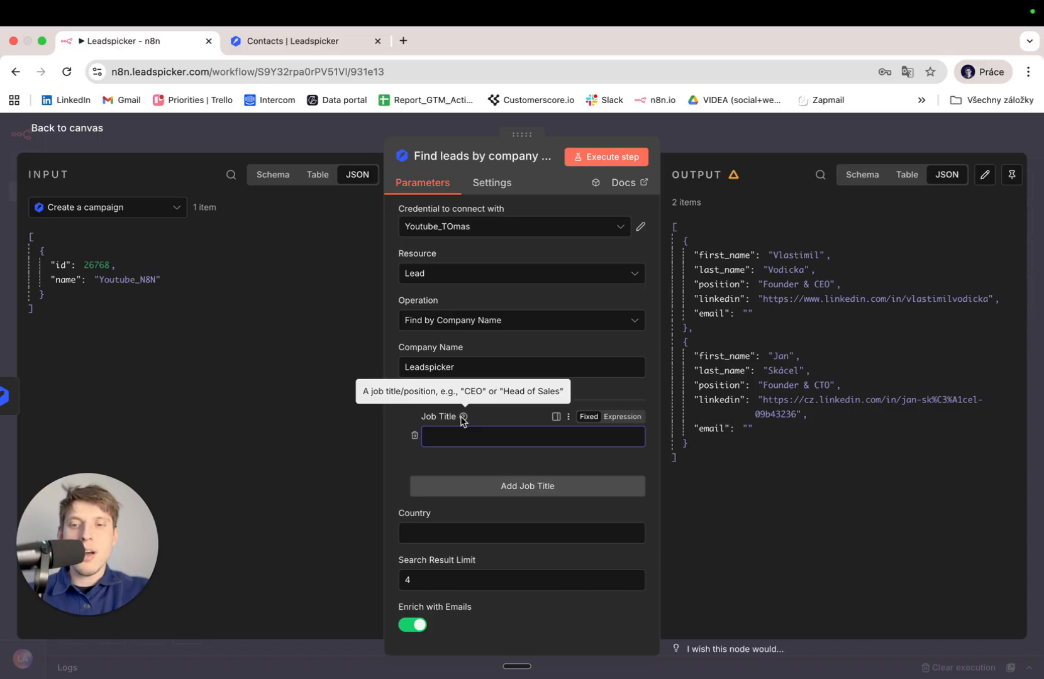
text(")
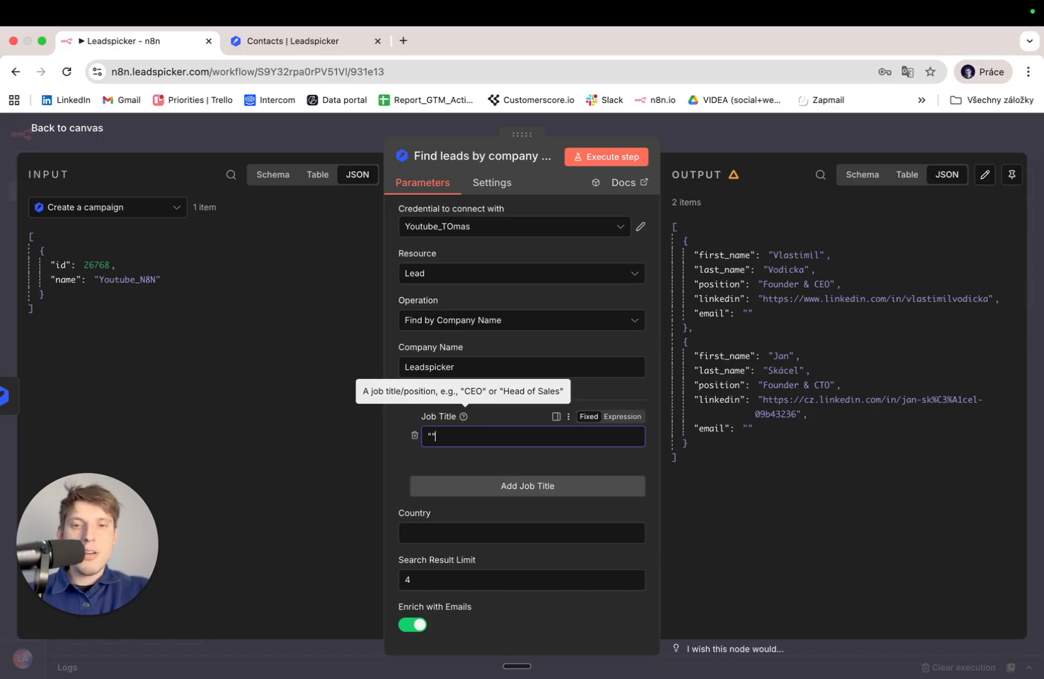
text(CEO")
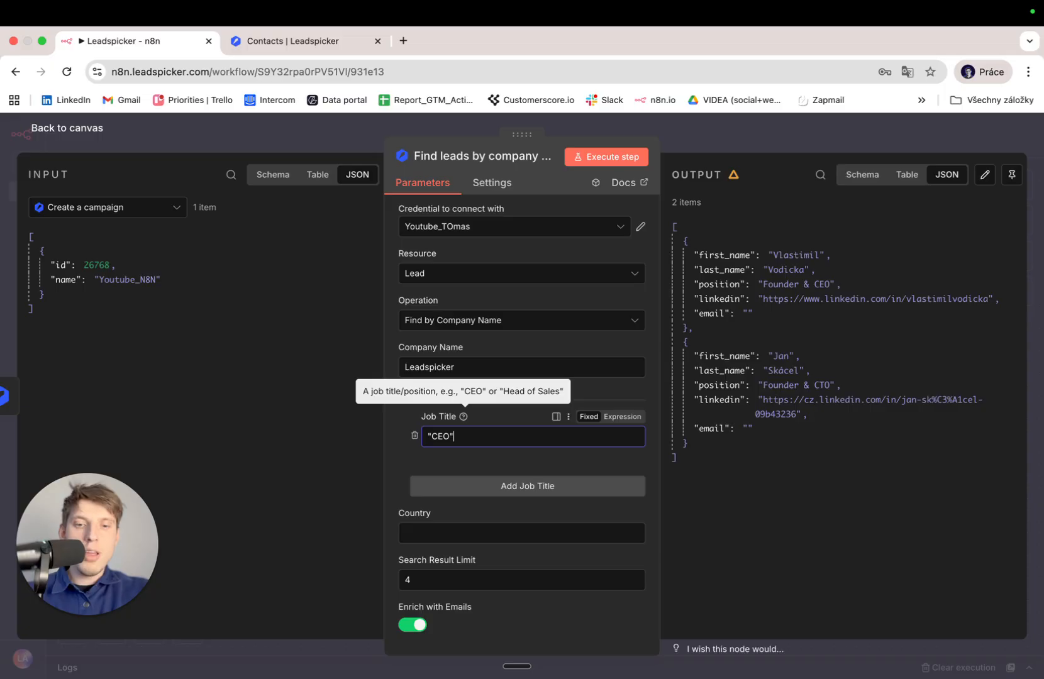
text( or. "")
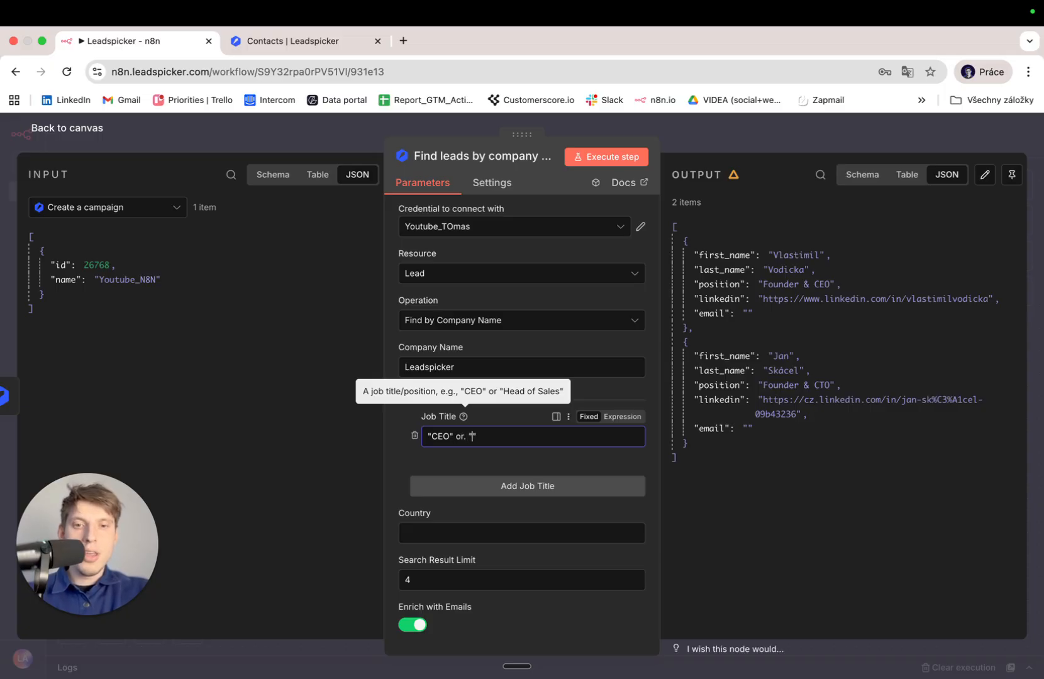
text(Full Stack)
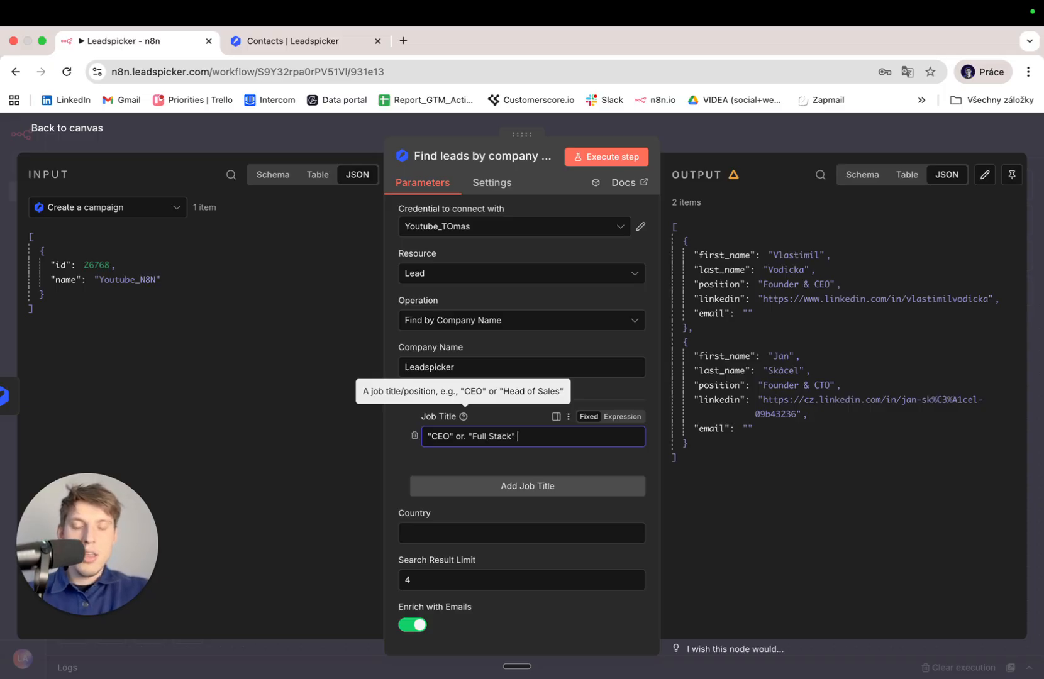
key(Left)
key(Left)
key(Left)
key(Left)
key(Left)
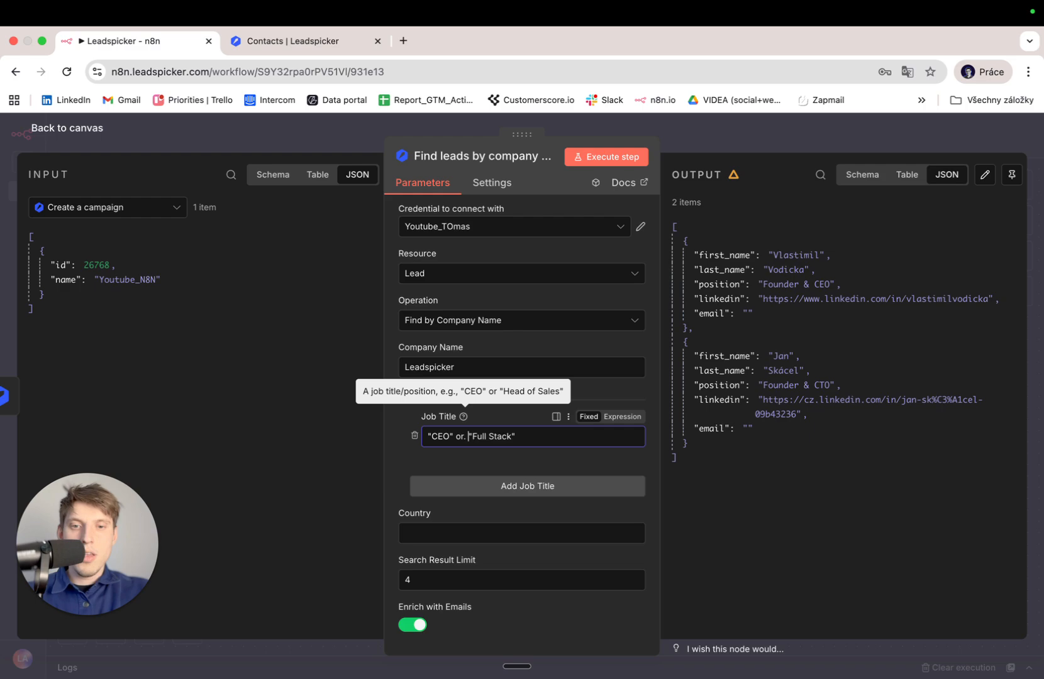
key(Delete)
click(554, 428)
text(or "Full Stack" or ")
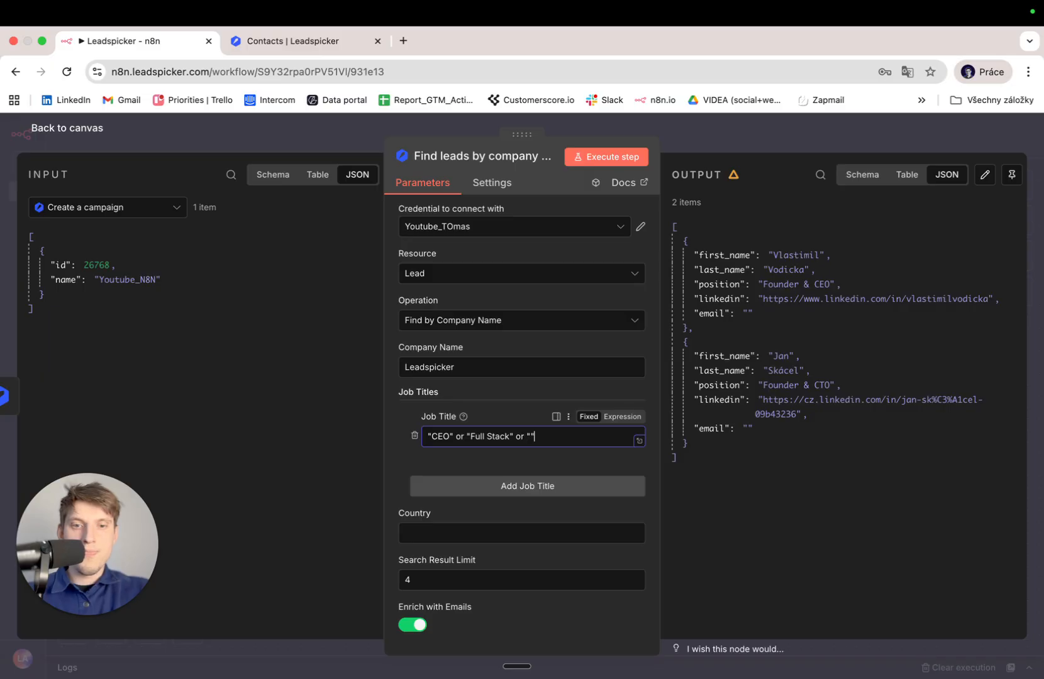
text(Founder")
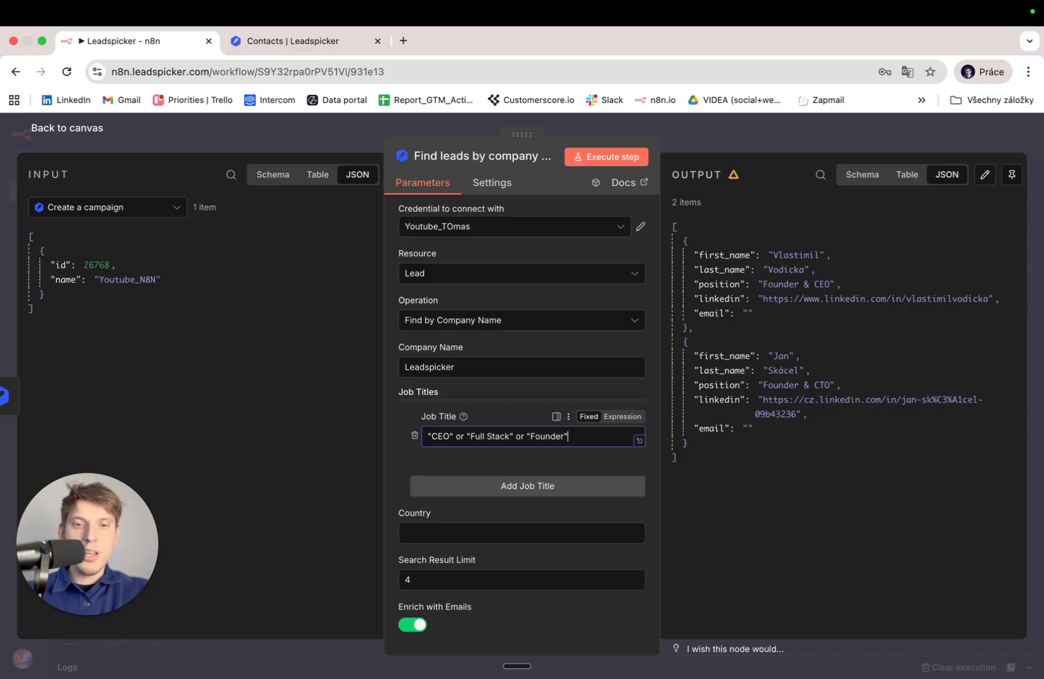
text( or ")
text(Dev)
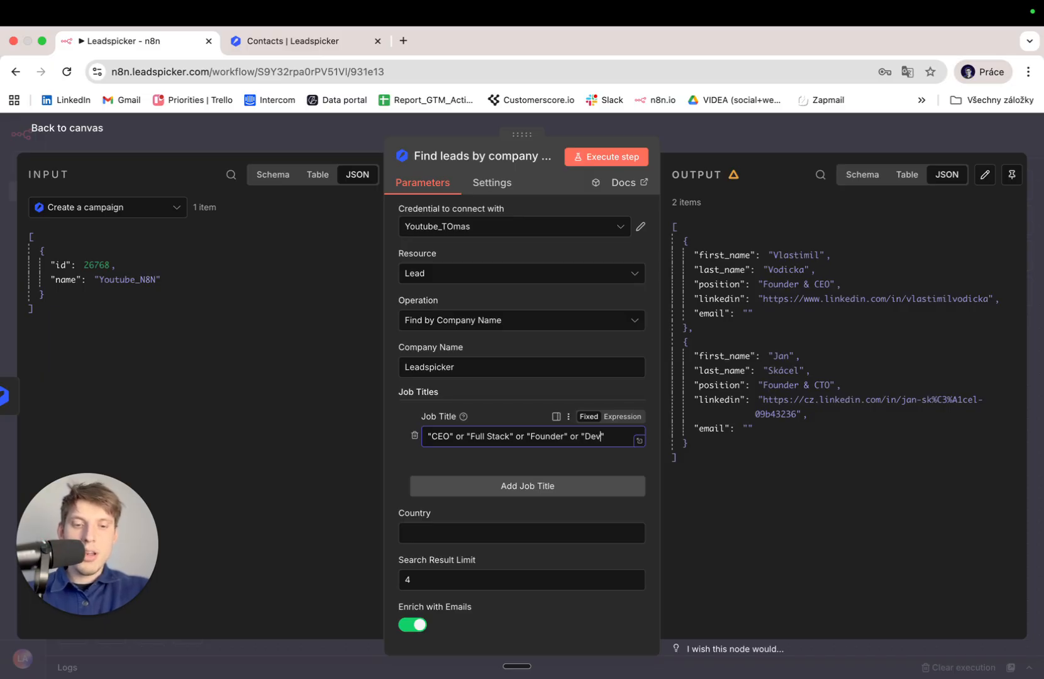
text(eloper)
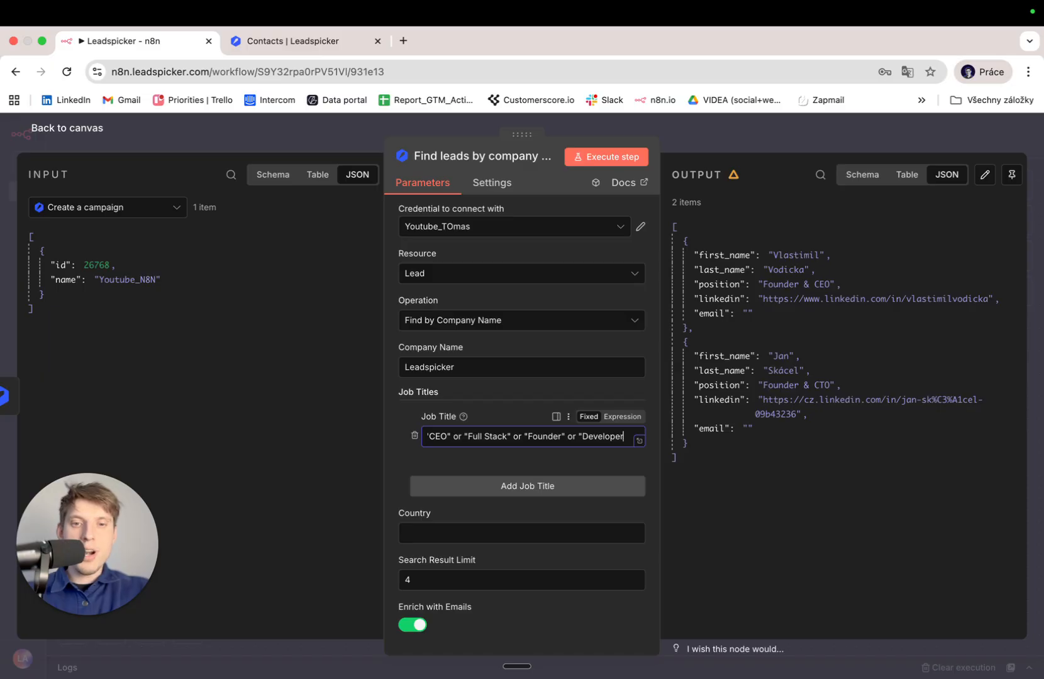
click(607, 157)
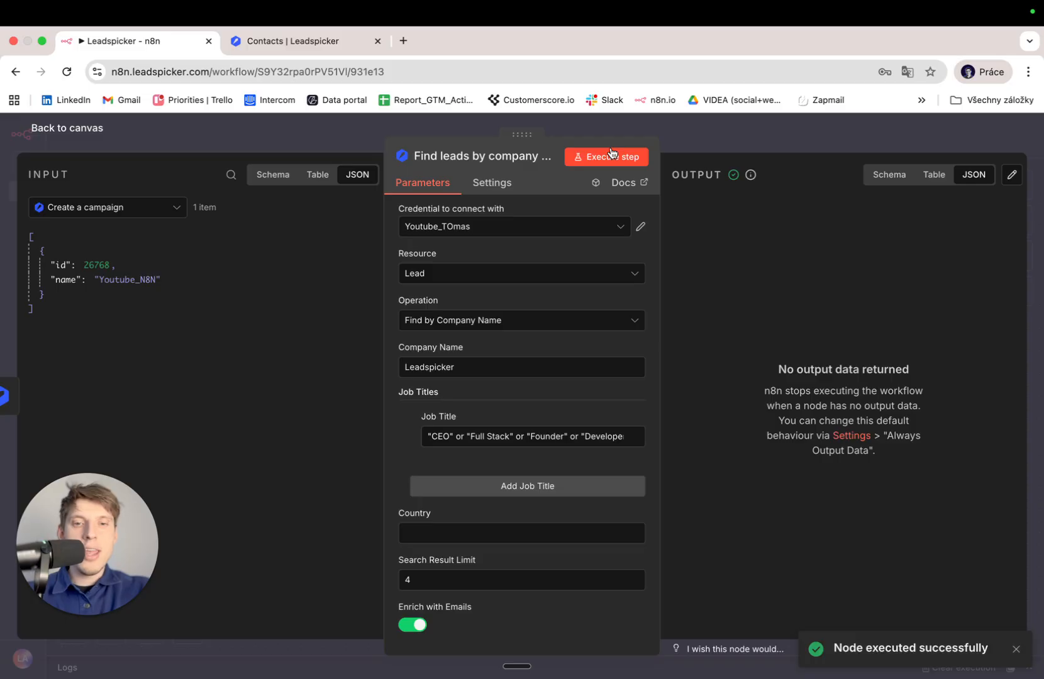
Change the lead search Job Title to 'founder' and rerun it, getting 4 leads with emails.
triple_click(487, 436)
key(BackSpace)
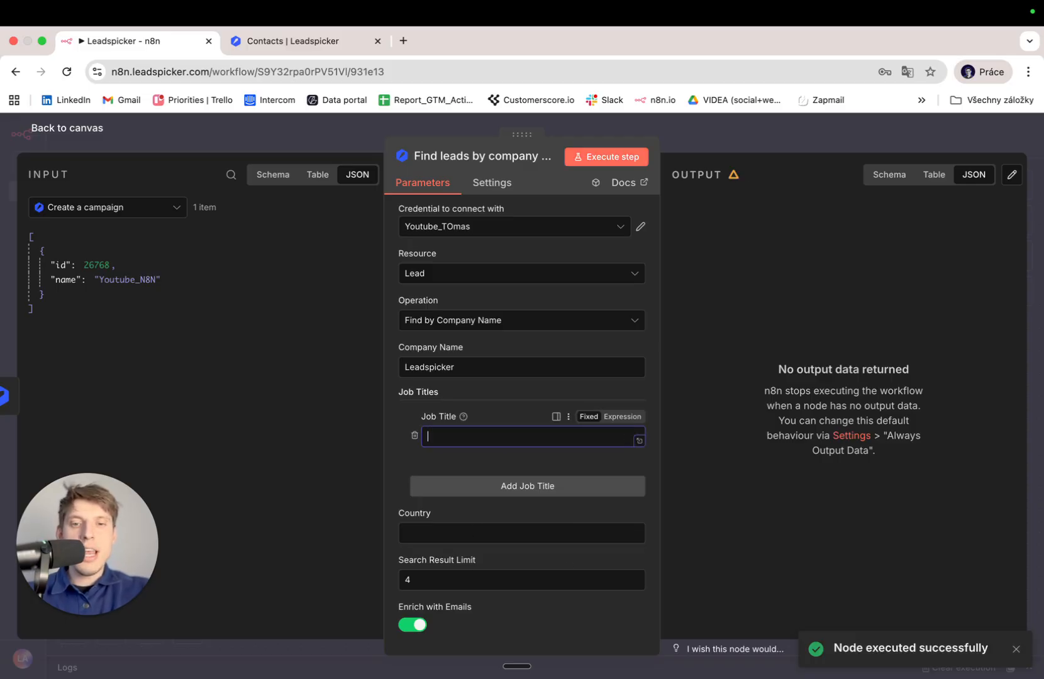
text(founder)
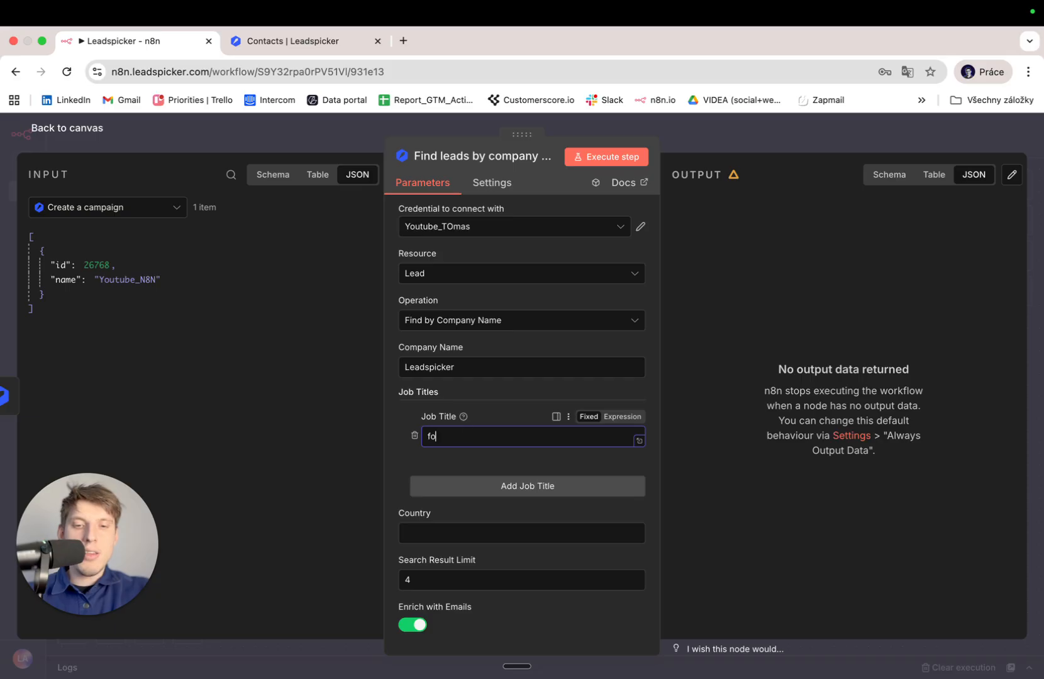
click(588, 160)
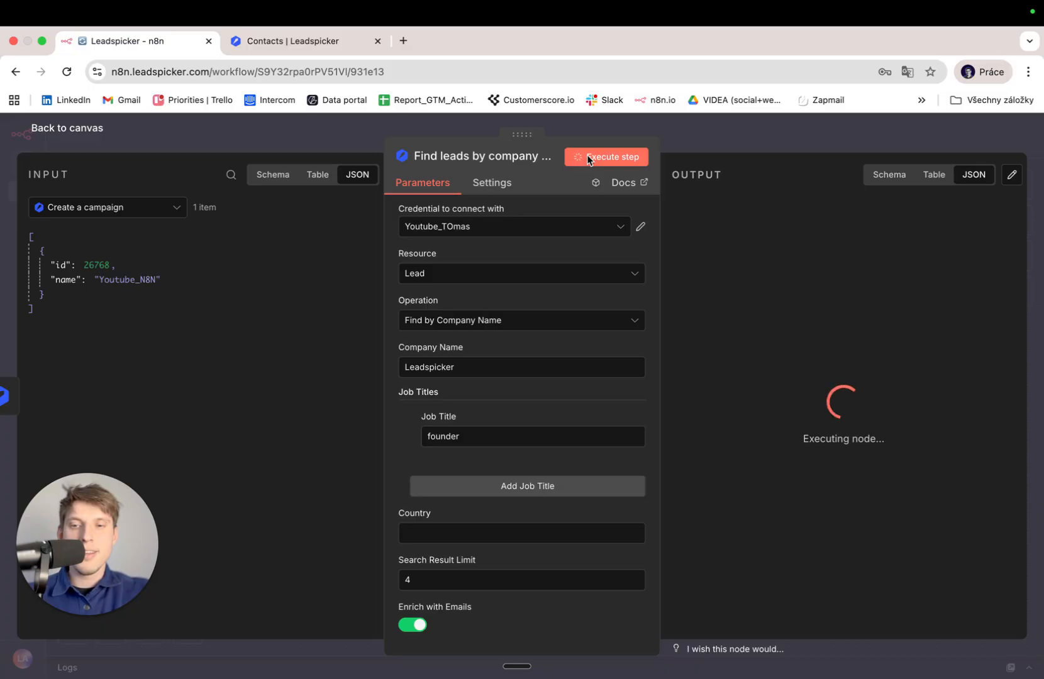
scroll(401, 430, down, 1)
scroll(400, 429, up, 1)
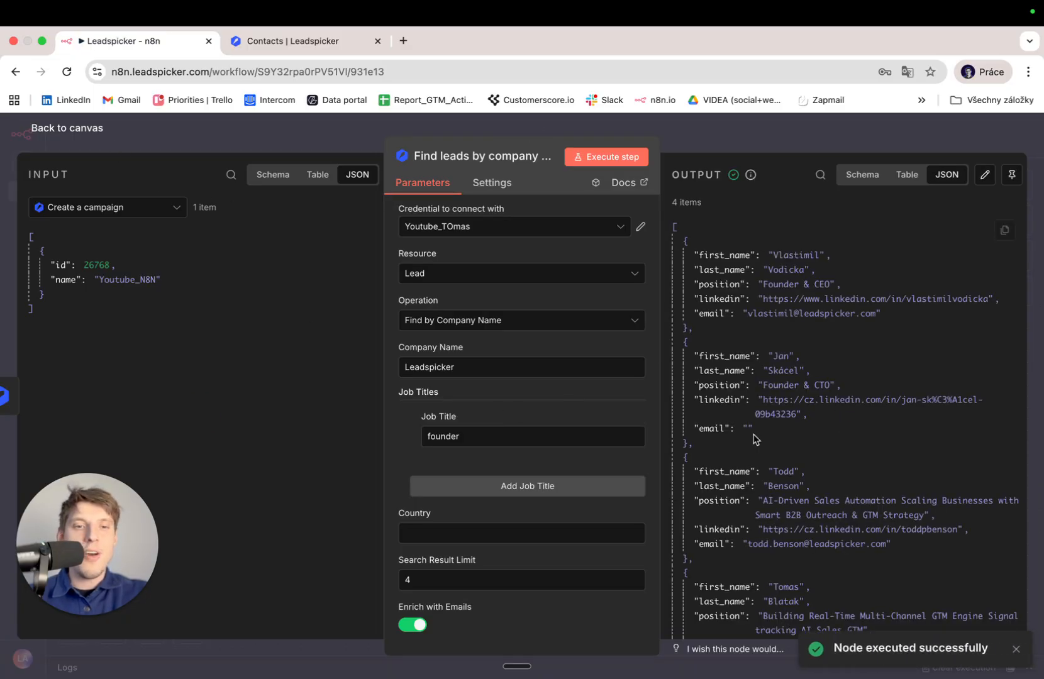
scroll(754, 439, down, 3)
scroll(755, 438, up, 3)
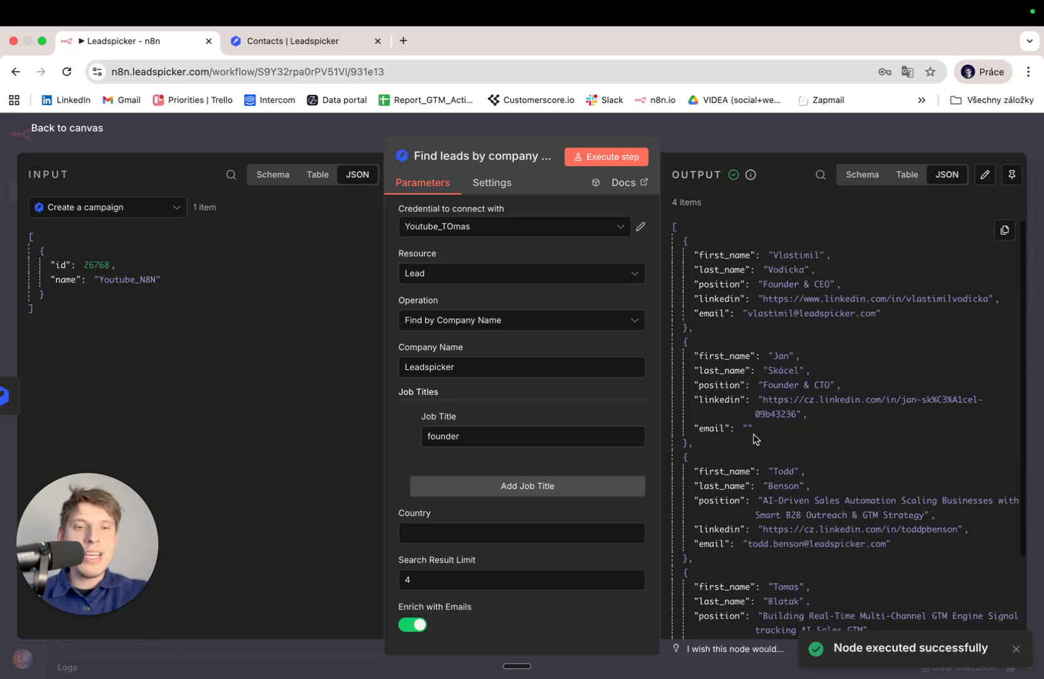
scroll(754, 438, down, 3)
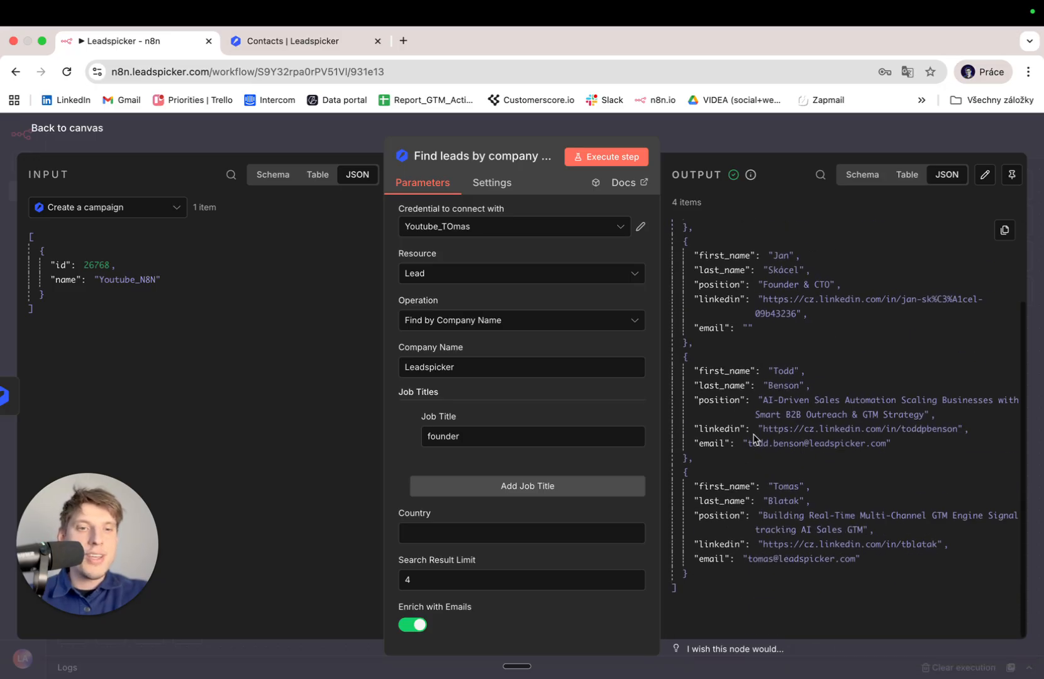
scroll(755, 438, up, 3)
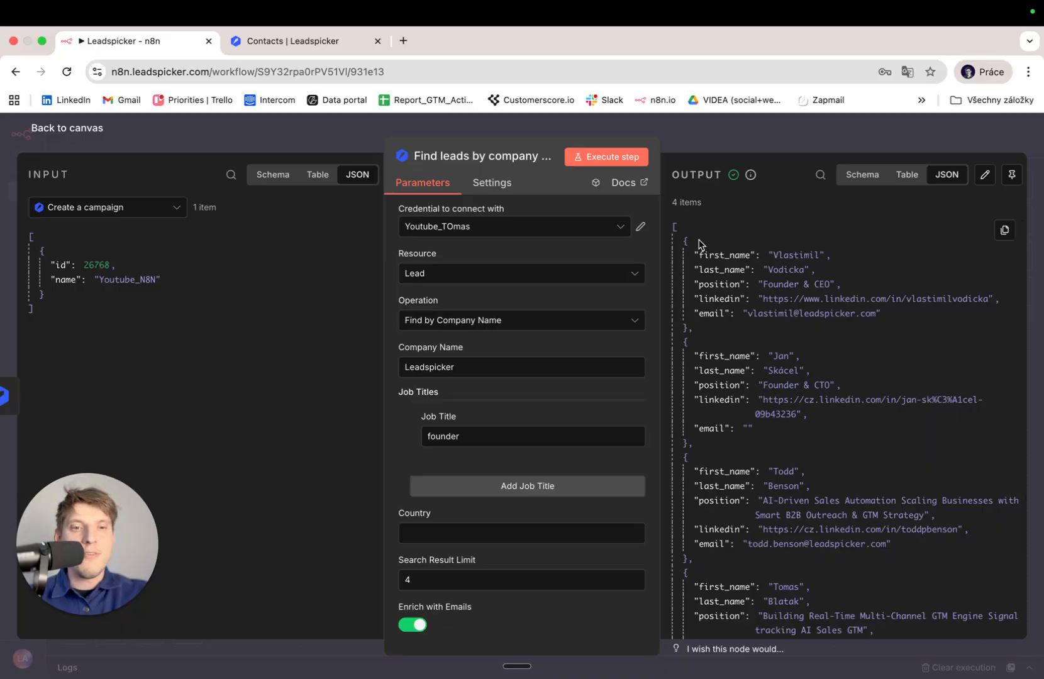
scroll(745, 363, down, 3)
scroll(745, 363, up, 3)
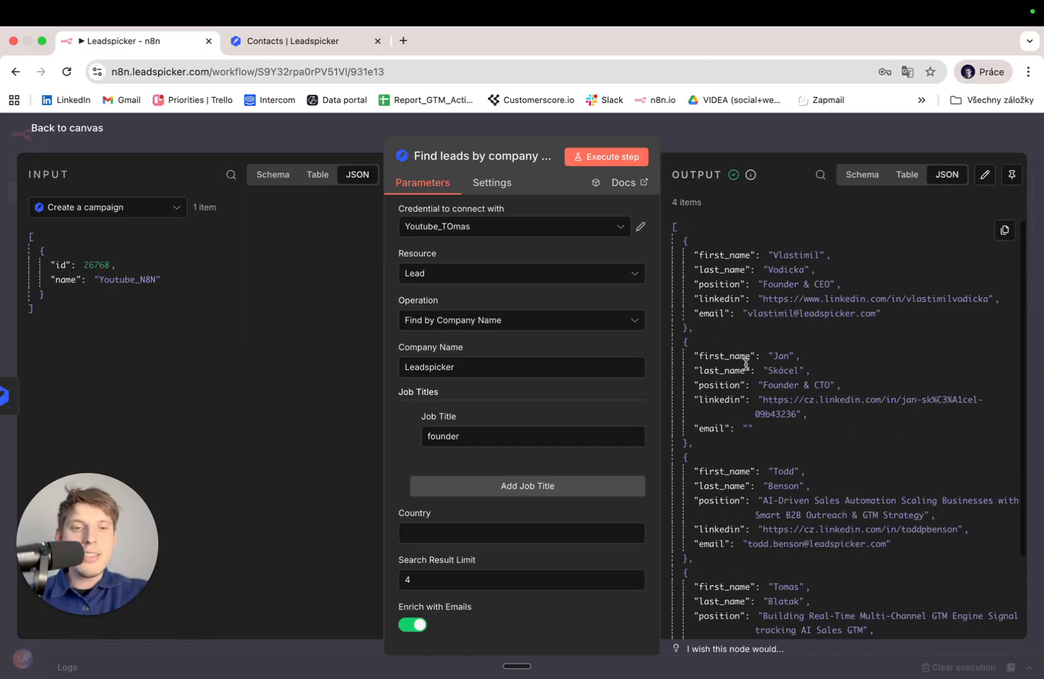
scroll(884, 478, down, 3)
scroll(884, 478, up, 3)
scroll(884, 478, down, 3)
scroll(884, 478, up, 3)
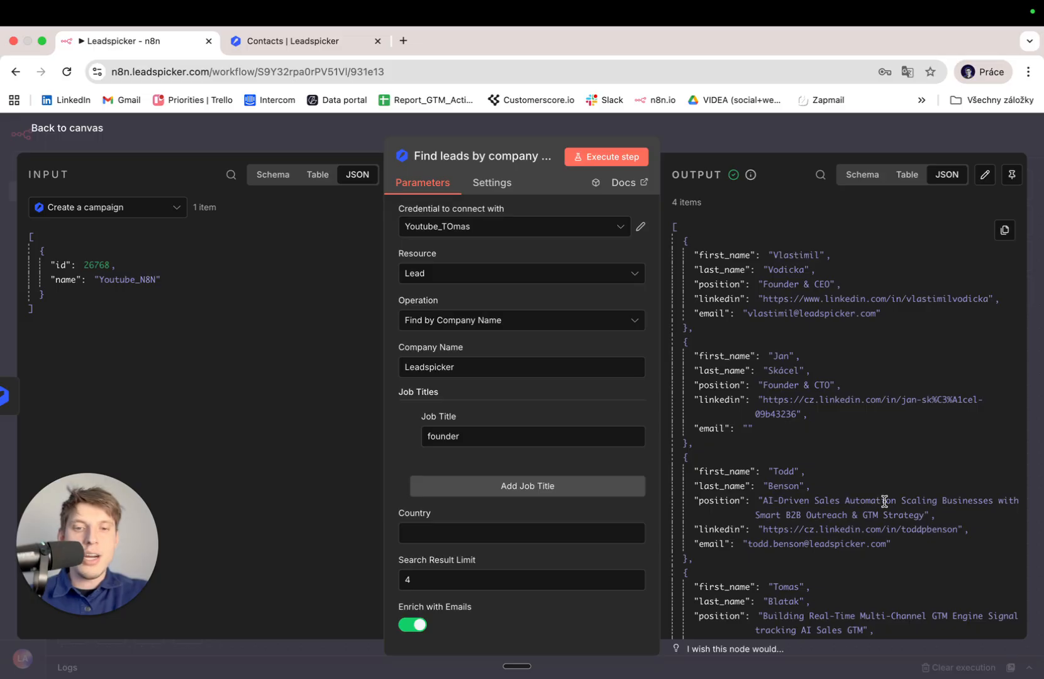
scroll(884, 502, down, 3)
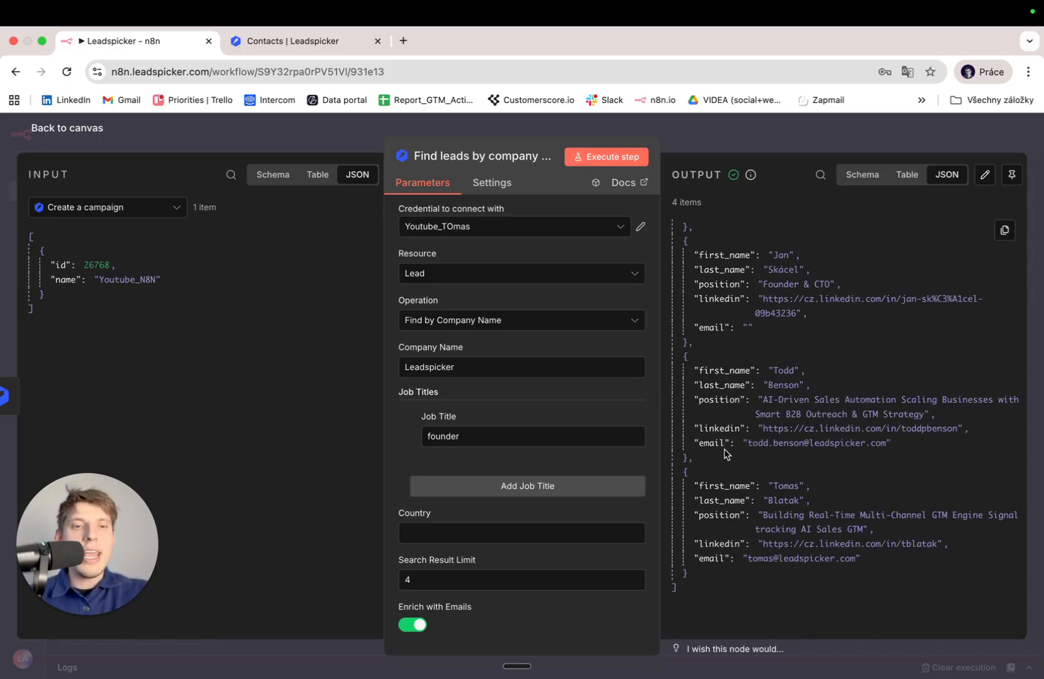
scroll(862, 385, up, 3)
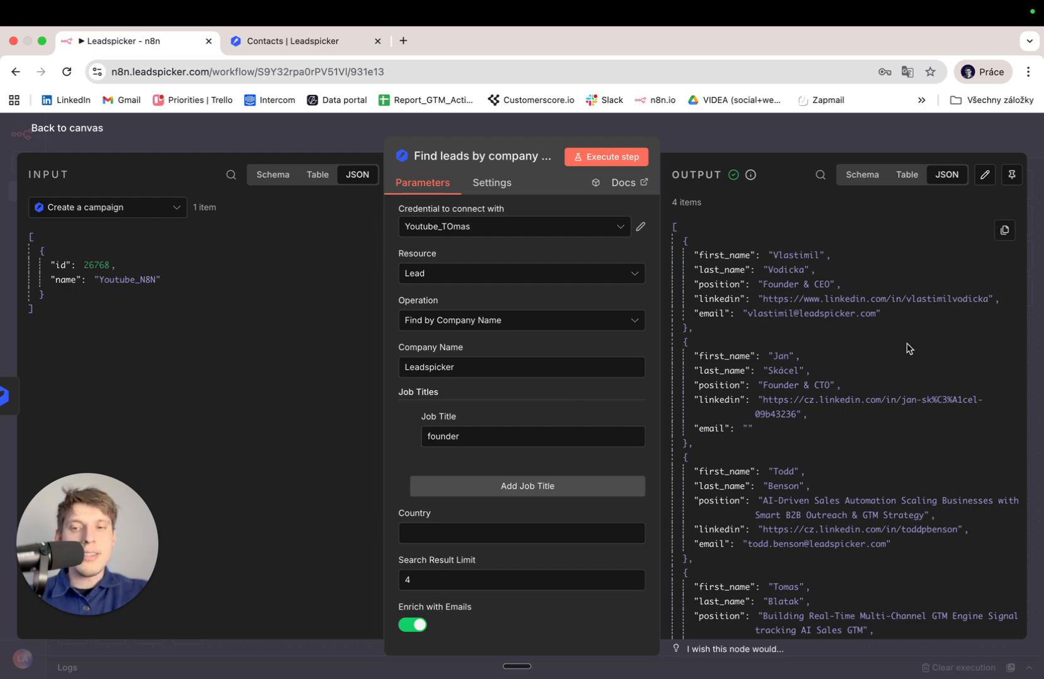
scroll(833, 366, down, 3)
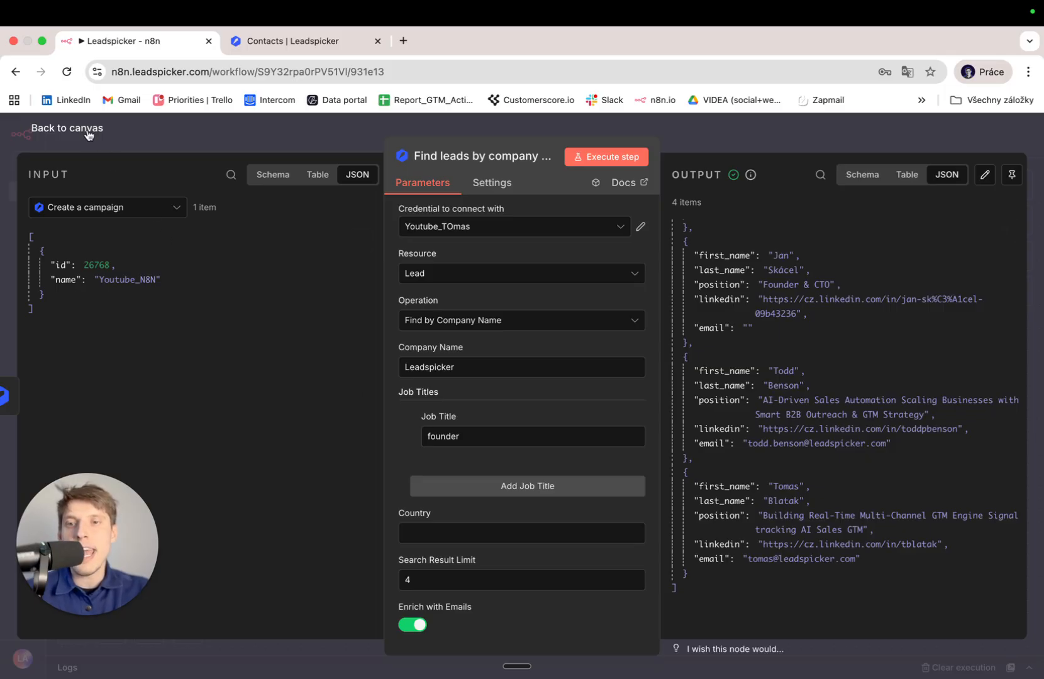
Close the lead search node and return to the workflow canvas.
click(68, 128)
scroll(616, 418, right, 3)
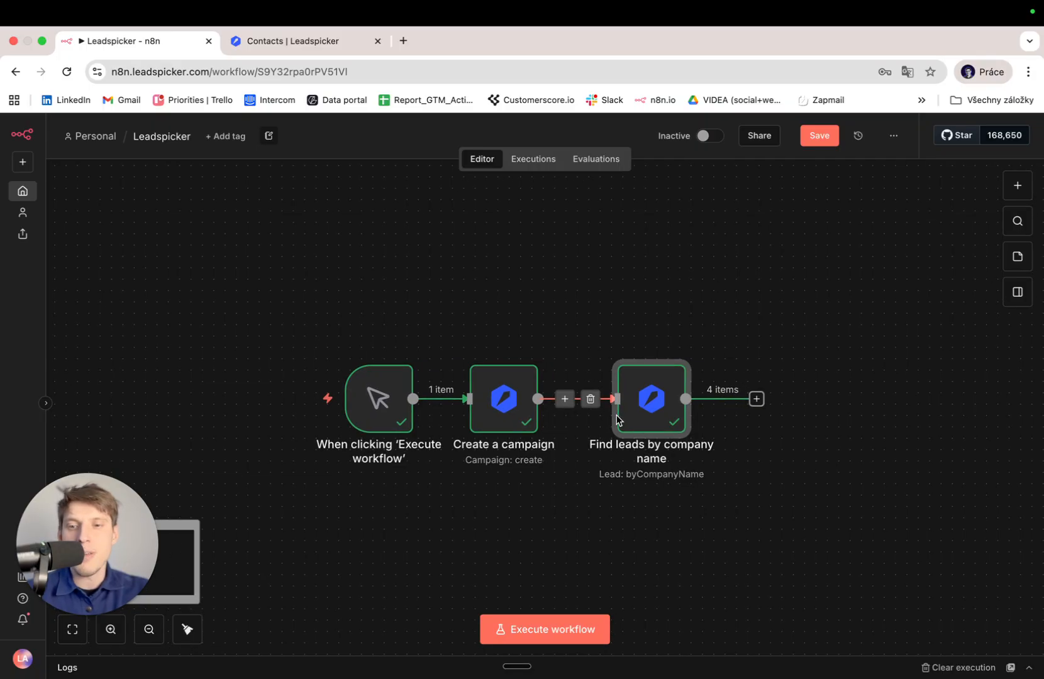
scroll(616, 420, right, 3)
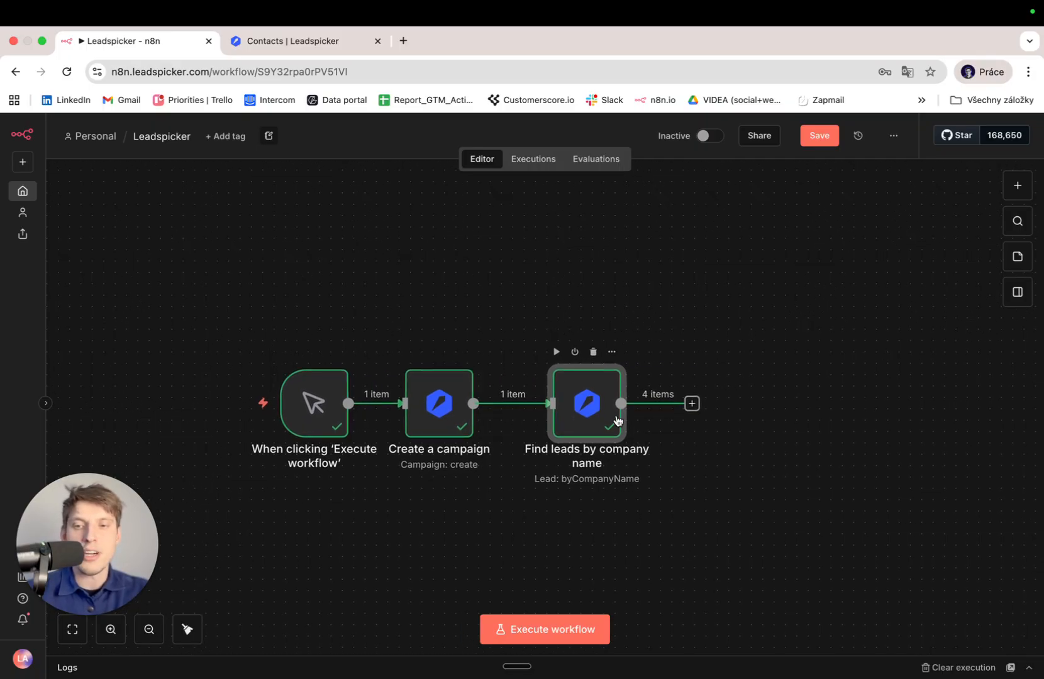
scroll(616, 420, right, 3)
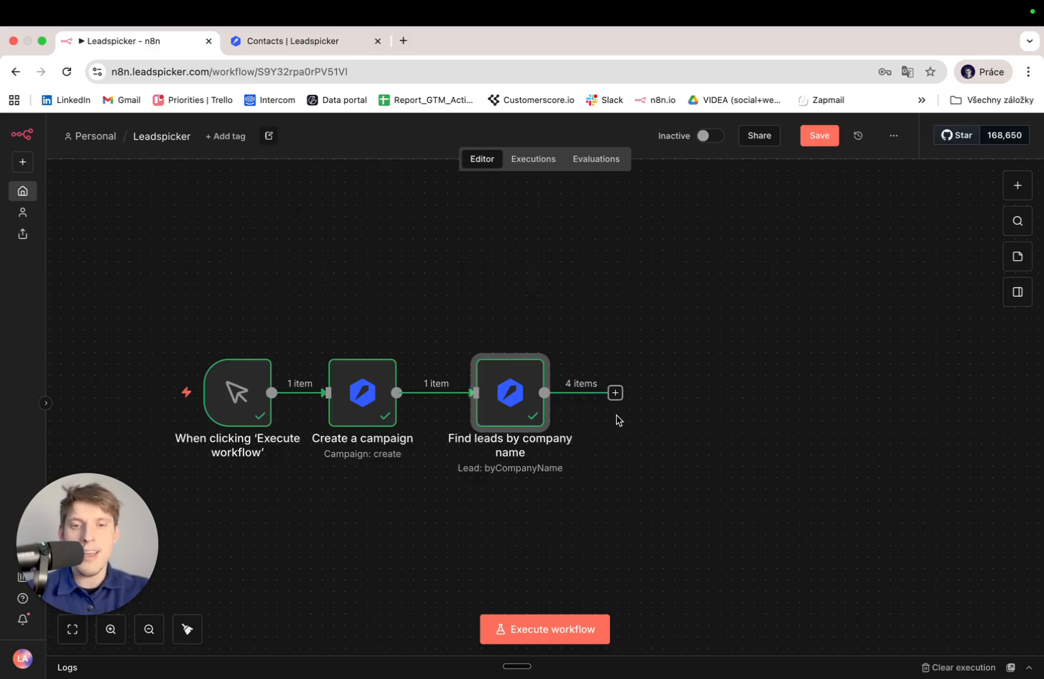
Open the next-step chooser on the connector after the Find leads by company name node.
drag(645, 463, 550, 452)
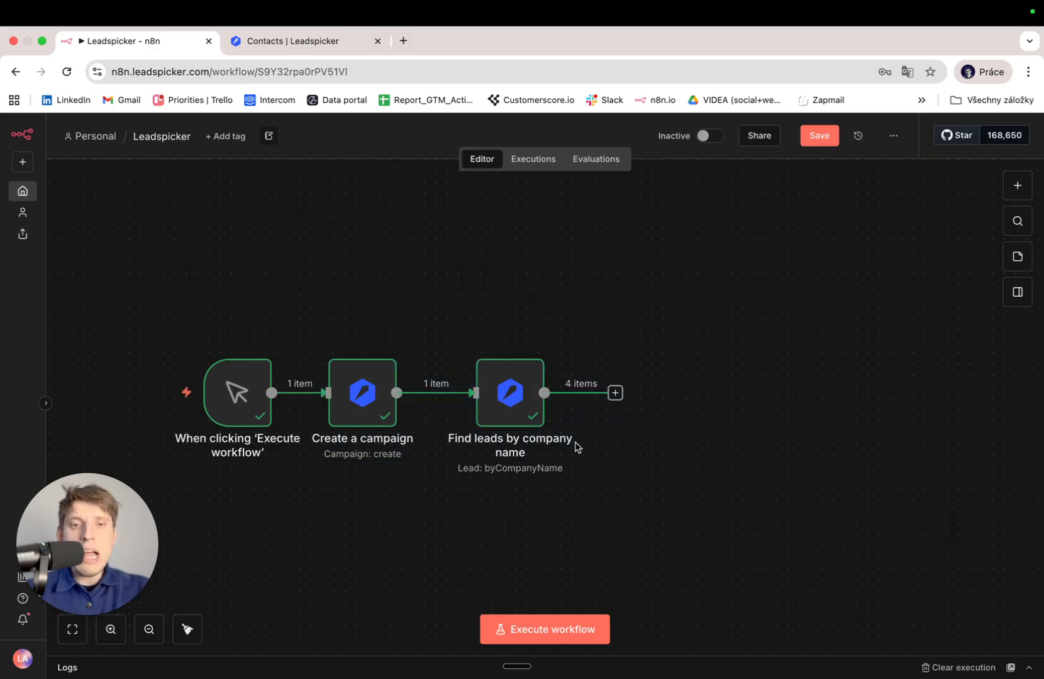
click(616, 401)
key(Escape)
drag(639, 459, 403, 520)
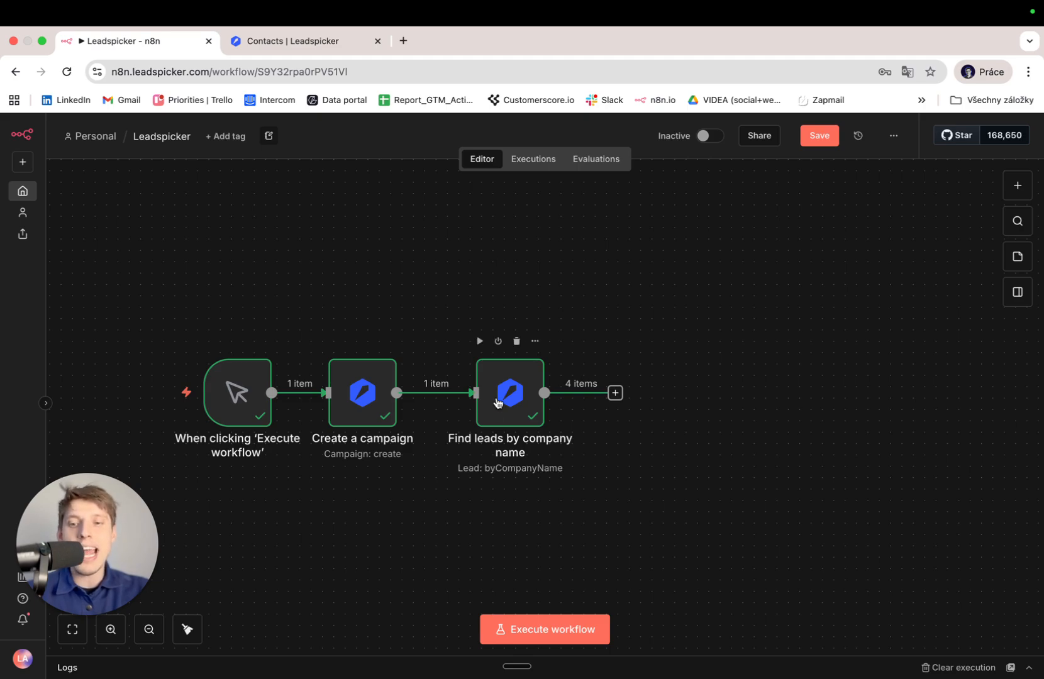
click(615, 400)
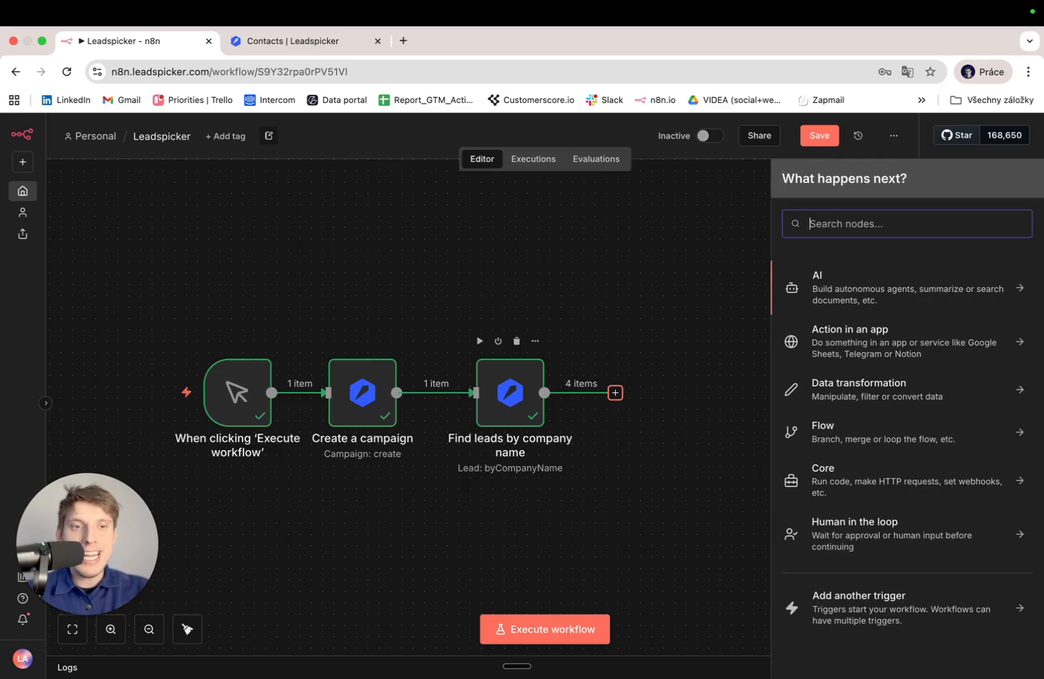
Search nodes for 'lead' and open Leadspicker's 27 actions, scrolling down to Lead Actions.
text(lead)
key(Return)
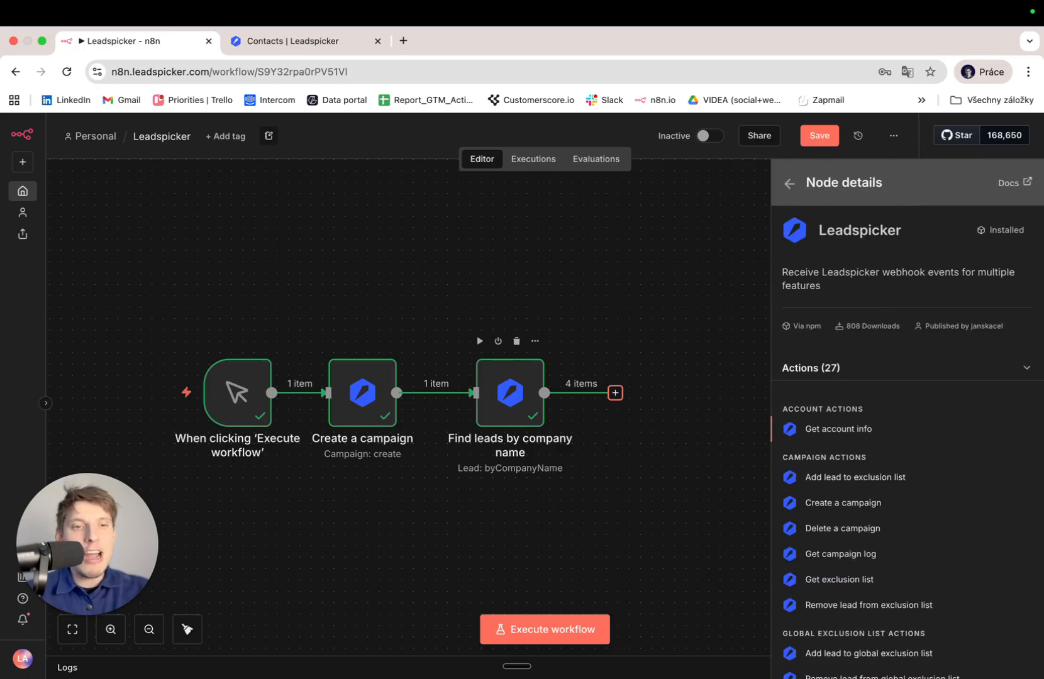
scroll(886, 500, down, 2)
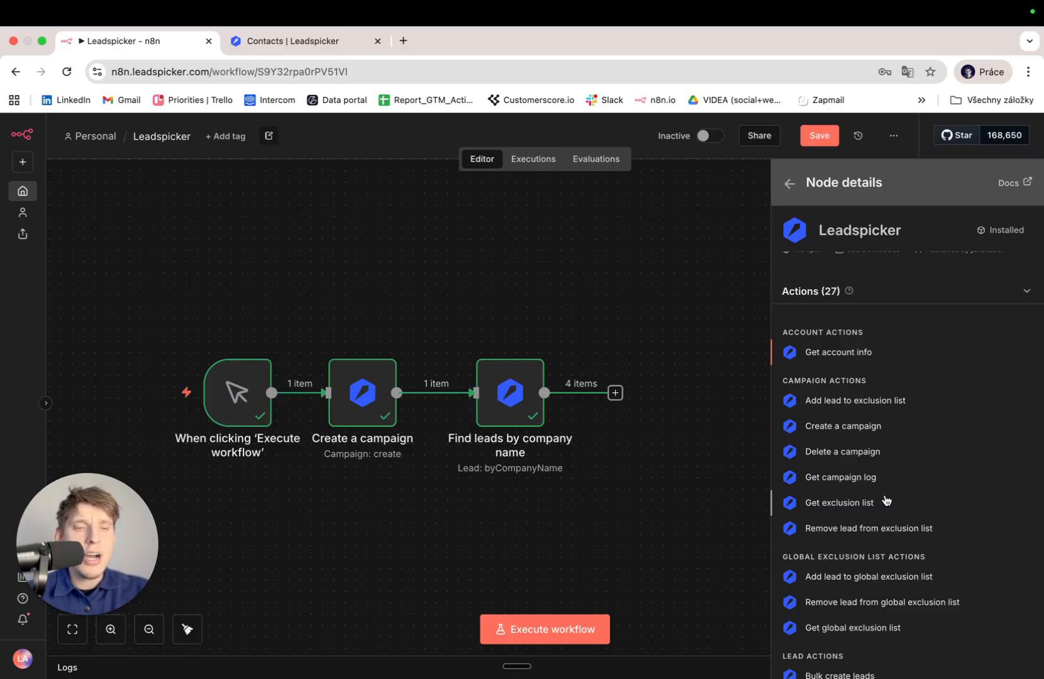
scroll(885, 500, down, 4)
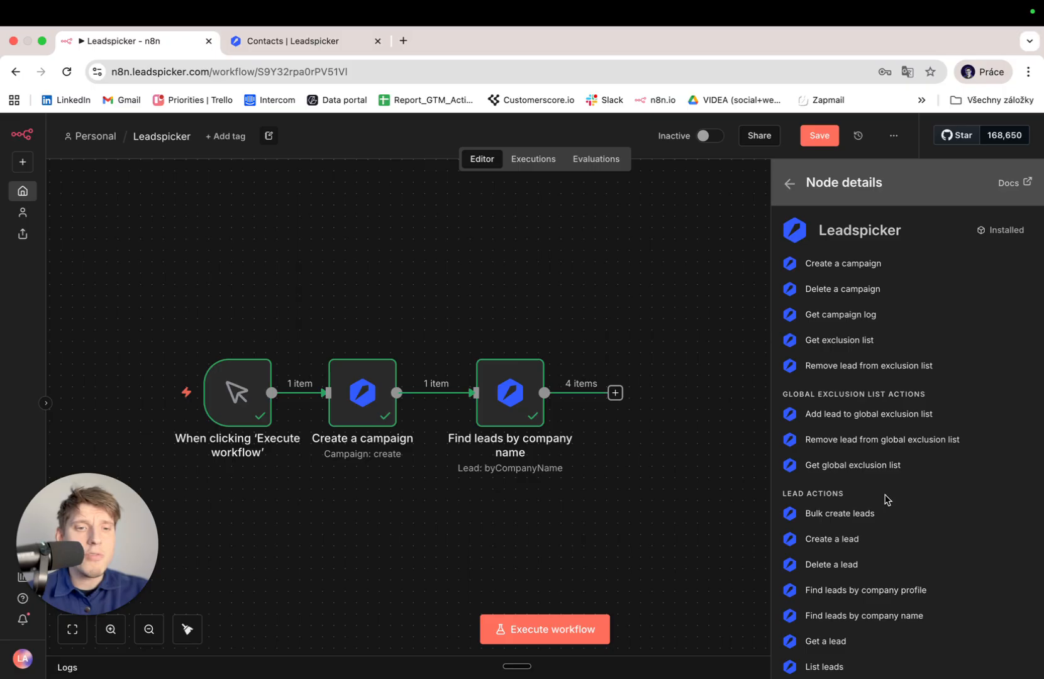
Open Create a lead and map First Name and Last Name to incoming first_name and last_name.
click(850, 548)
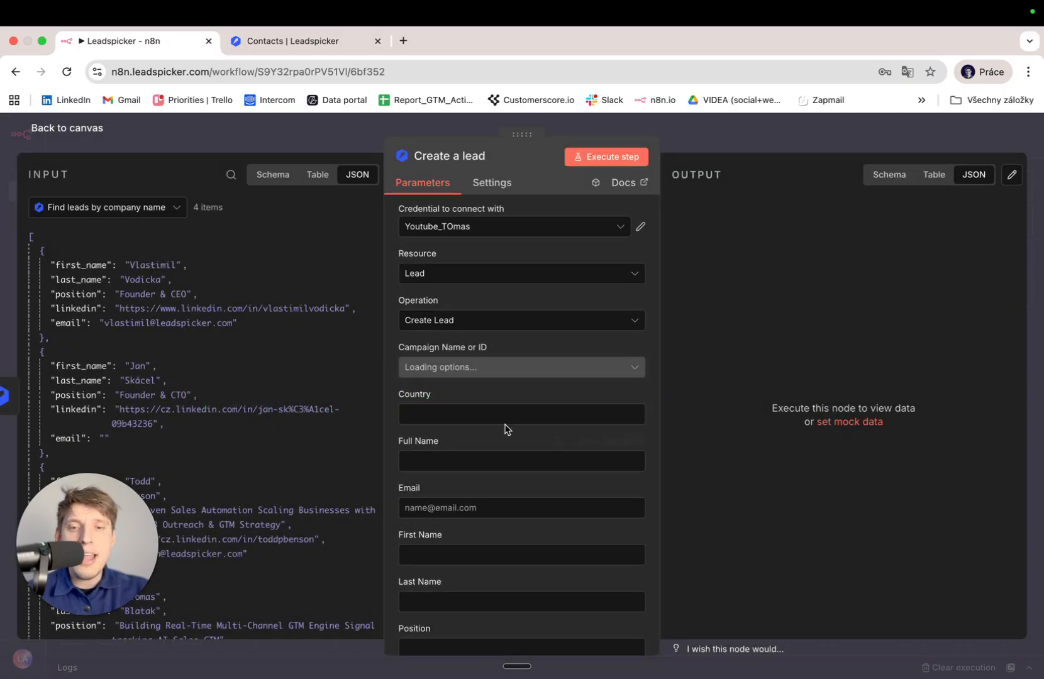
scroll(478, 408, down, 3)
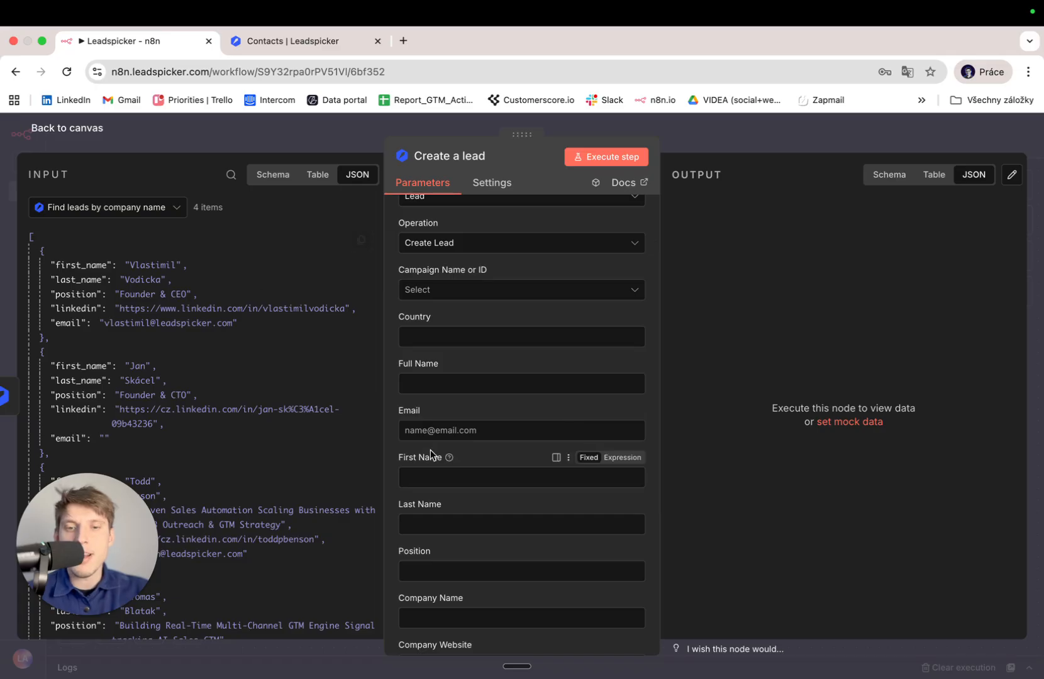
scroll(429, 452, down, 2)
drag(72, 259, 468, 427)
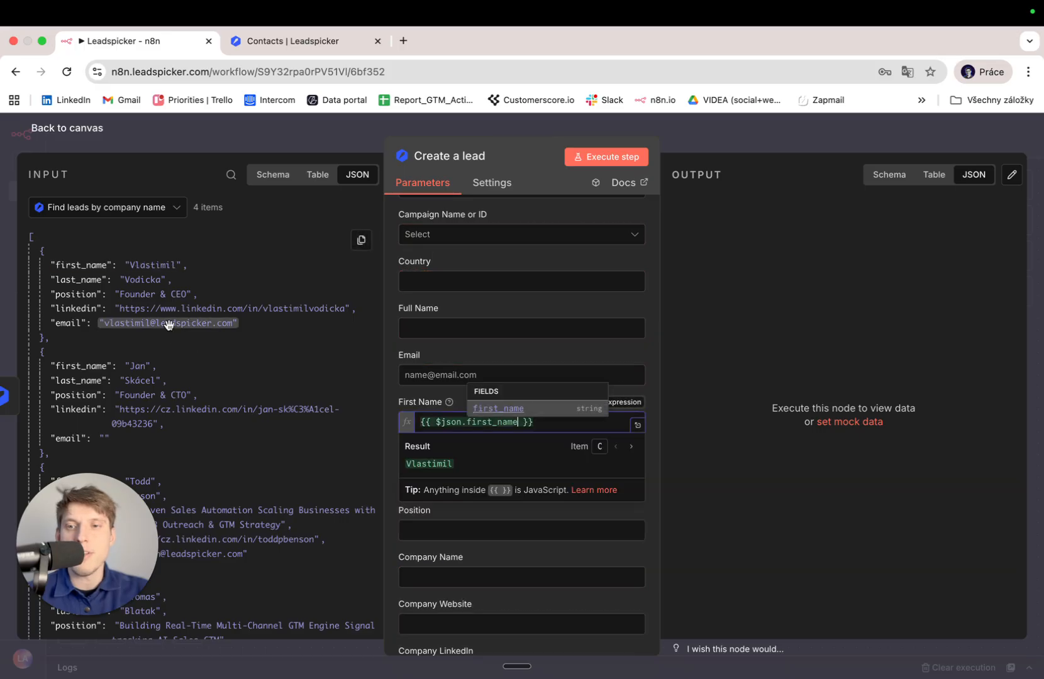
click(178, 281)
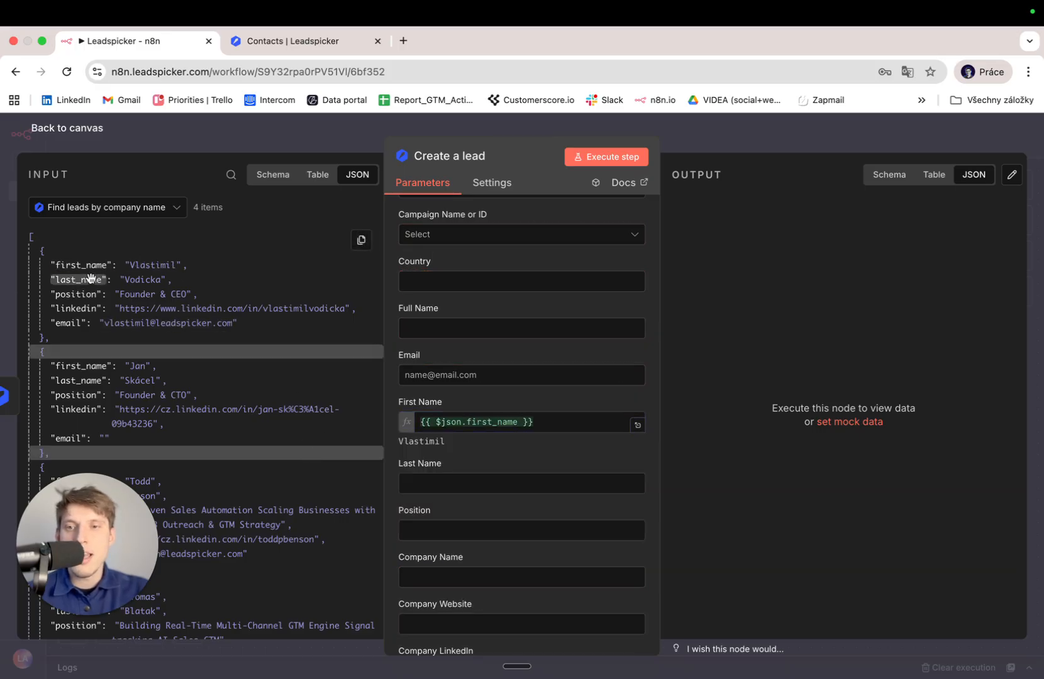
drag(91, 279, 484, 492)
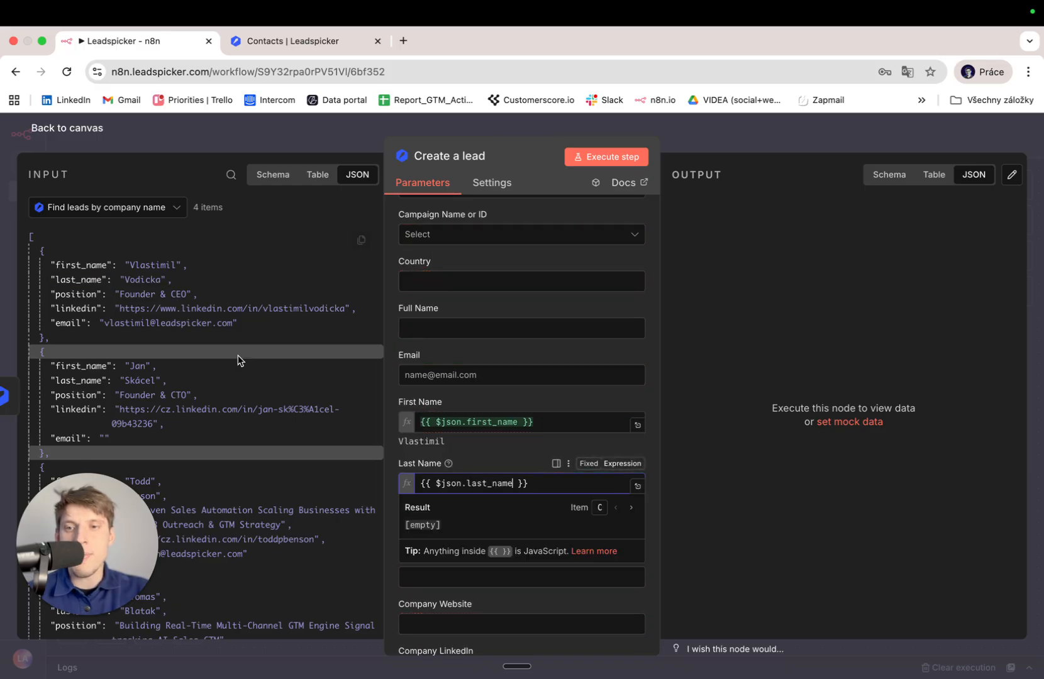
click(396, 406)
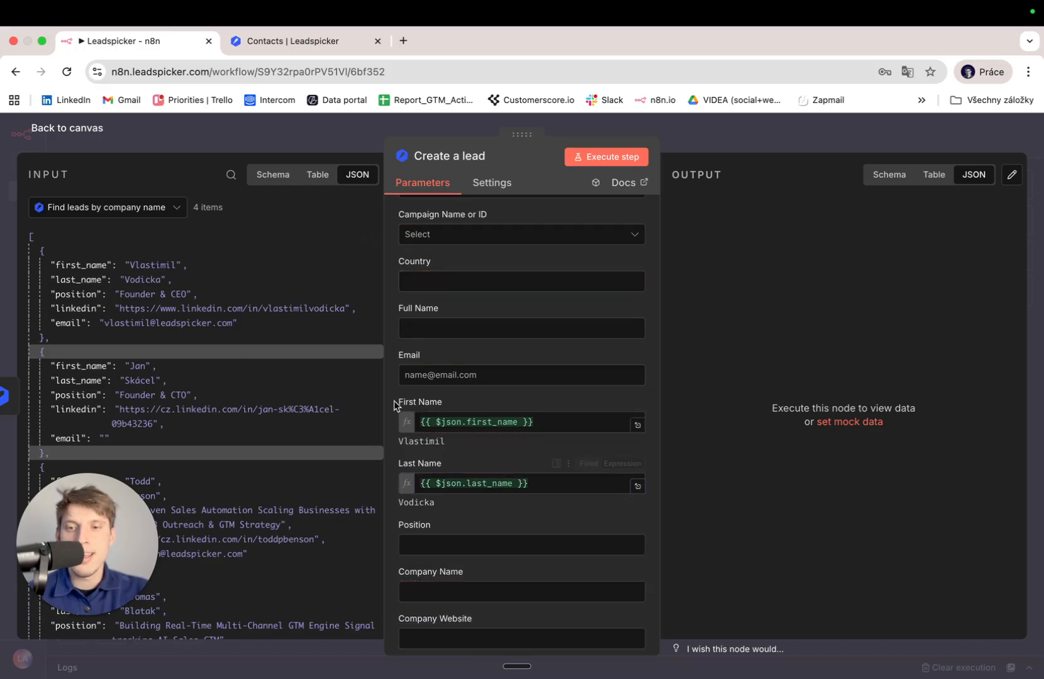
Map Position, Email and Lead LinkedIn to the incoming position, email and linkedin values.
scroll(400, 407, down, 3)
drag(81, 290, 439, 457)
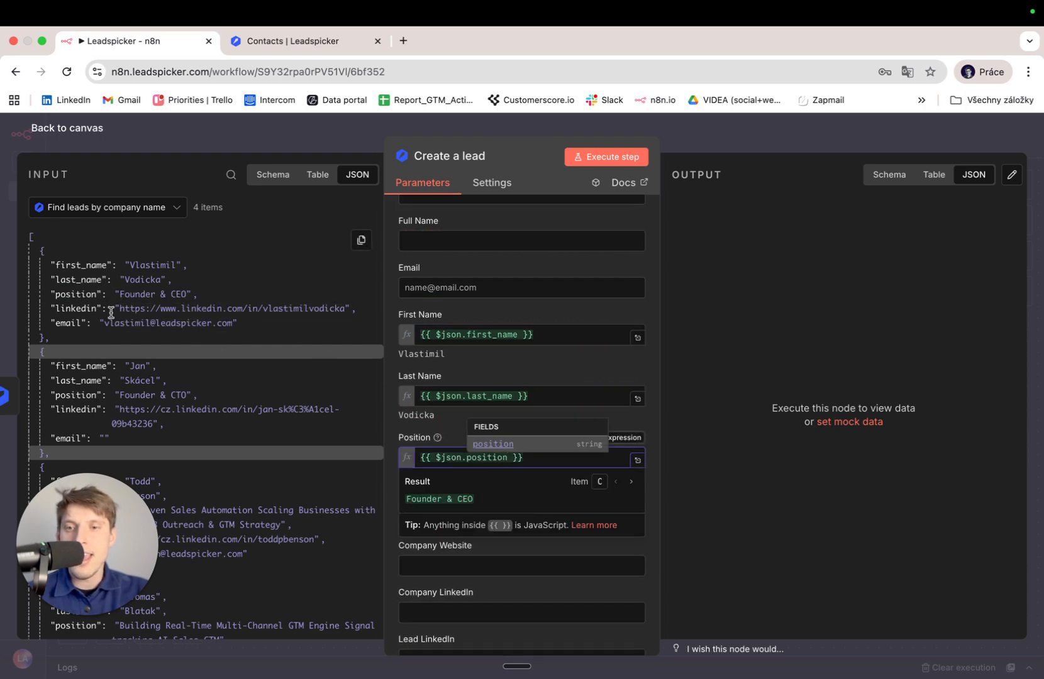
scroll(512, 358, down, 2)
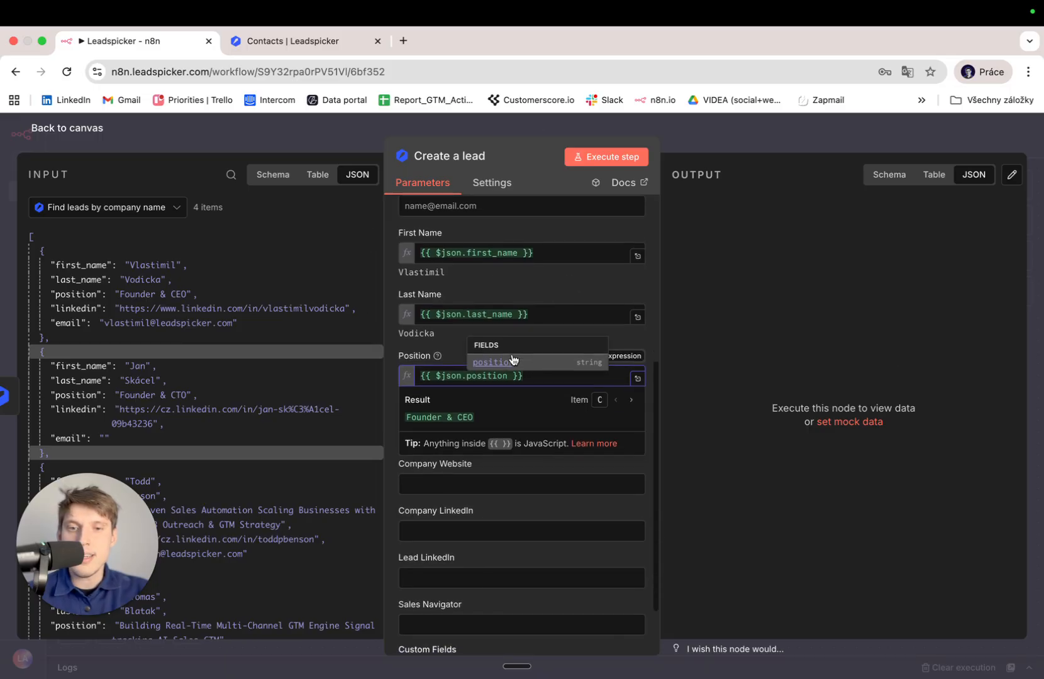
click(381, 464)
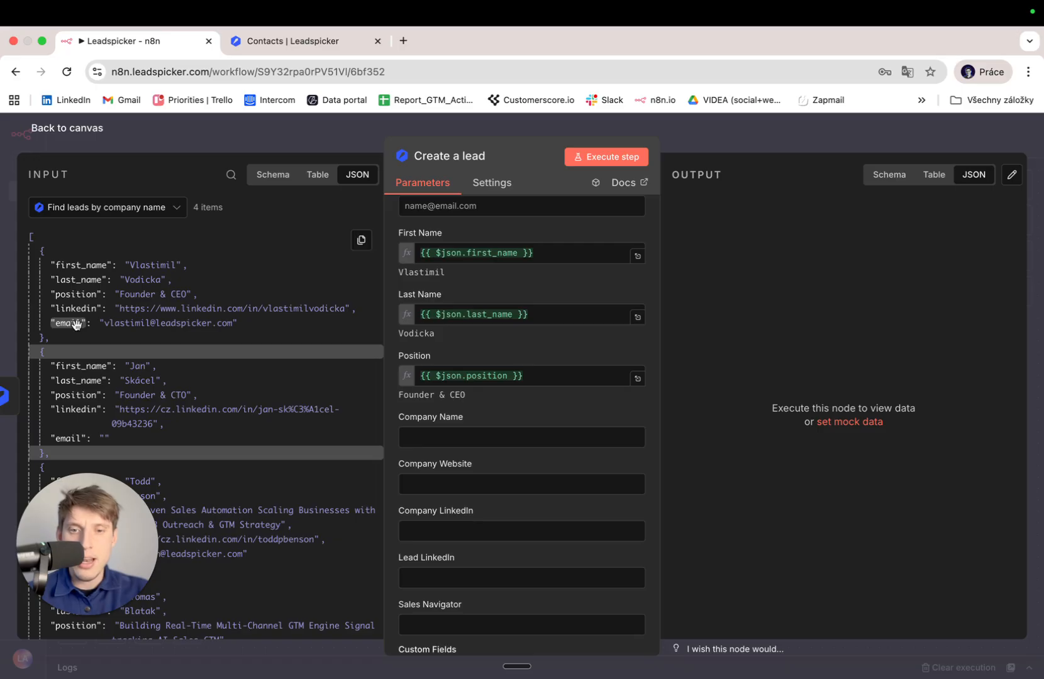
drag(75, 325, 458, 352)
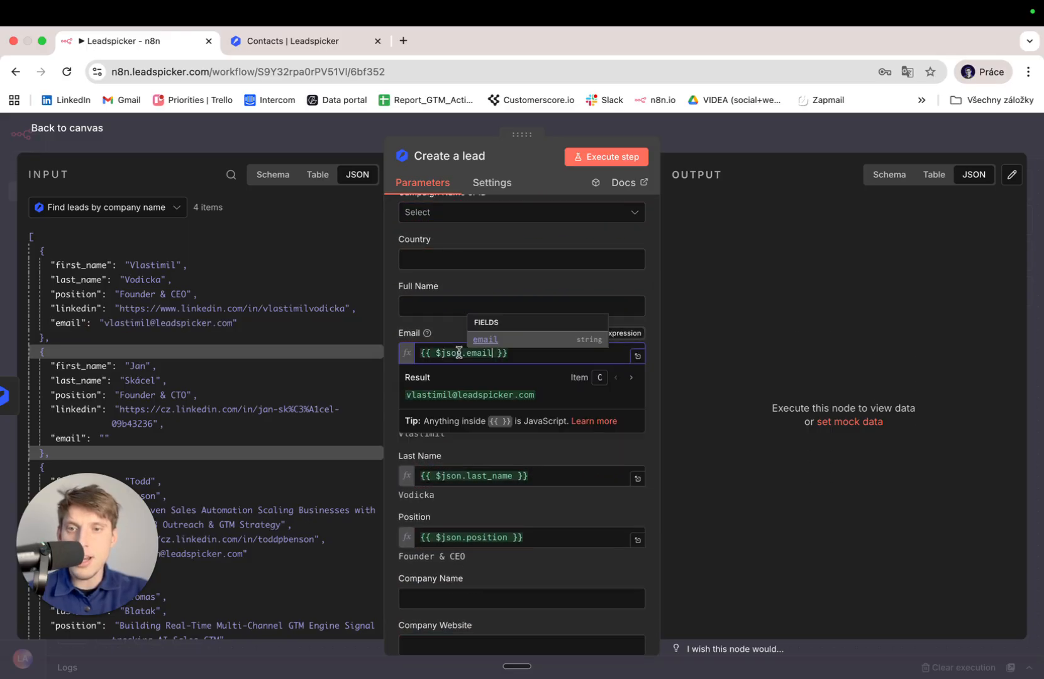
scroll(466, 400, down, 5)
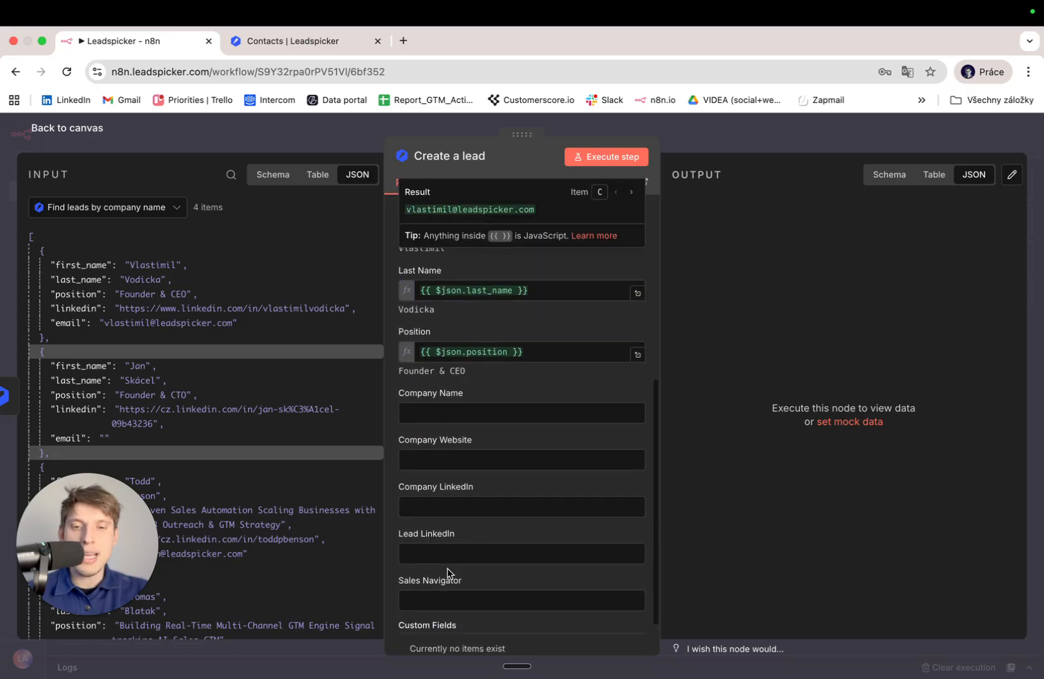
drag(81, 309, 420, 554)
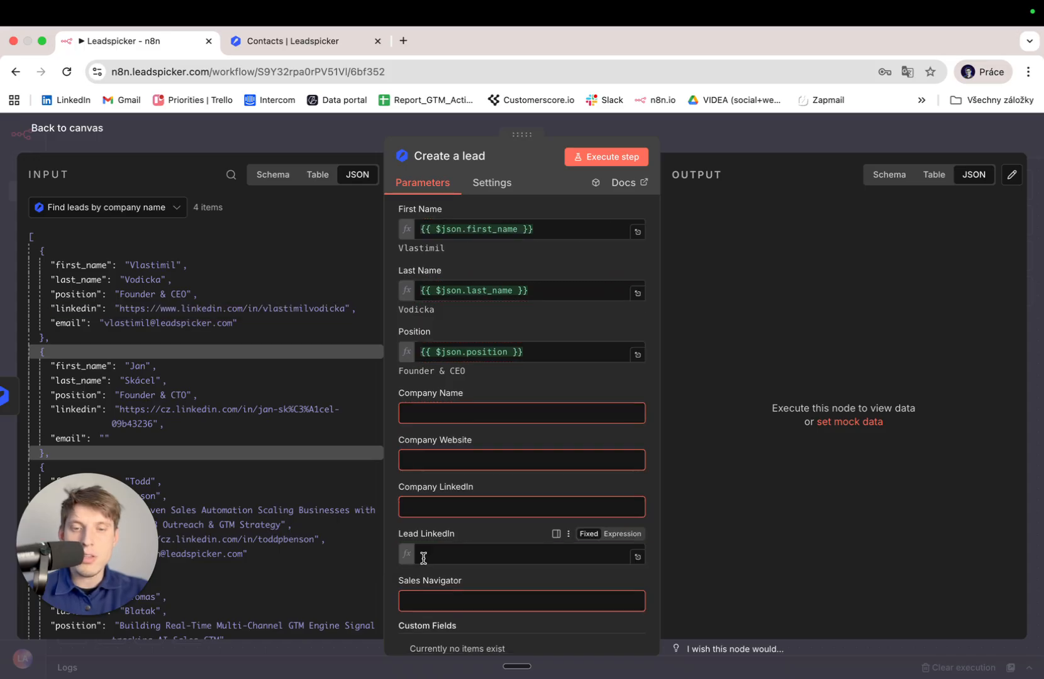
click(386, 521)
scroll(479, 407, up, 10)
scroll(480, 408, down, 3)
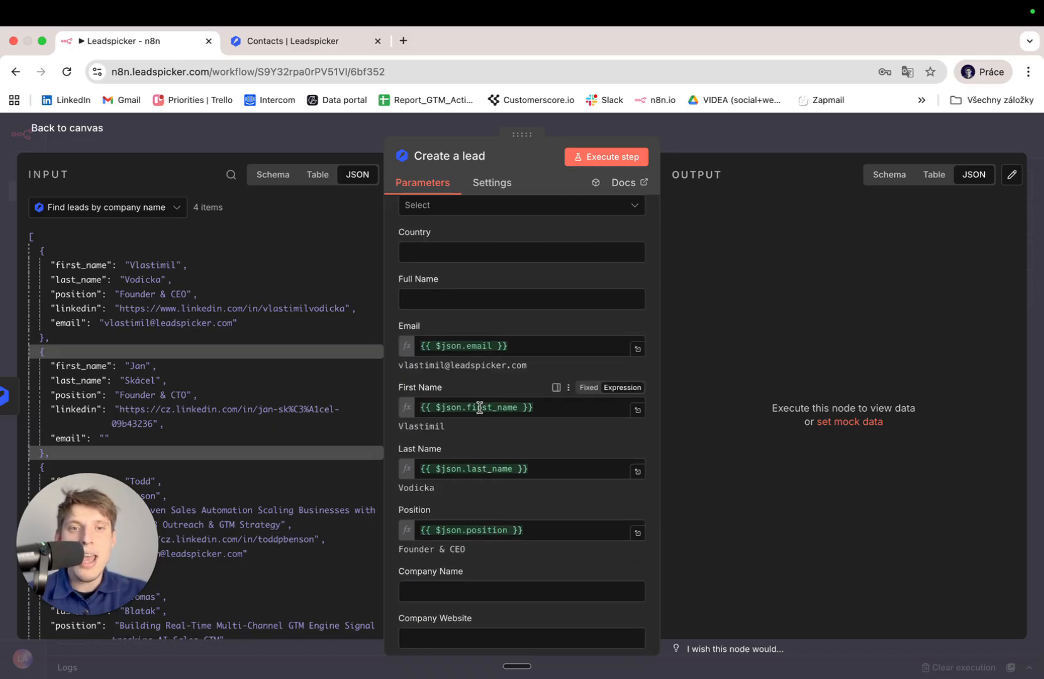
scroll(555, 330, up, 3)
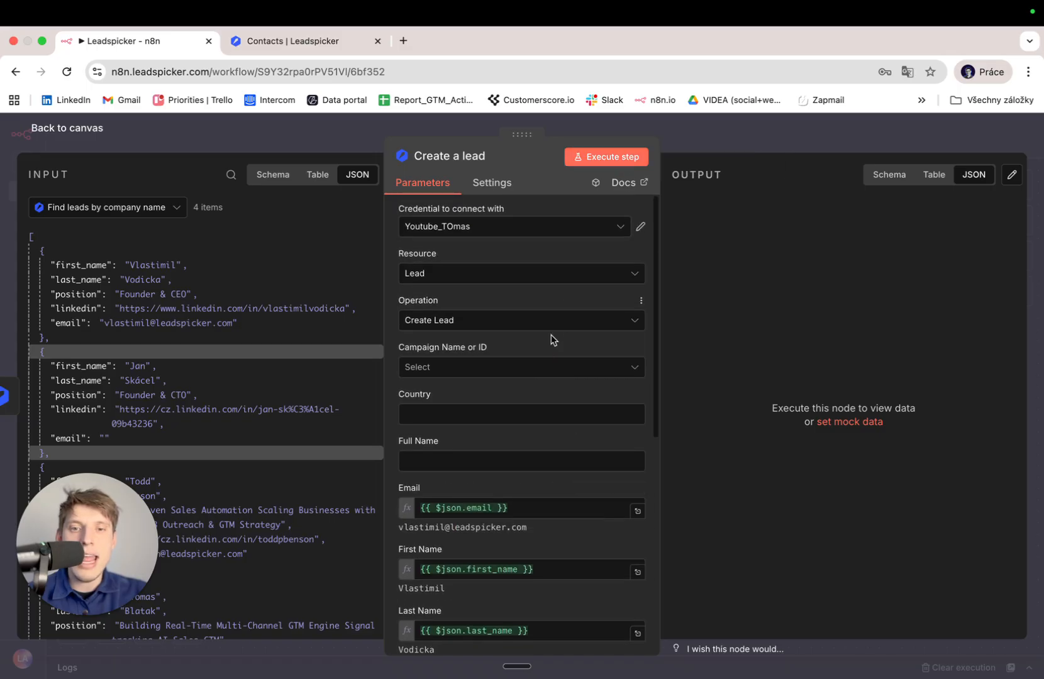
Set Create a lead's campaign to Youtube_N8N and go back to the canvas.
click(522, 363)
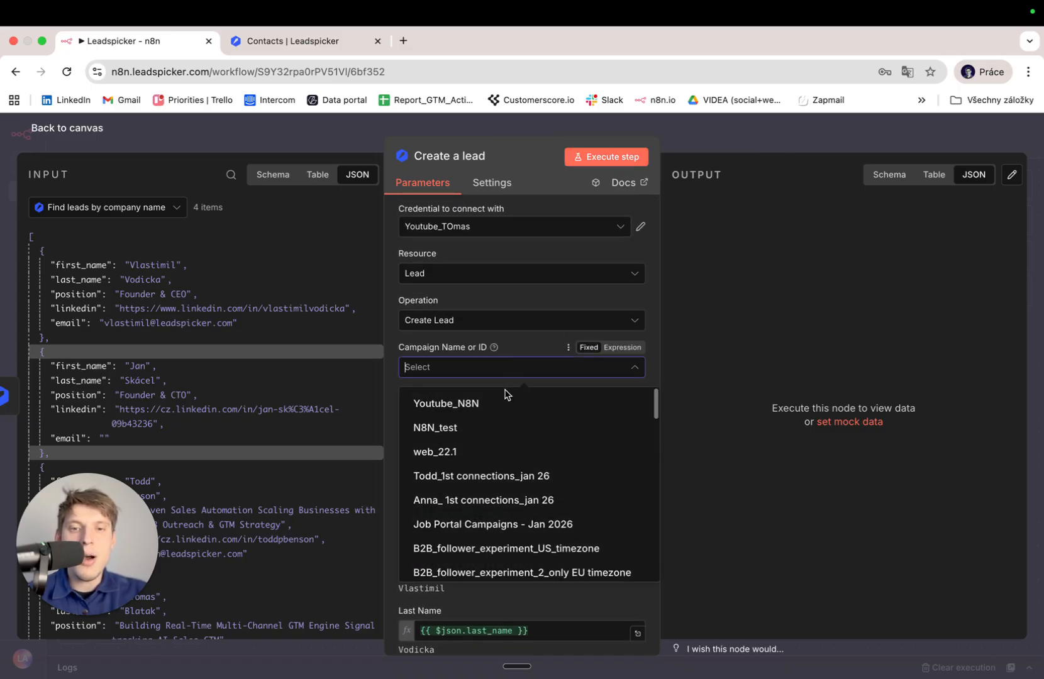
click(495, 412)
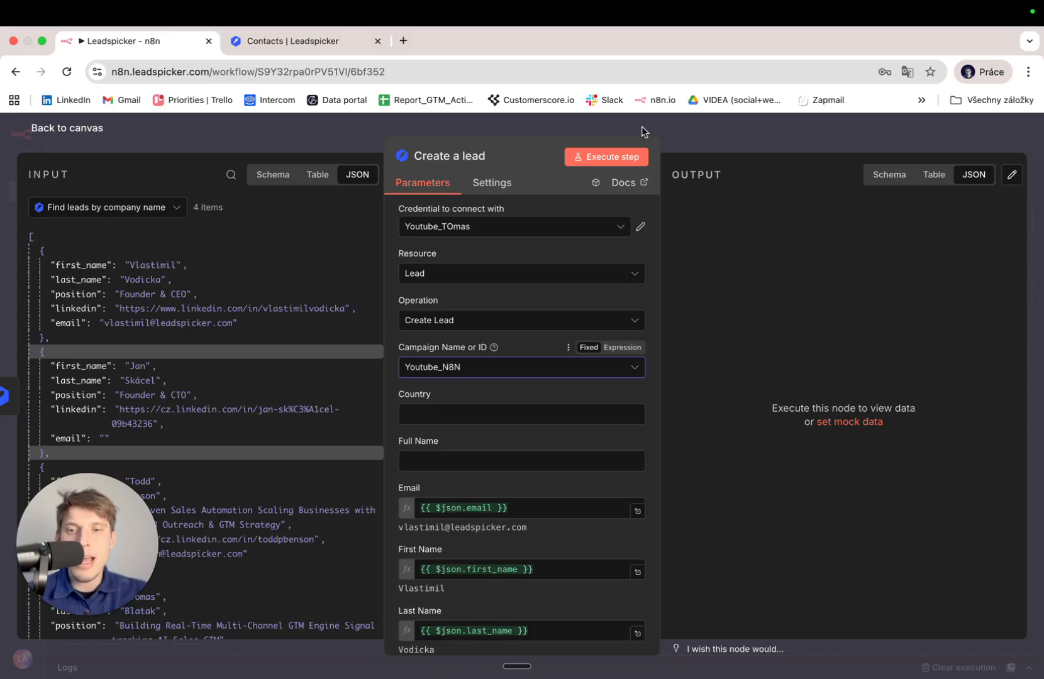
scroll(175, 296, down, 3)
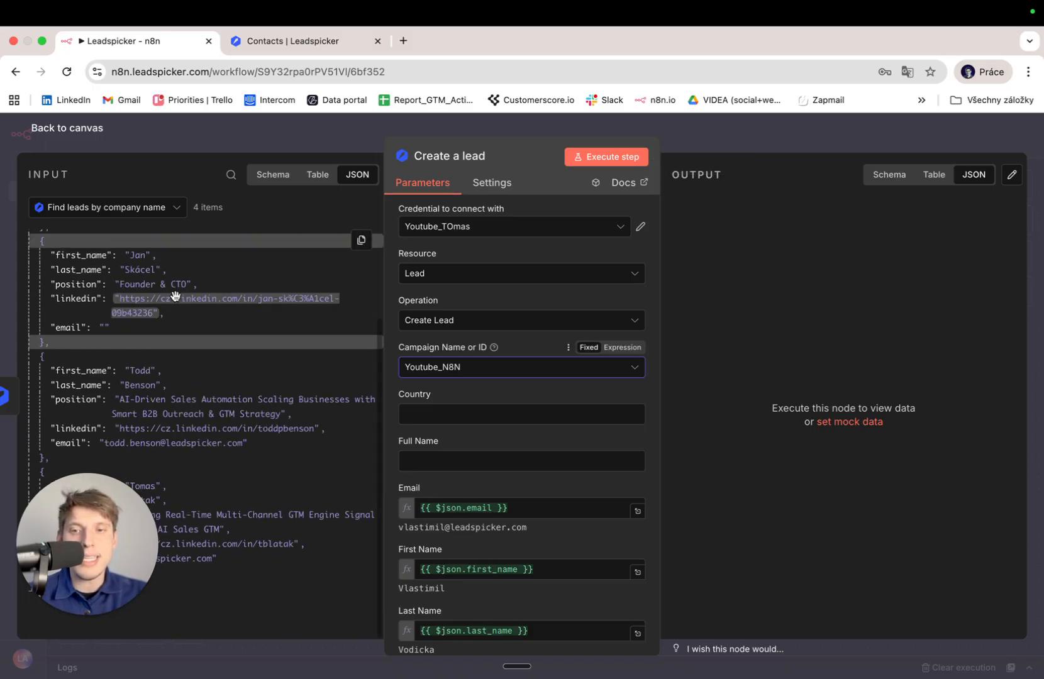
scroll(175, 296, up, 3)
scroll(176, 300, down, 3)
scroll(174, 296, up, 3)
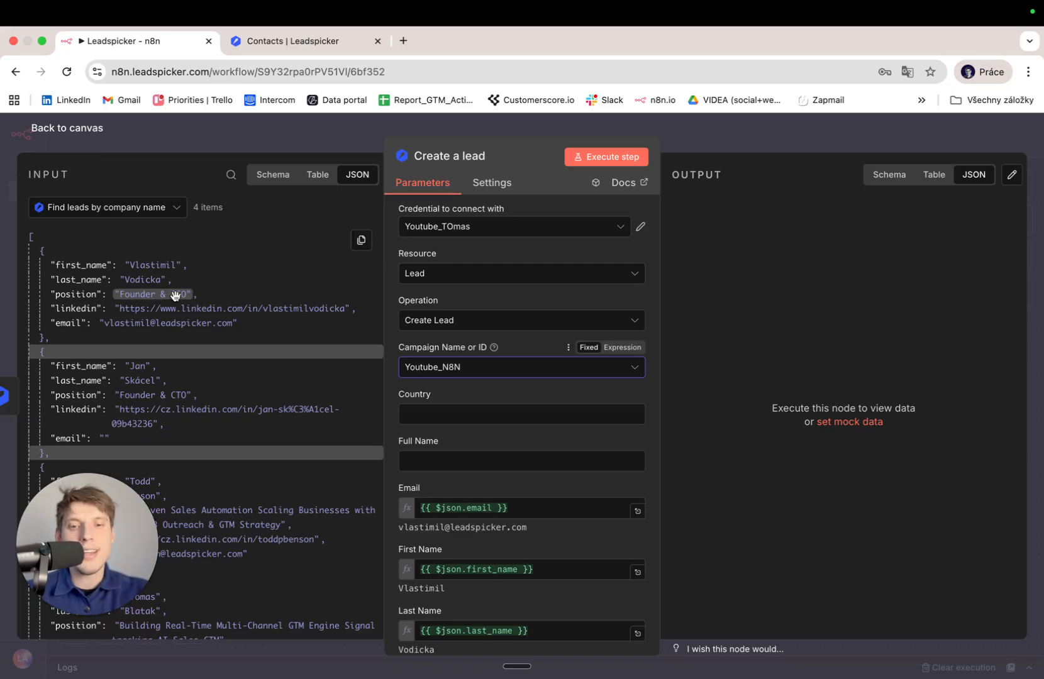
click(68, 129)
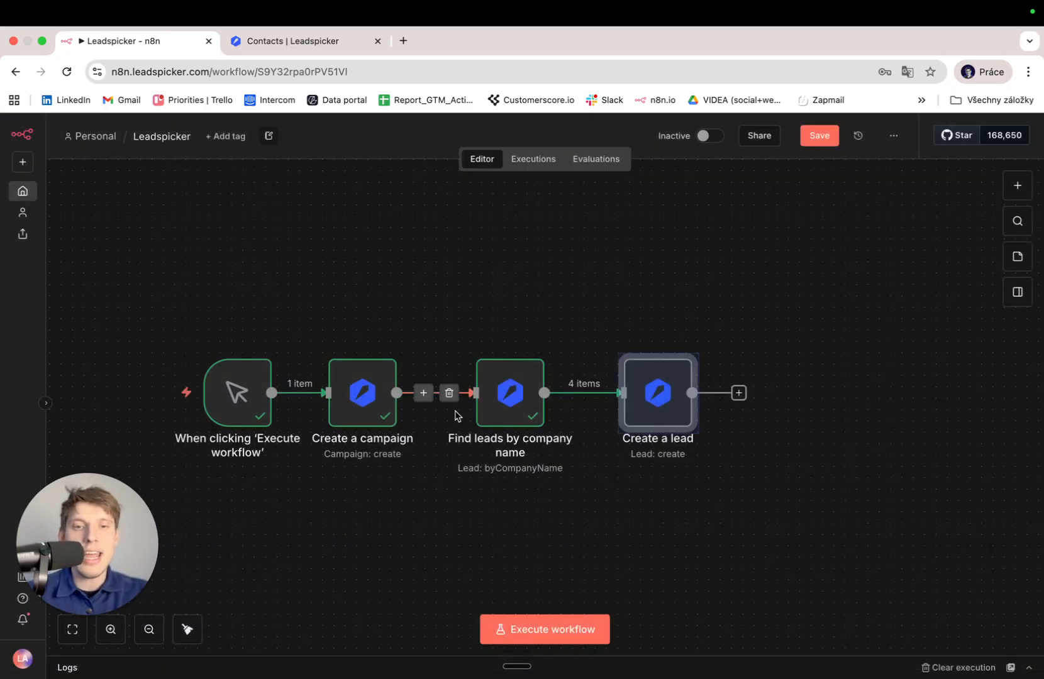
Add a Leadspicker LinkedIn 'Get profile details' step after Create a lead, searching 'leads'.
click(571, 393)
text(leads)
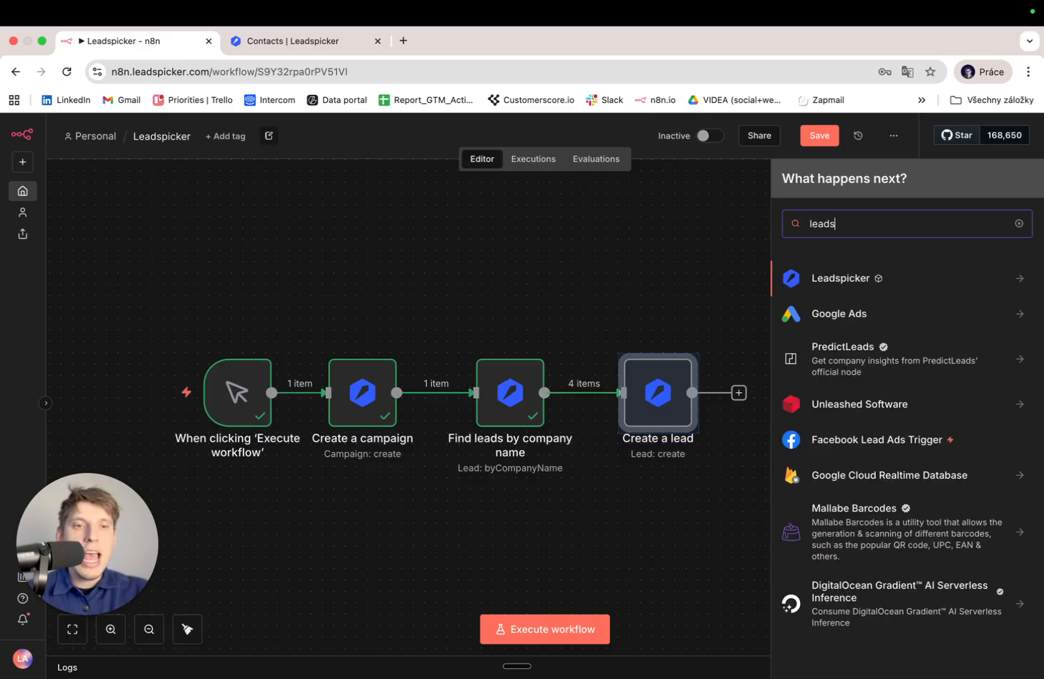
key(Return)
scroll(986, 415, down, 5)
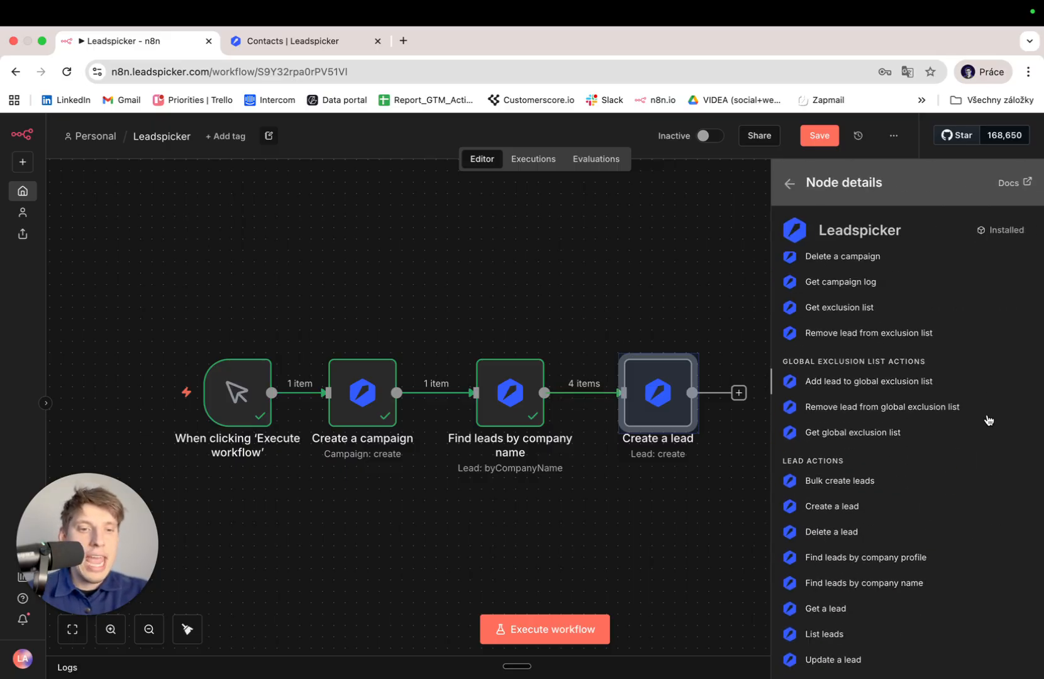
scroll(988, 419, down, 3)
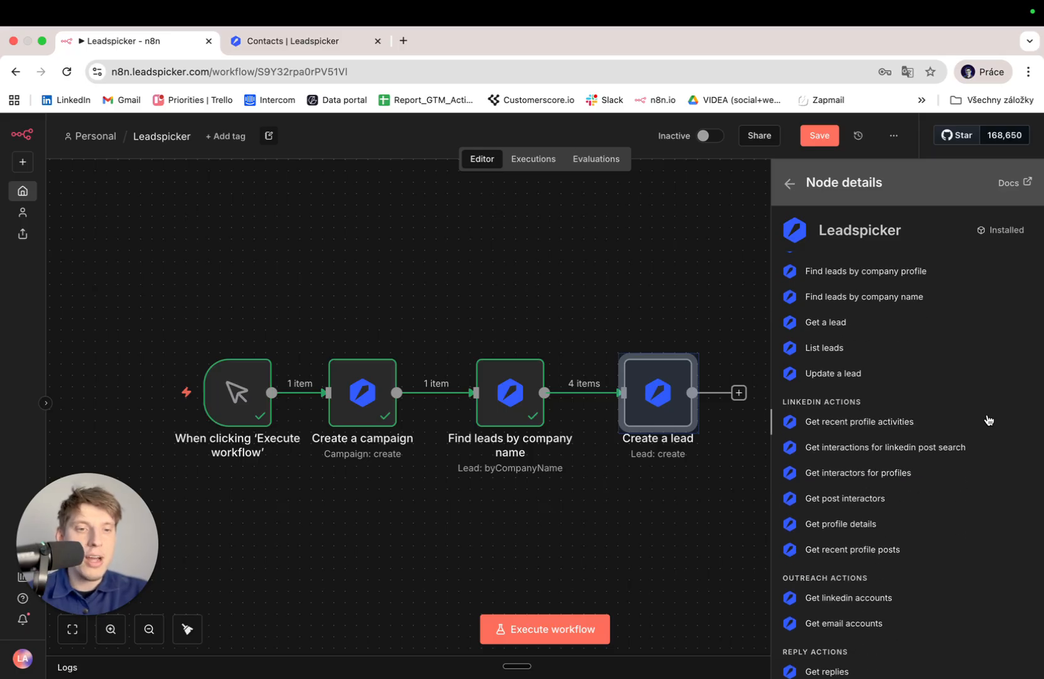
click(869, 522)
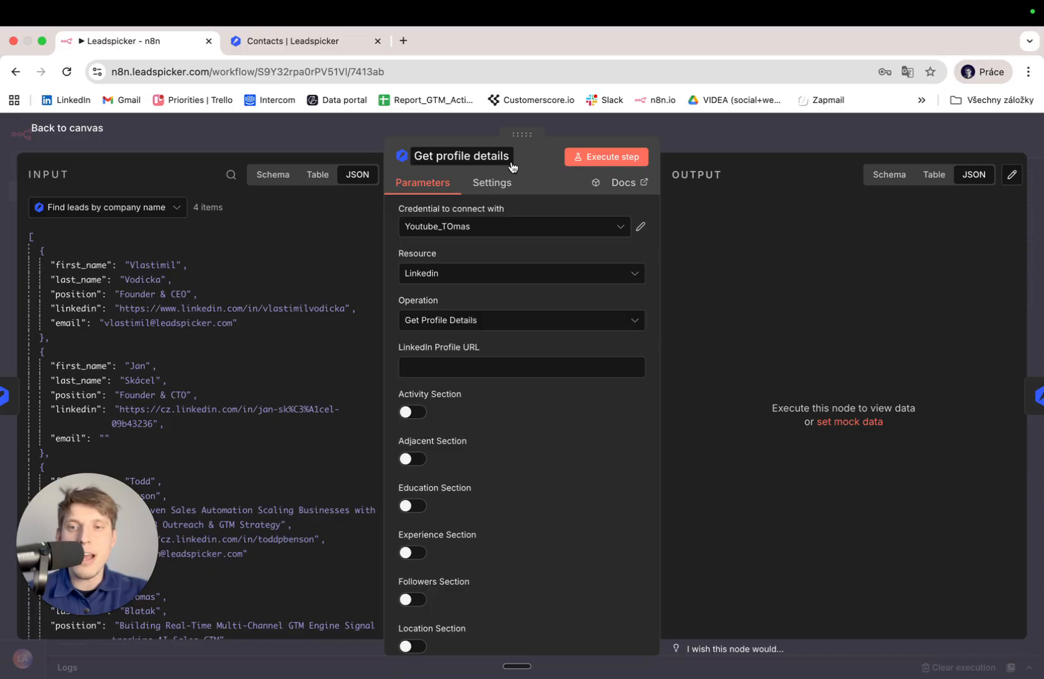
Map LinkedIn Profile URL to the incoming linkedin value.
drag(88, 309, 423, 367)
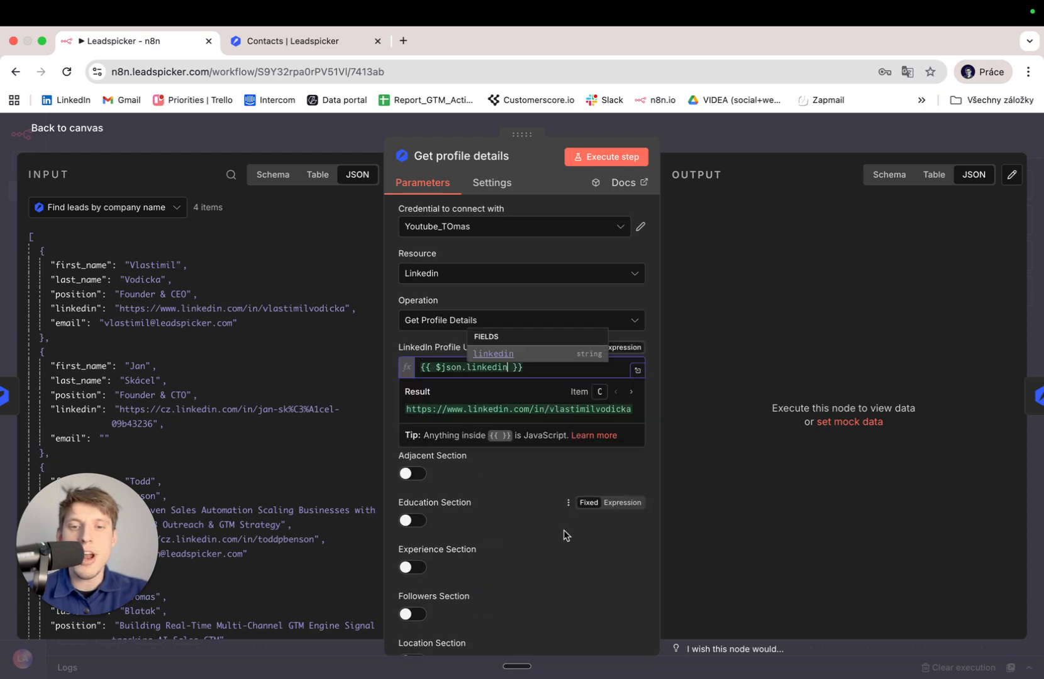
scroll(564, 529, down, 4)
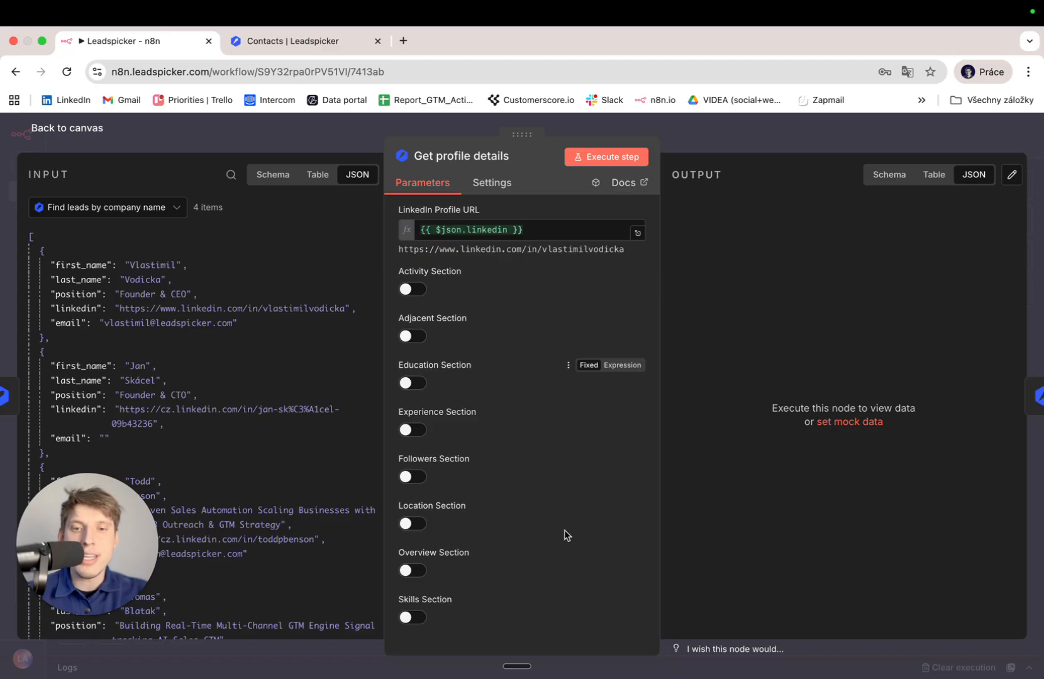
scroll(564, 533, up, 1)
Switch on the Experience, Overview, Location and Followers sections, leaving the rest off.
click(413, 471)
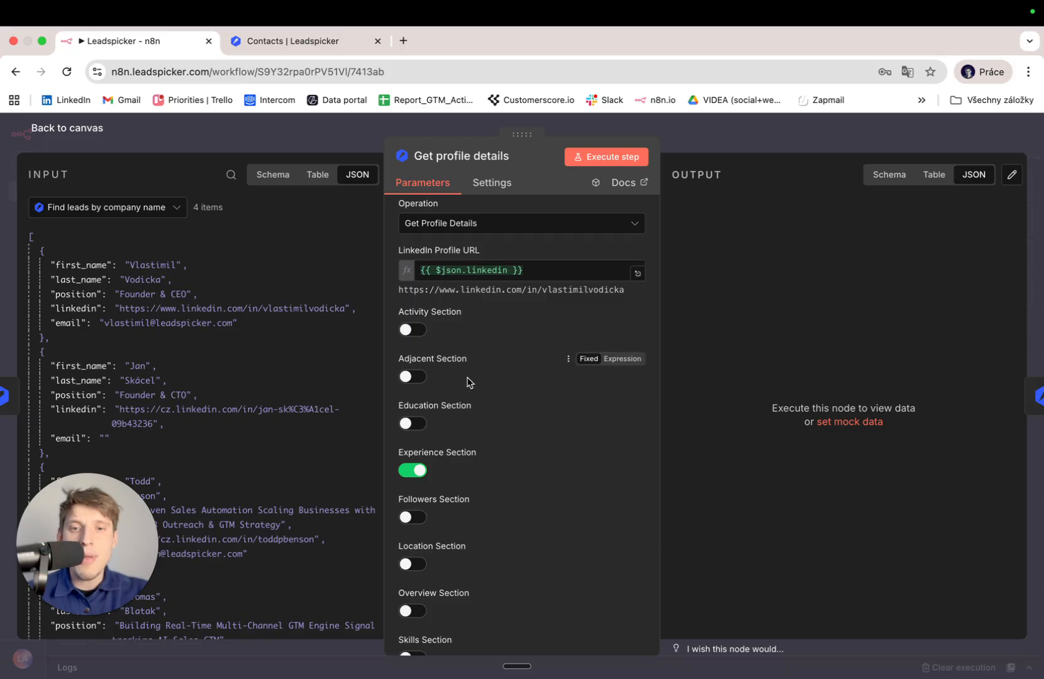
scroll(468, 383, down, 1)
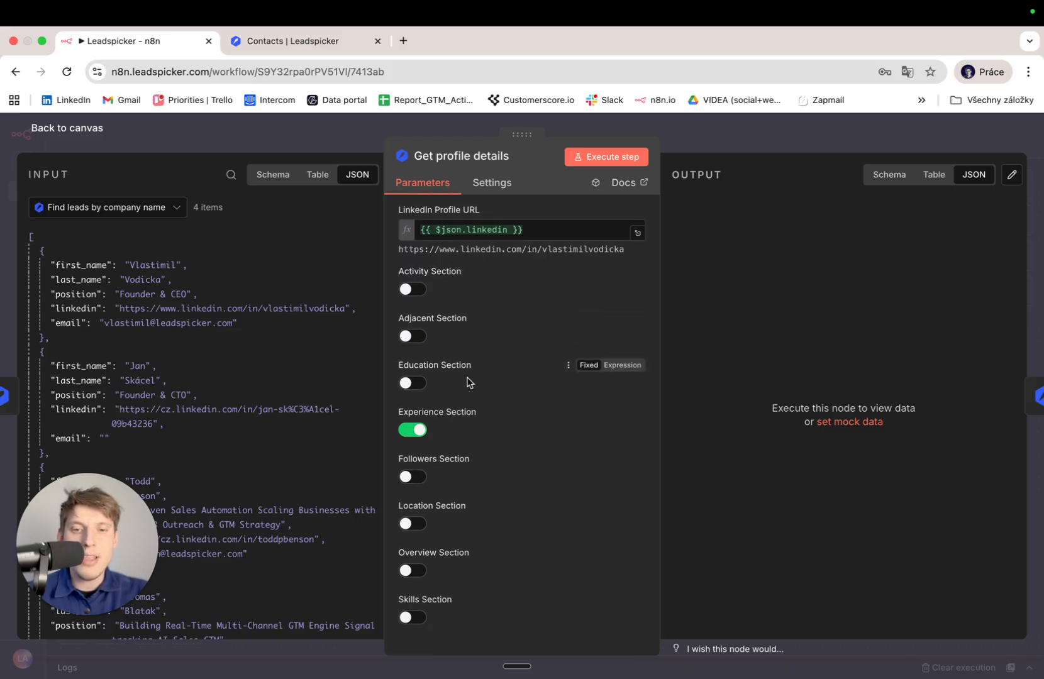
click(410, 571)
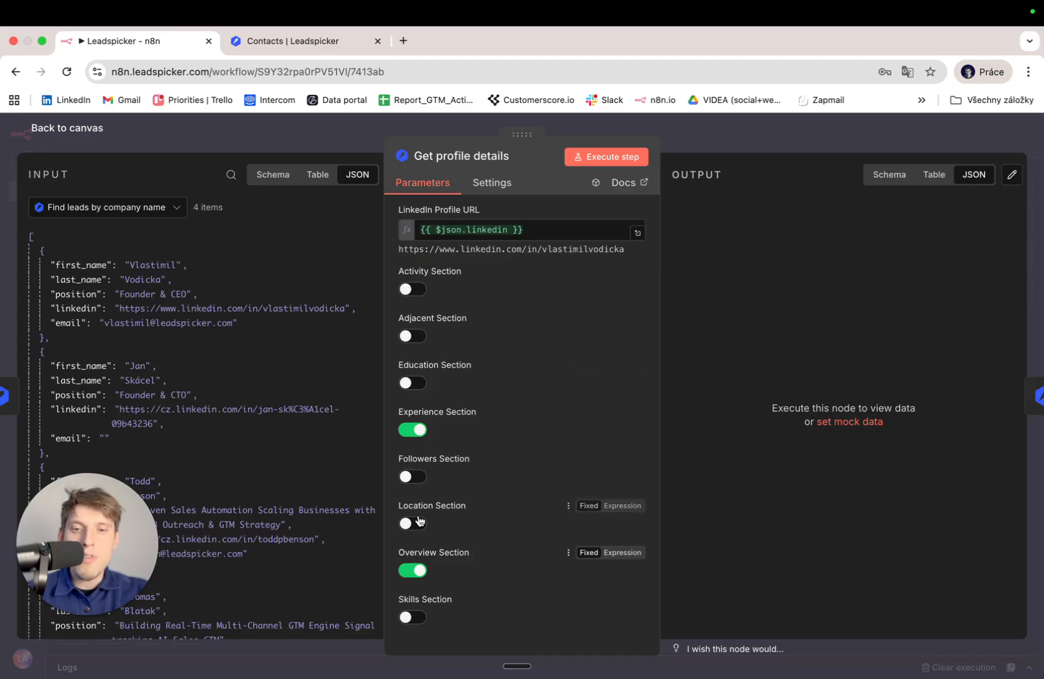
click(414, 524)
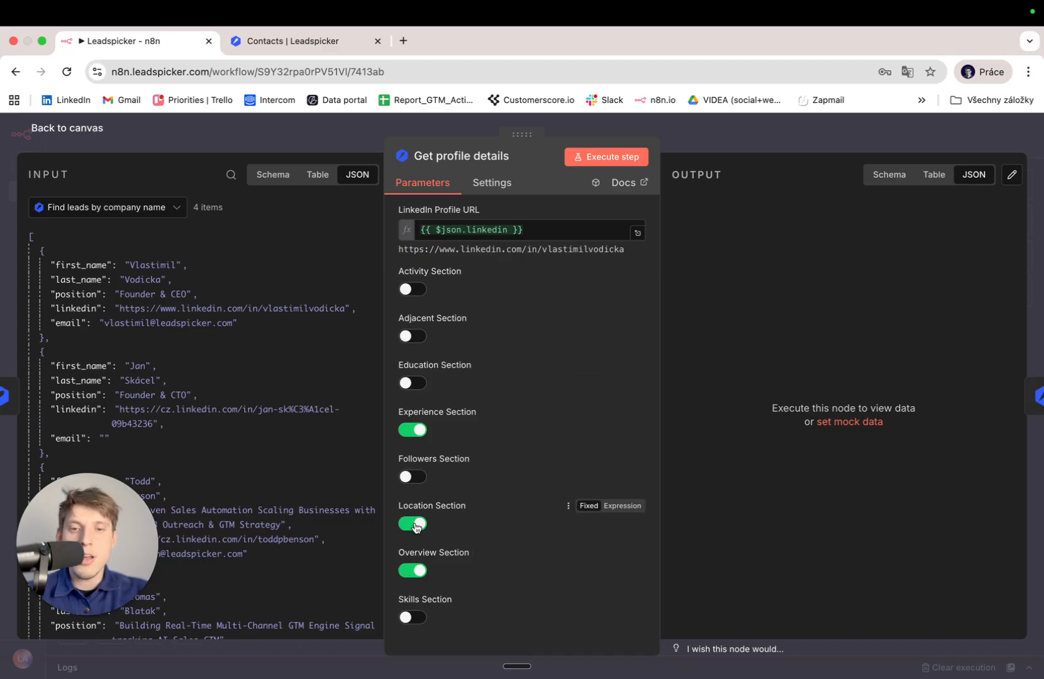
click(413, 477)
scroll(422, 479, up, 3)
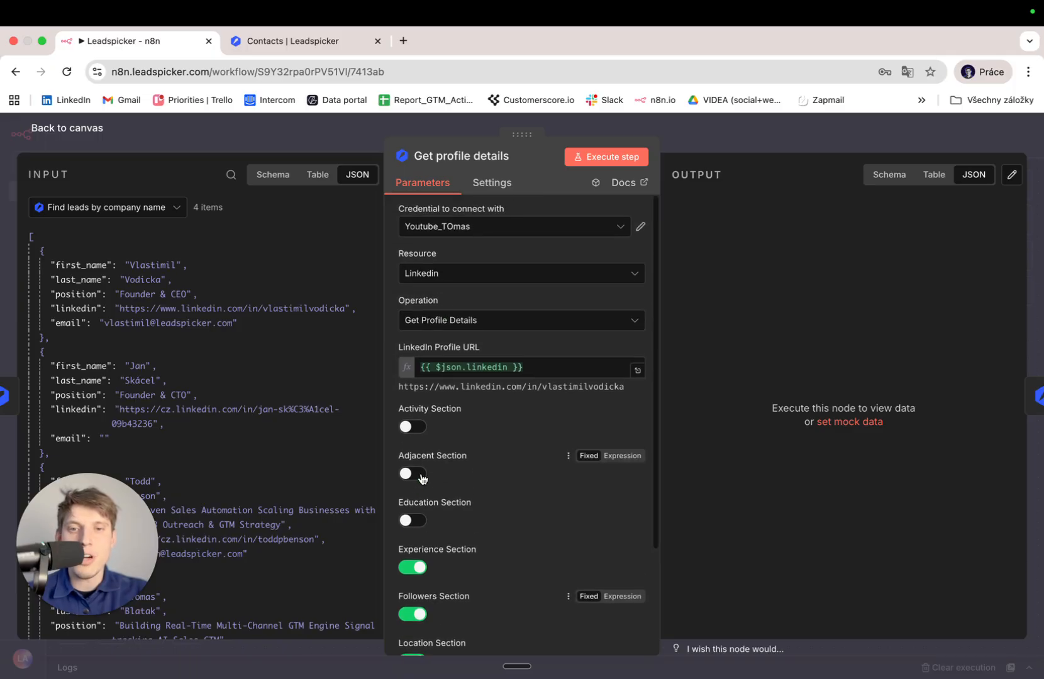
scroll(424, 478, down, 3)
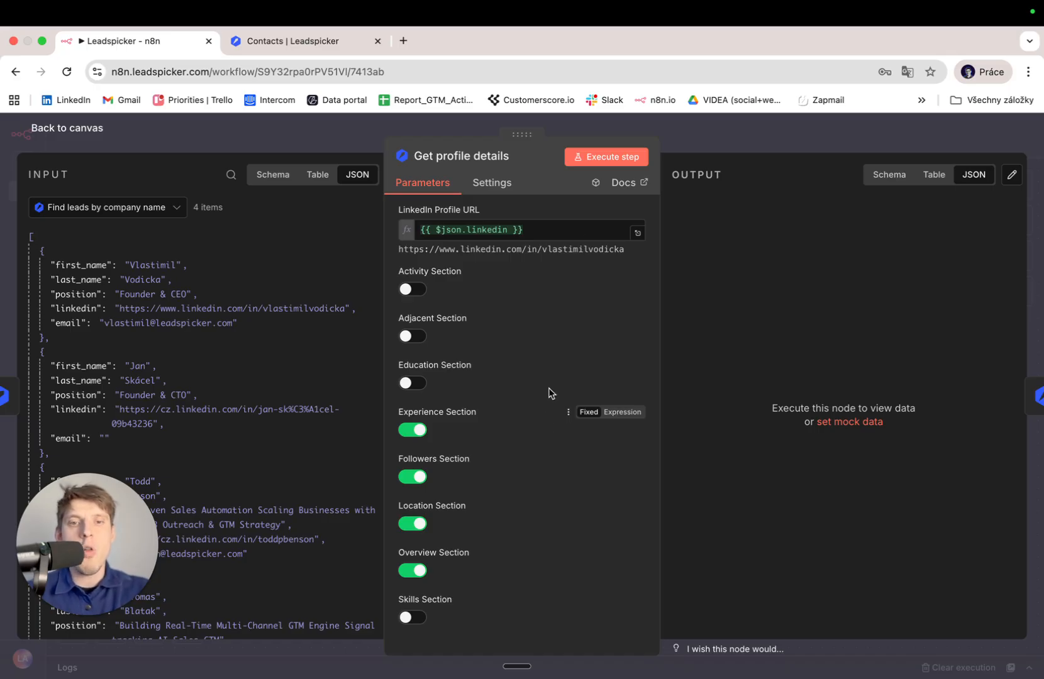
scroll(442, 305, up, 3)
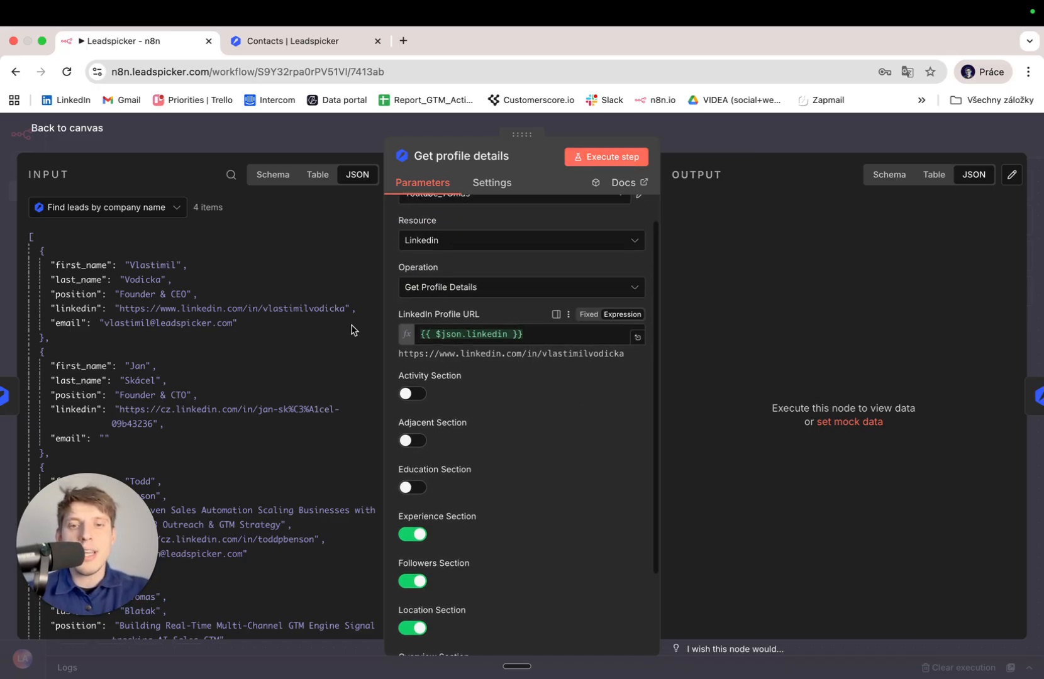
scroll(559, 436, up, 1)
Execute Get profile details for the four leads, check the experience entries in the JSON output, and return to the canvas.
click(612, 157)
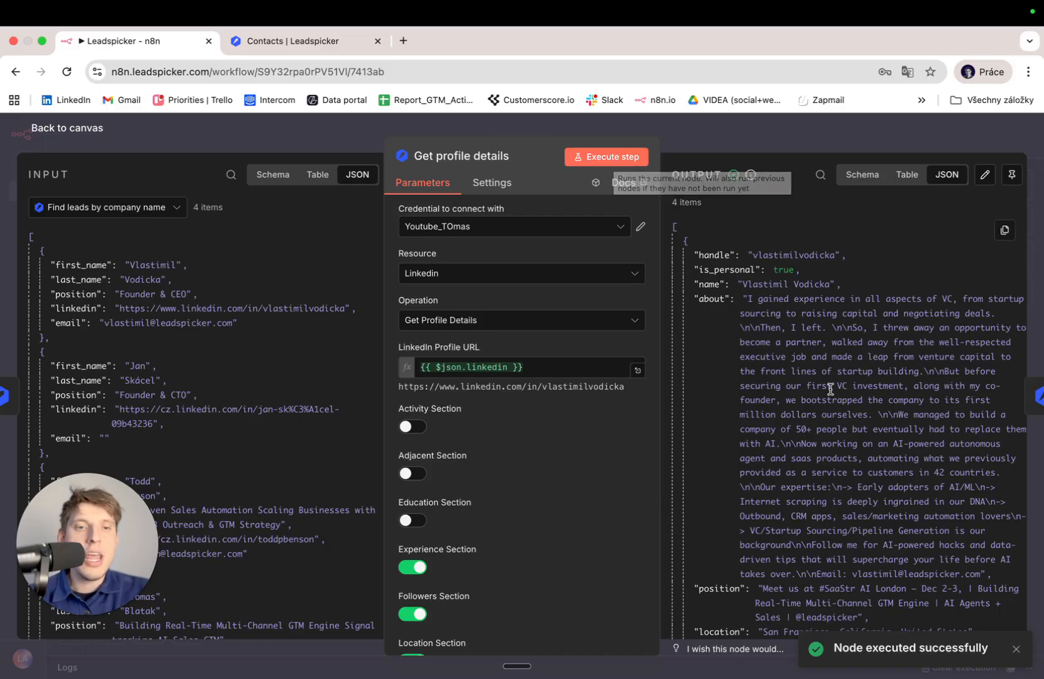
scroll(830, 388, down, 3)
scroll(831, 388, down, 5)
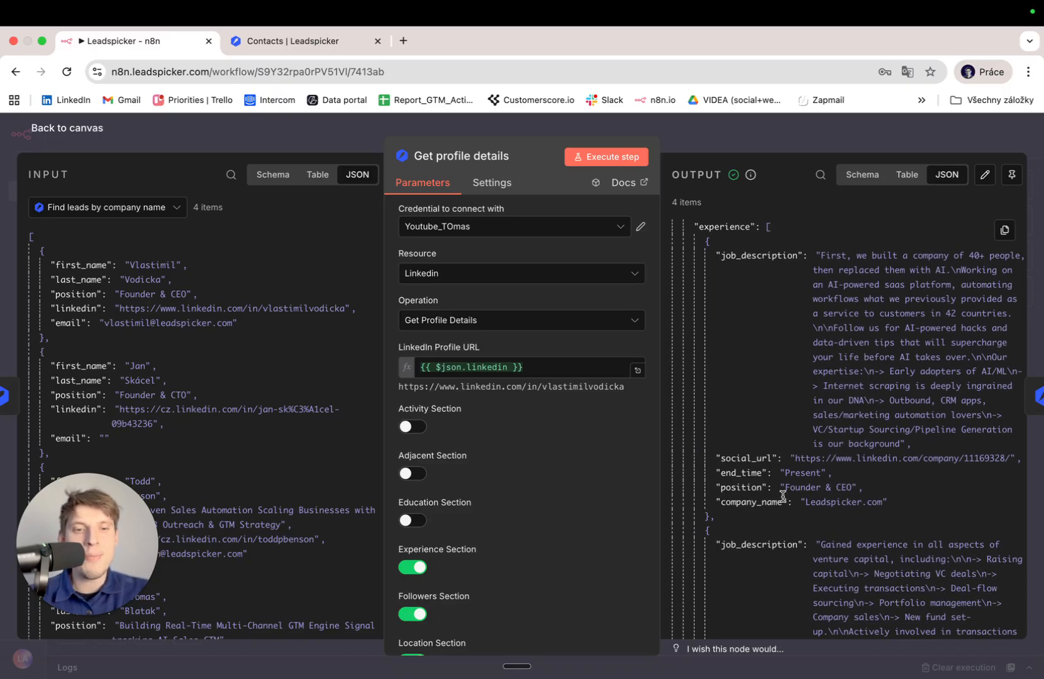
scroll(844, 486, down, 3)
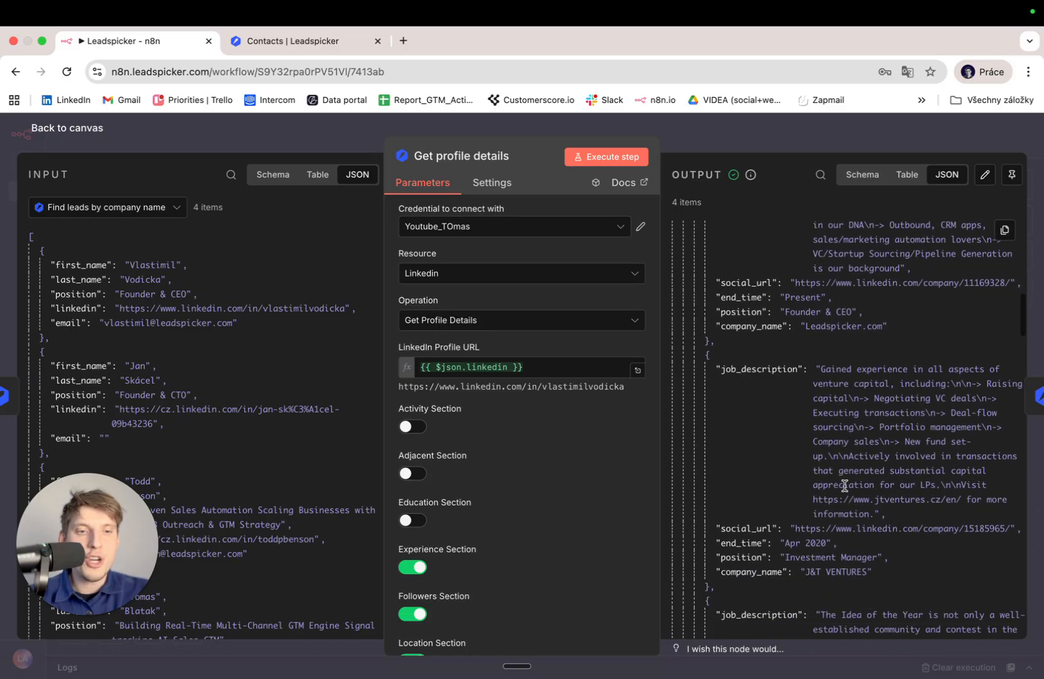
scroll(845, 486, down, 15)
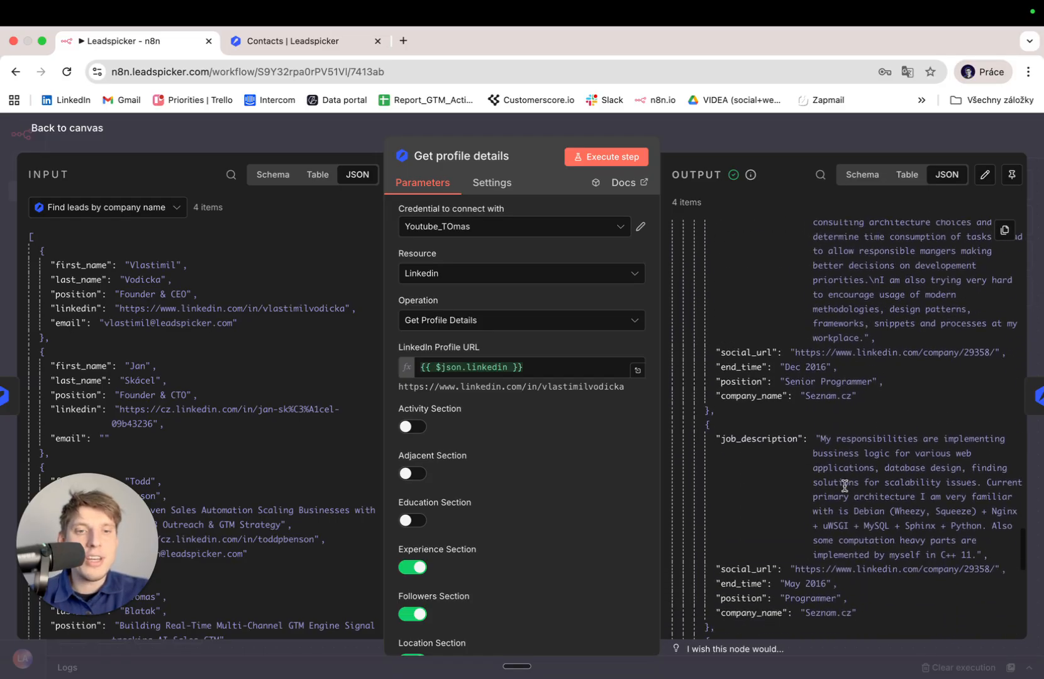
scroll(844, 488, up, 20)
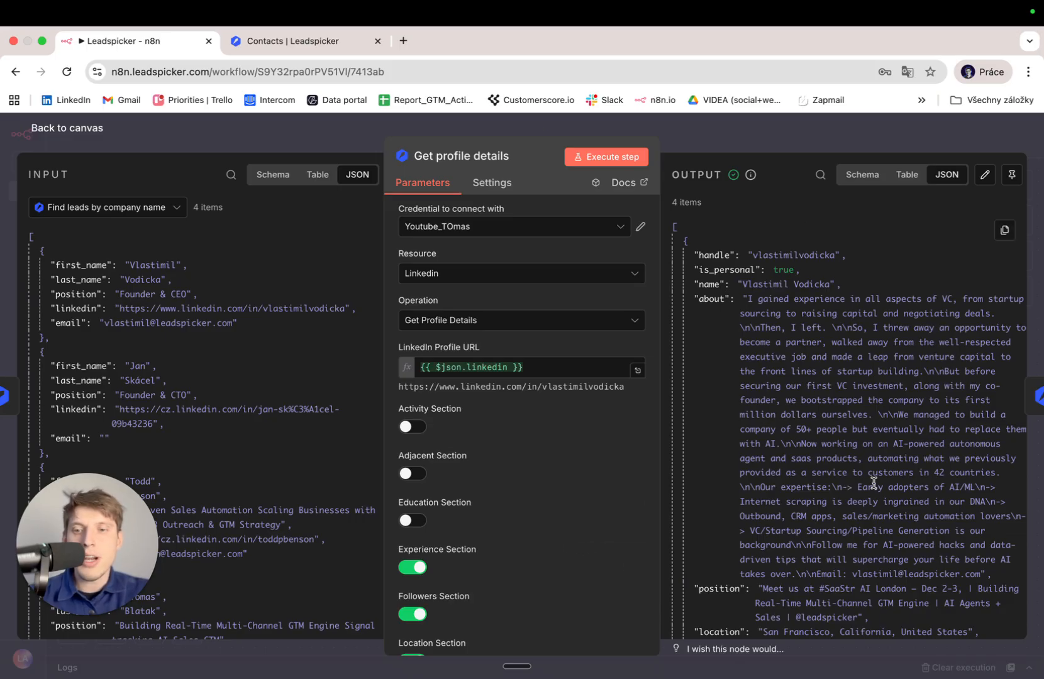
click(78, 130)
Open the Create a lead node, now taking Get profile details as input.
scroll(648, 258, left, 5)
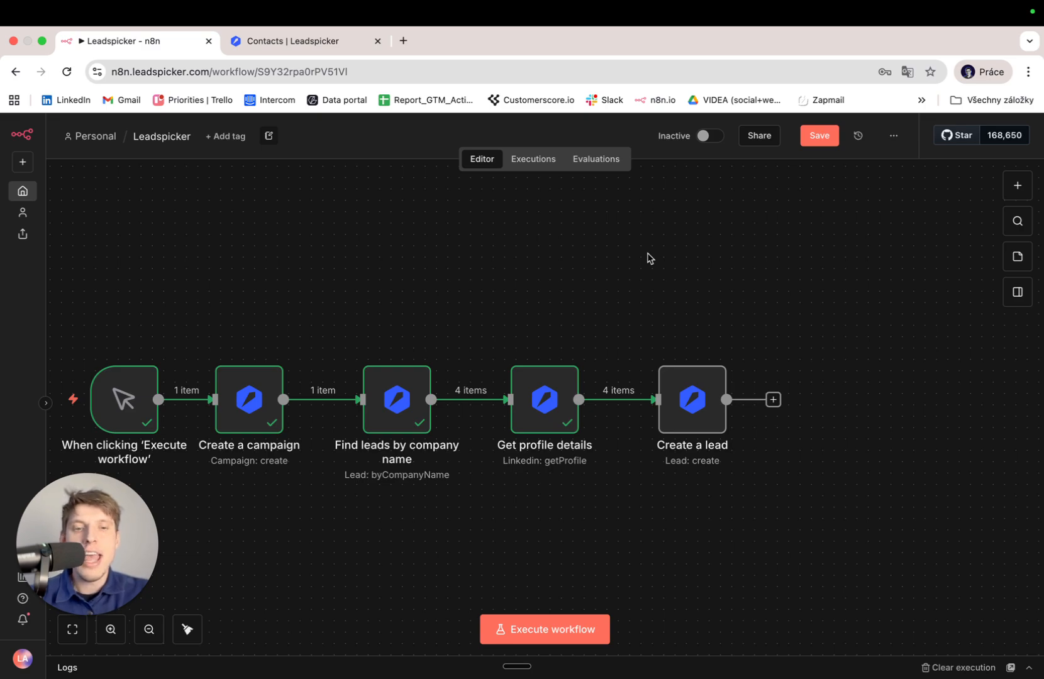
double_click(698, 418)
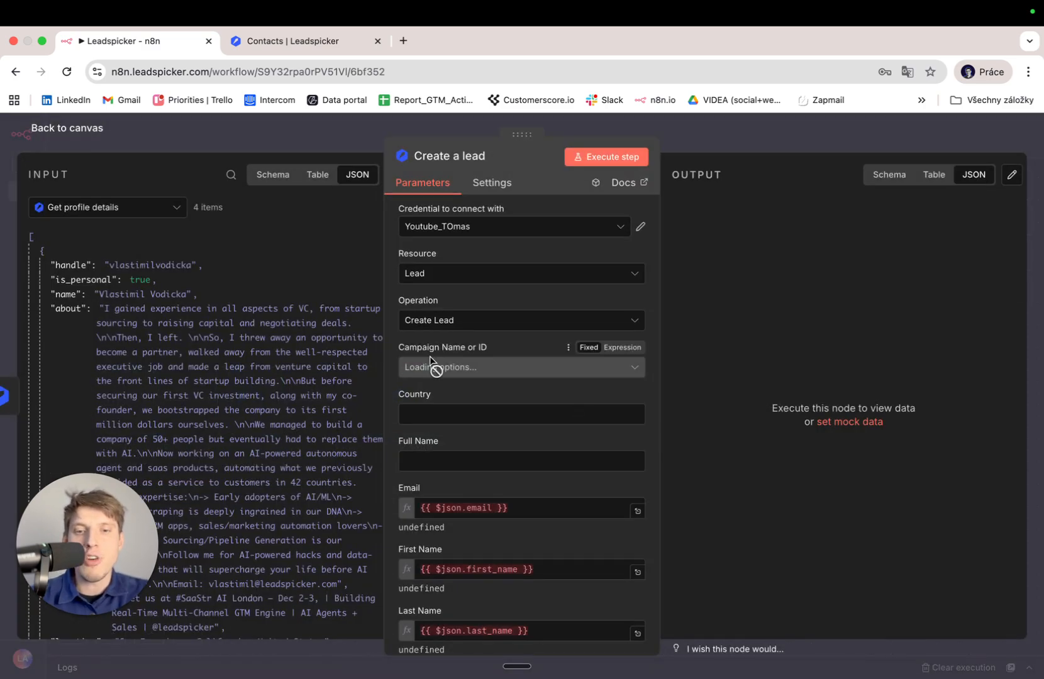
scroll(430, 358, down, 4)
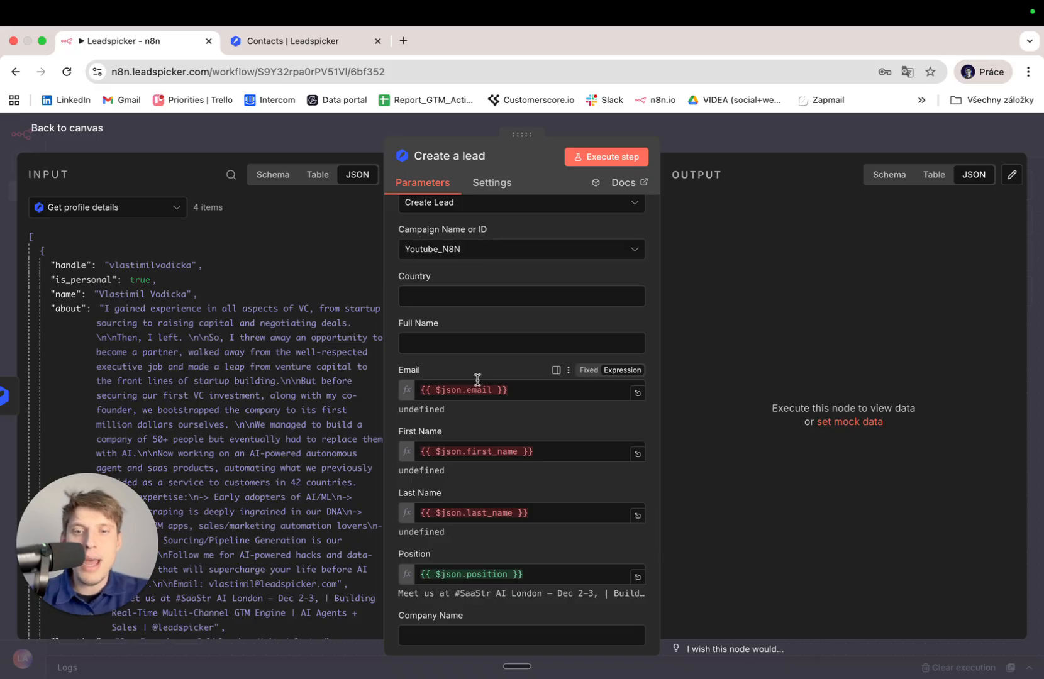
Clear the Email, First Name and Last Name expression mappings.
scroll(478, 379, up, 2)
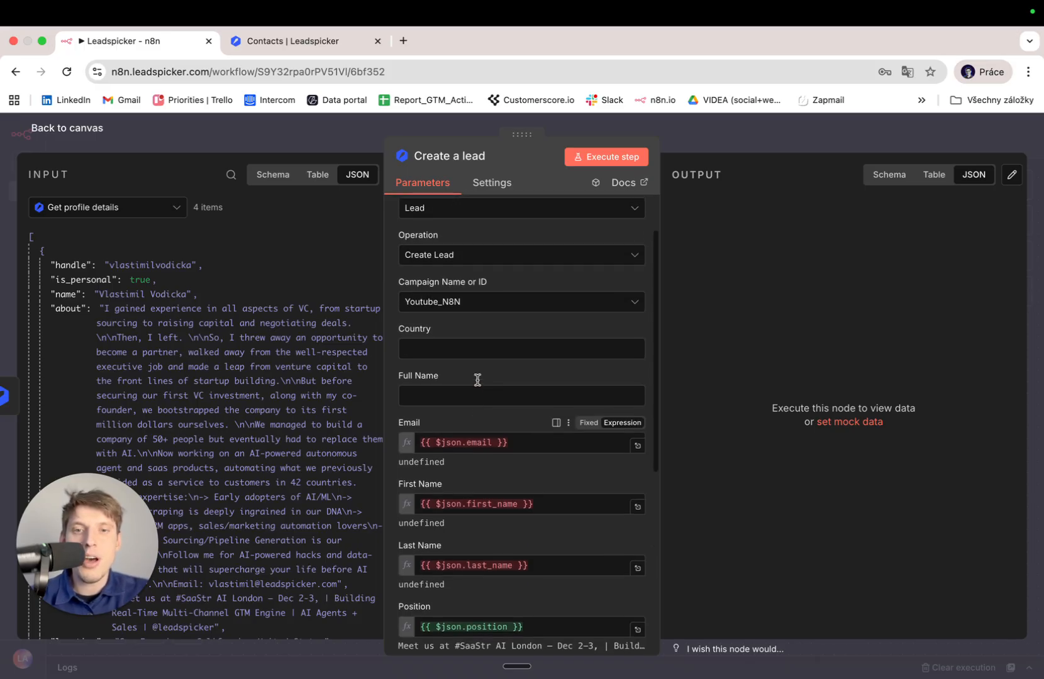
click(531, 446)
key(super+a)
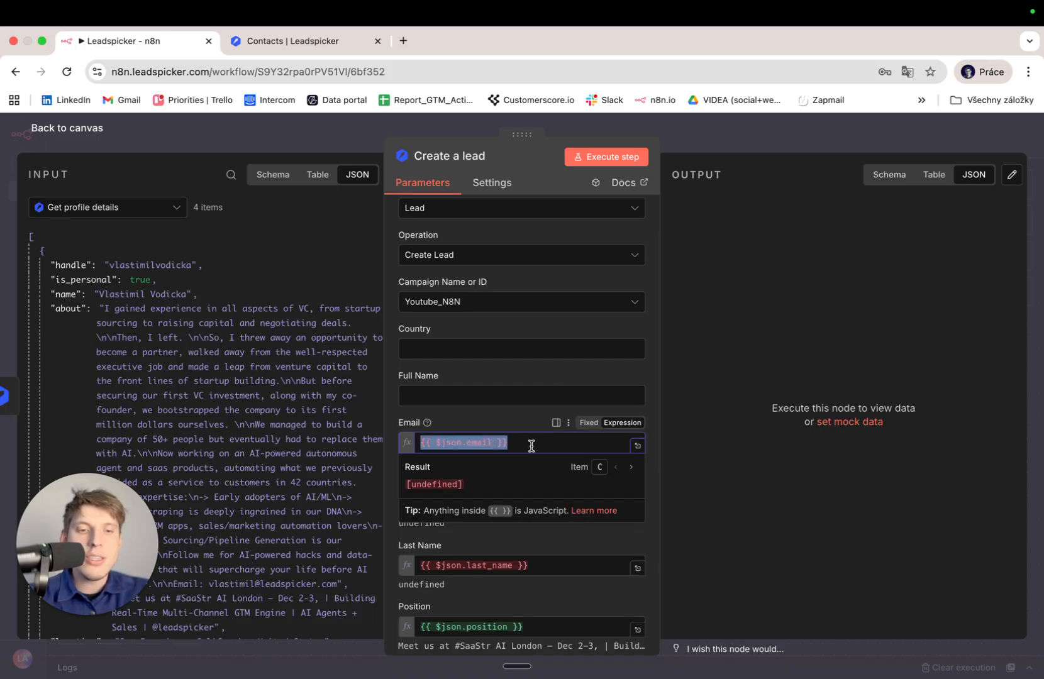
key(BackSpace)
click(489, 545)
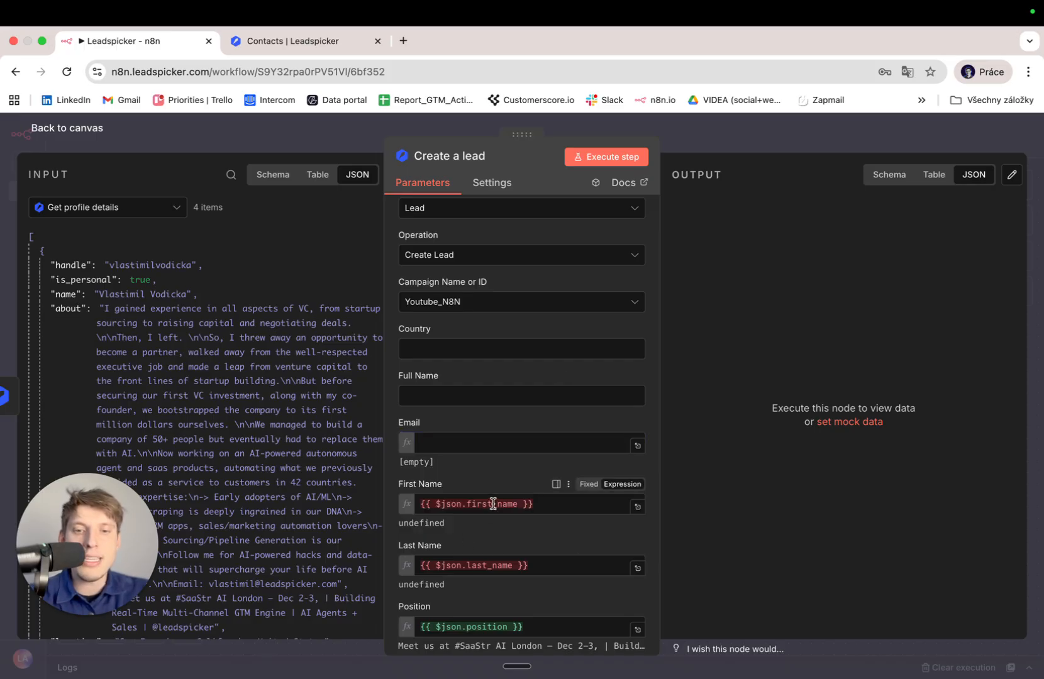
click(491, 504)
key(super+a)
key(BackSpace)
click(502, 475)
click(491, 565)
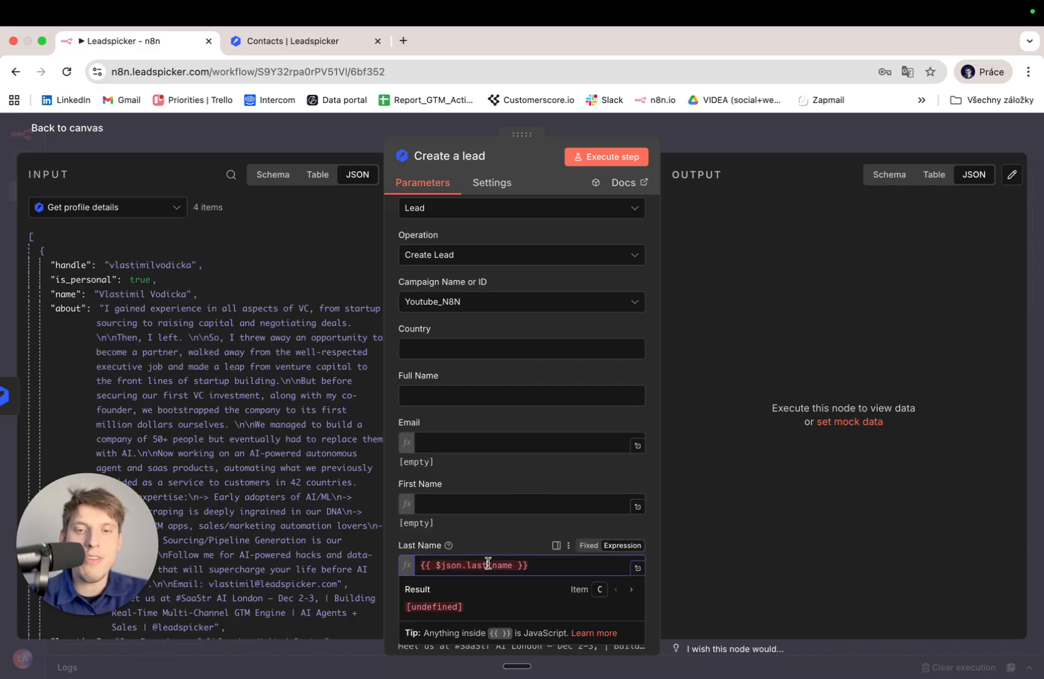
key(super+a)
key(BackSpace)
click(510, 525)
Clear the Lead LinkedIn and Position mappings, then map Full Name to the profile's name.
scroll(510, 525, down, 3)
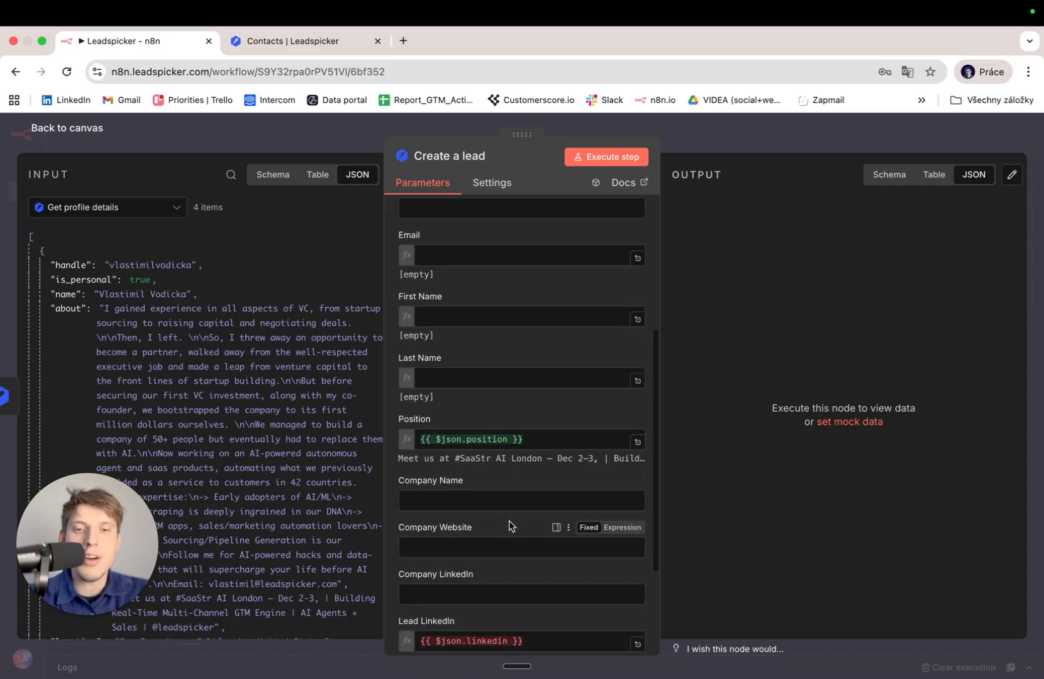
scroll(509, 526, down, 2)
click(526, 508)
key(super+a)
key(BackSpace)
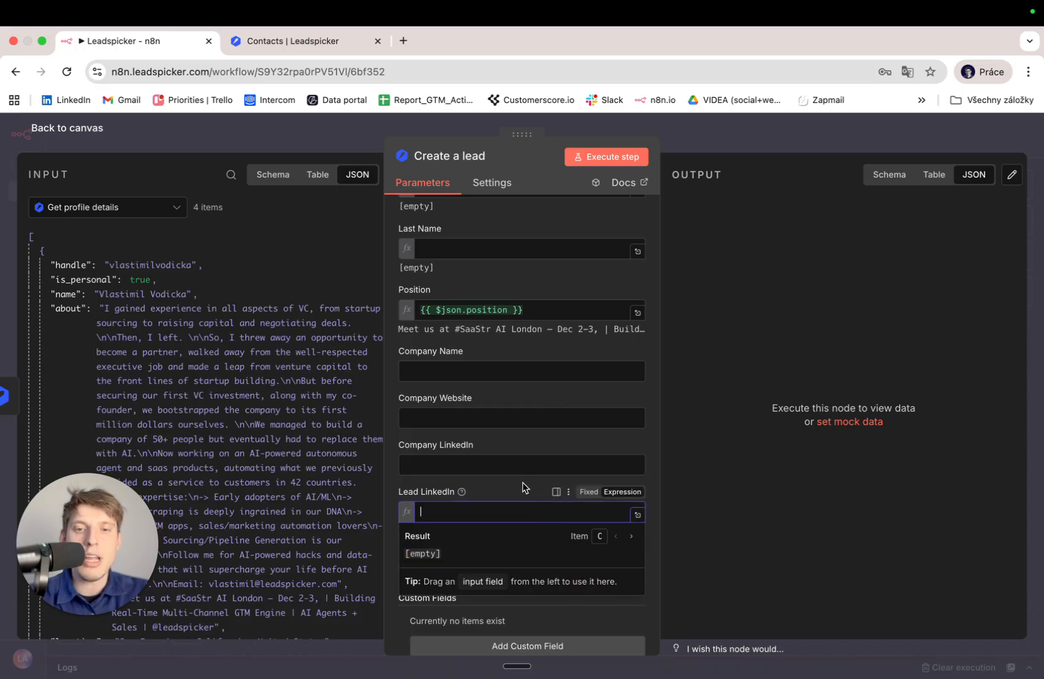
click(520, 483)
scroll(512, 397, up, 2)
scroll(512, 397, up, 1)
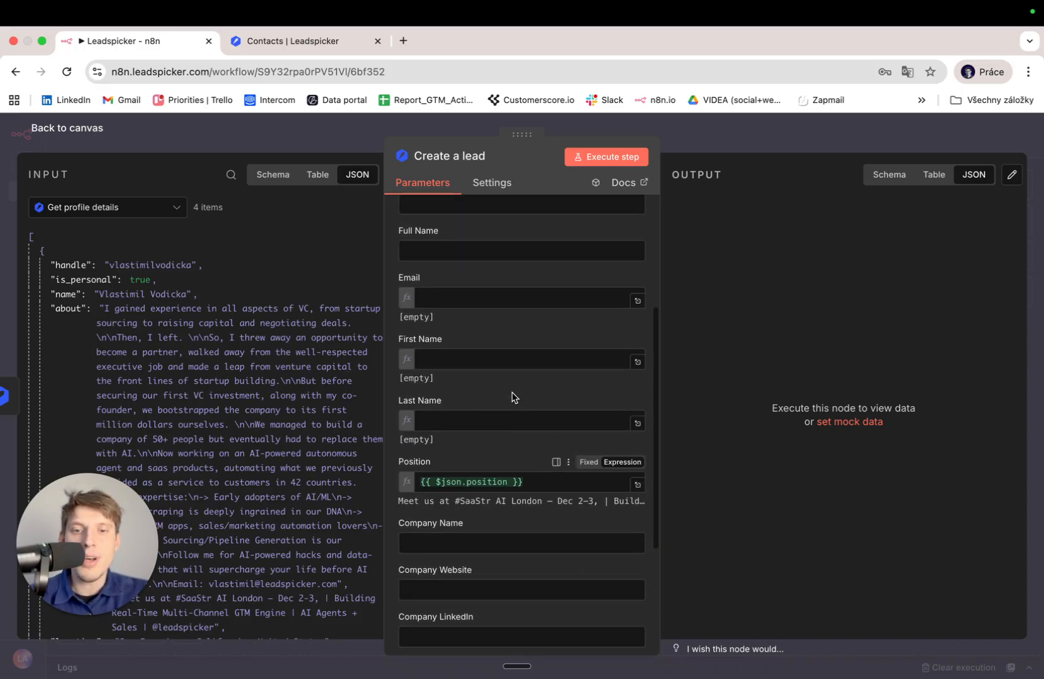
click(504, 481)
key(super+a)
key(BackSpace)
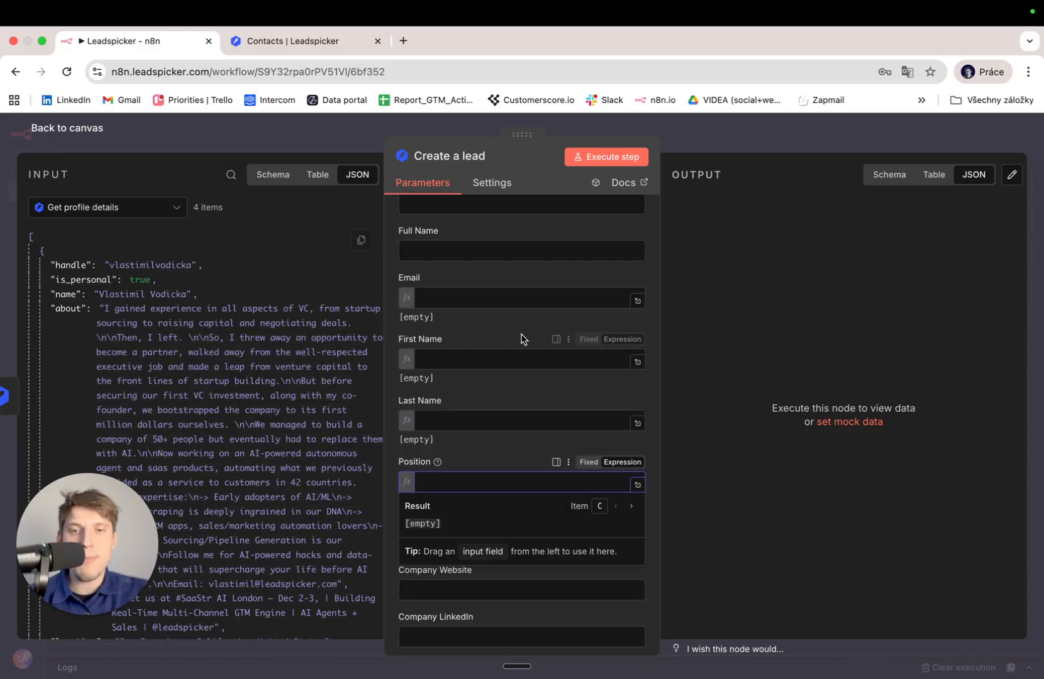
click(509, 331)
scroll(509, 340, up, 1)
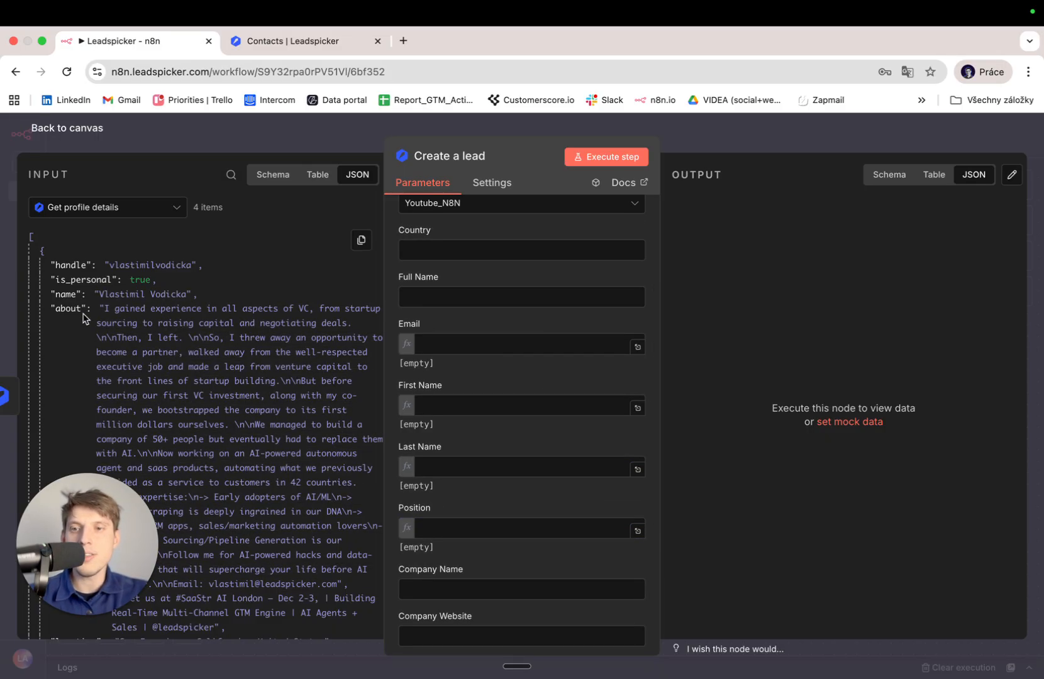
drag(65, 294, 453, 295)
Confirm the Full Name mapping and map the latest job's company_name into Company Name.
click(277, 279)
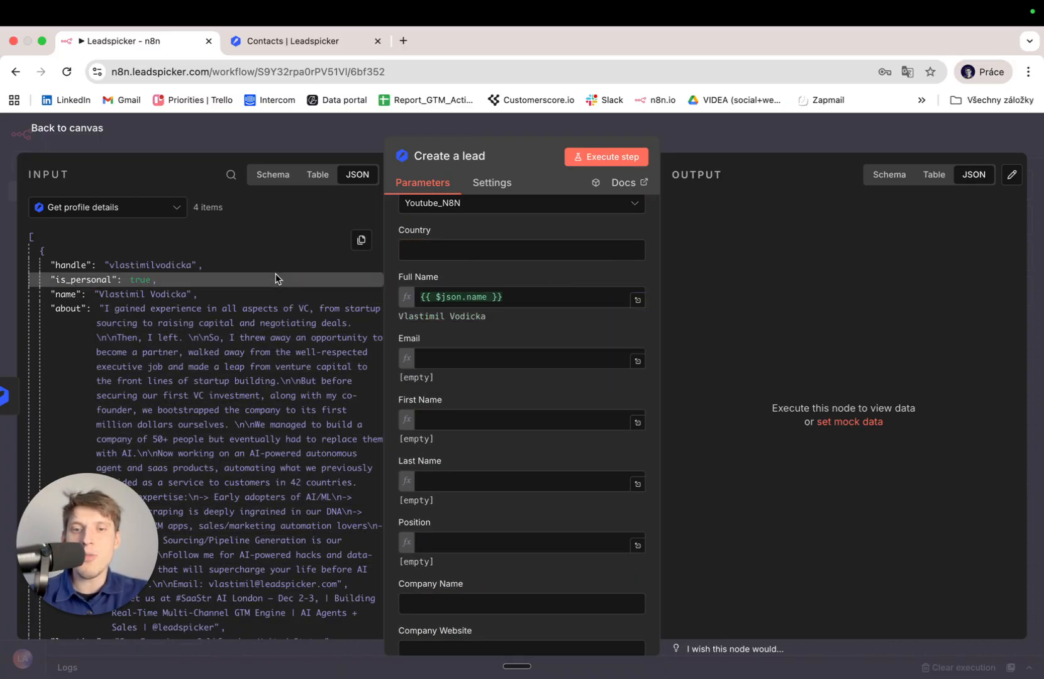
scroll(302, 332, down, 5)
scroll(302, 332, down, 15)
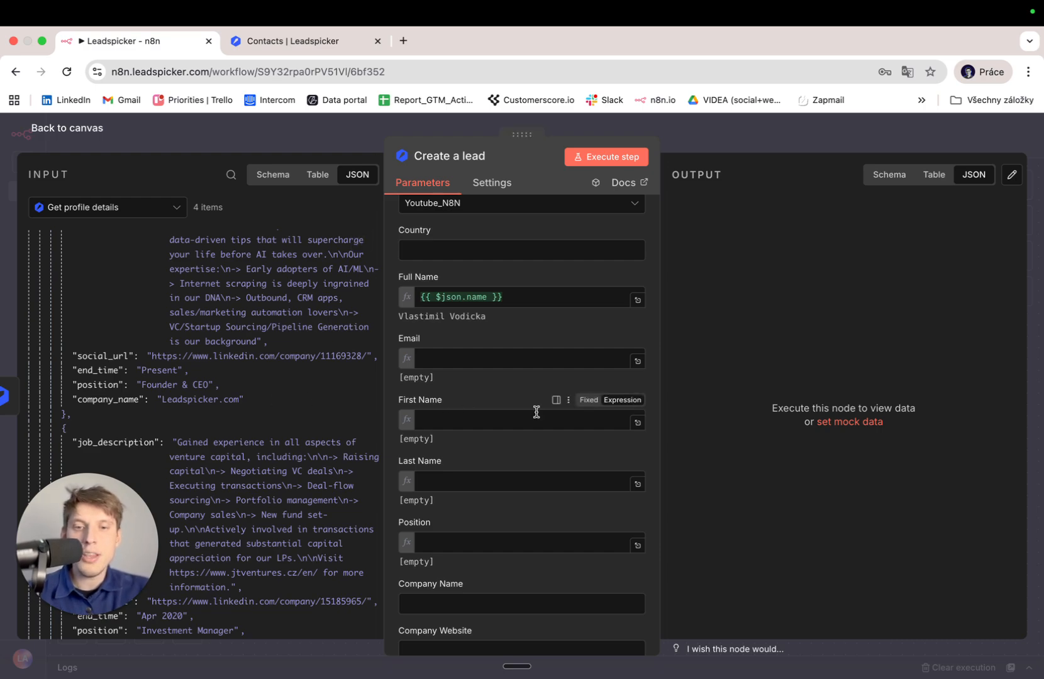
scroll(536, 412, down, 3)
drag(116, 401, 427, 469)
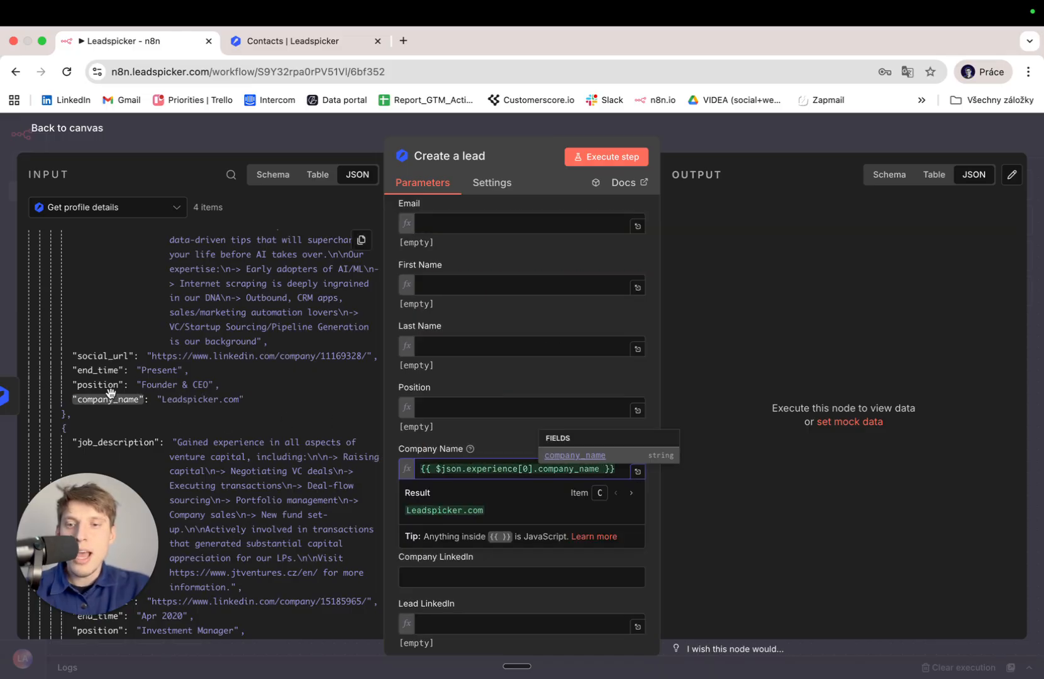
click(324, 392)
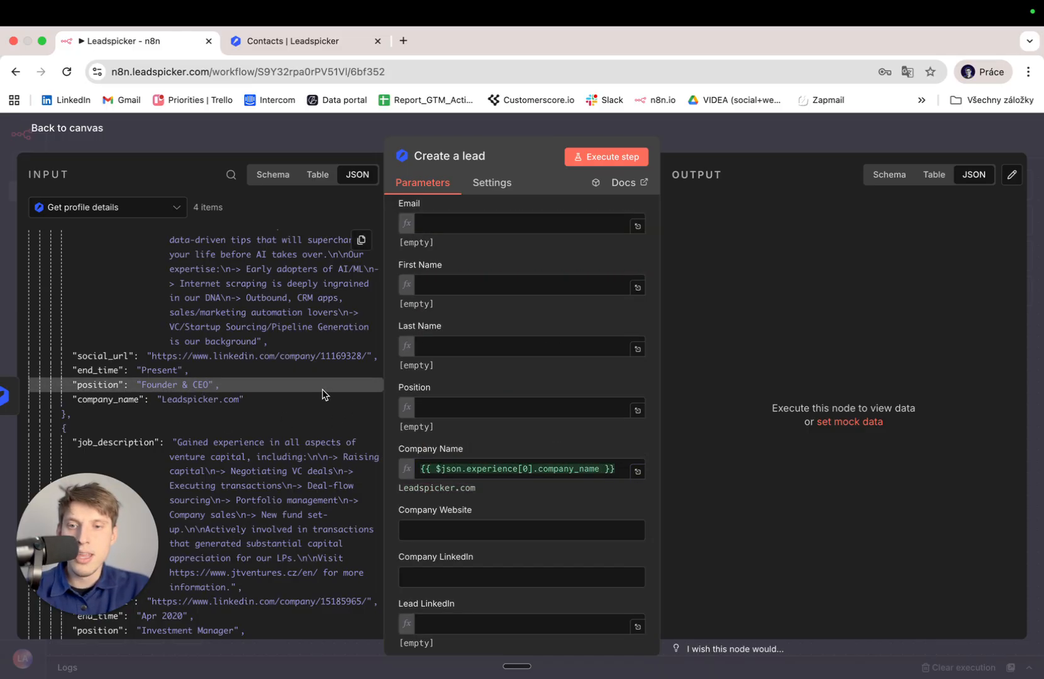
Map the latest job's social_url into the Company LinkedIn field.
scroll(252, 398, up, 3)
scroll(252, 398, down, 3)
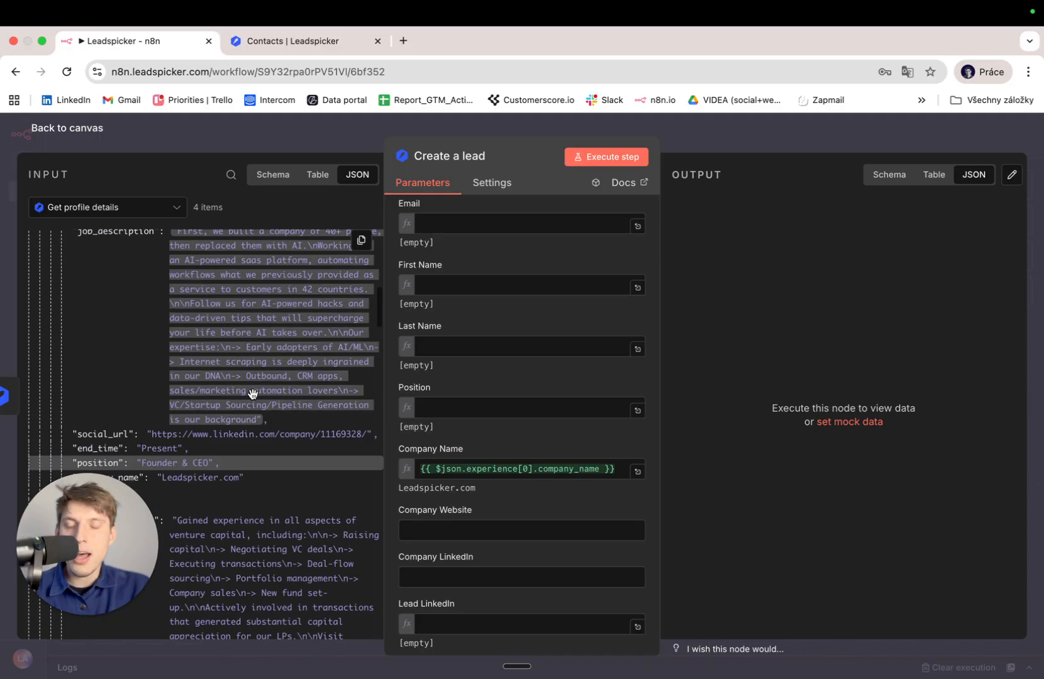
scroll(252, 399, down, 3)
scroll(253, 398, up, 2)
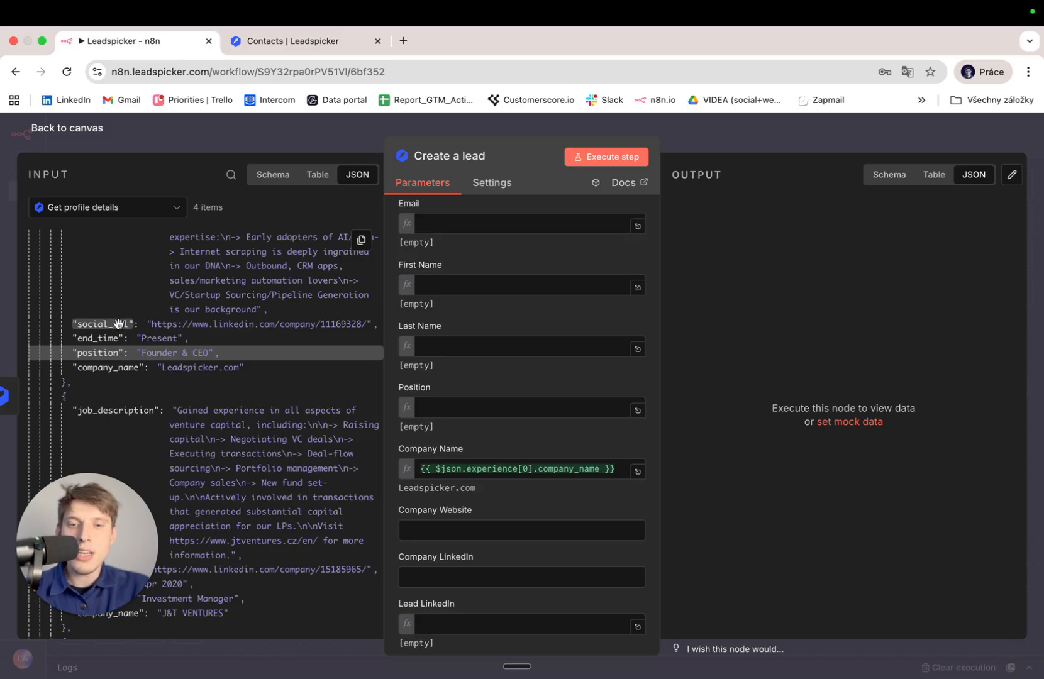
drag(119, 324, 434, 578)
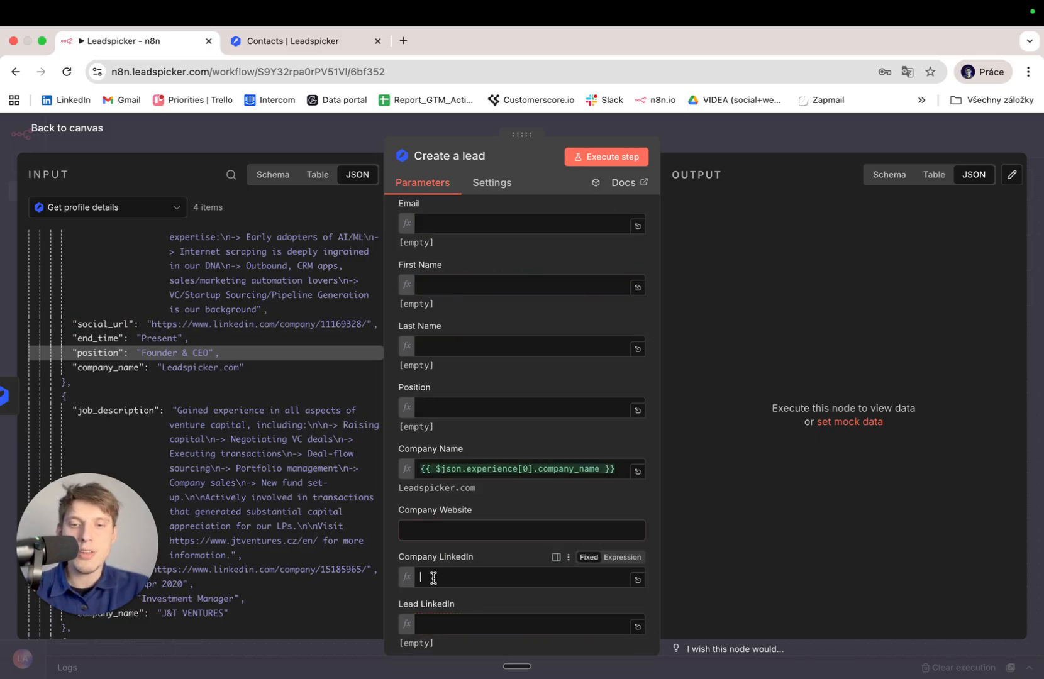
click(496, 502)
Map the profile's social_url into the Lead LinkedIn field.
scroll(499, 503, down, 3)
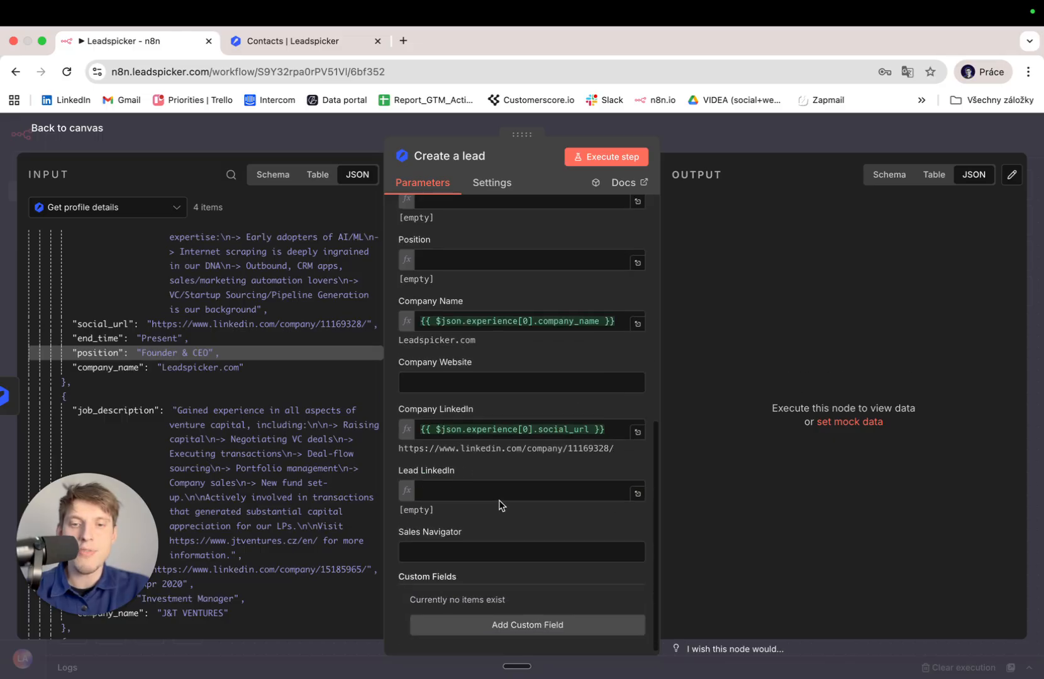
scroll(272, 412, up, 5)
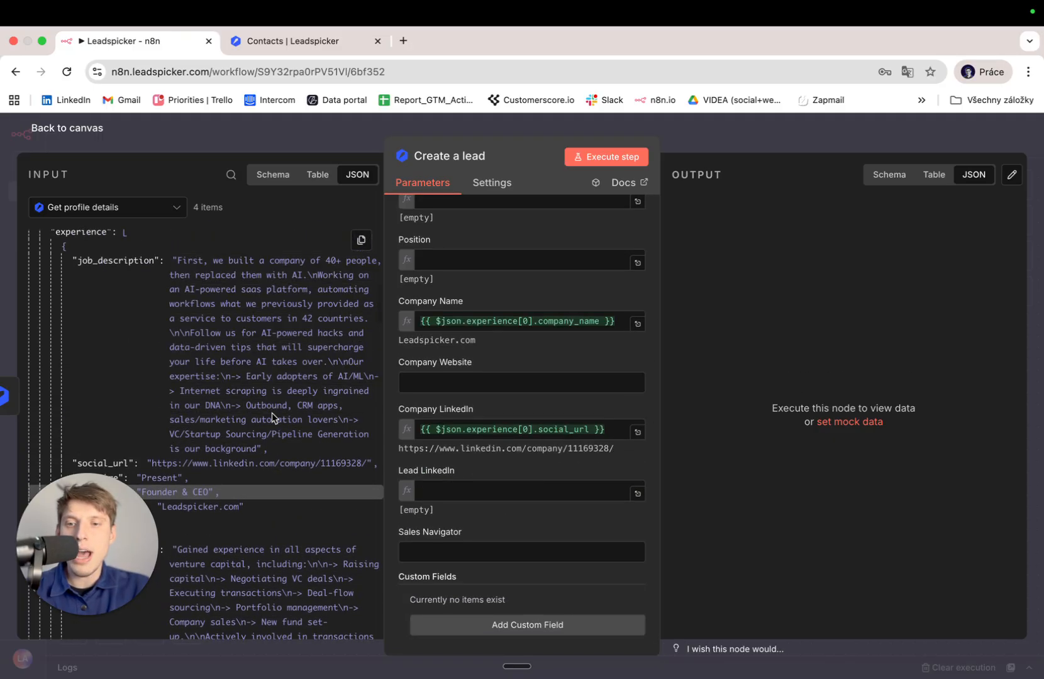
scroll(272, 412, up, 4)
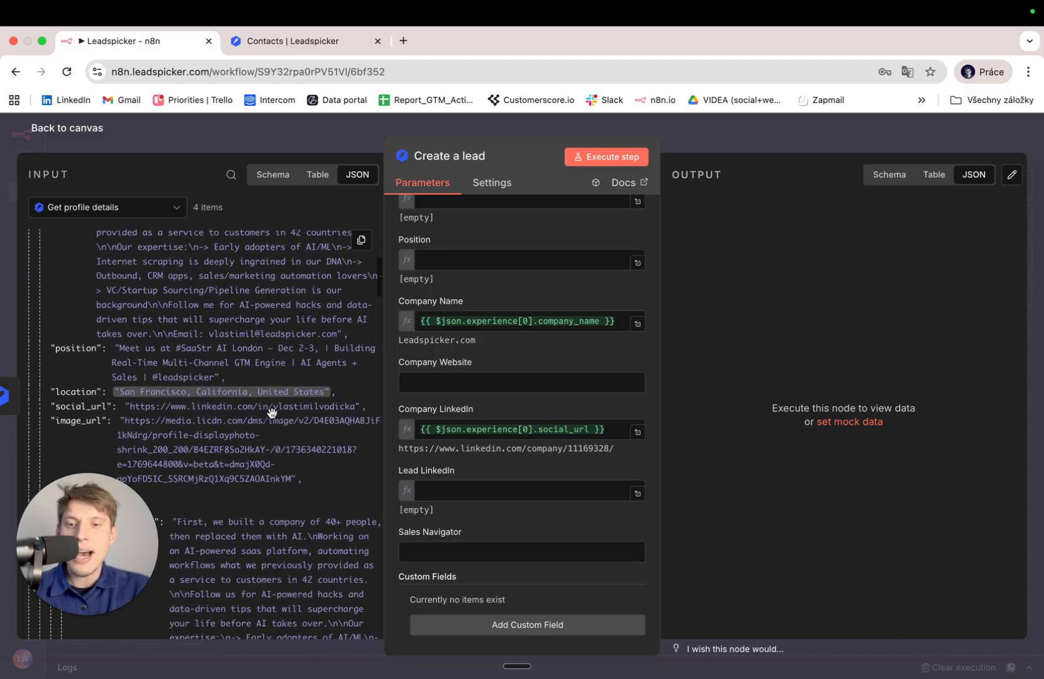
scroll(272, 412, up, 6)
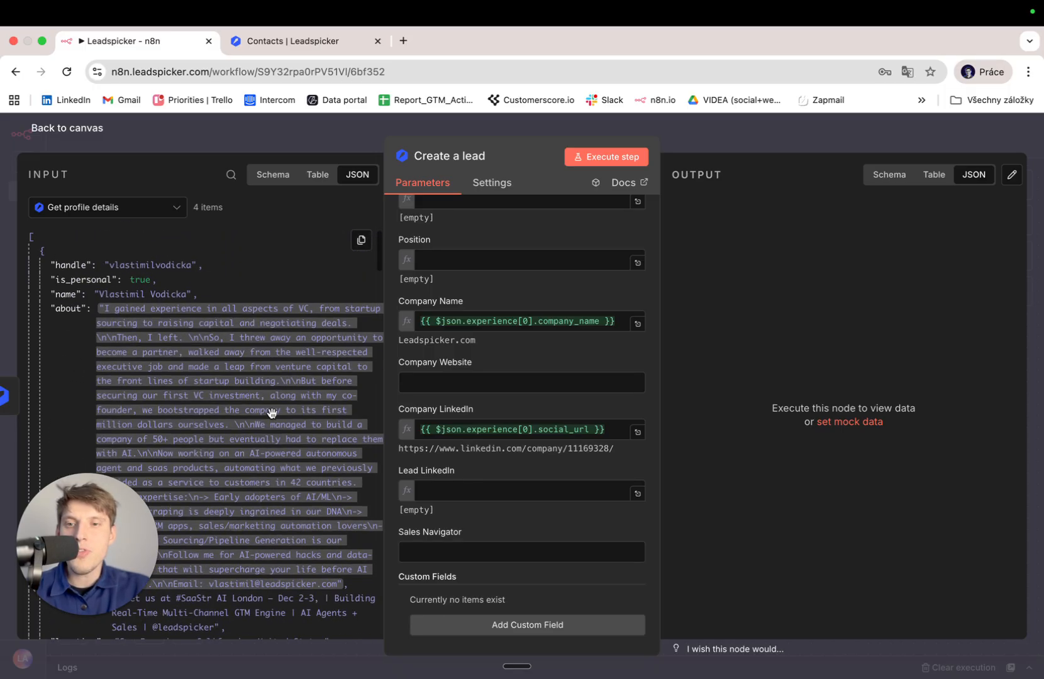
scroll(272, 413, down, 8)
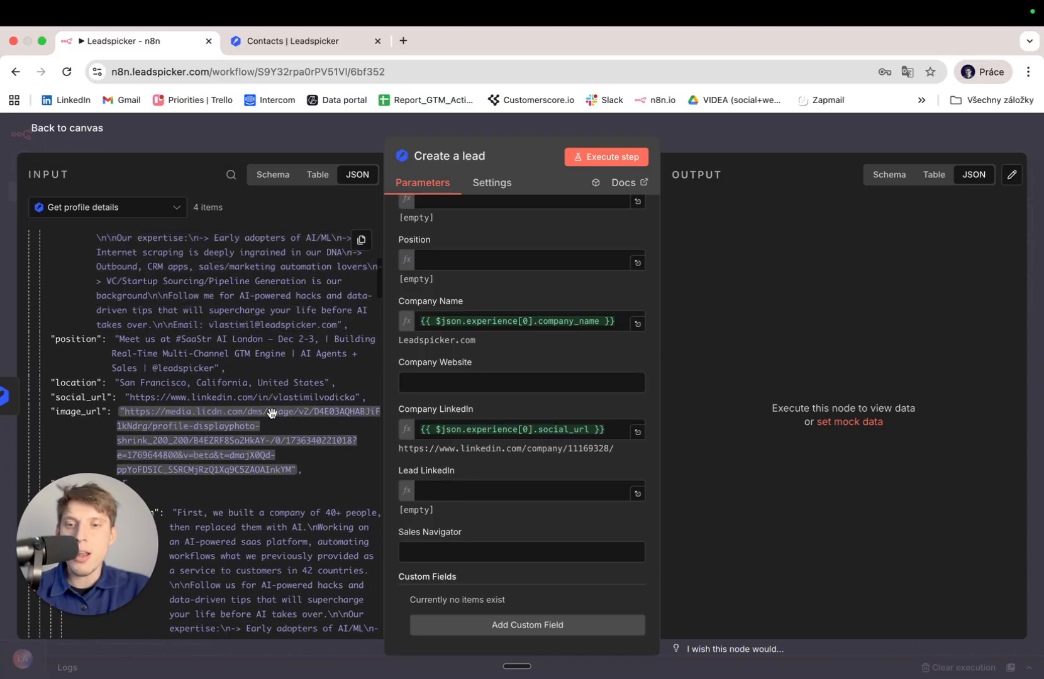
drag(95, 397, 454, 497)
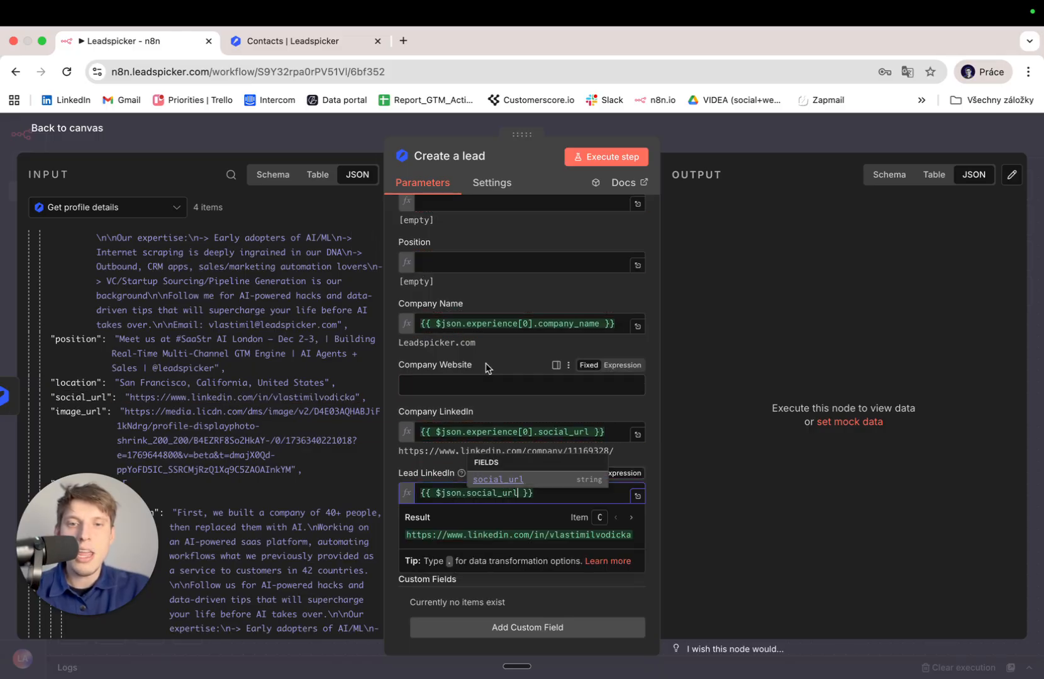
Map experience[0].position into Position, then check the campaign's contacts in Leadspicker.
scroll(263, 340, up, 8)
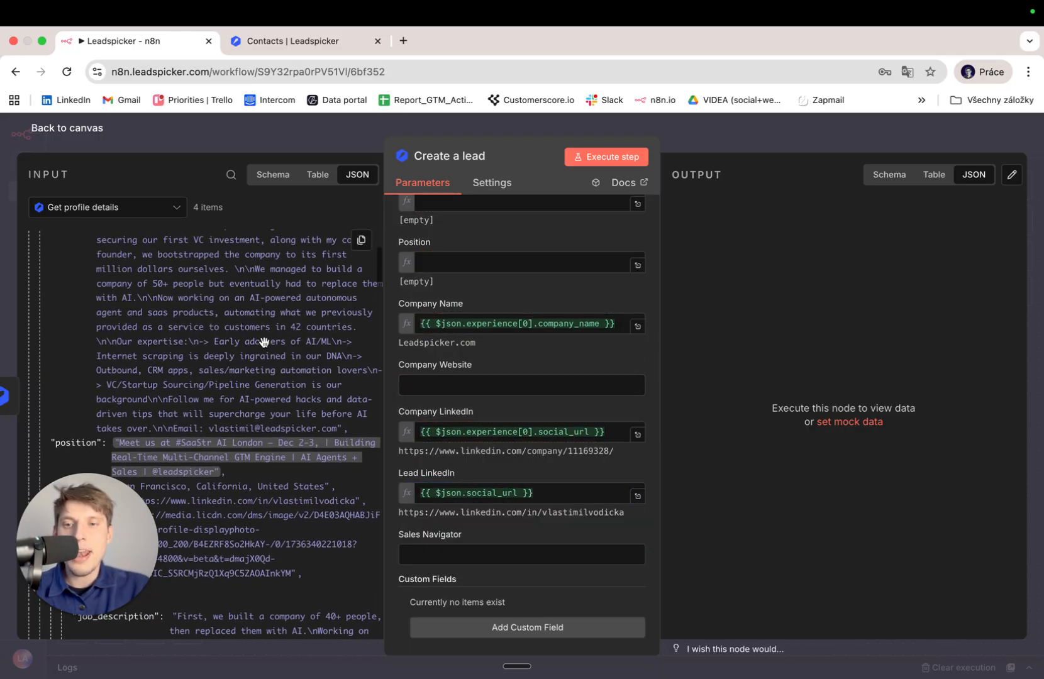
scroll(263, 341, down, 10)
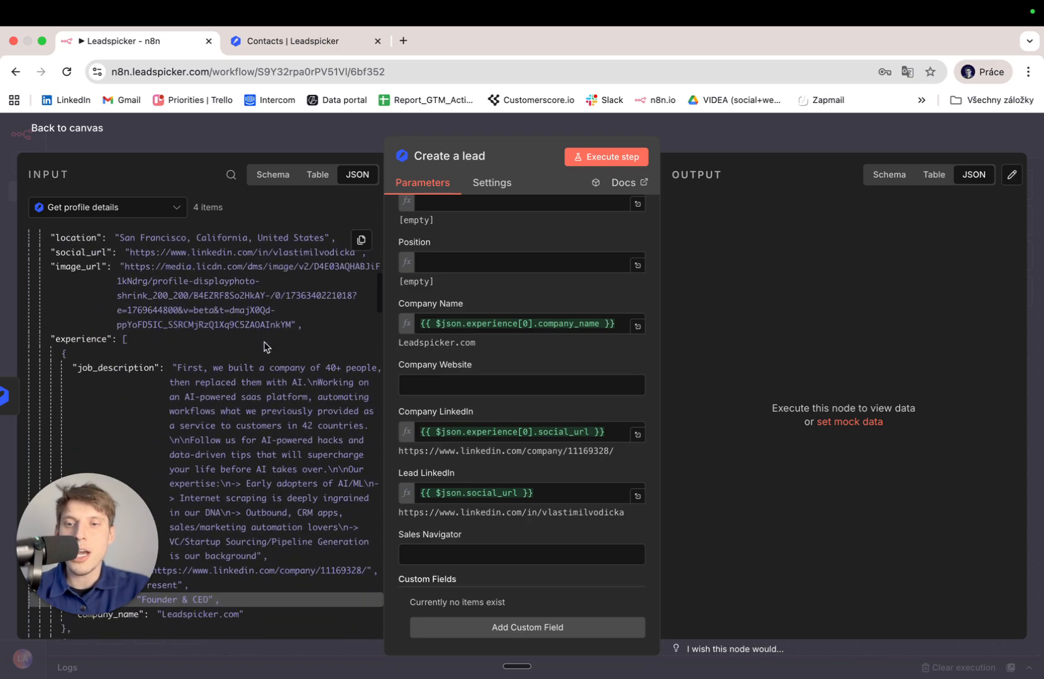
scroll(478, 373, up, 5)
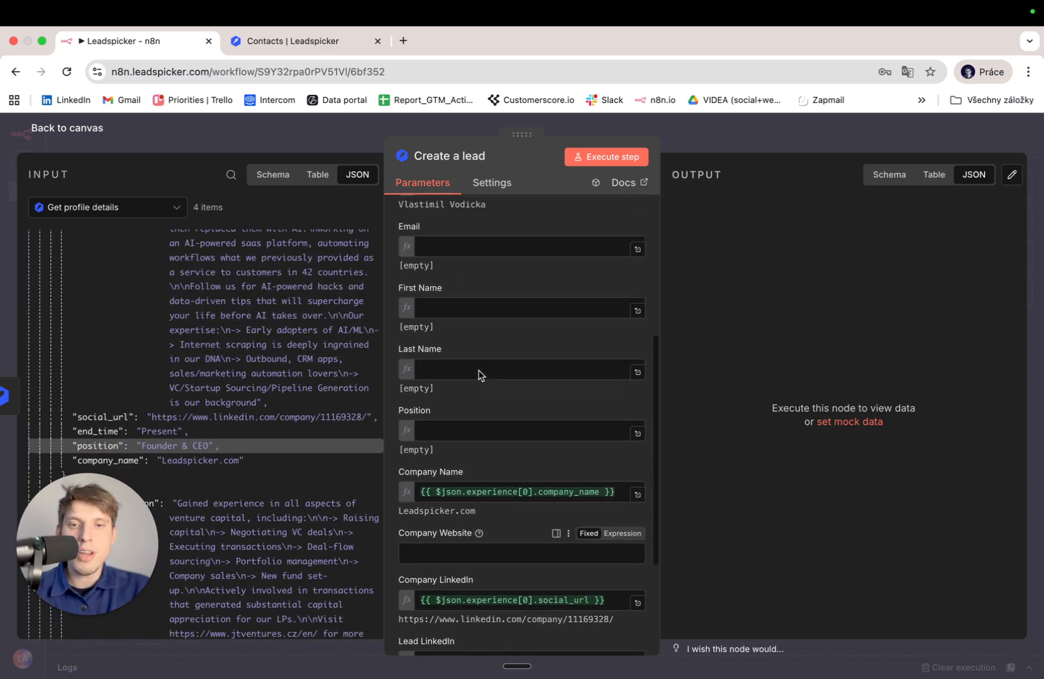
drag(111, 447, 444, 476)
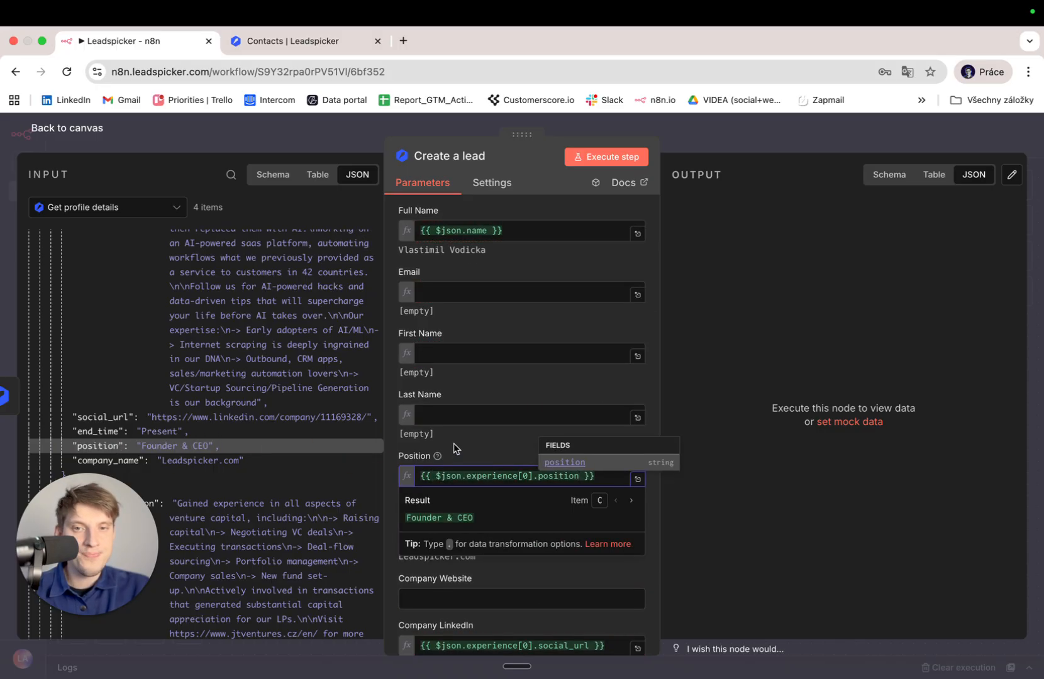
scroll(454, 448, up, 5)
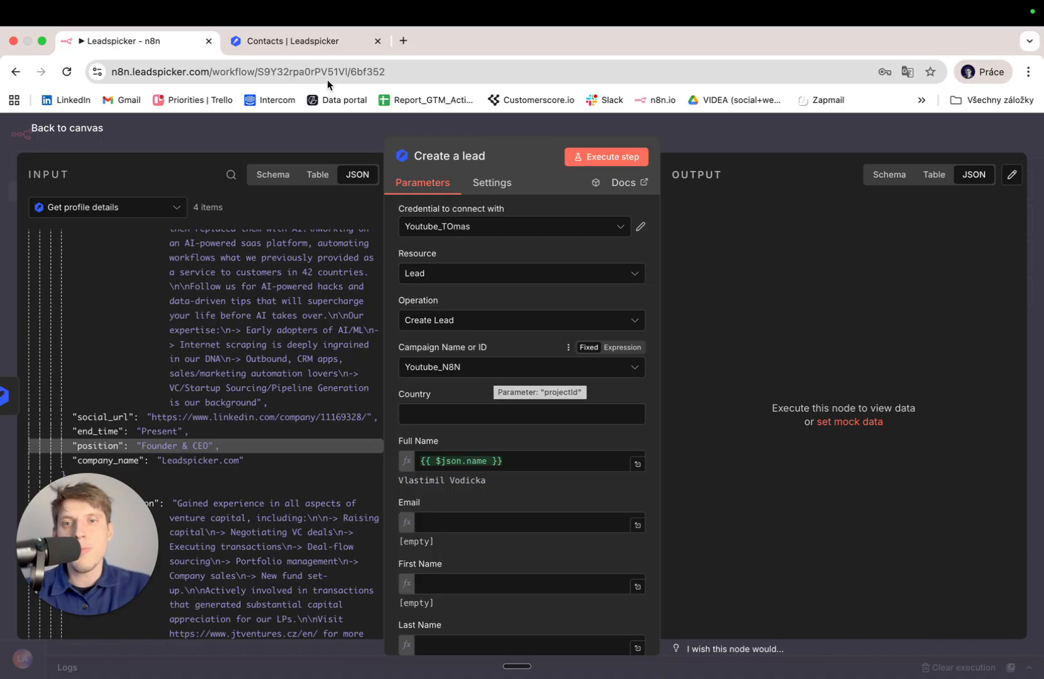
click(298, 43)
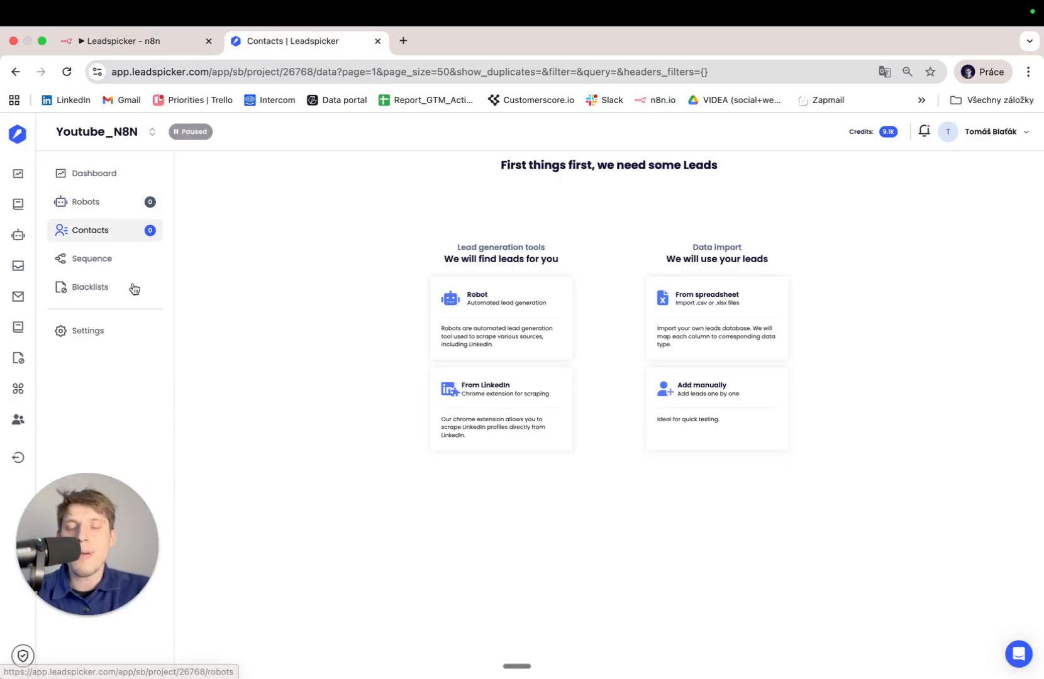
Execute the Create a lead step, then reload Leadspicker's Youtube_N8N contacts to see the four leads.
click(141, 52)
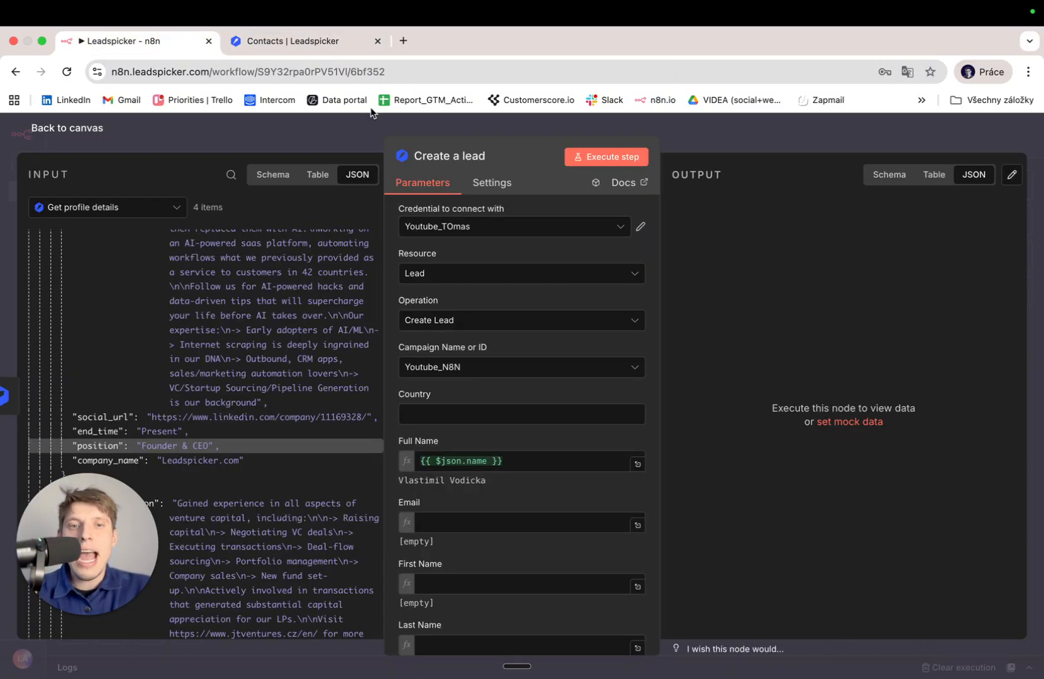
click(612, 156)
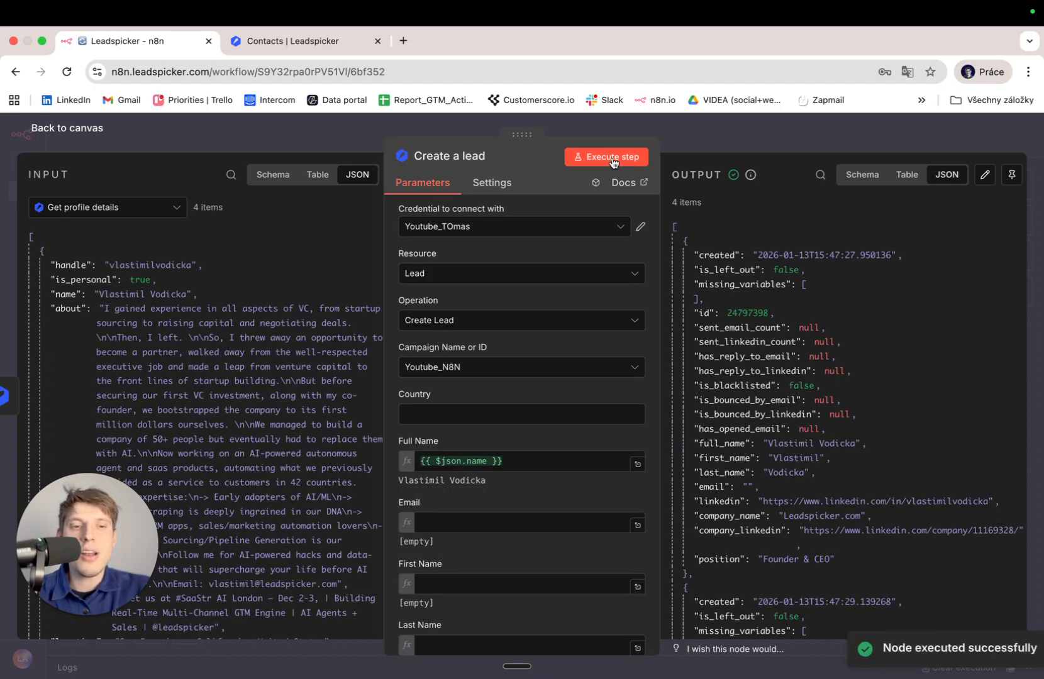
click(246, 42)
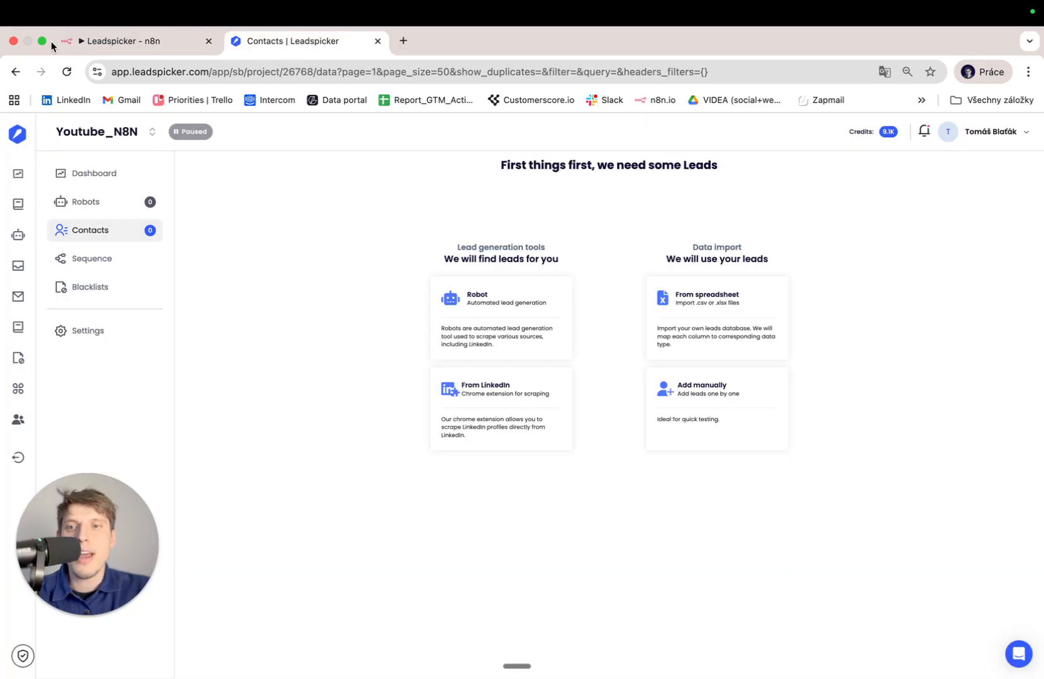
click(66, 73)
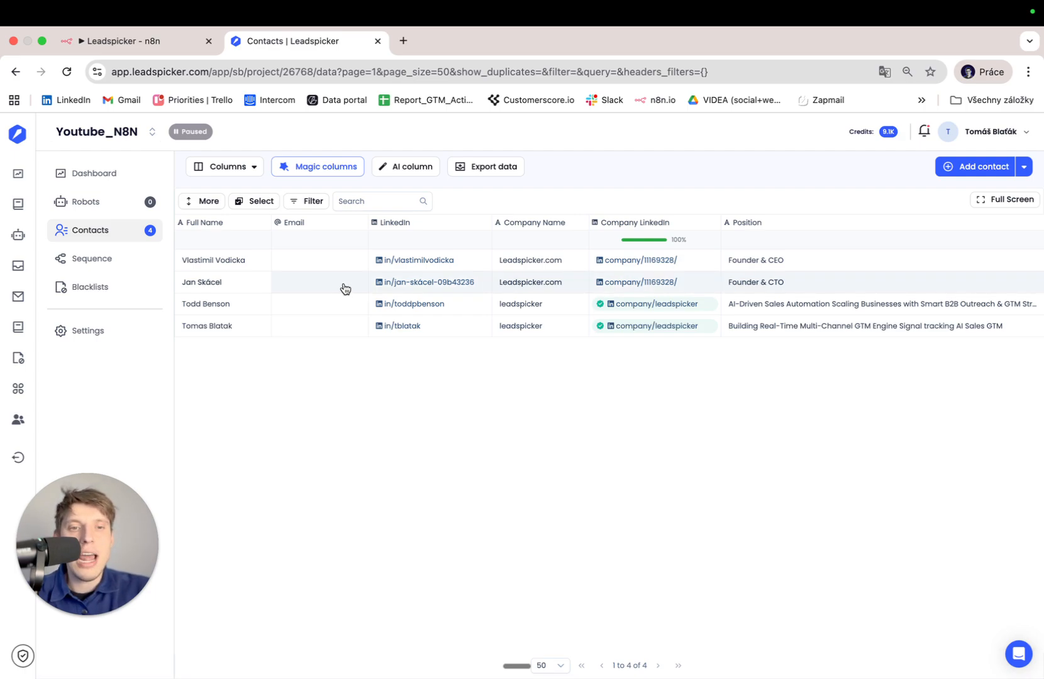
Preview the LinkedIn Department Headcount magic column's department choices, then close it without adding.
click(338, 167)
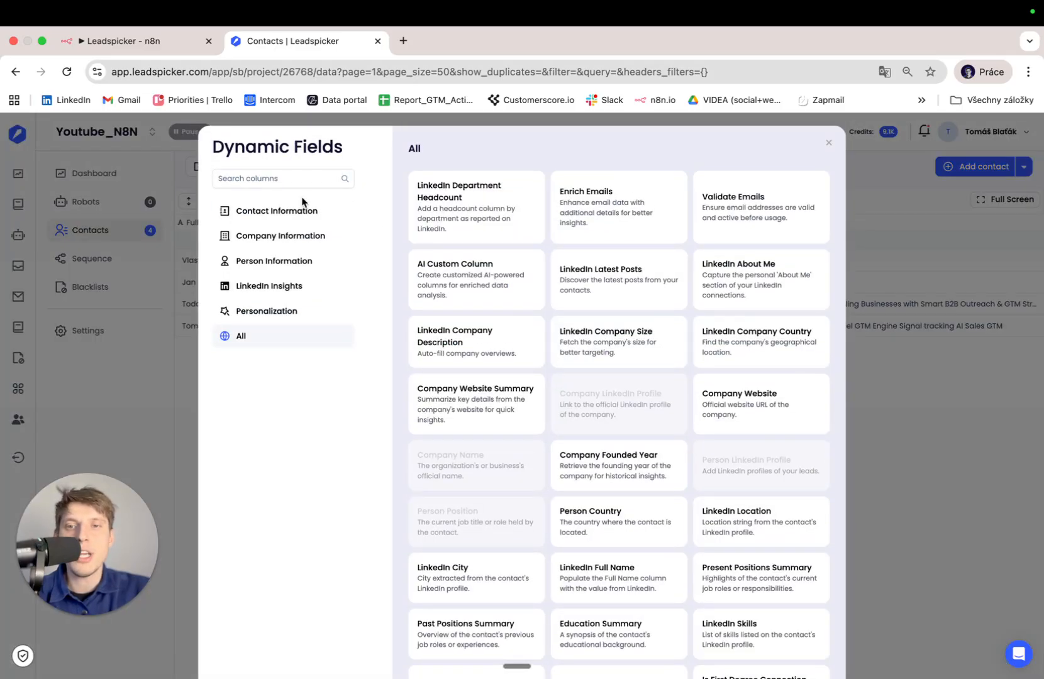
click(470, 197)
click(590, 400)
click(591, 399)
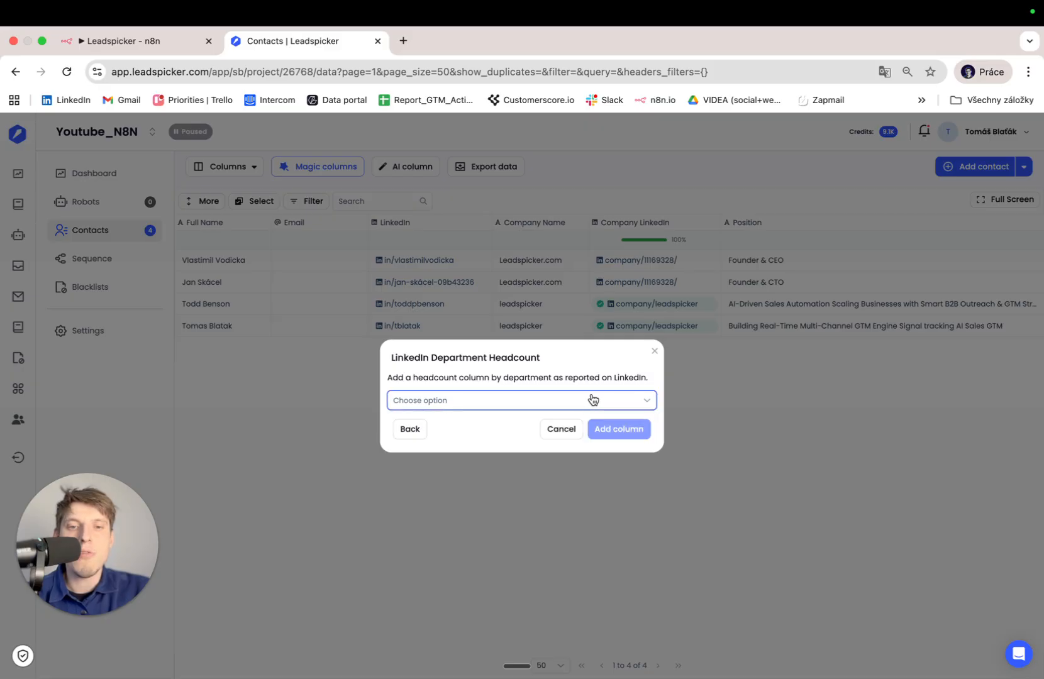
click(654, 351)
Search the magic columns for LinkedIn and add the LinkedIn Company Description column.
click(337, 166)
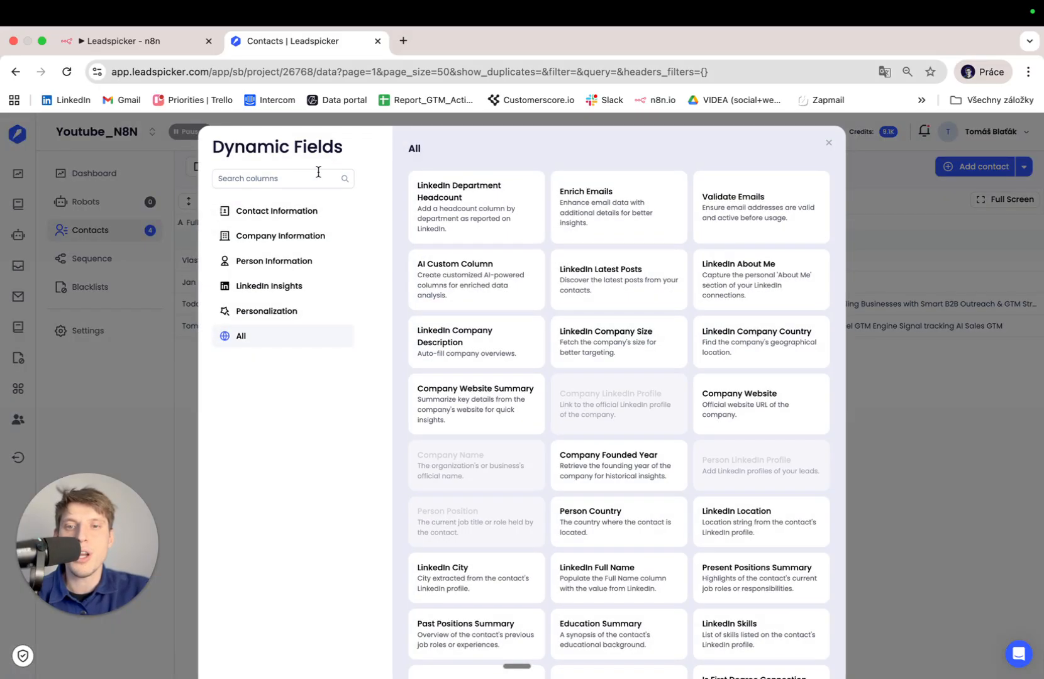
click(290, 177)
text(linke)
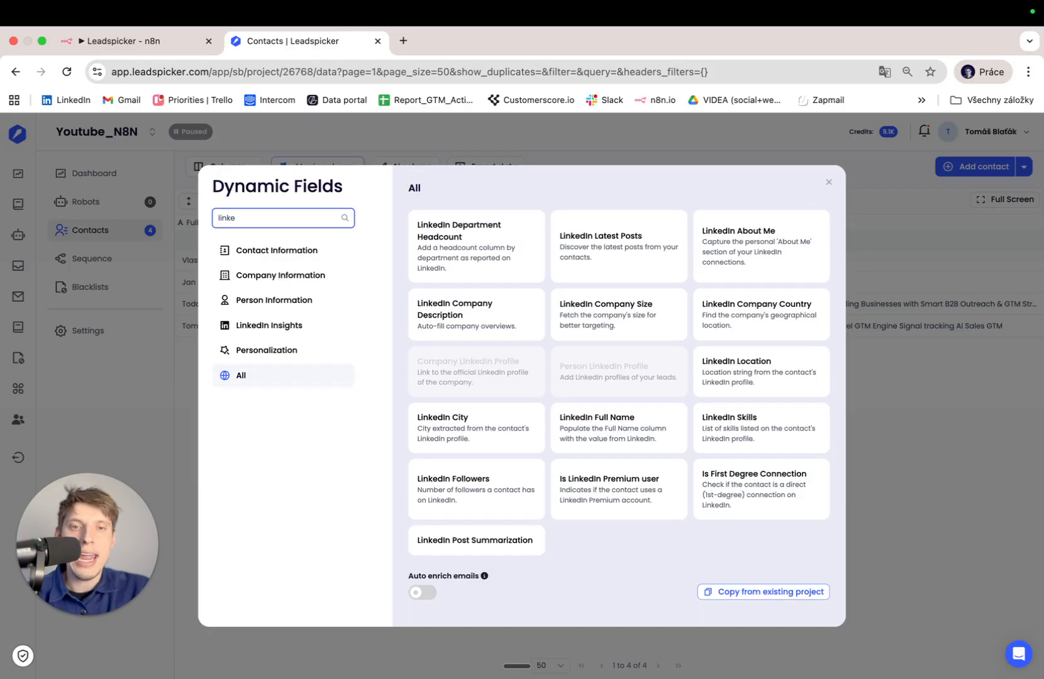
click(503, 336)
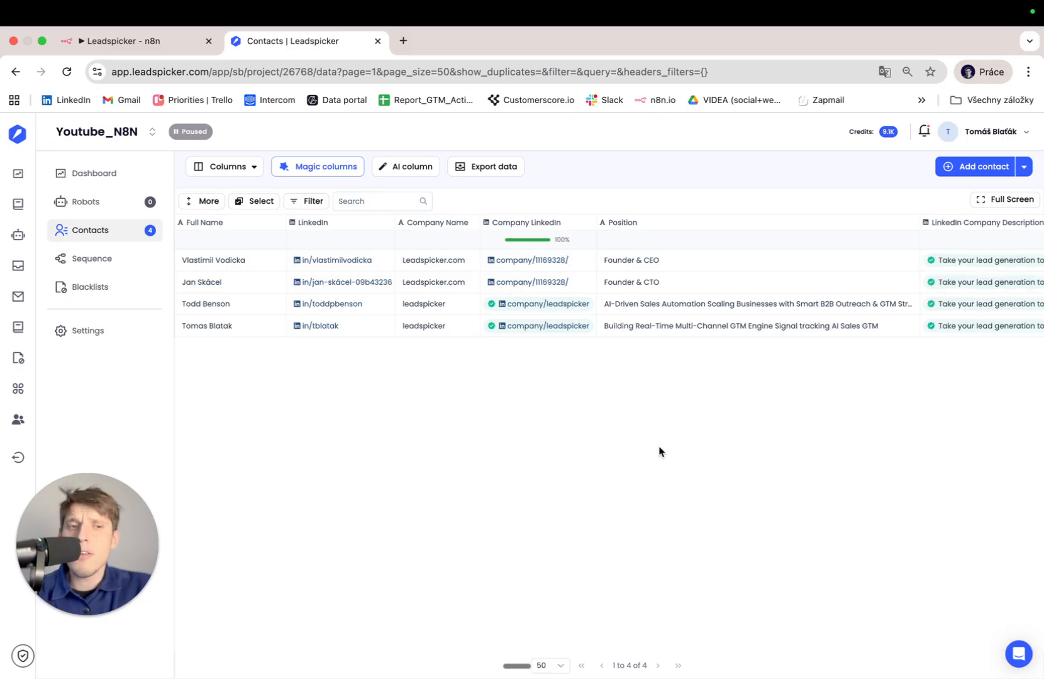
scroll(788, 304, right, 5)
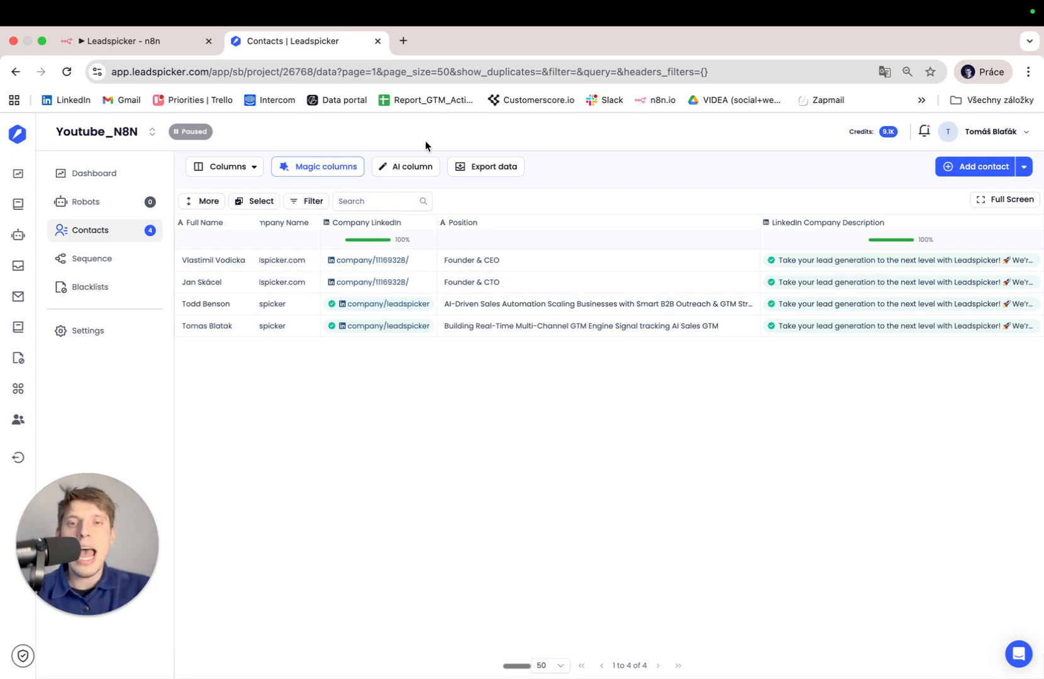
Clear the magic column search, close the catalogue, and start a new AI column prompt.
click(316, 168)
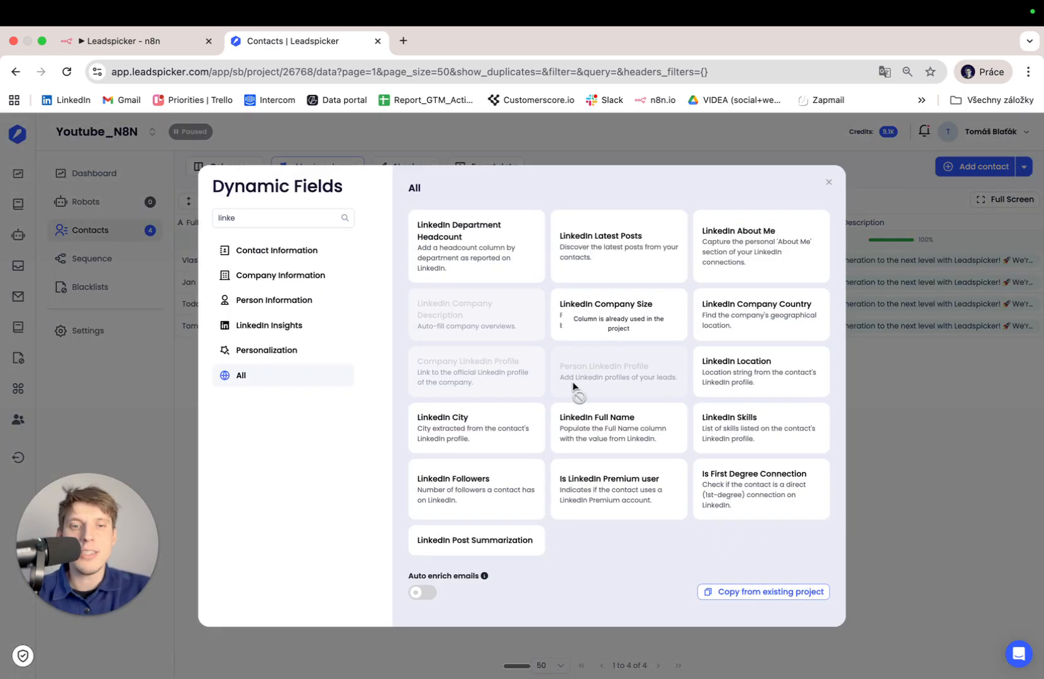
double_click(300, 218)
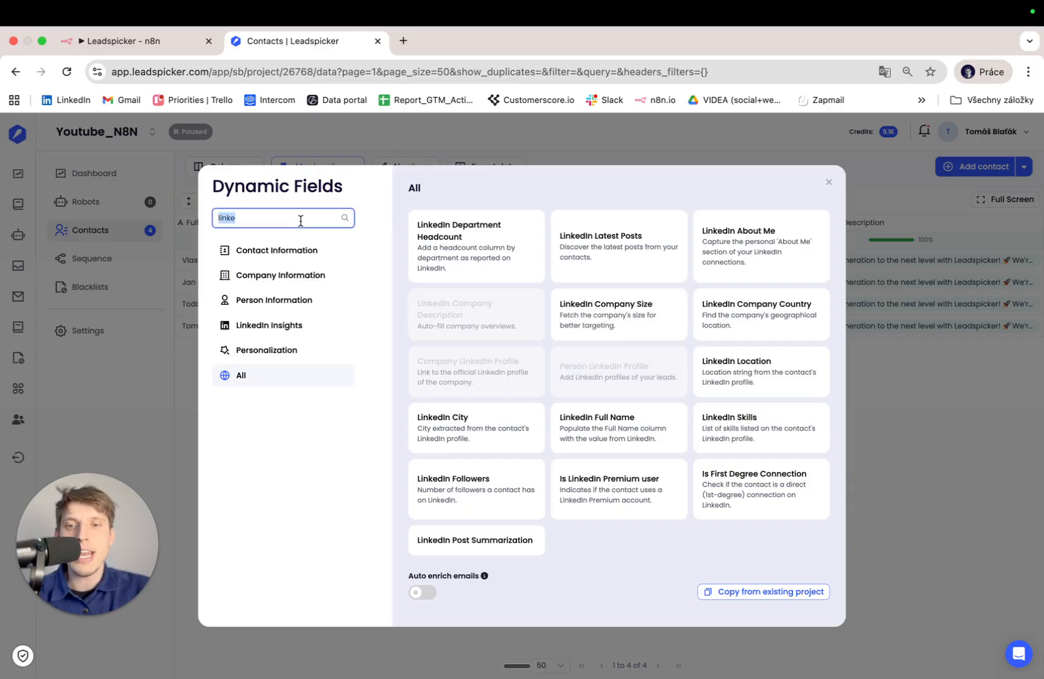
key(BackSpace)
scroll(485, 350, down, 3)
scroll(484, 348, up, 3)
click(829, 143)
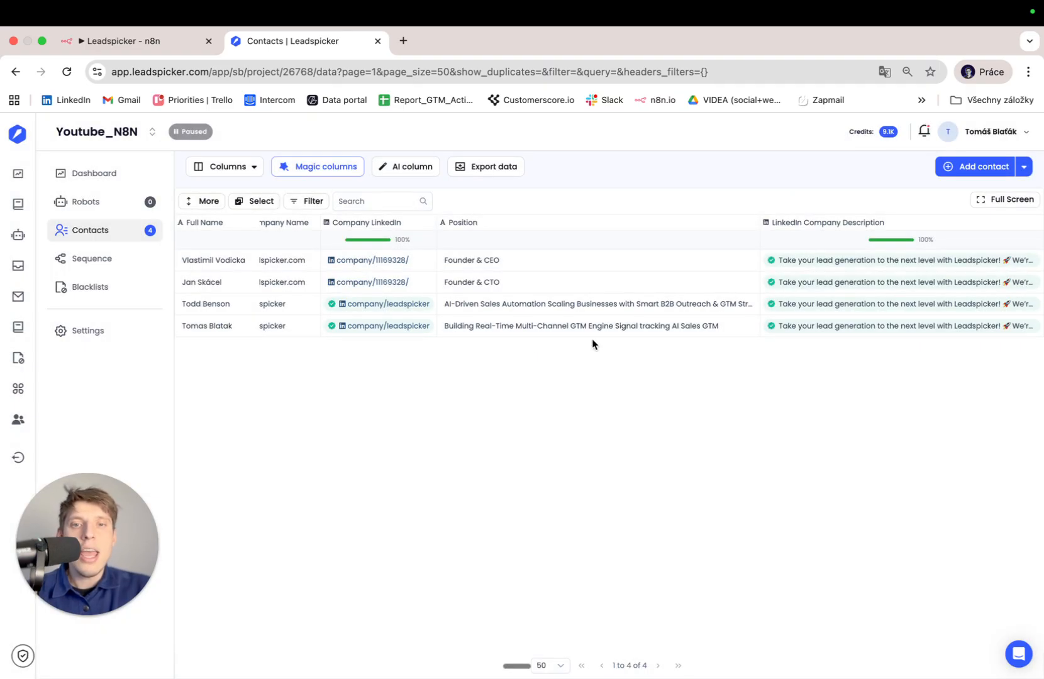
click(405, 167)
click(397, 412)
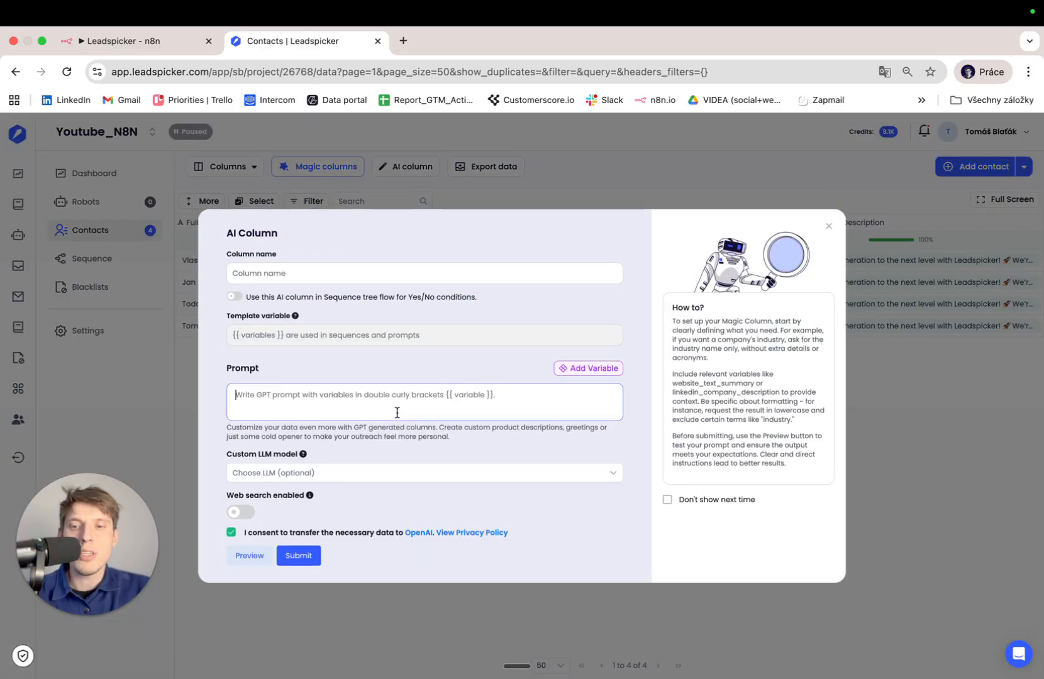
click(397, 475)
click(399, 482)
click(398, 478)
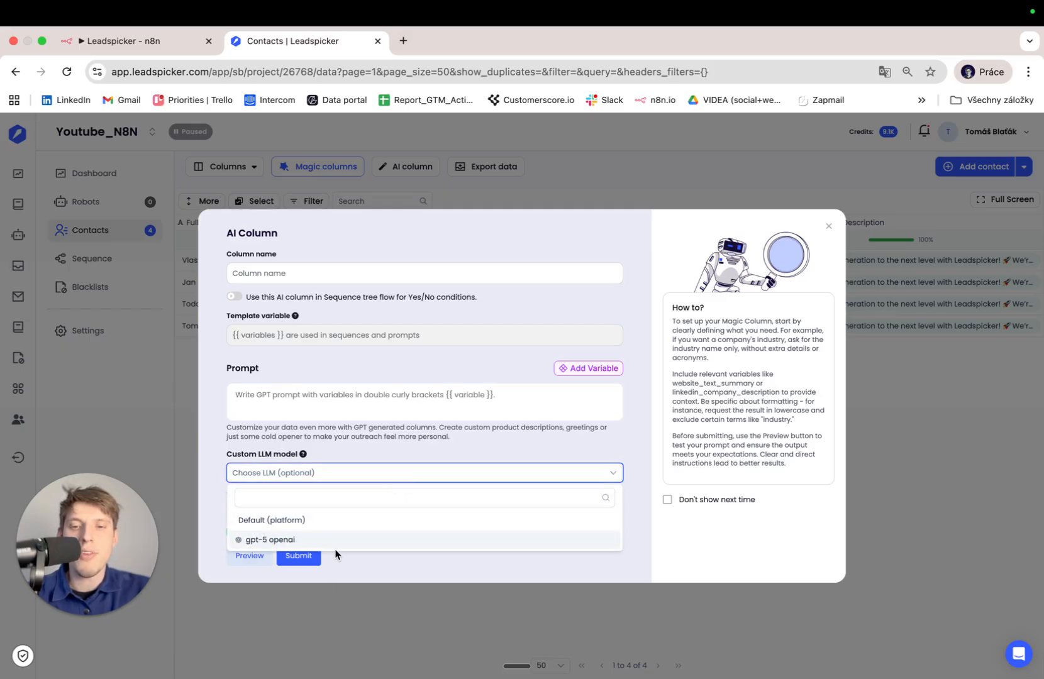
click(389, 475)
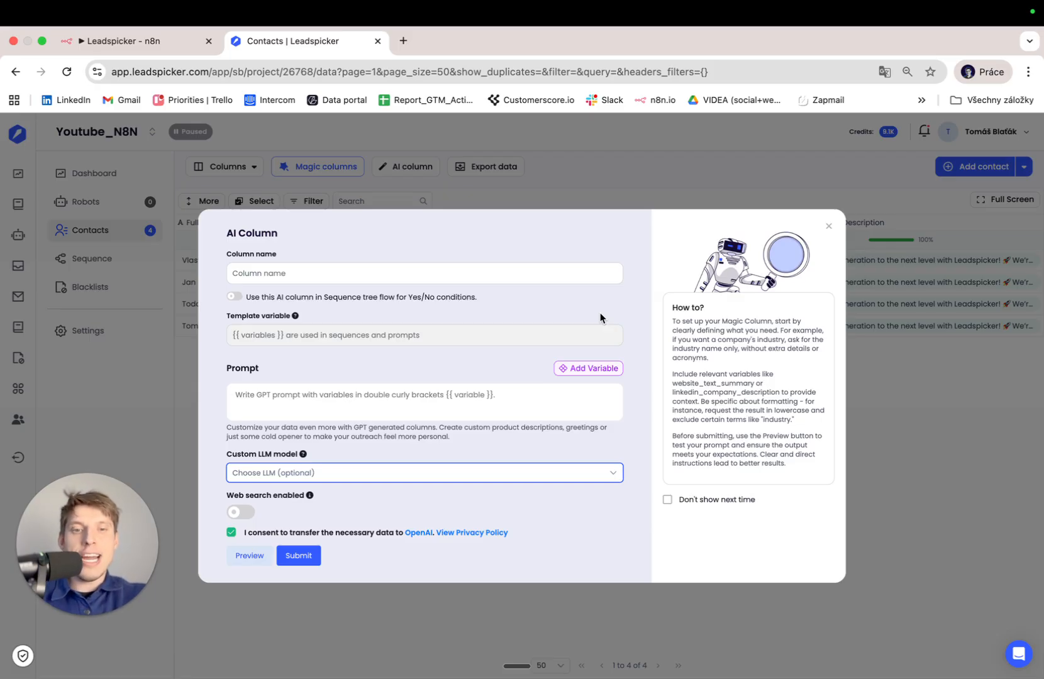
click(468, 393)
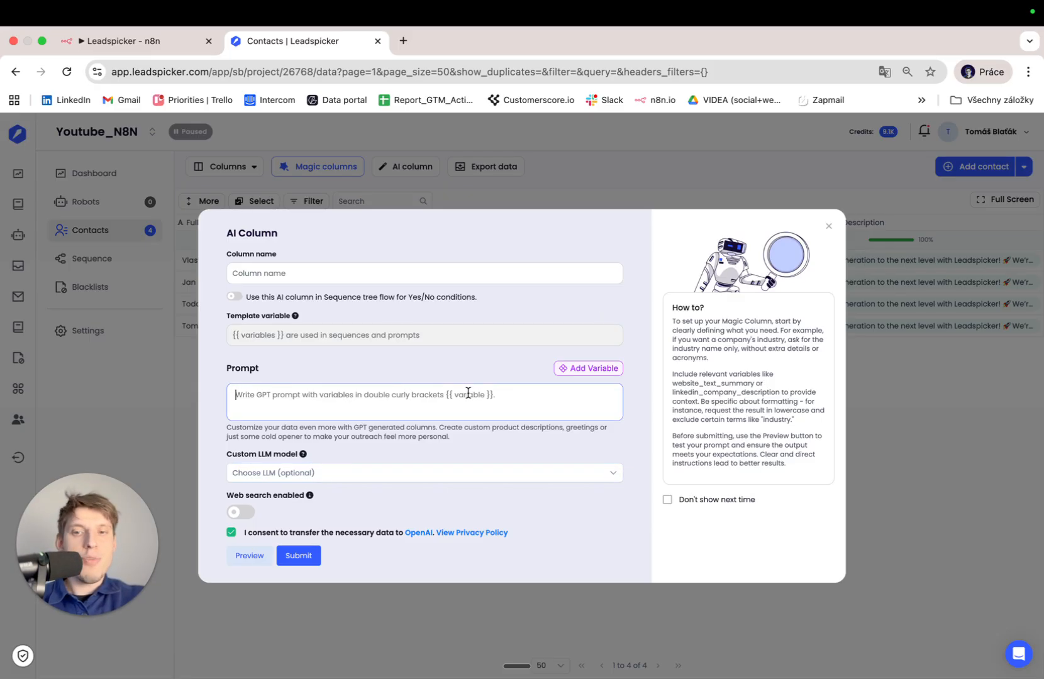
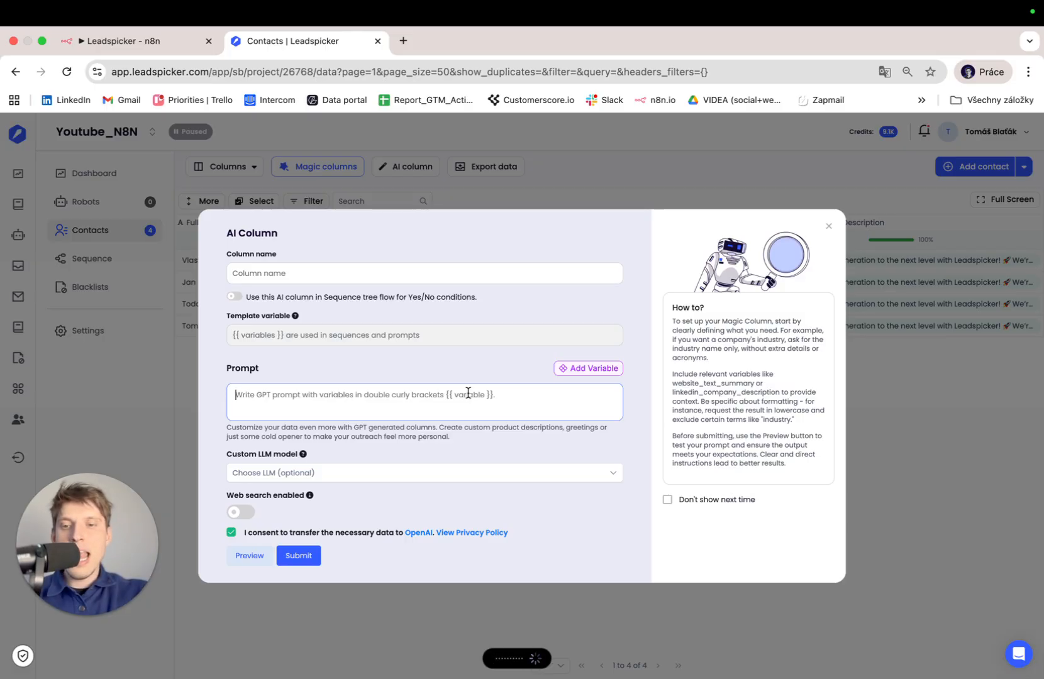
Create AI column 'test' from the linkedin_company_description variable, enabled as a sequence condition.
click(594, 368)
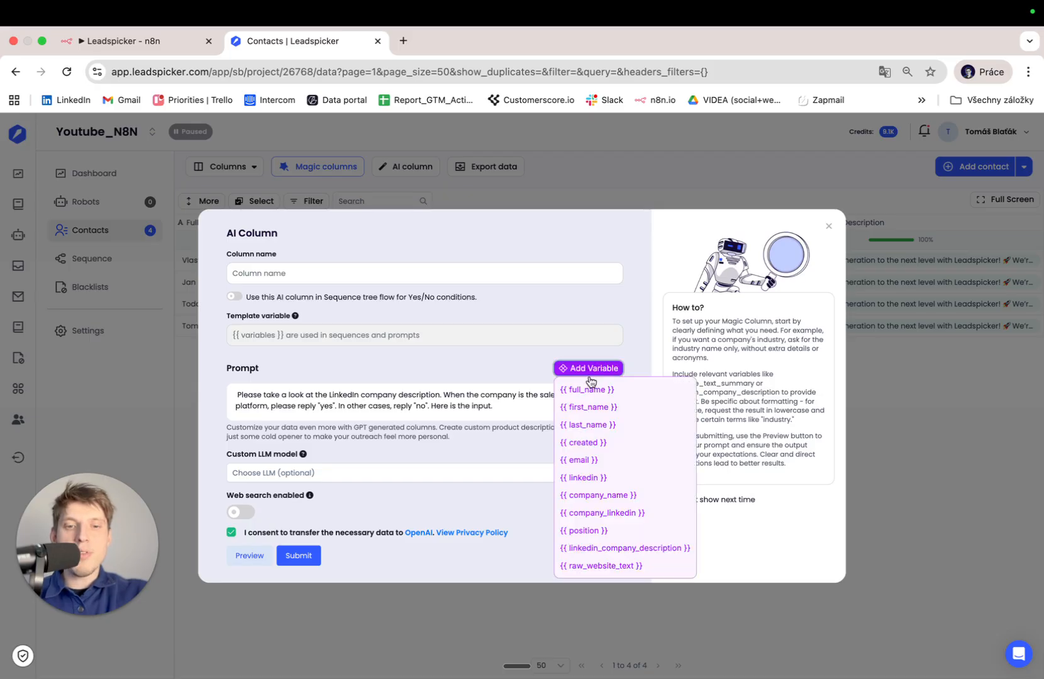
click(599, 550)
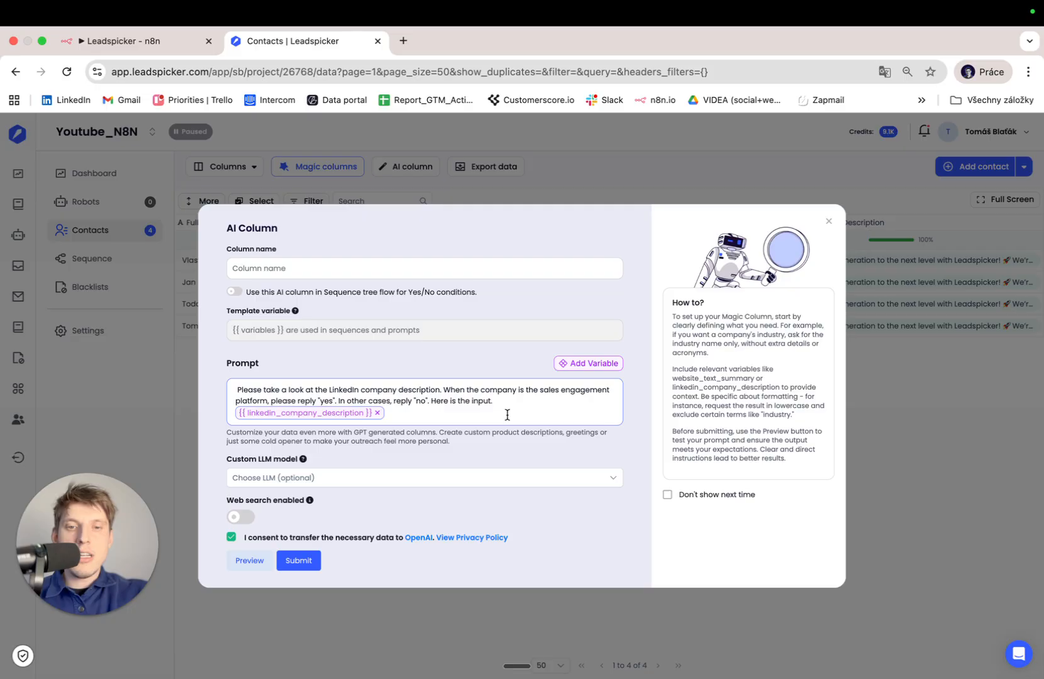
click(342, 264)
text(test)
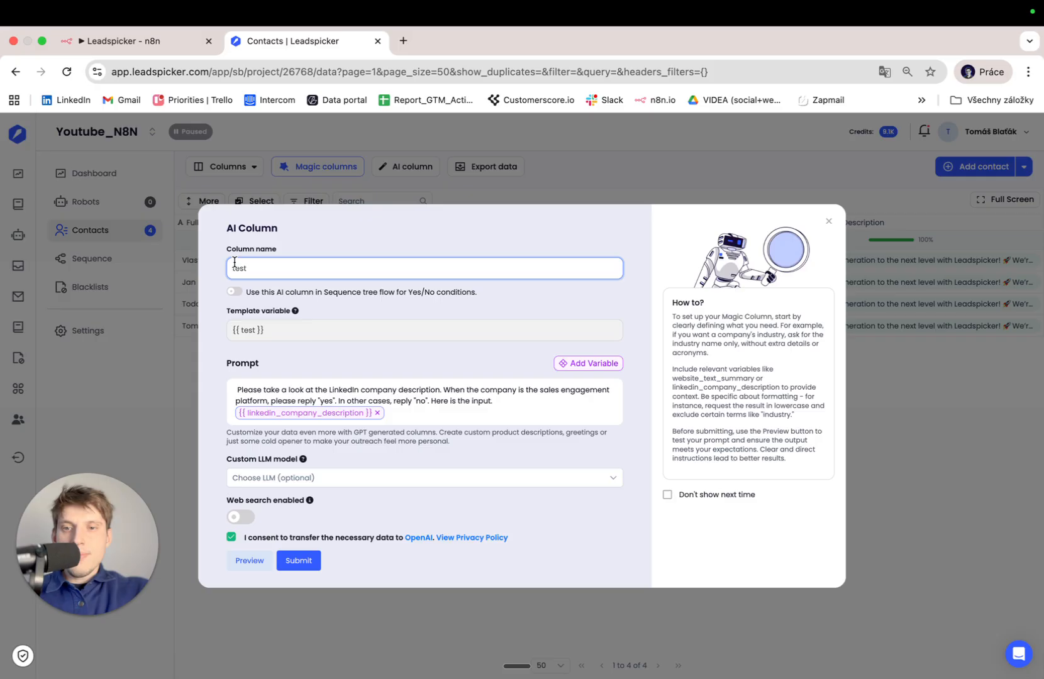
click(235, 291)
click(300, 566)
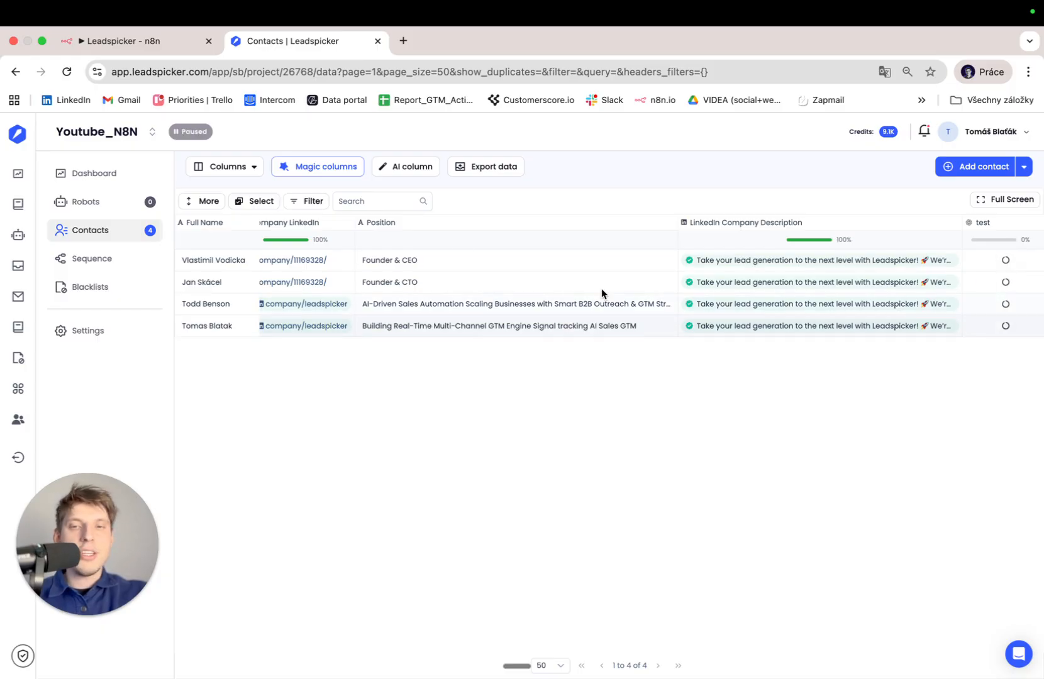
Start the sequence with the test condition and add Connected on LinkedIn under its Yes branch.
click(121, 263)
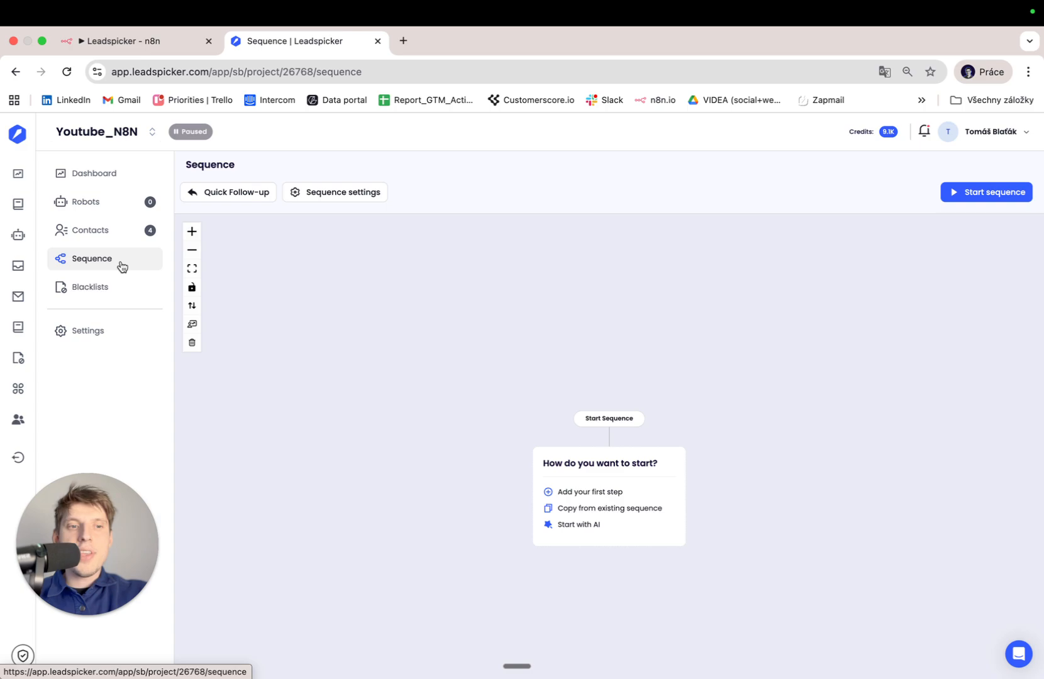
click(607, 496)
key(Escape)
click(601, 496)
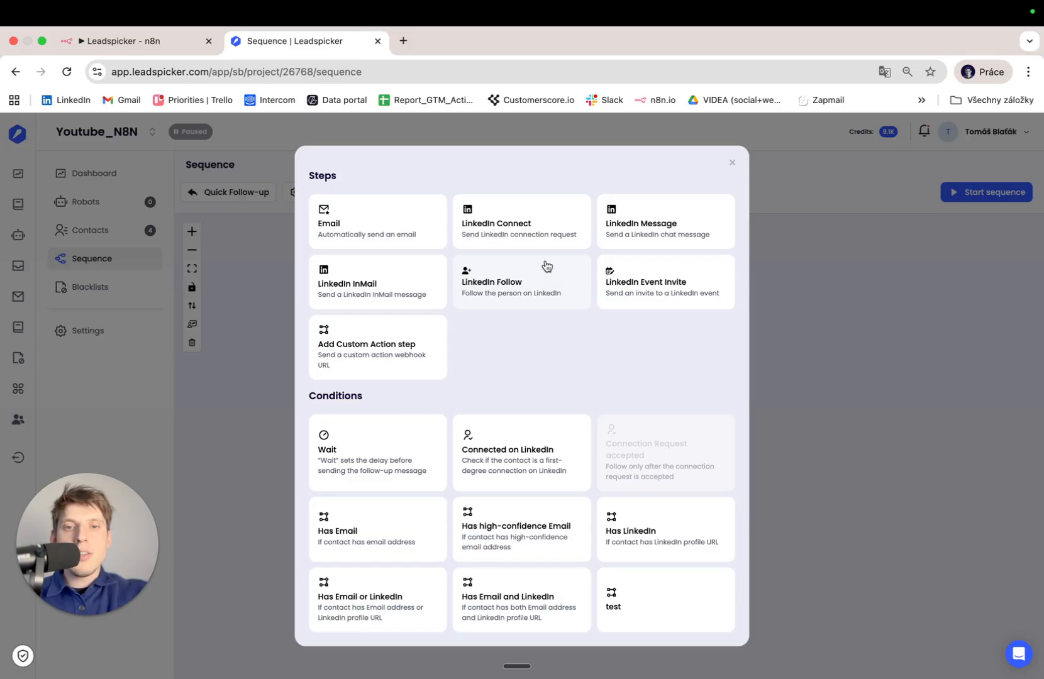
click(649, 580)
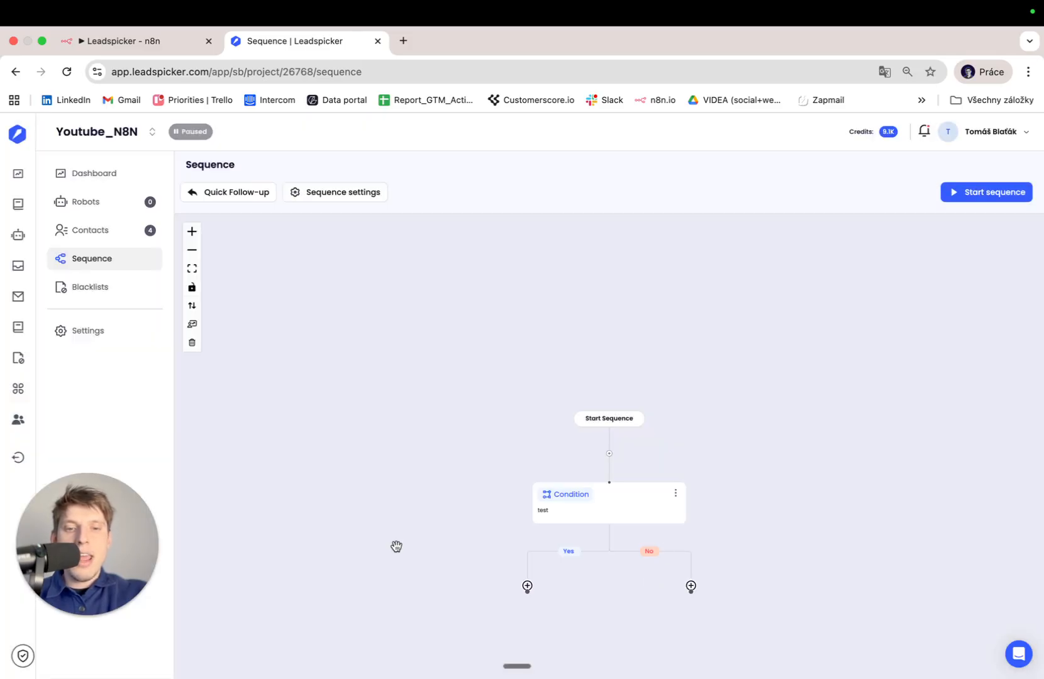
click(529, 412)
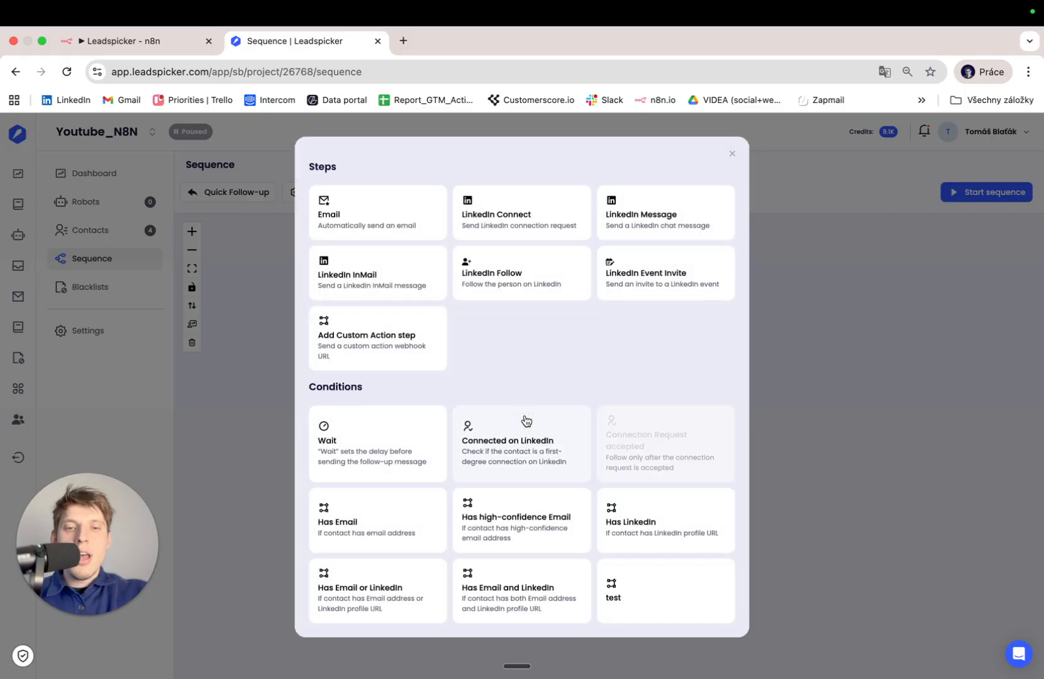
click(516, 451)
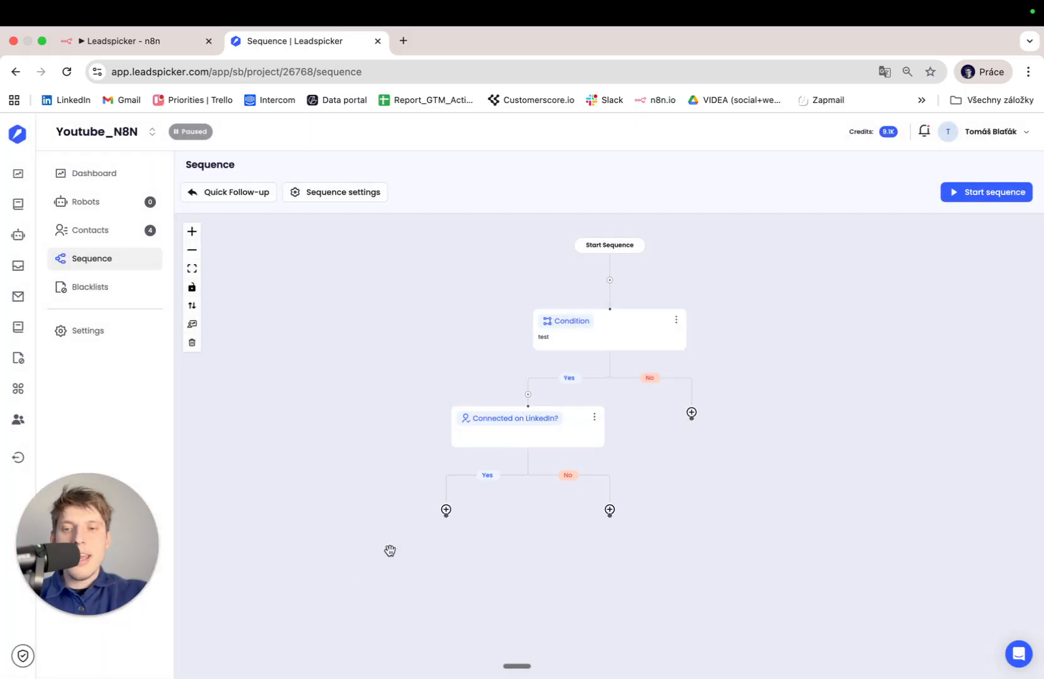
Add a LinkedIn message on the connected branch greeting with {{ first_name }}, and save it.
drag(392, 551, 391, 483)
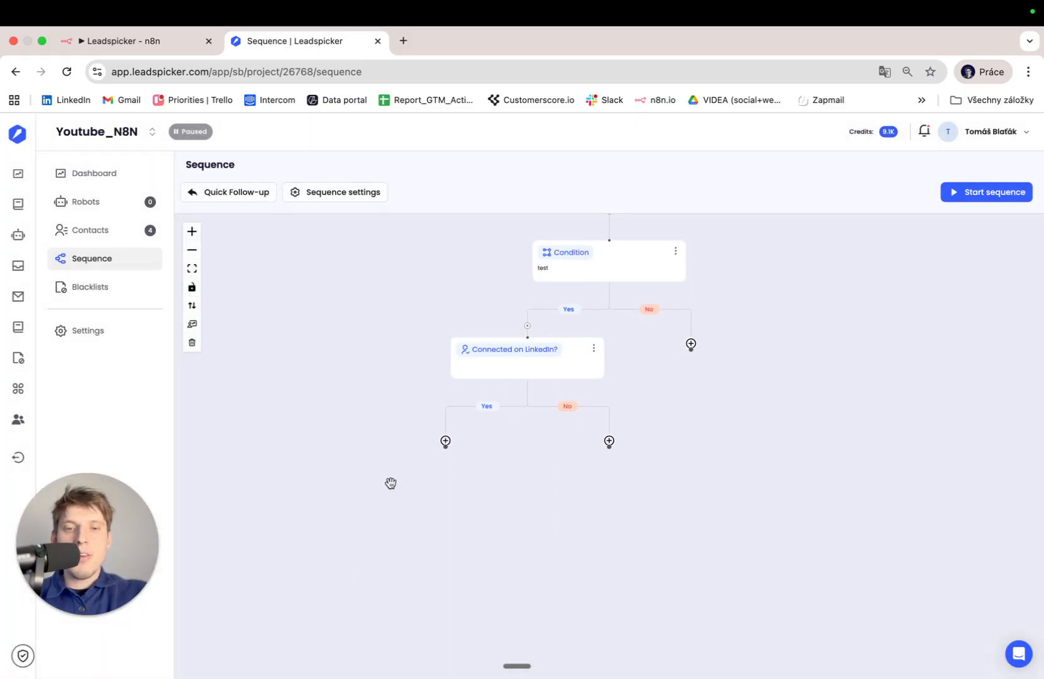
click(445, 441)
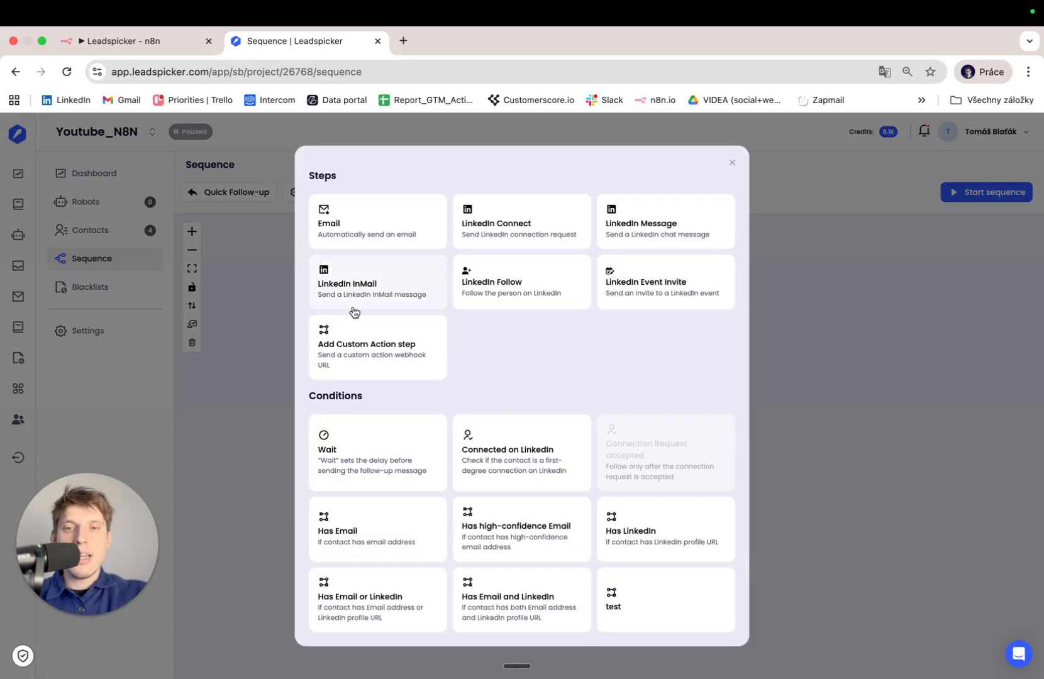
click(636, 240)
key(fn)
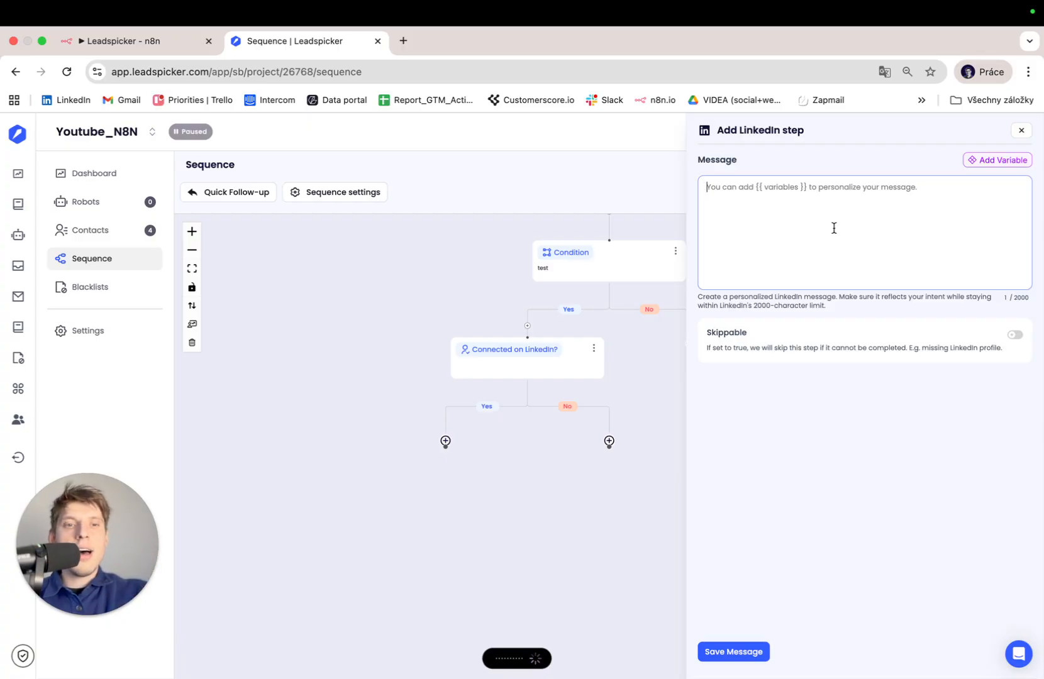
drag(770, 186, 727, 186)
key(BackSpace)
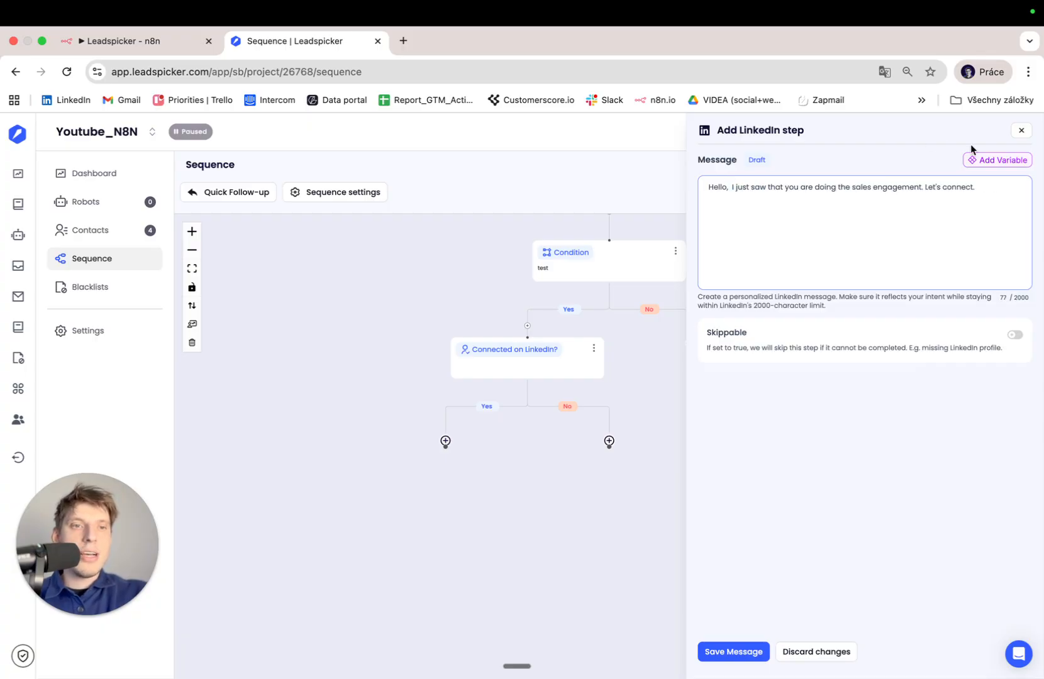
click(984, 160)
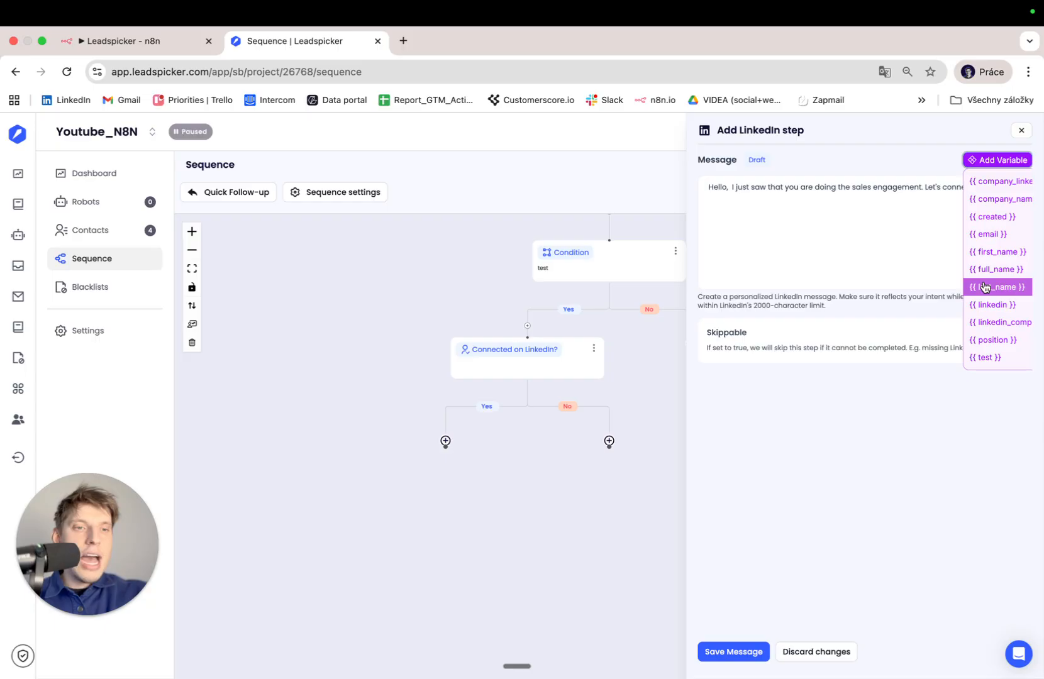
click(999, 252)
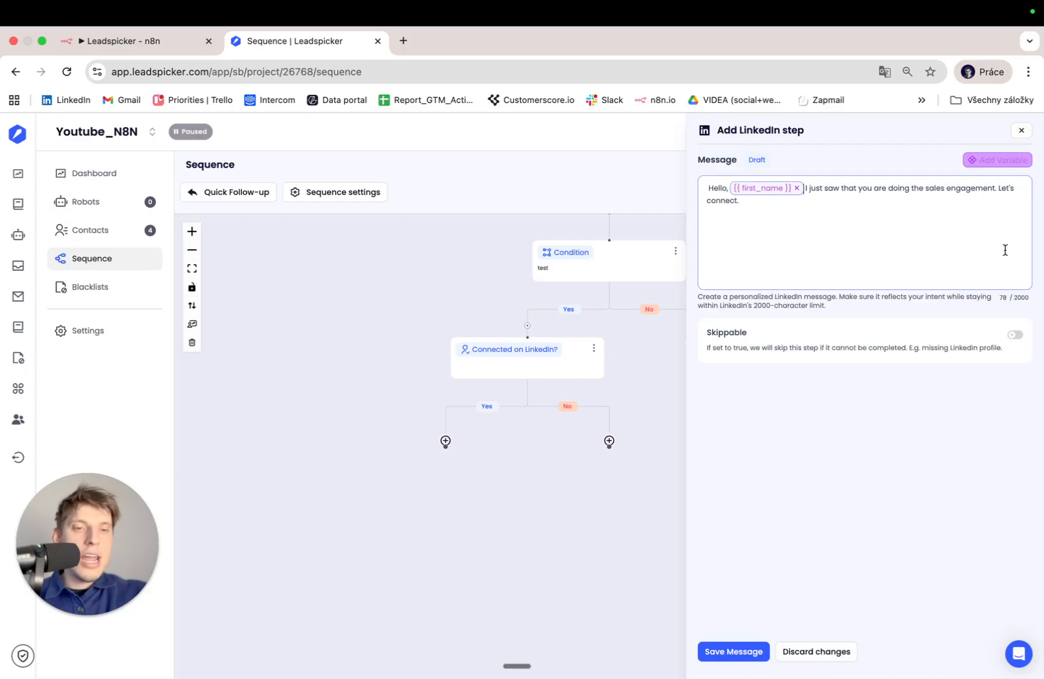
click(723, 652)
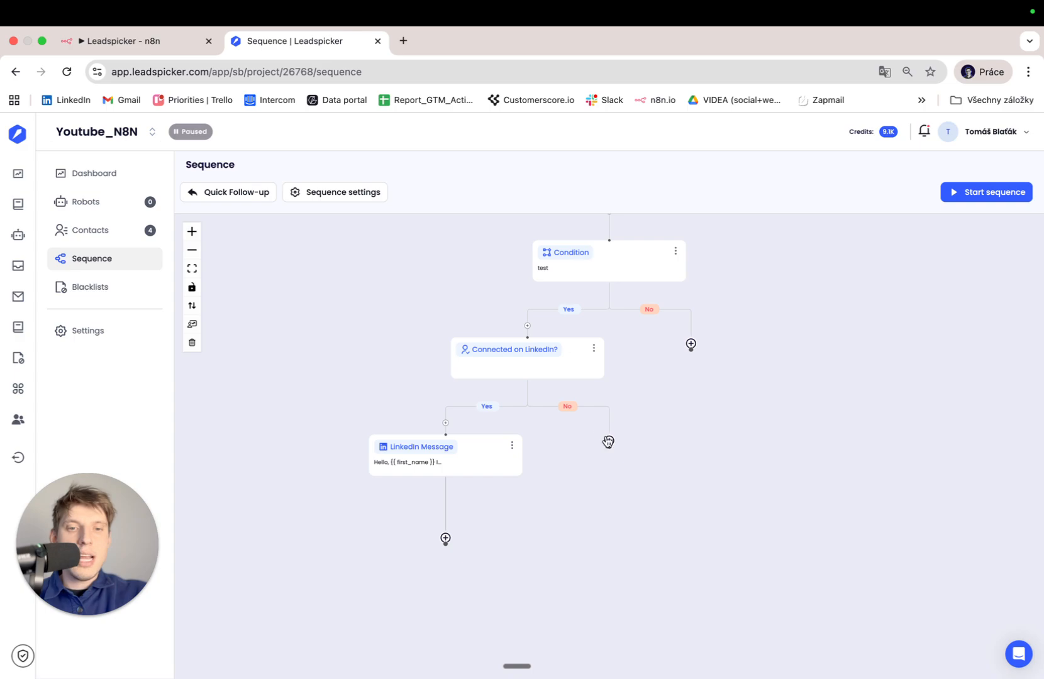
click(608, 441)
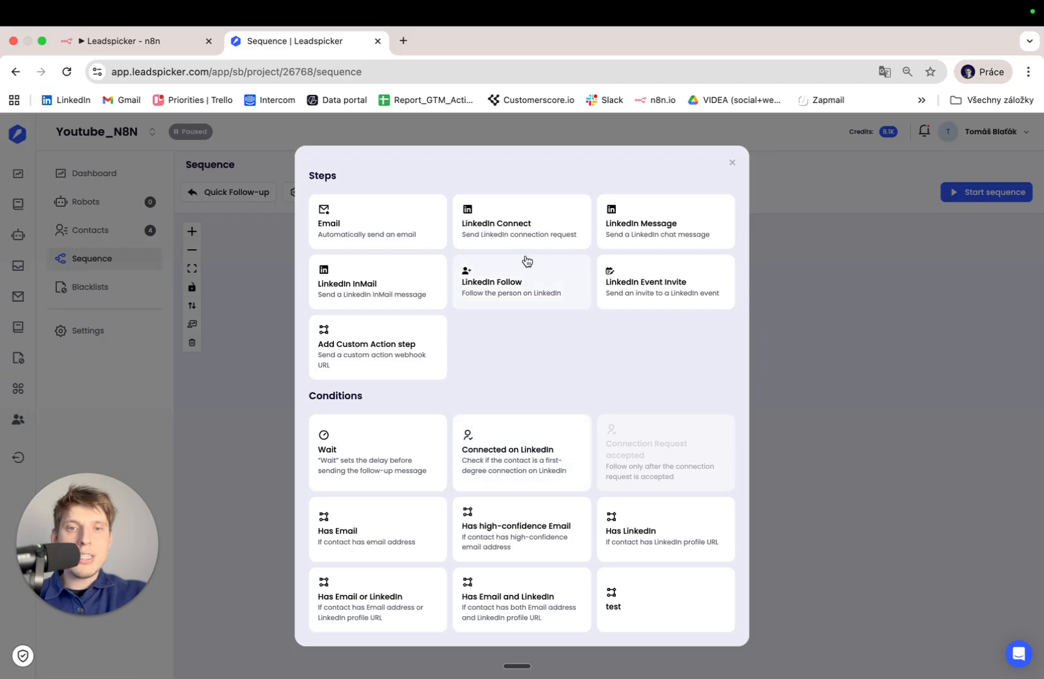
Add a LinkedIn Connect step on the No branch, followed by a Connection accepted check.
click(522, 227)
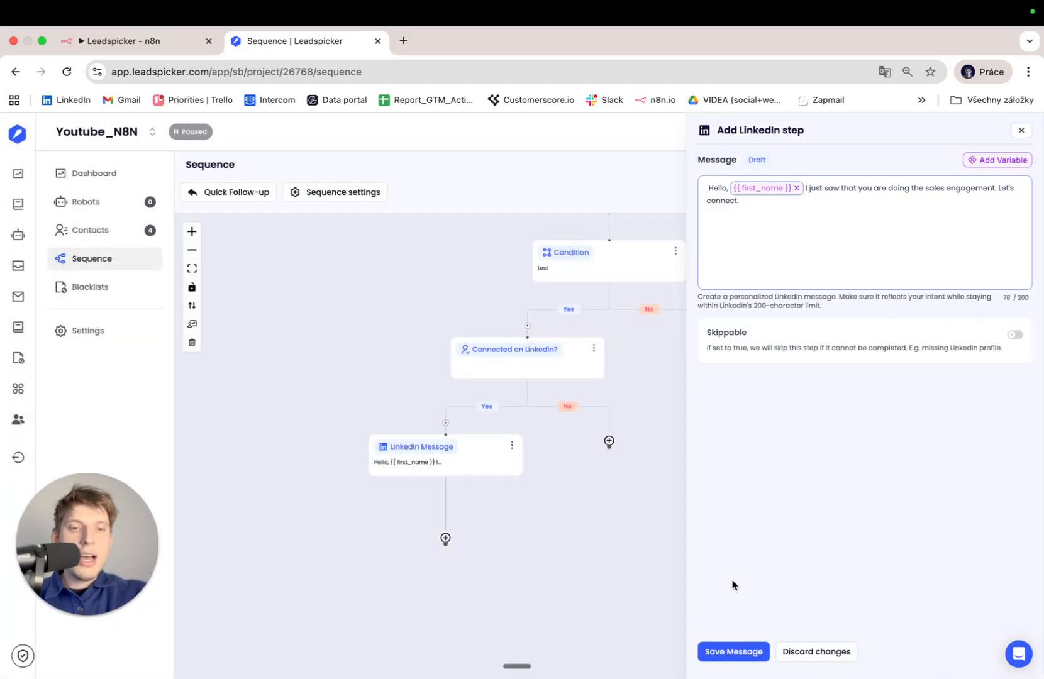
click(720, 653)
click(609, 538)
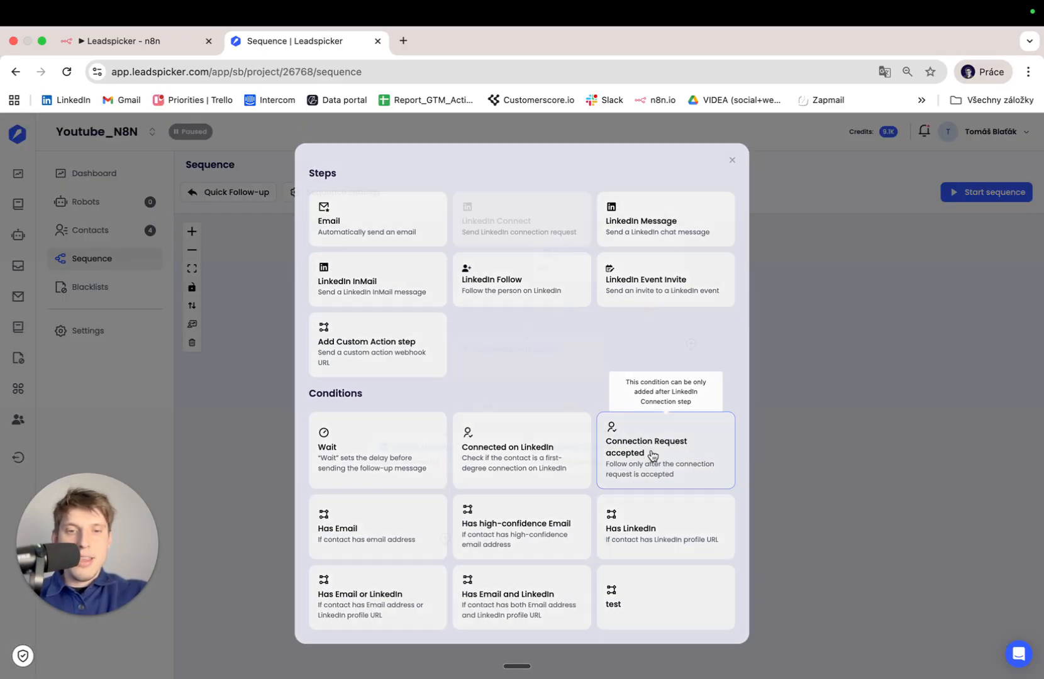
click(649, 456)
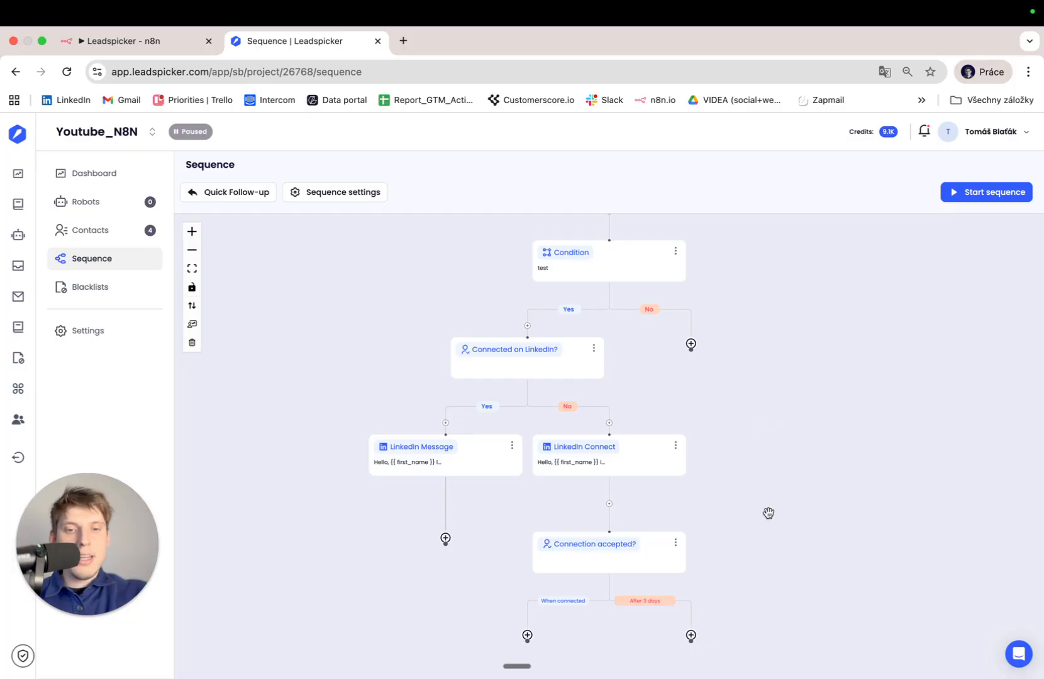
Scroll up and cancel adding a step after the LinkedIn message.
drag(771, 507, 769, 445)
drag(720, 298, 706, 355)
click(432, 531)
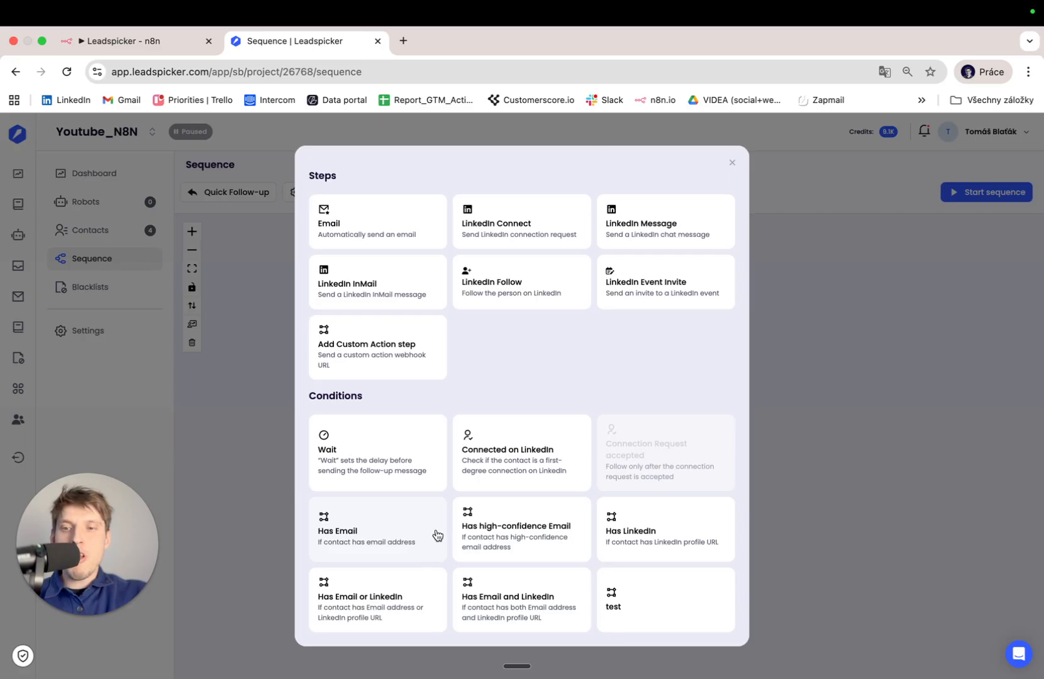
click(235, 394)
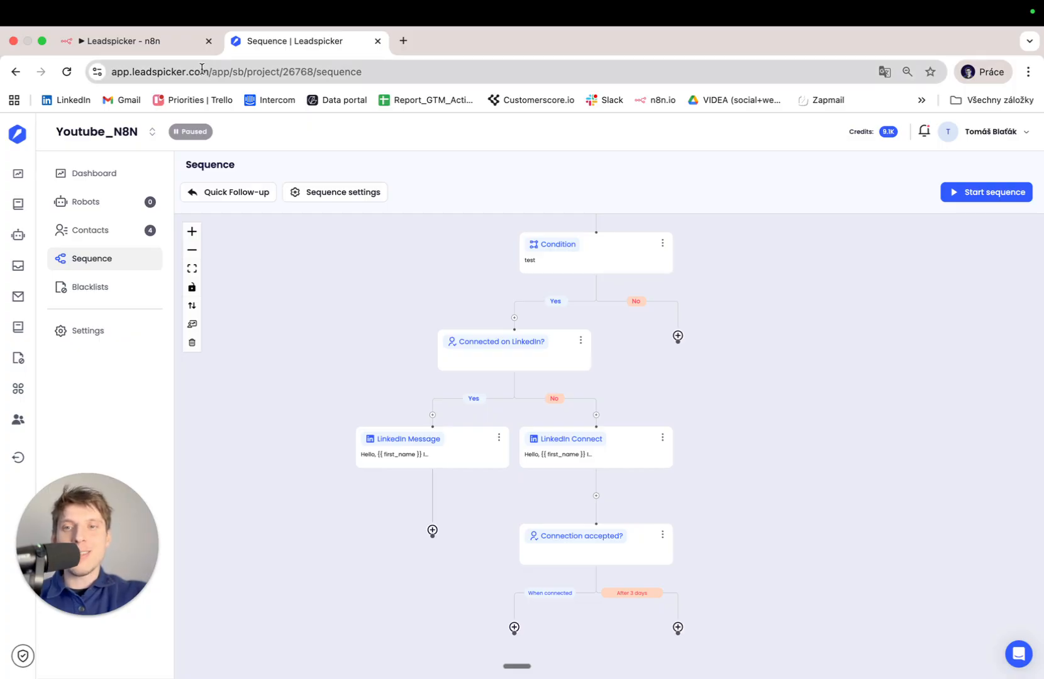
Back in n8n, close the Create a lead editor and open Leadspicker's action list.
click(162, 42)
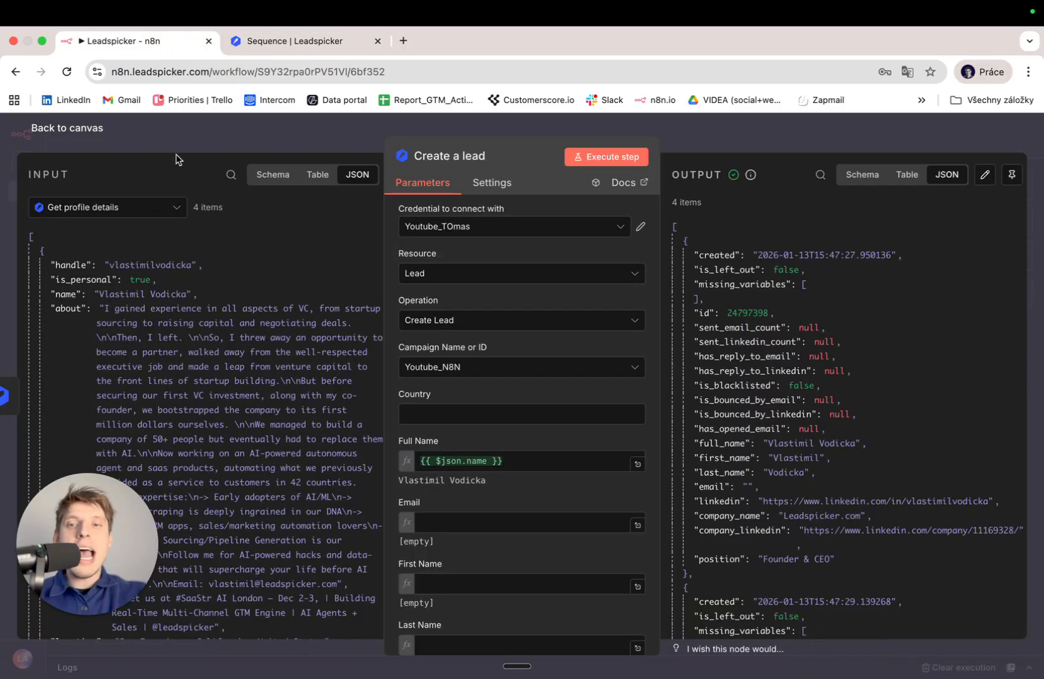
click(99, 130)
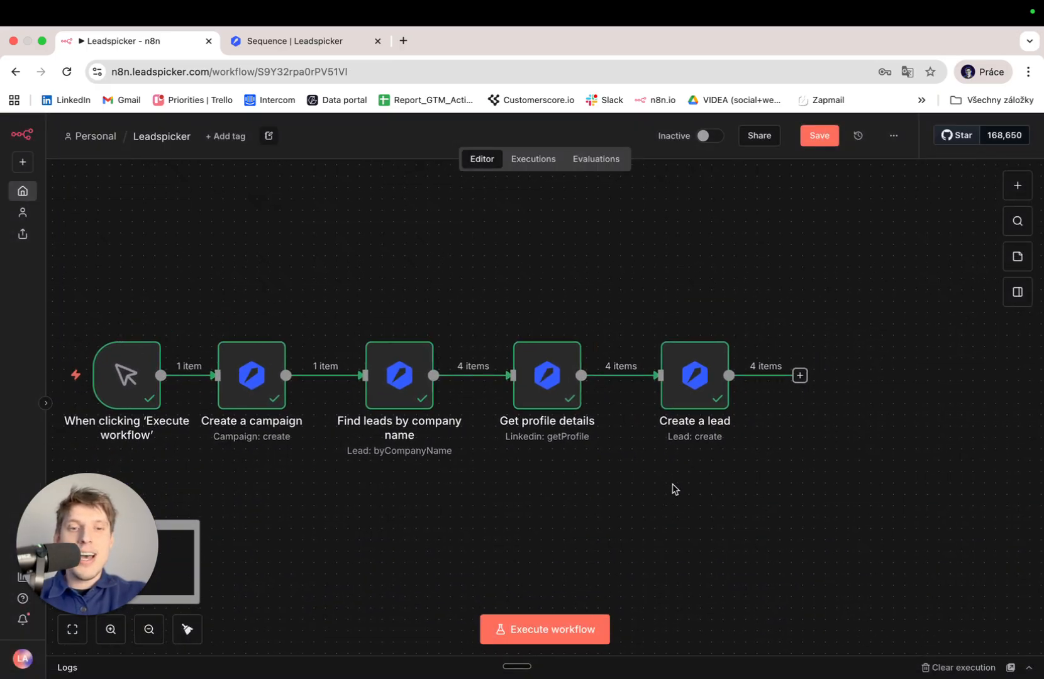
click(800, 377)
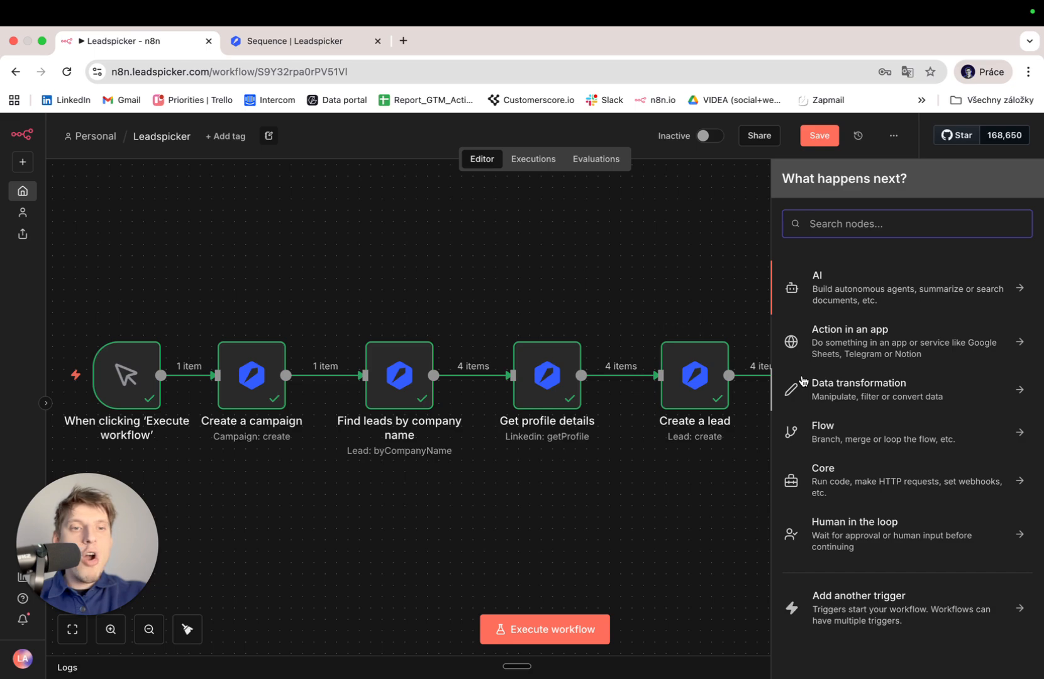
text(lea)
key(Down)
key(Down)
key(Return)
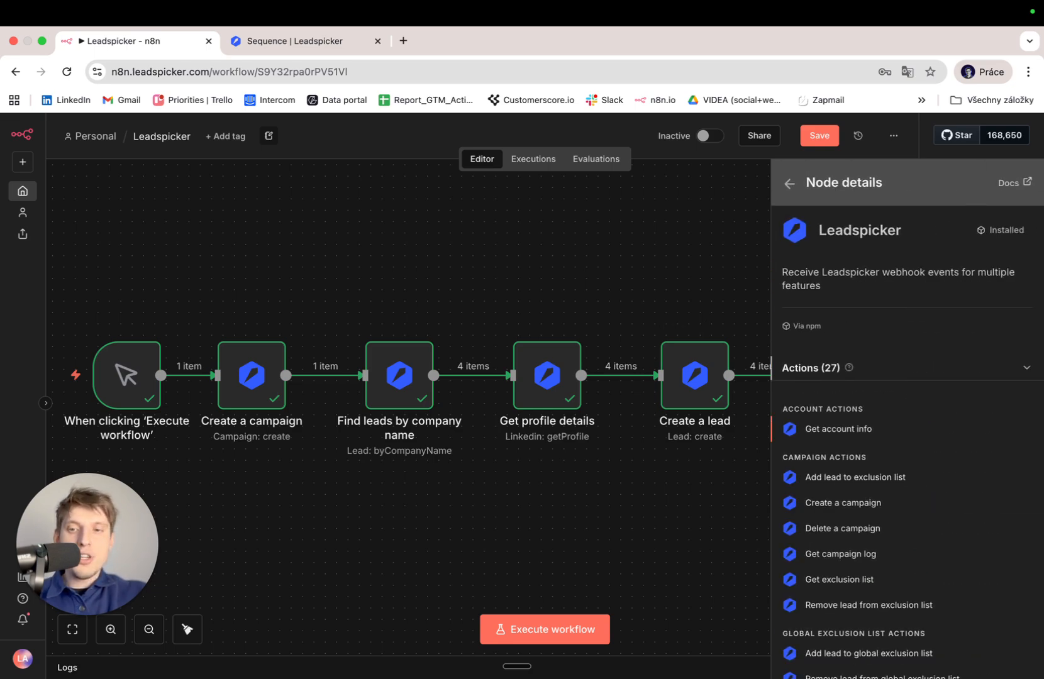
Add Leadspicker's Update a lead action as the next node.
scroll(911, 601, down, 5)
scroll(912, 602, up, 3)
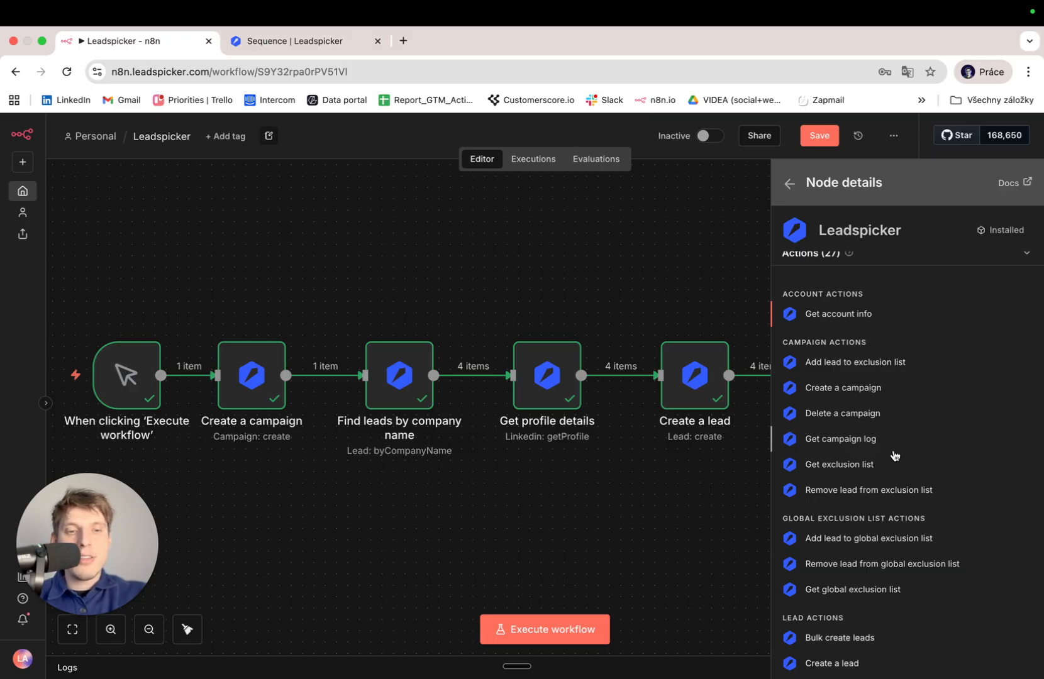
scroll(893, 456, down, 4)
scroll(894, 455, down, 4)
scroll(894, 455, up, 4)
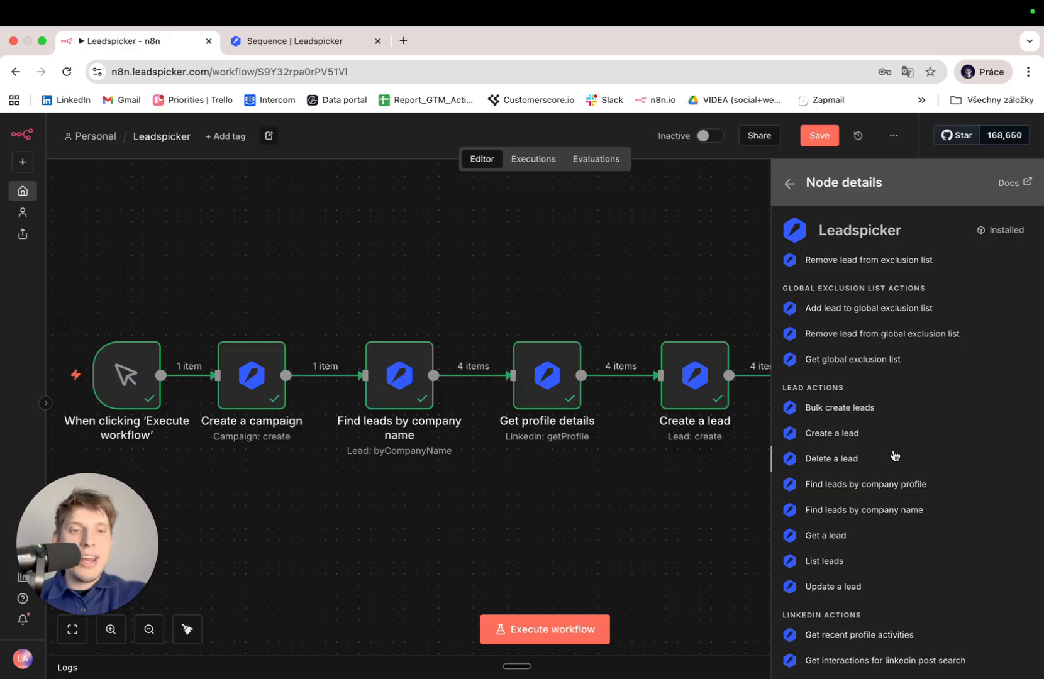
scroll(852, 410, down, 1)
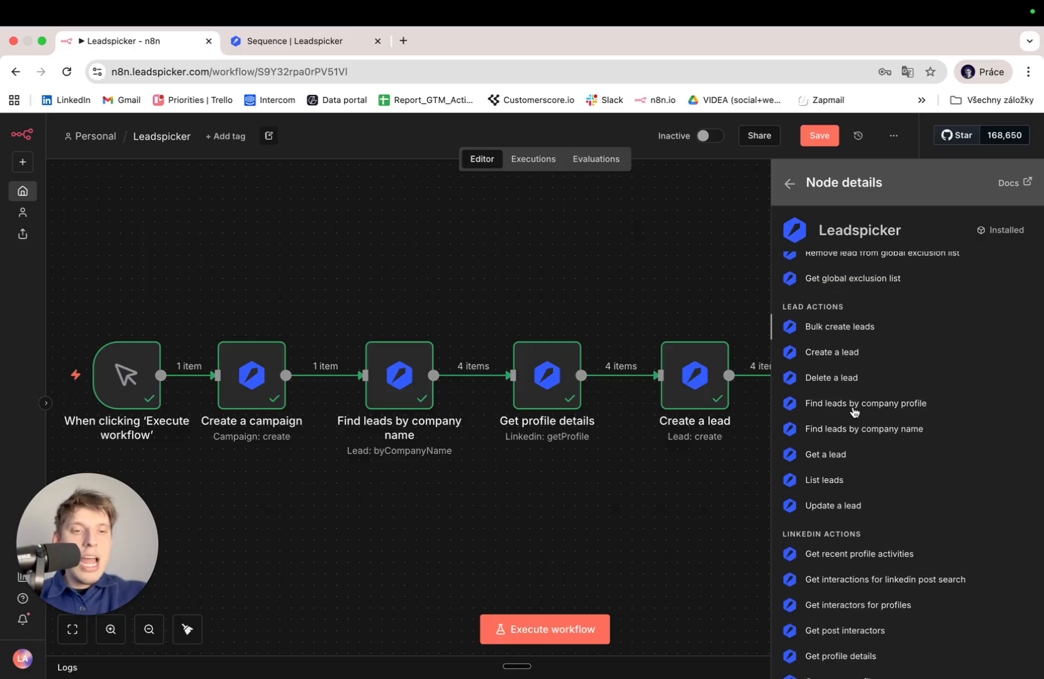
click(834, 507)
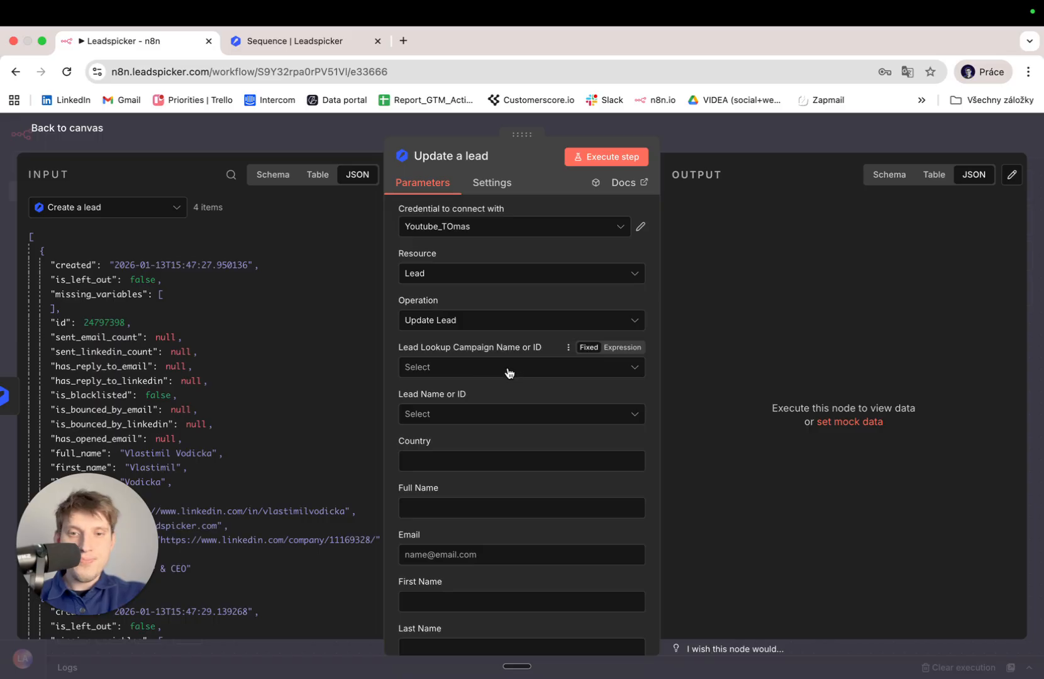
Set the lookup campaign to Youtube_N8N and pick the campaign's first lead.
click(510, 372)
click(510, 373)
click(510, 373)
click(501, 405)
click(501, 414)
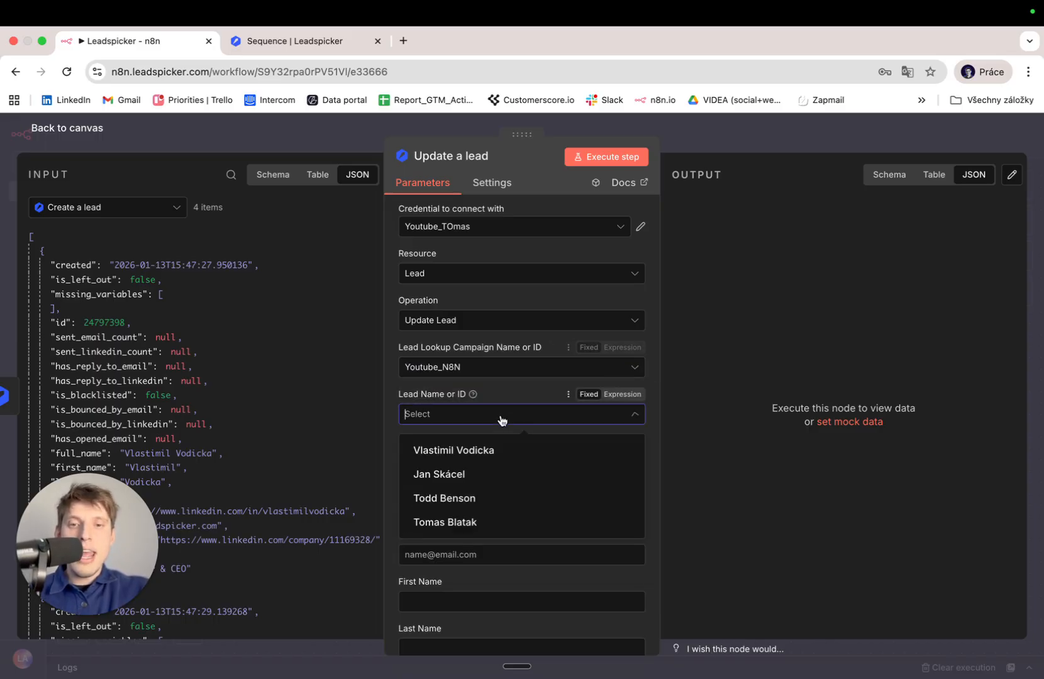
click(492, 451)
scroll(492, 450, down, 5)
scroll(492, 450, up, 4)
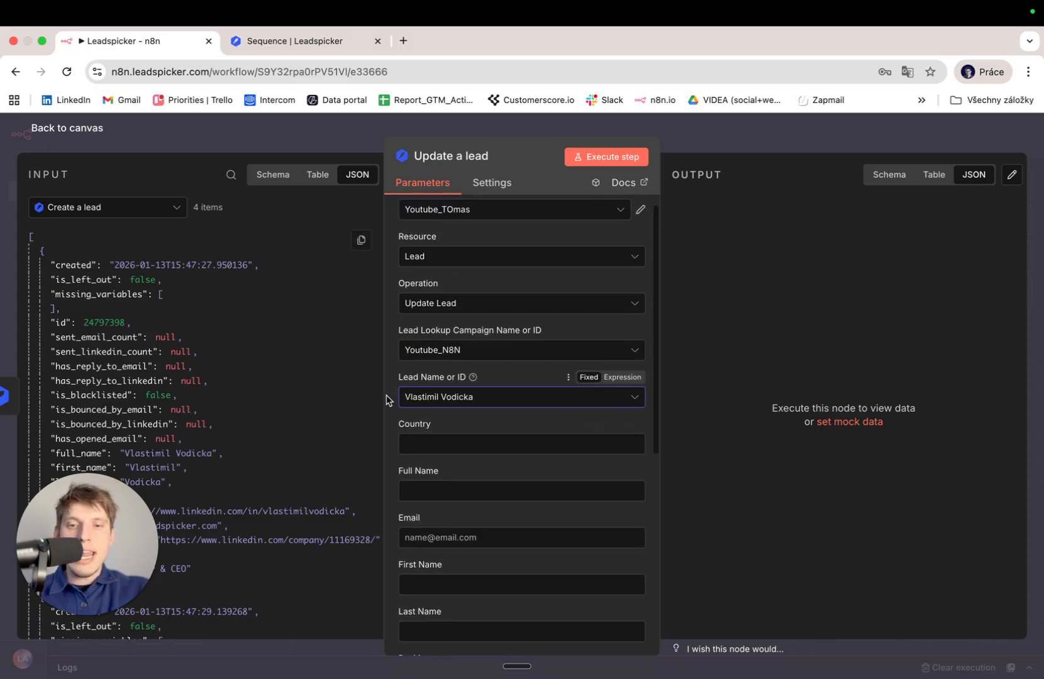
scroll(557, 433, down, 5)
scroll(557, 434, down, 3)
scroll(542, 466, up, 8)
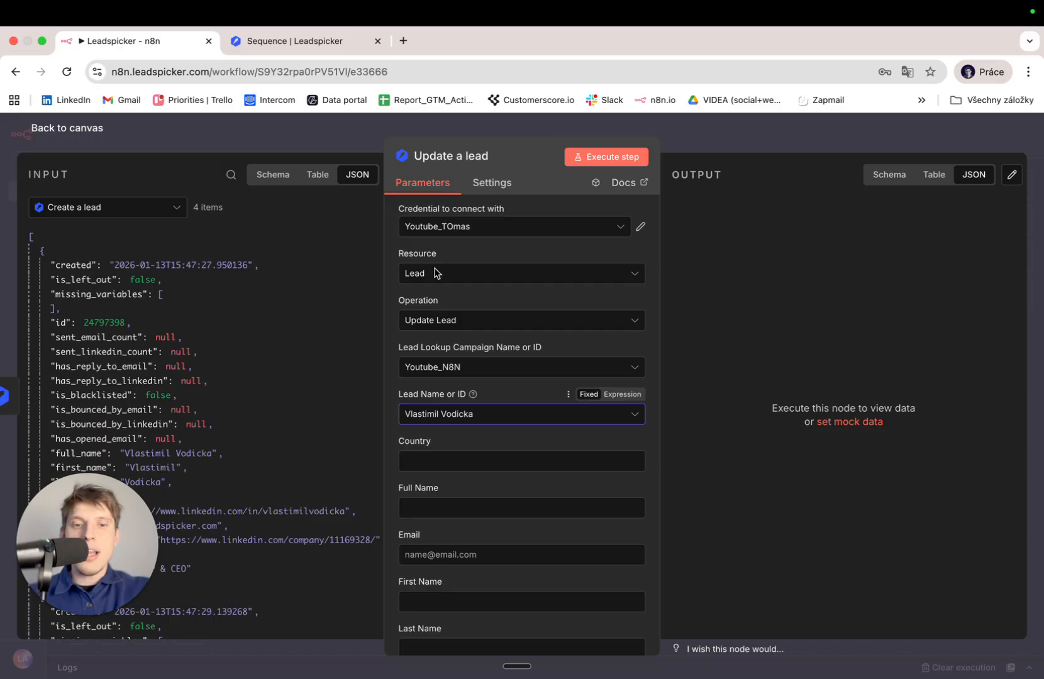
Switch the lead field to an expression and delete the lead ID 24797398.
click(612, 395)
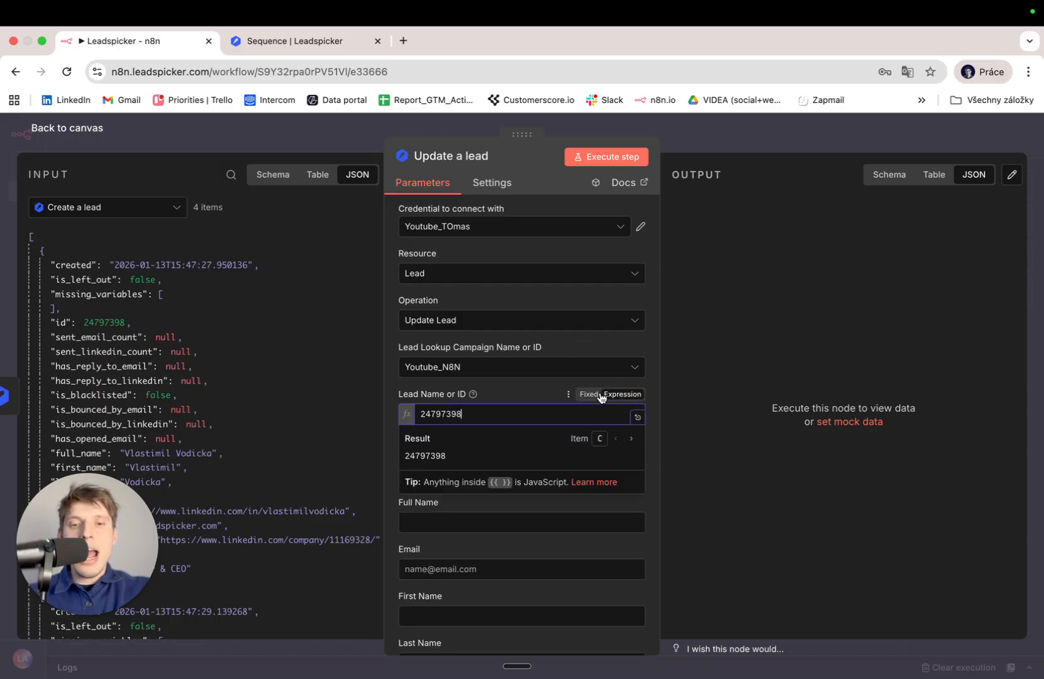
double_click(462, 406)
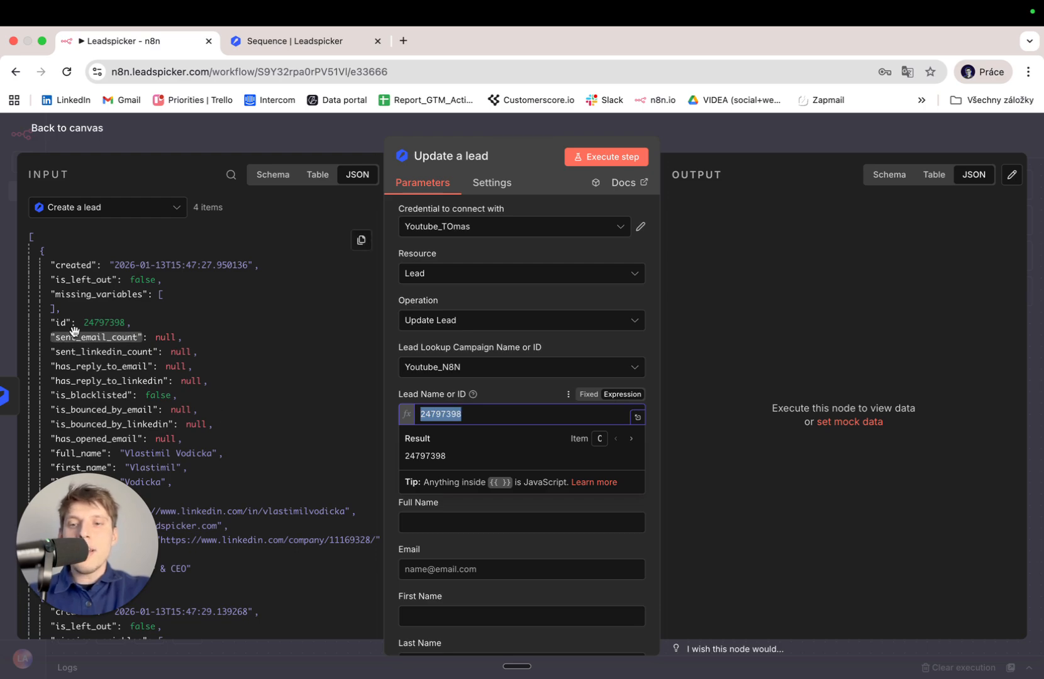
scroll(82, 324, down, 10)
scroll(82, 324, up, 15)
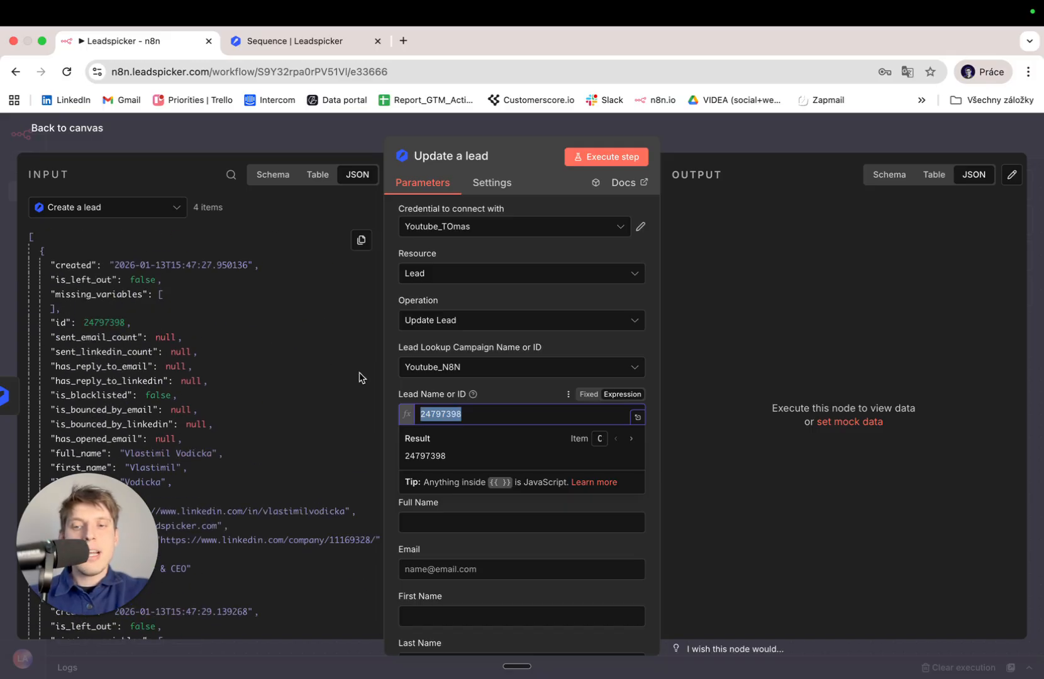
double_click(481, 416)
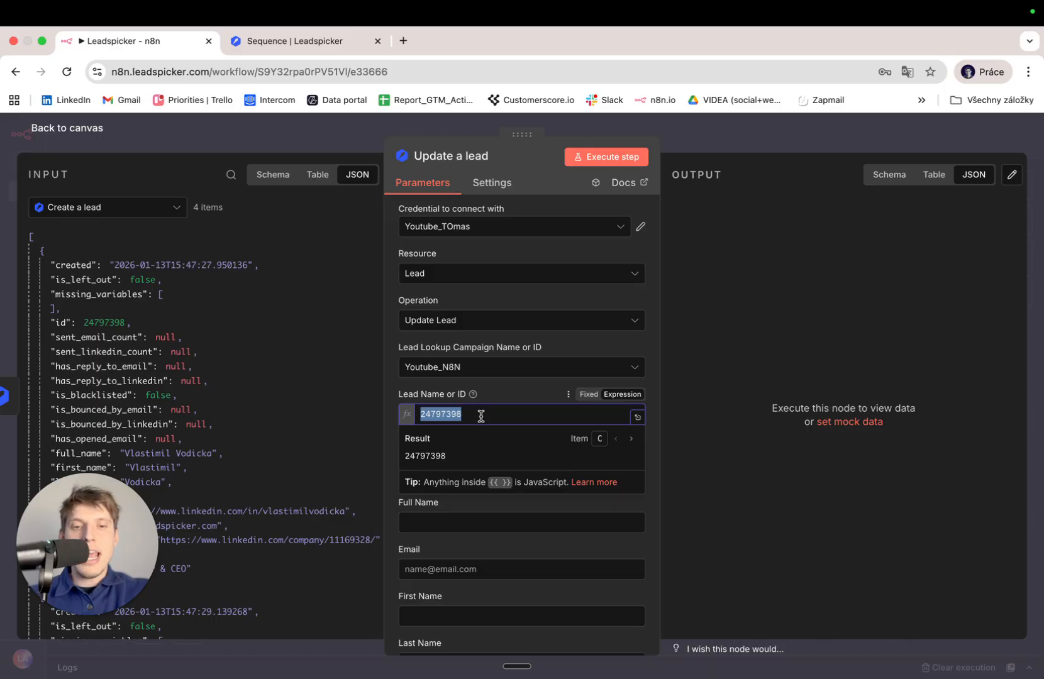
key(BackSpace)
click(588, 395)
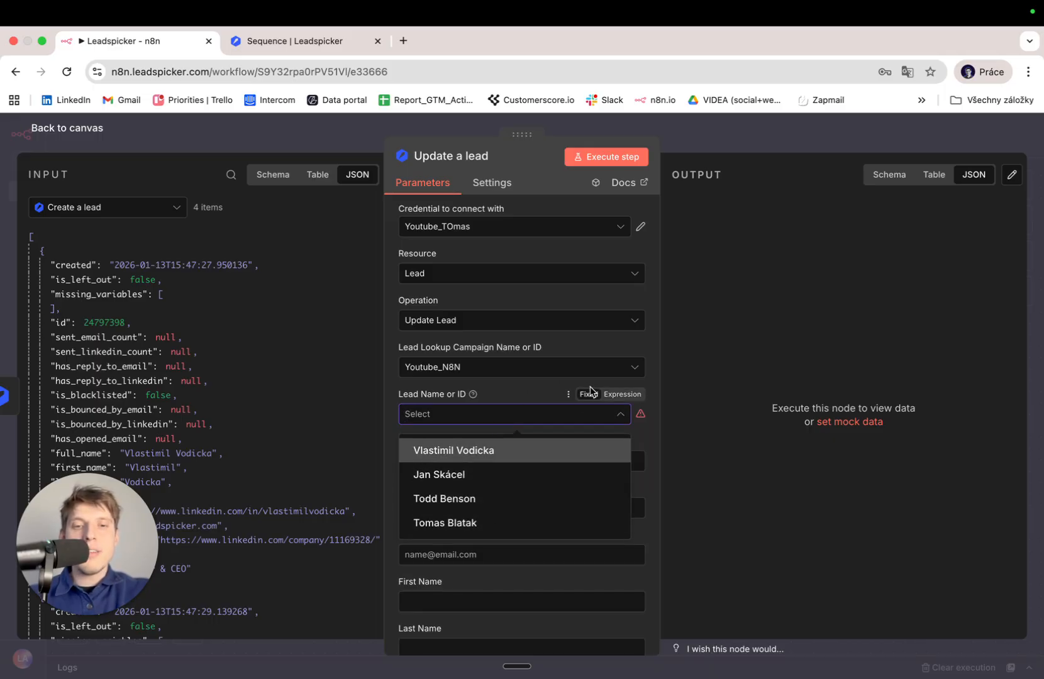
click(620, 395)
Map {{ $json.id }} into the lead field, then clear it and return to the canvas.
drag(65, 320, 431, 416)
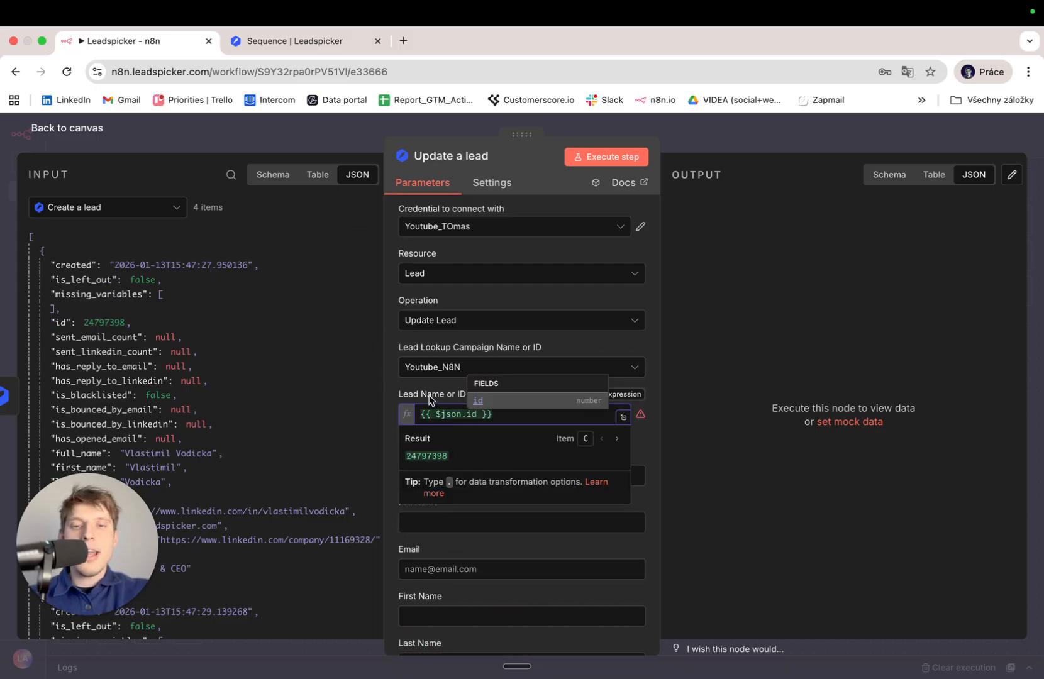
click(430, 401)
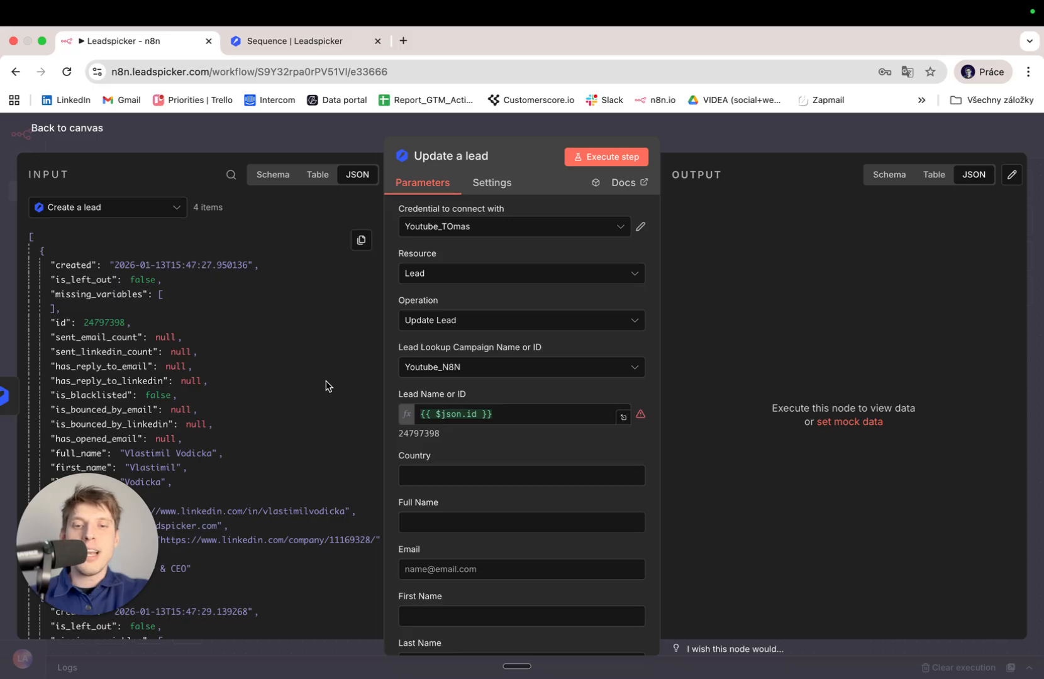
double_click(409, 434)
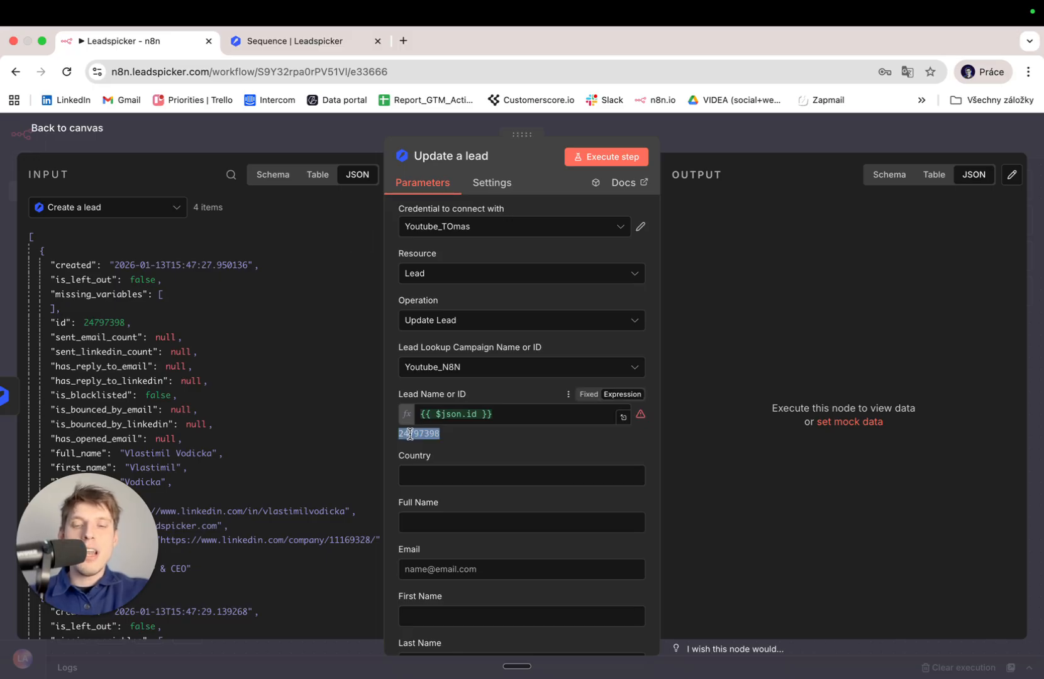
triple_click(506, 420)
key(BackSpace)
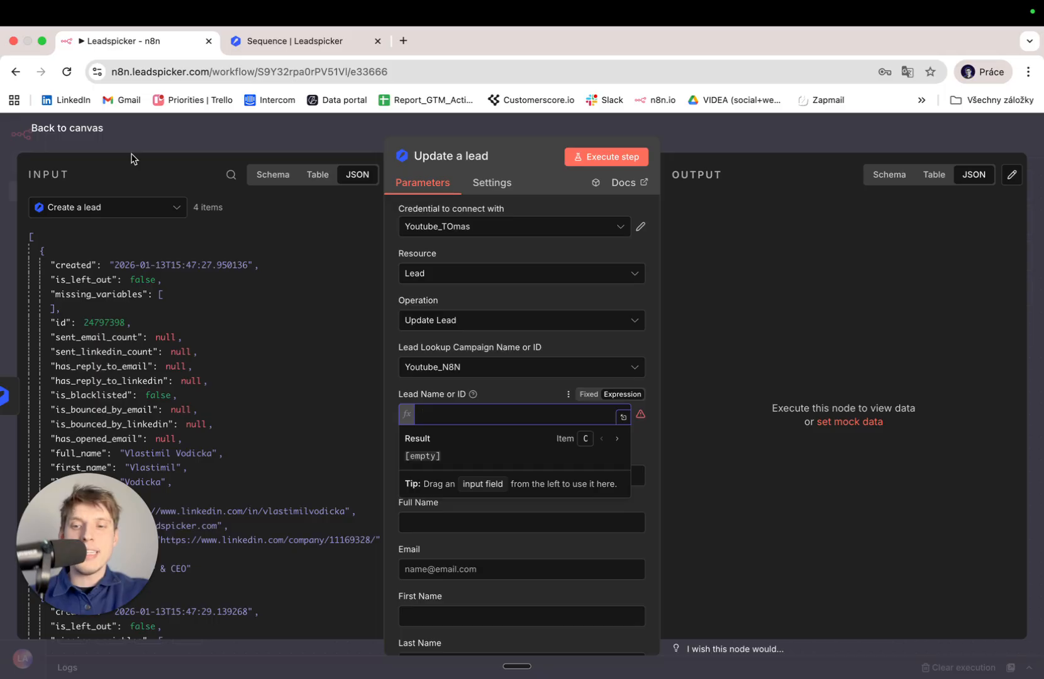
click(80, 134)
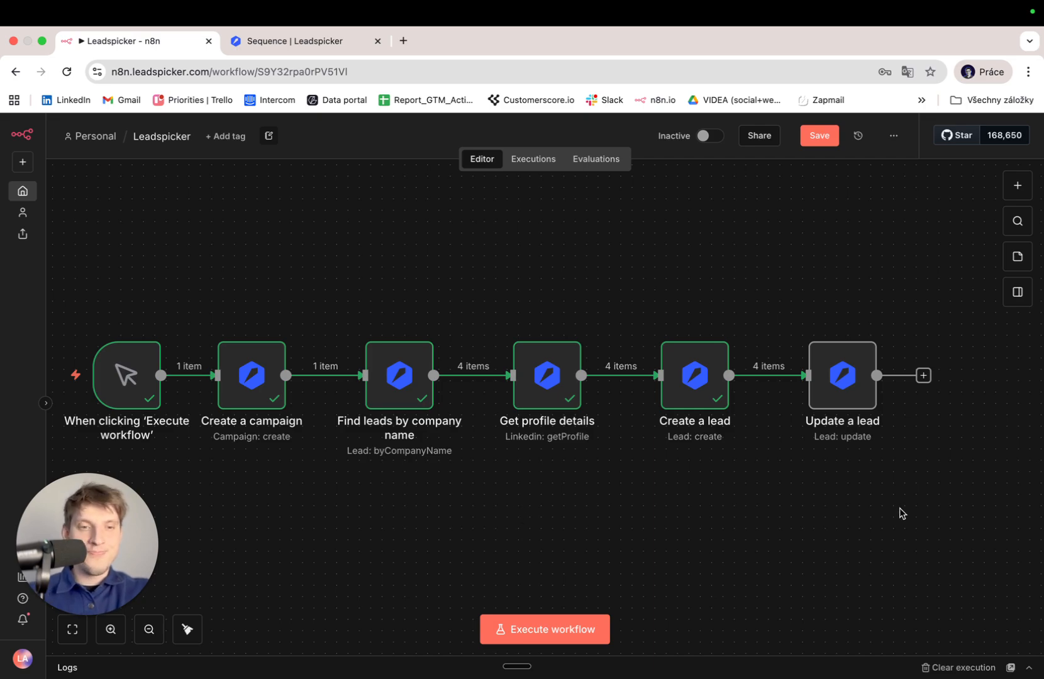
Delete the Update a lead node from the workflow.
scroll(900, 512, right, 5)
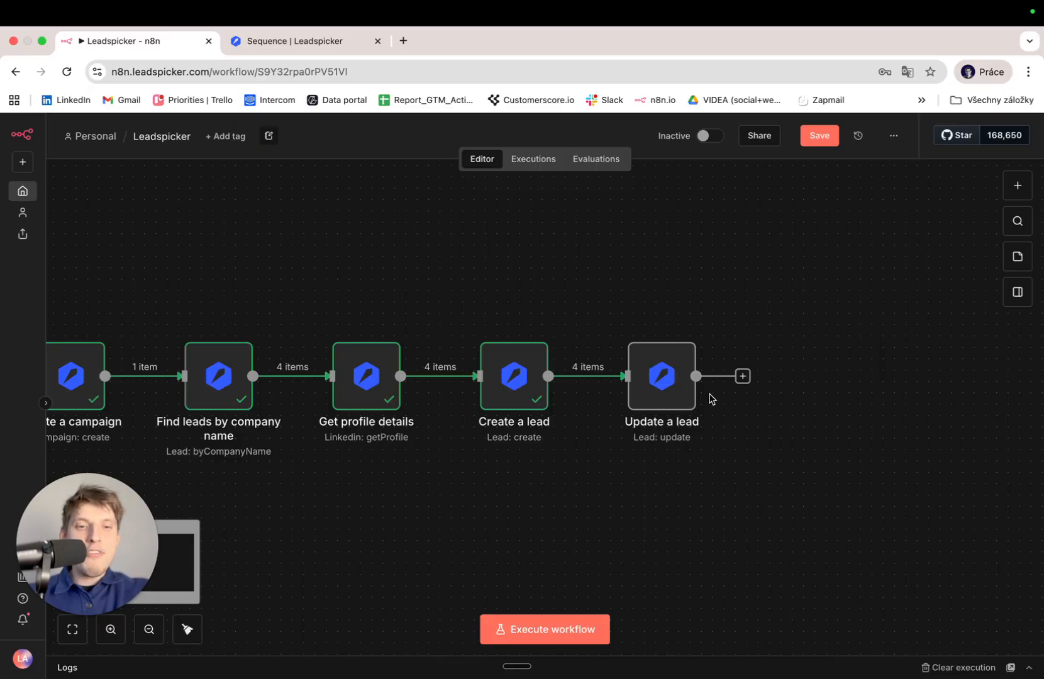
key(Delete)
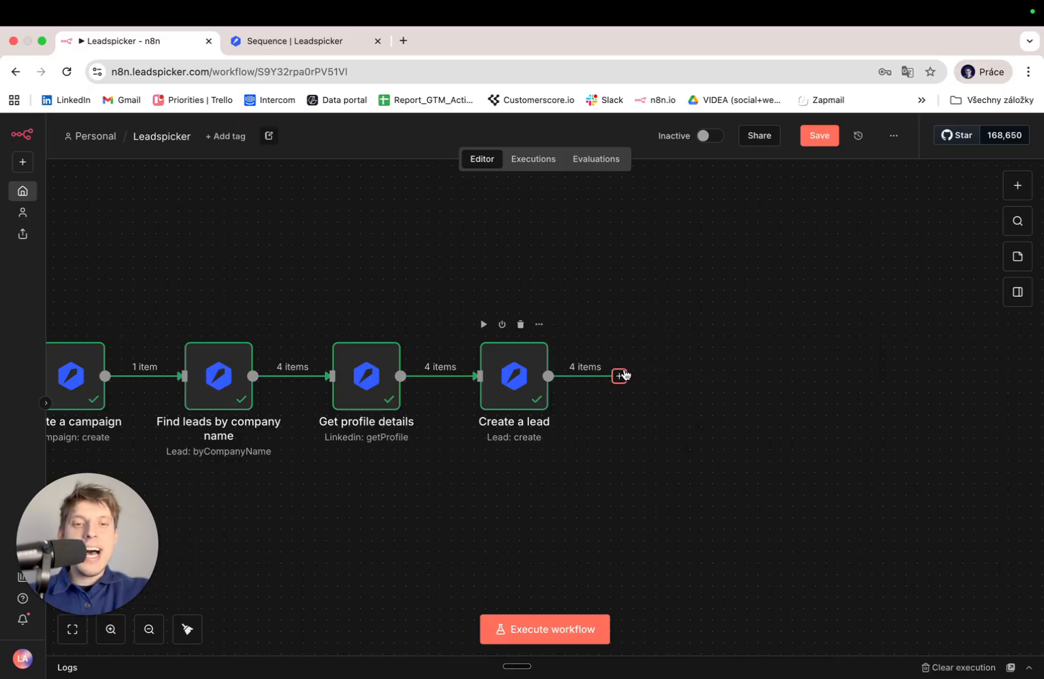
scroll(596, 480, left, 3)
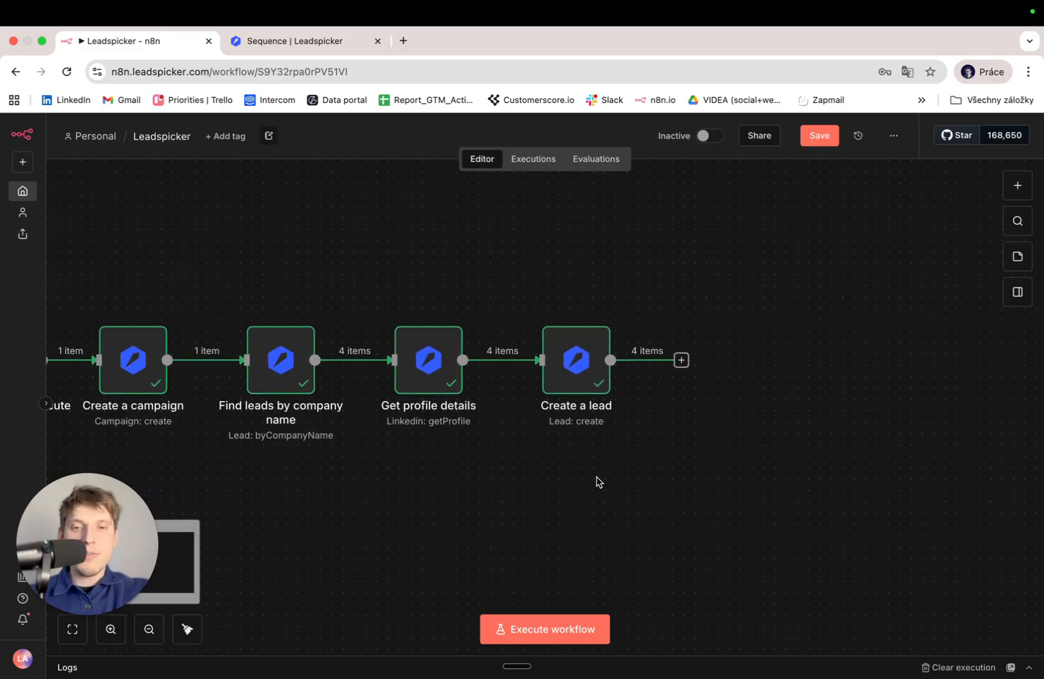
Search 'leads' and add a Leadspicker Get campaign log node.
click(1017, 186)
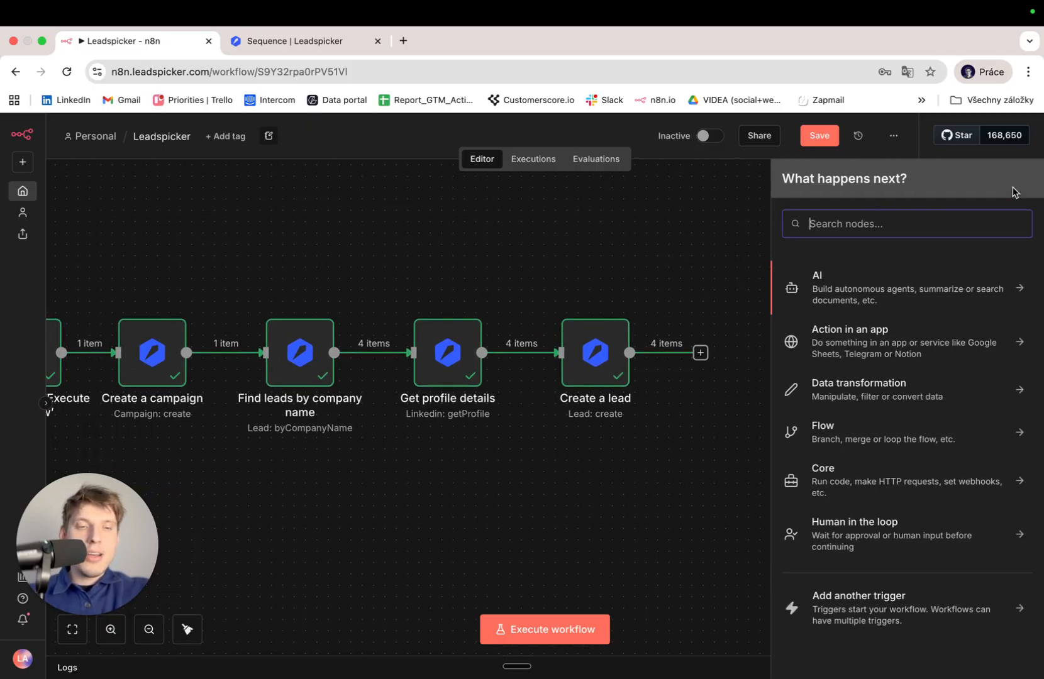
text(leads)
click(993, 286)
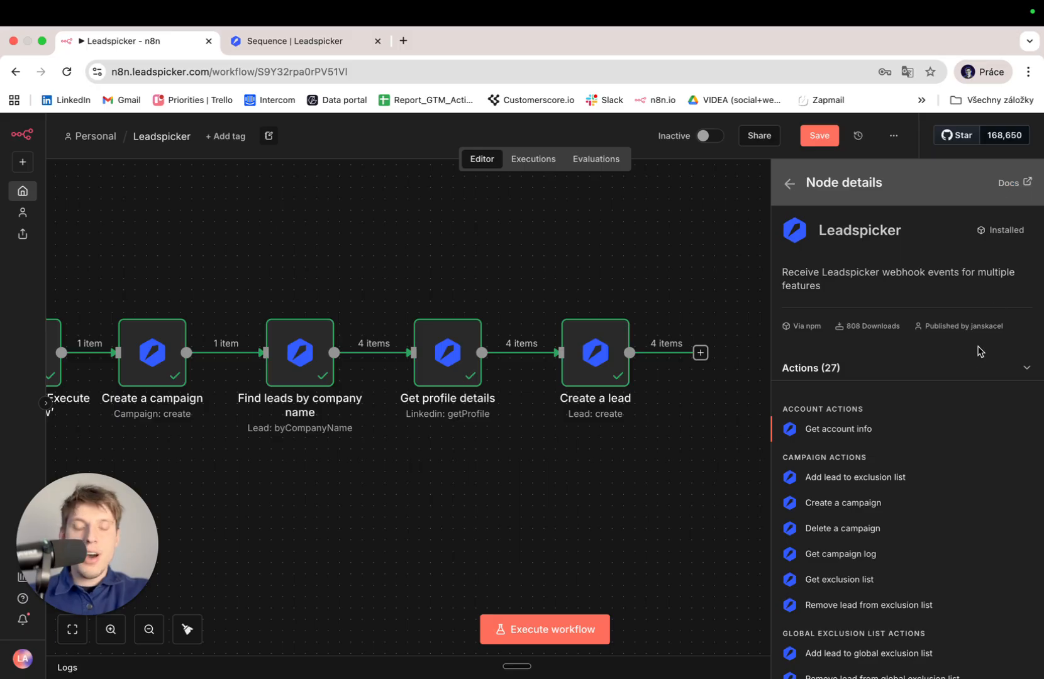
scroll(972, 359, down, 5)
scroll(971, 360, up, 4)
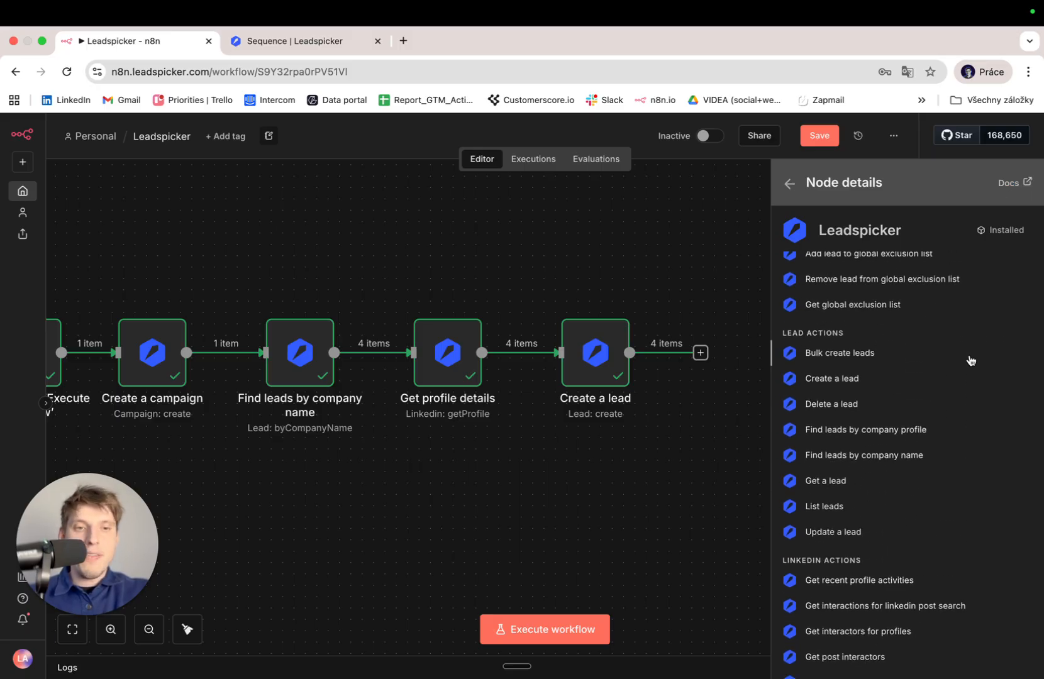
scroll(972, 360, up, 2)
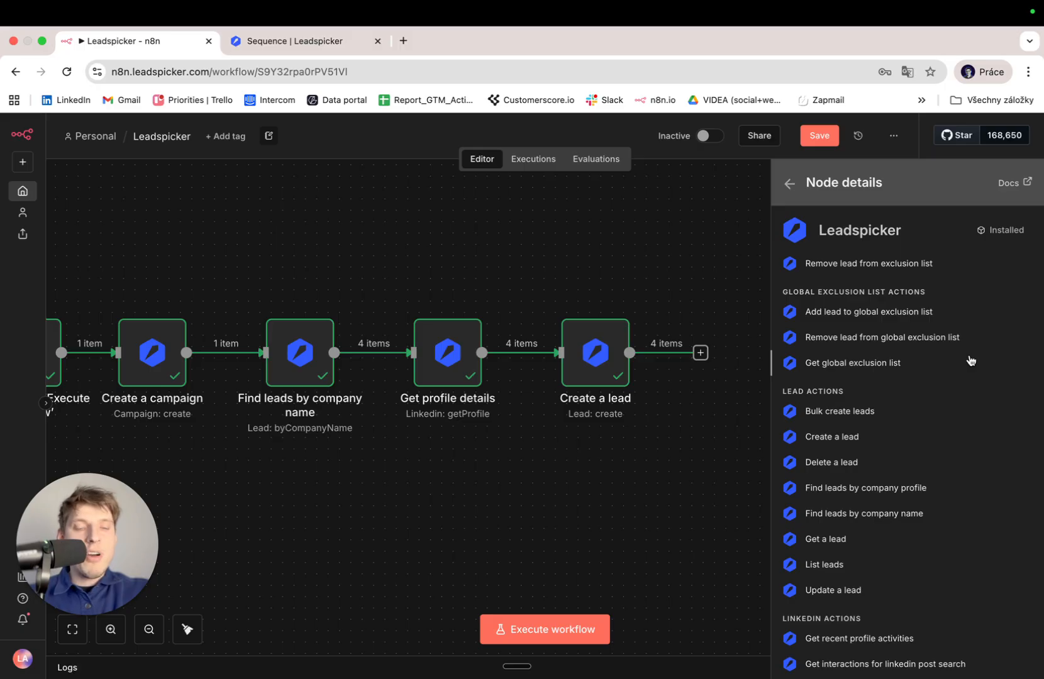
scroll(971, 359, up, 6)
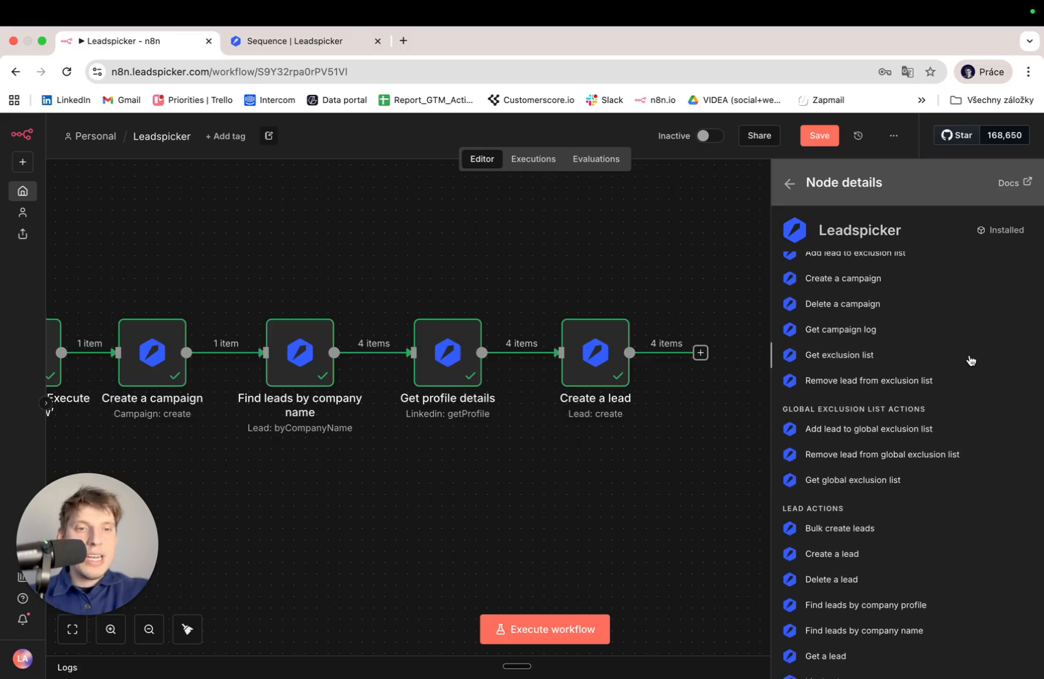
click(849, 403)
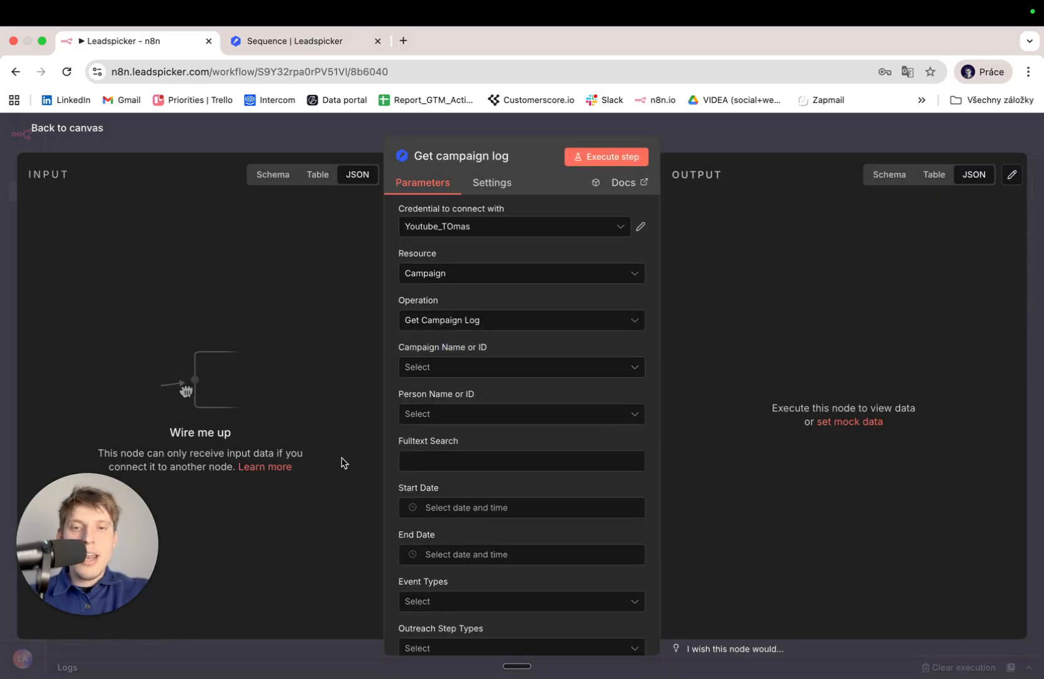
click(473, 367)
click(474, 401)
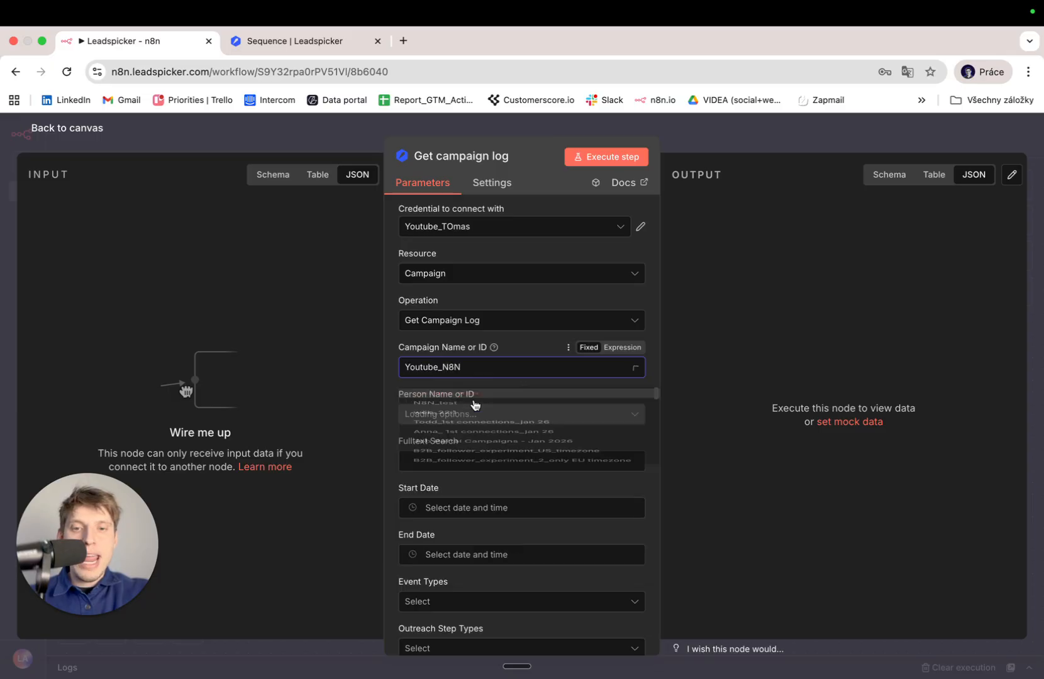
click(615, 162)
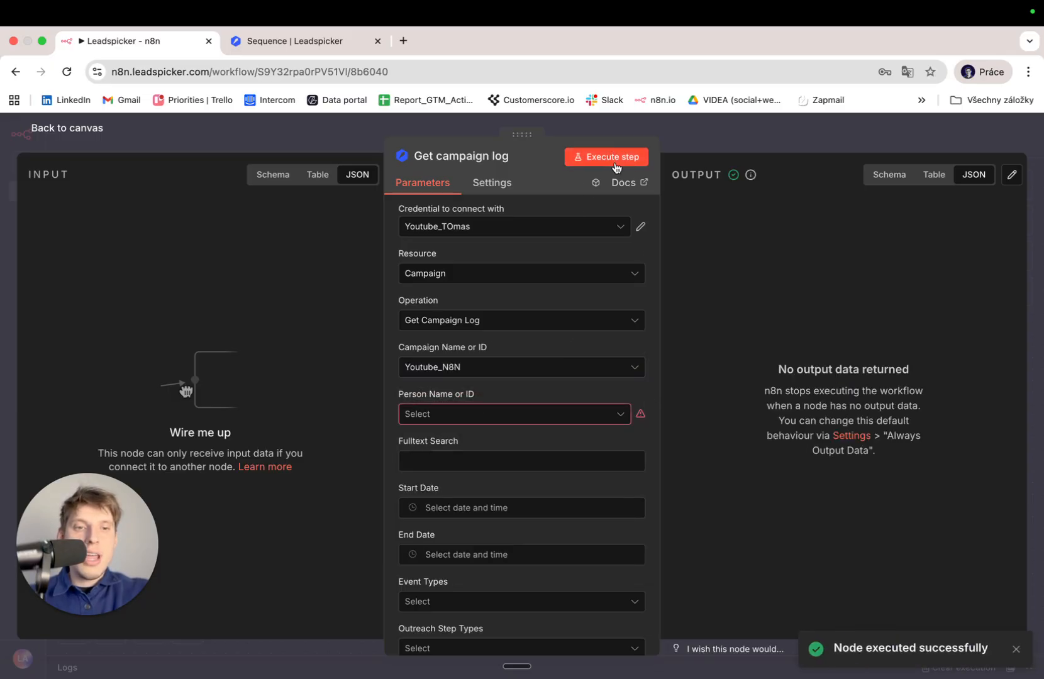
click(503, 415)
click(504, 415)
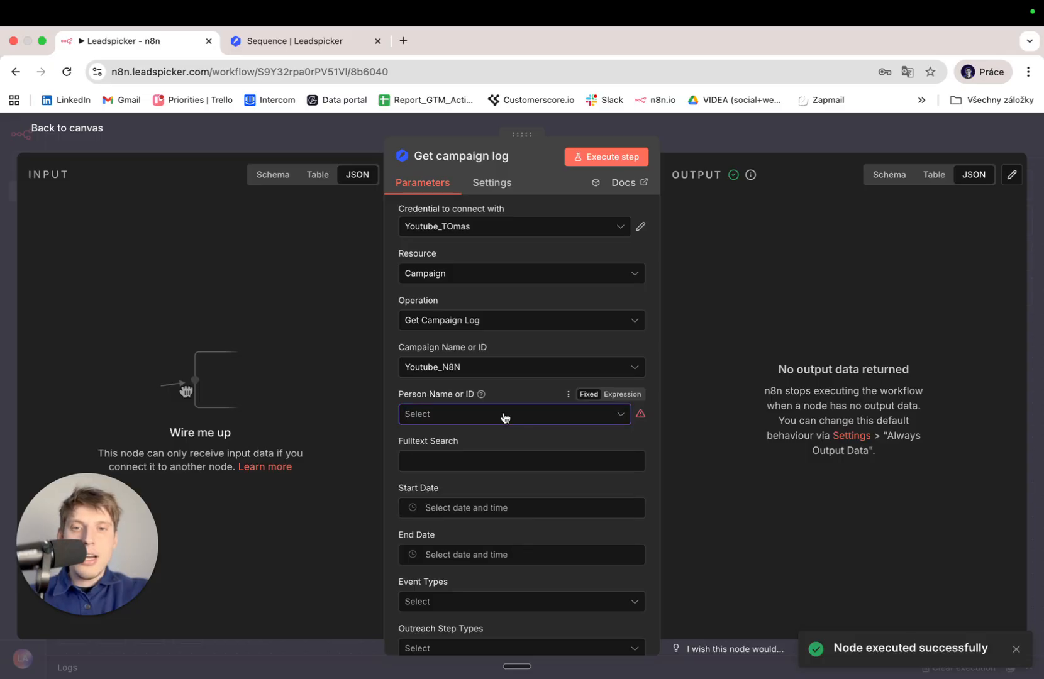
click(426, 322)
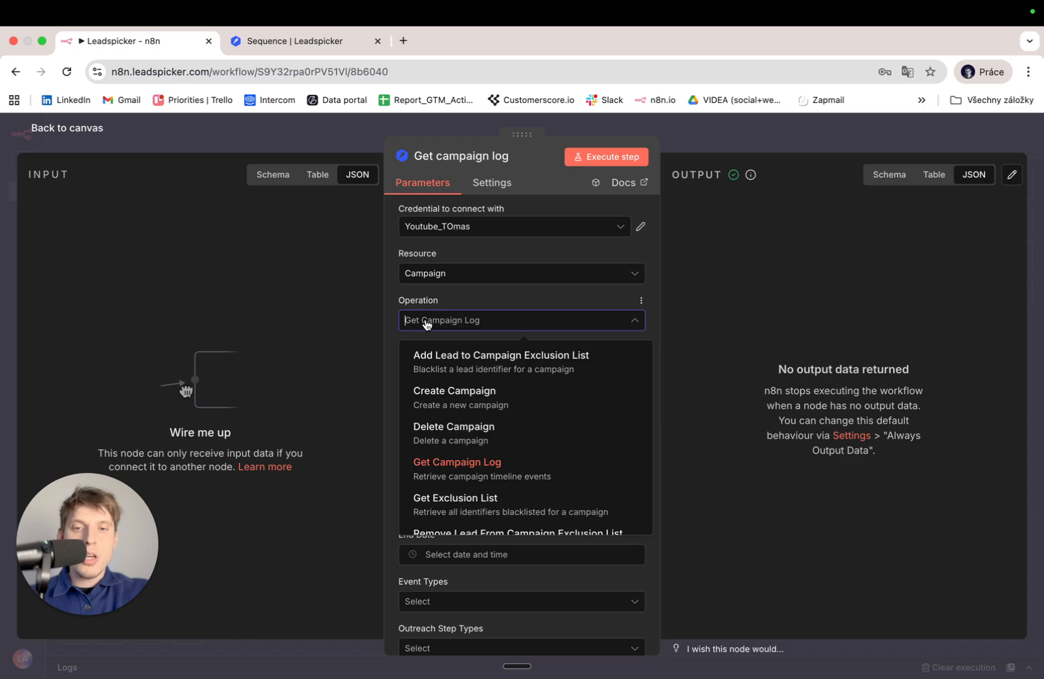
click(425, 324)
scroll(469, 459, down, 1)
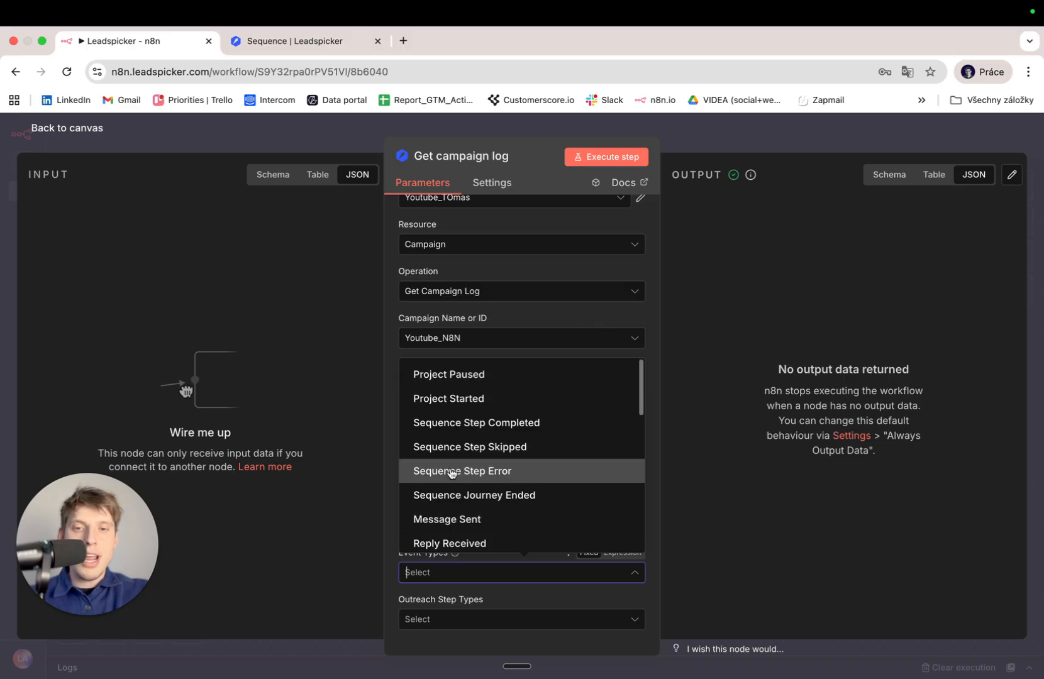
scroll(451, 473, down, 5)
scroll(451, 473, up, 5)
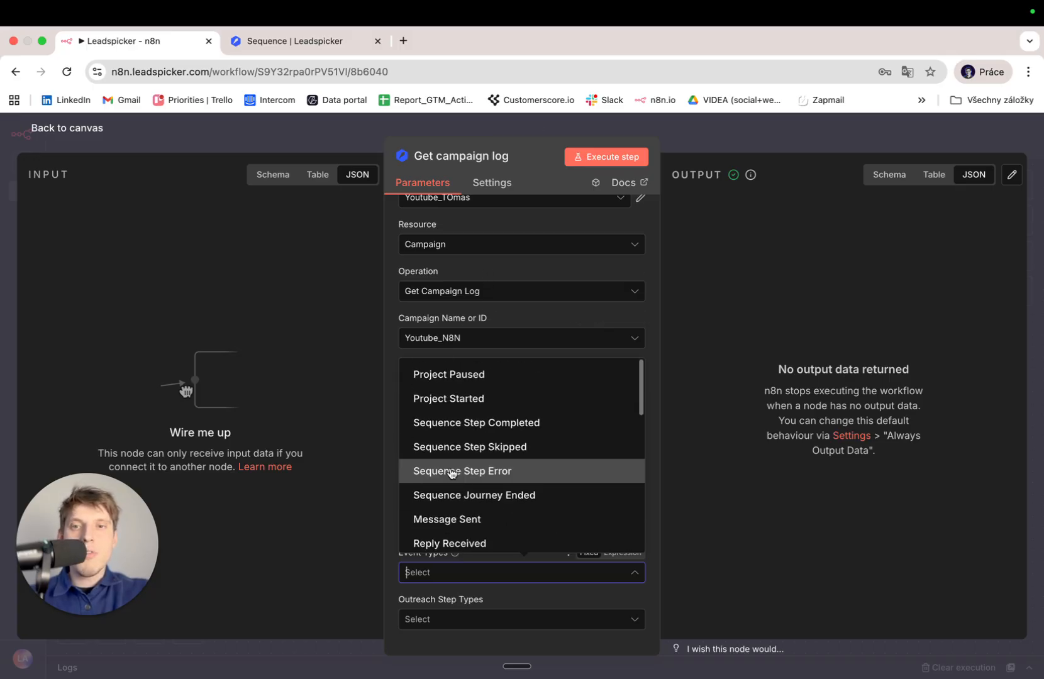
click(280, 270)
click(305, 13)
click(289, 41)
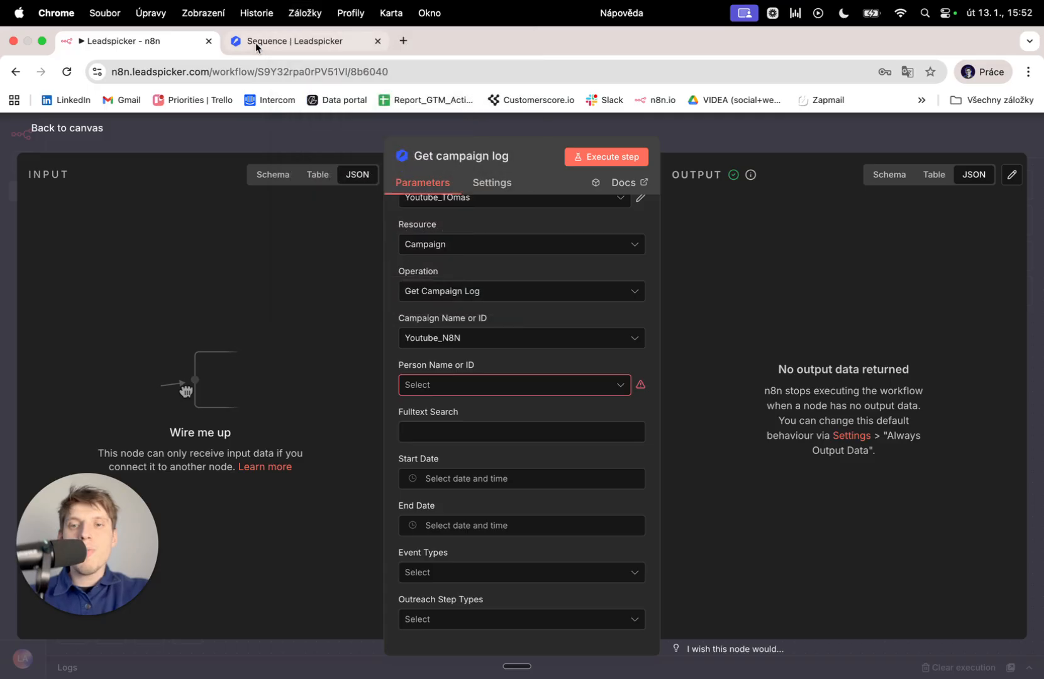
In Leadspicker, open the Job Portal Campaigns - Jan 2026 project's logs.
click(289, 41)
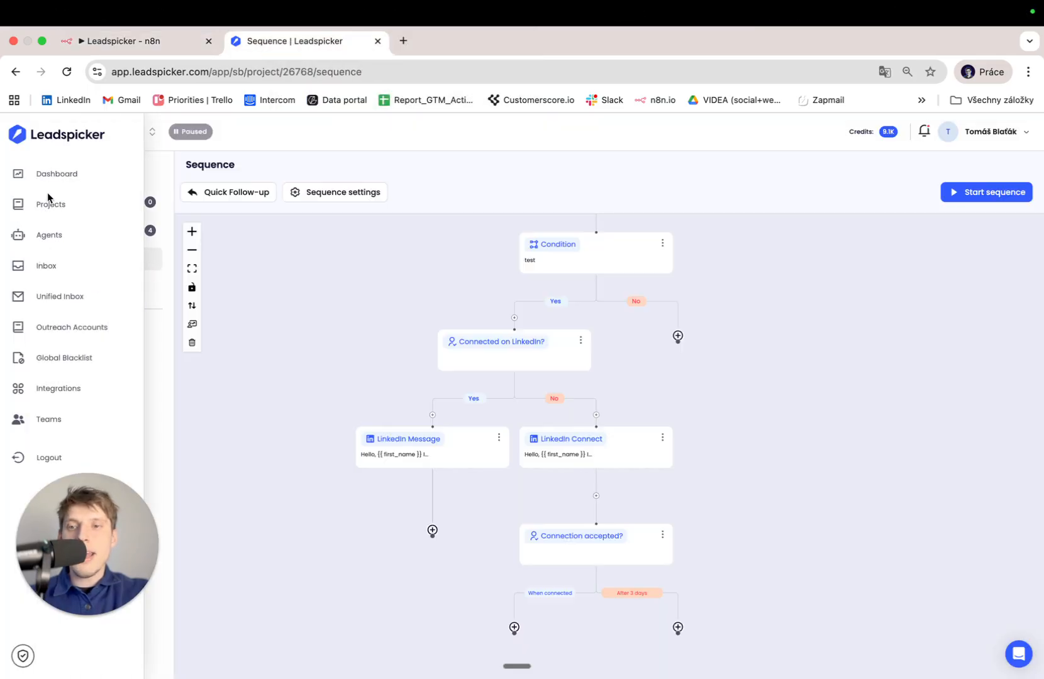
click(48, 204)
scroll(373, 394, down, 2)
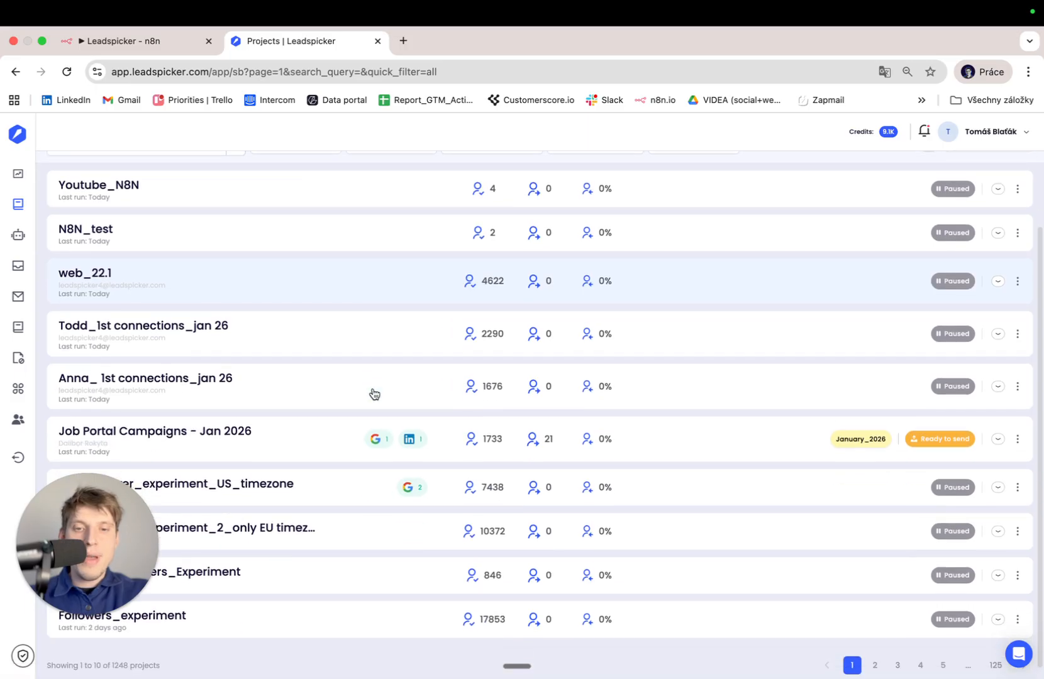
click(281, 450)
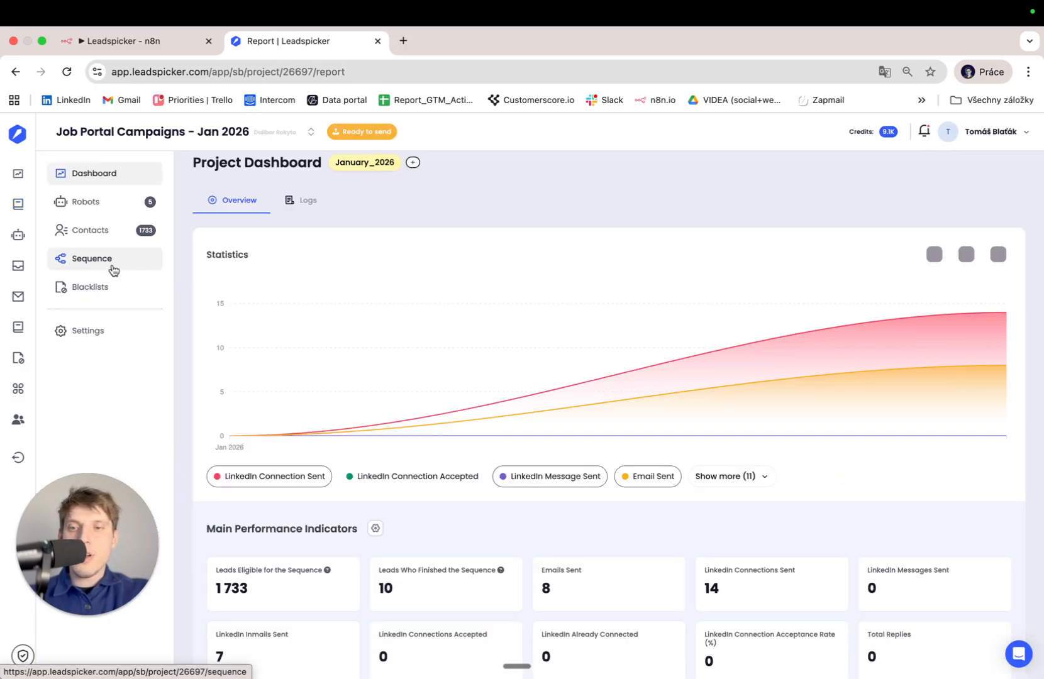
click(306, 201)
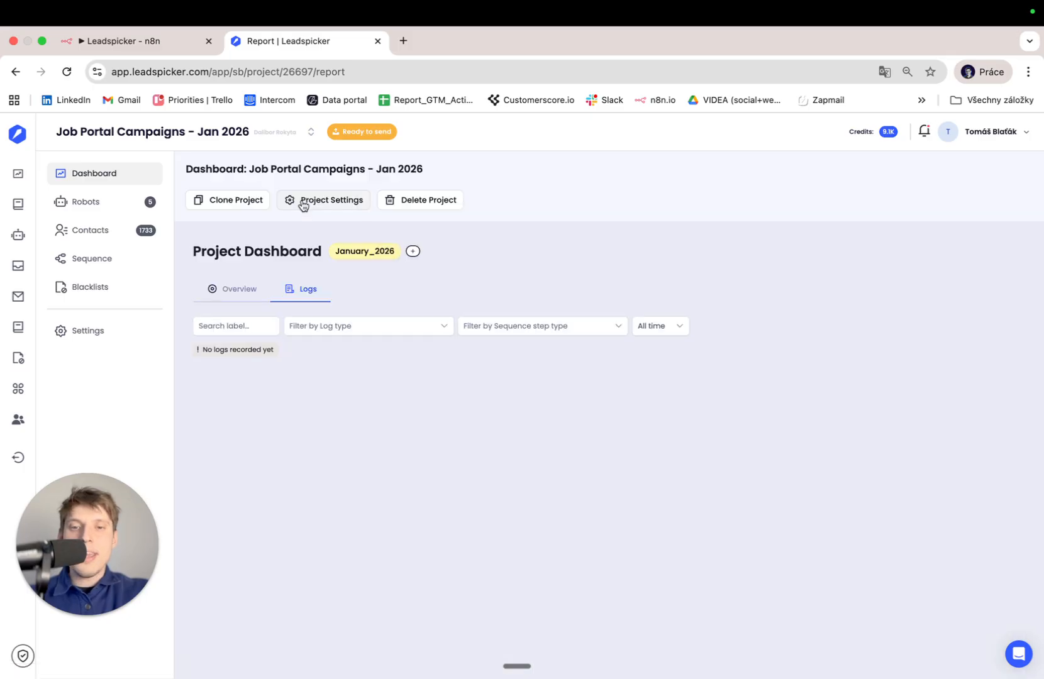
scroll(377, 377, up, 1)
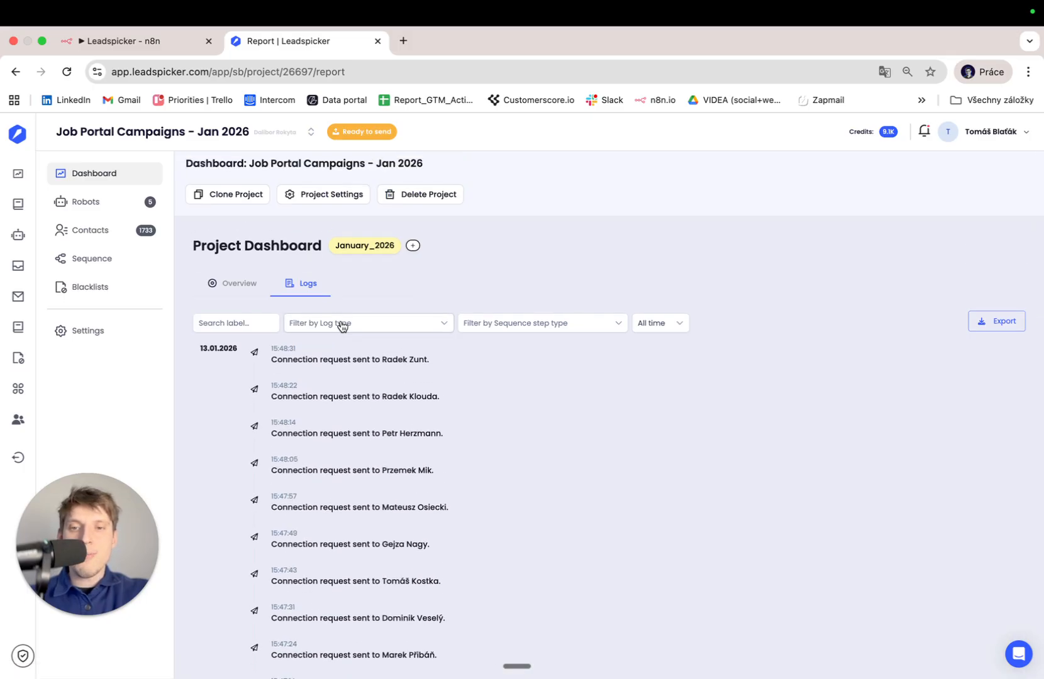
Filter the logs to the Connected on LinkedIn? sequence step and review the entries.
click(342, 323)
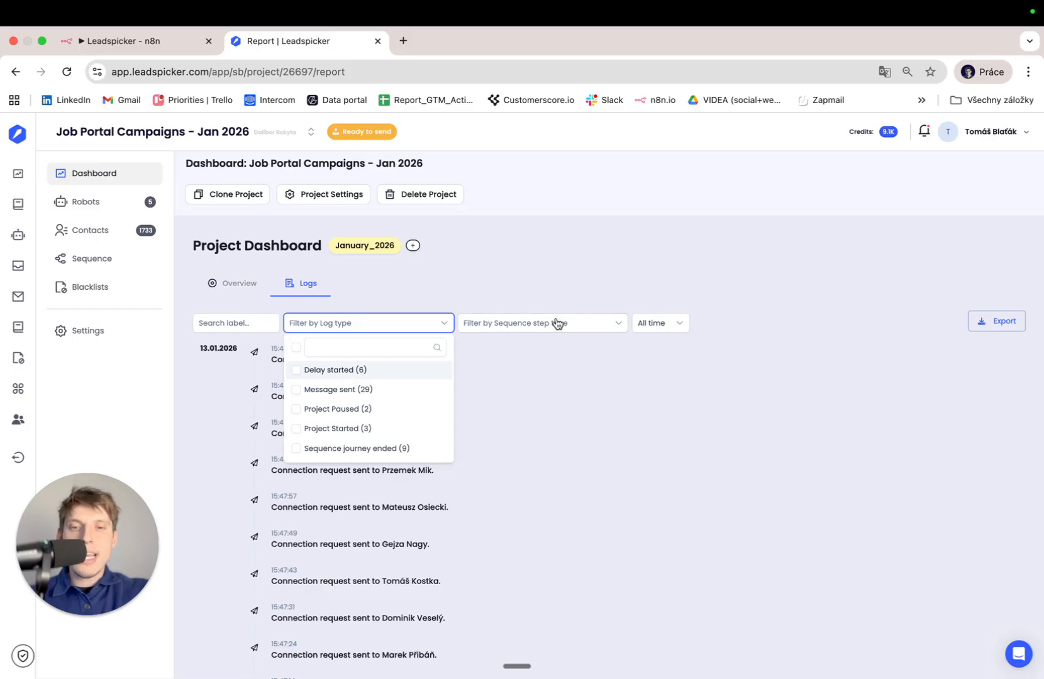
click(515, 338)
click(527, 325)
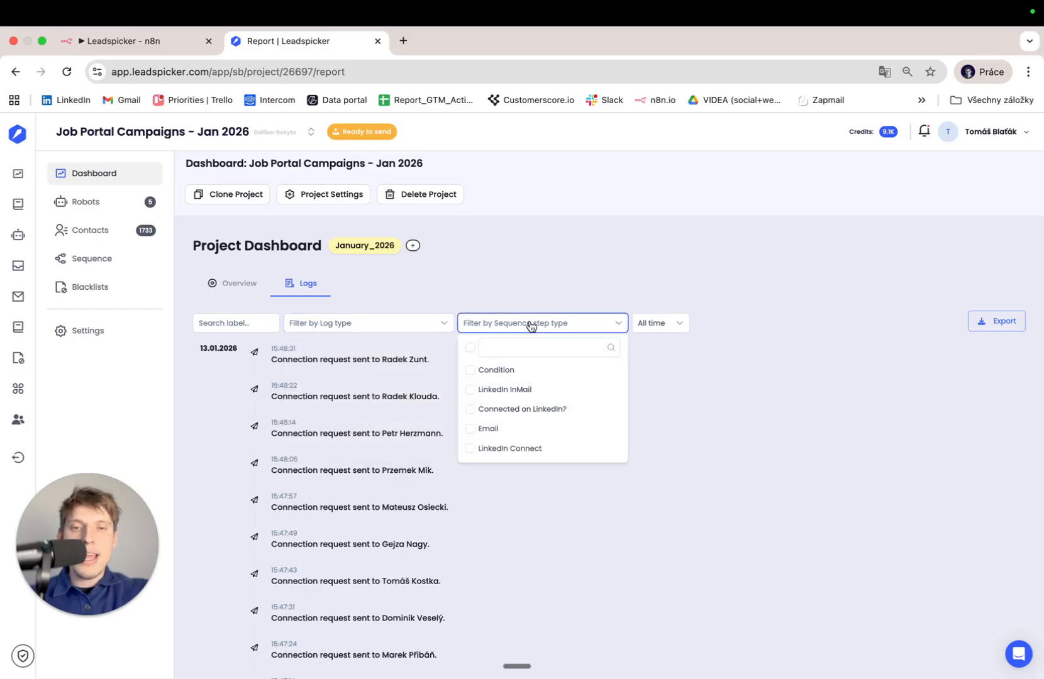
click(393, 326)
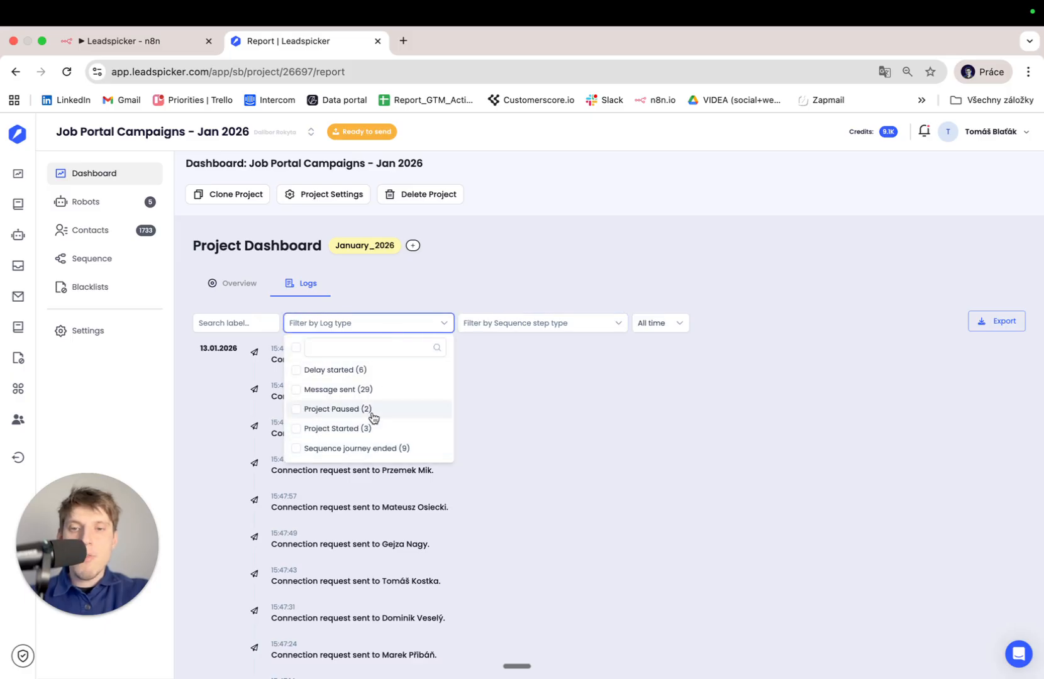
click(567, 335)
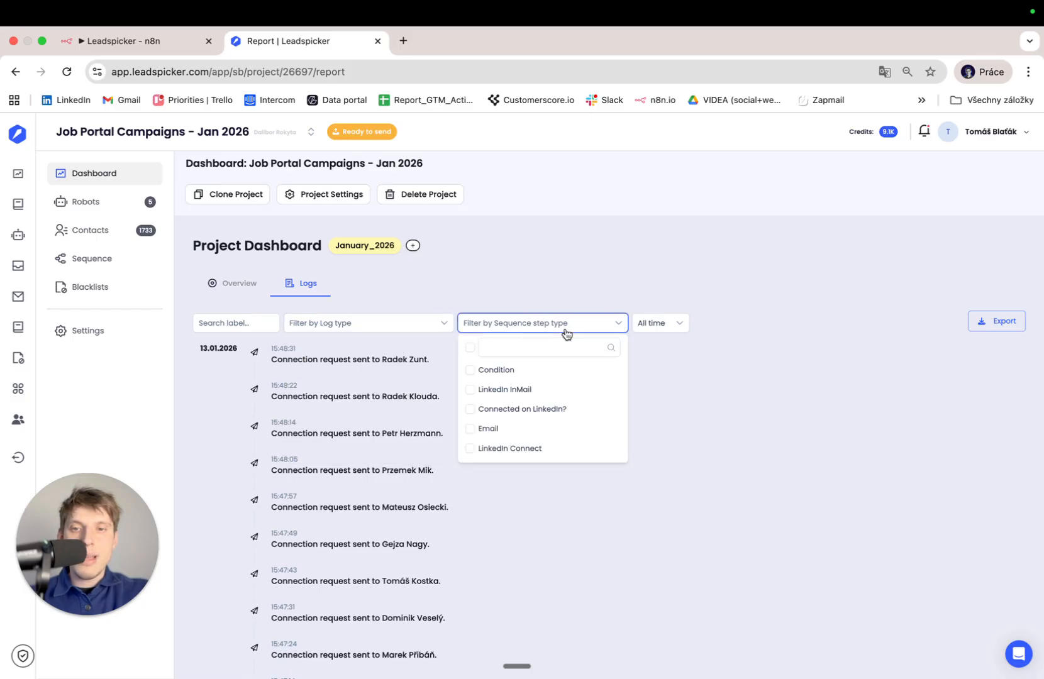
click(554, 409)
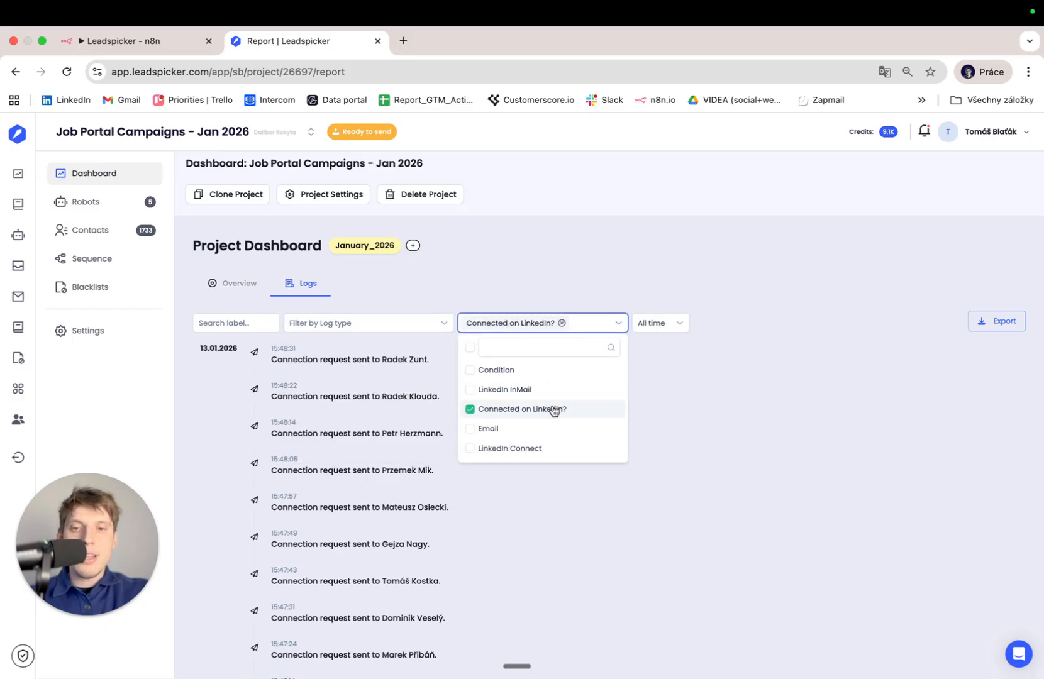
click(349, 407)
scroll(349, 406, down, 2)
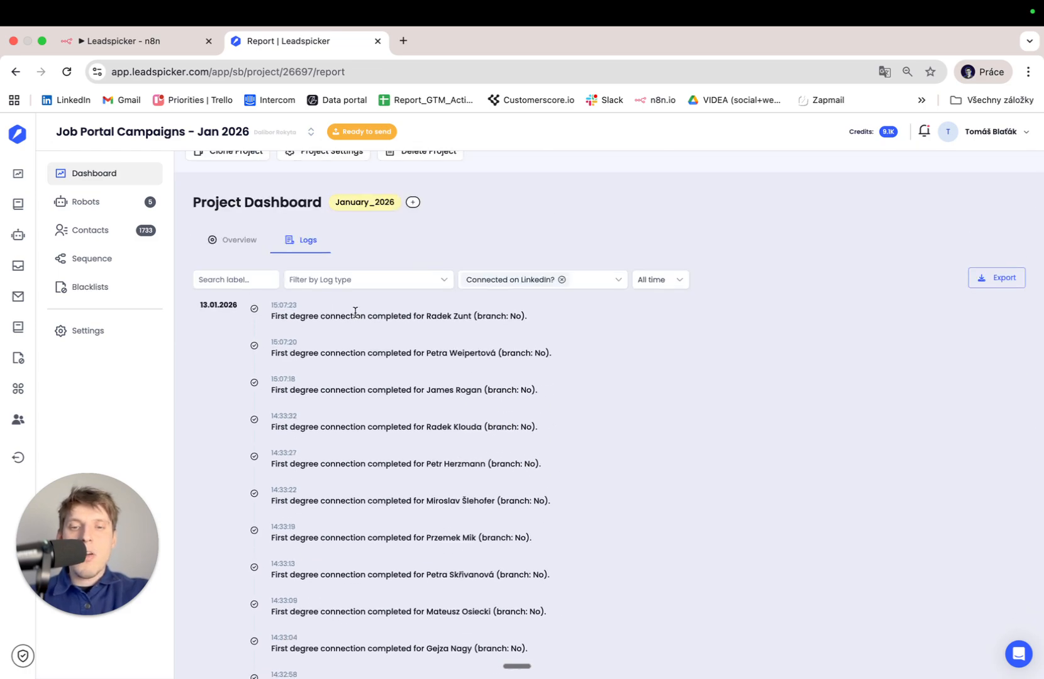
triple_click(355, 312)
scroll(471, 312, down, 10)
scroll(471, 315, up, 11)
scroll(471, 315, up, 1)
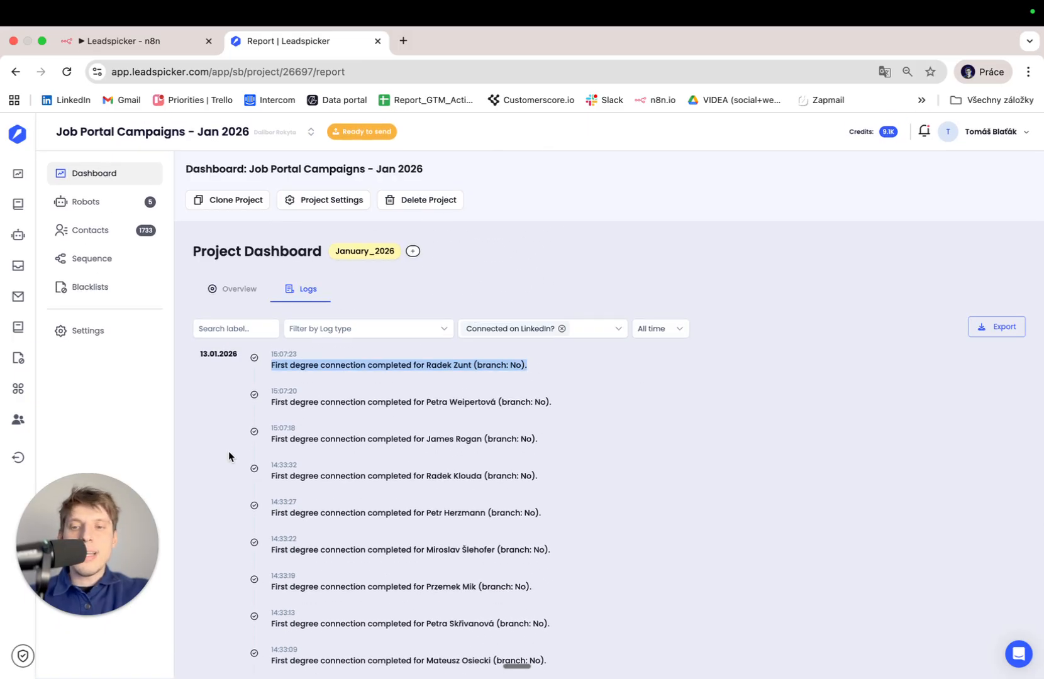
Back in n8n, leave Person Name or ID unset and close the Get campaign log settings.
click(157, 45)
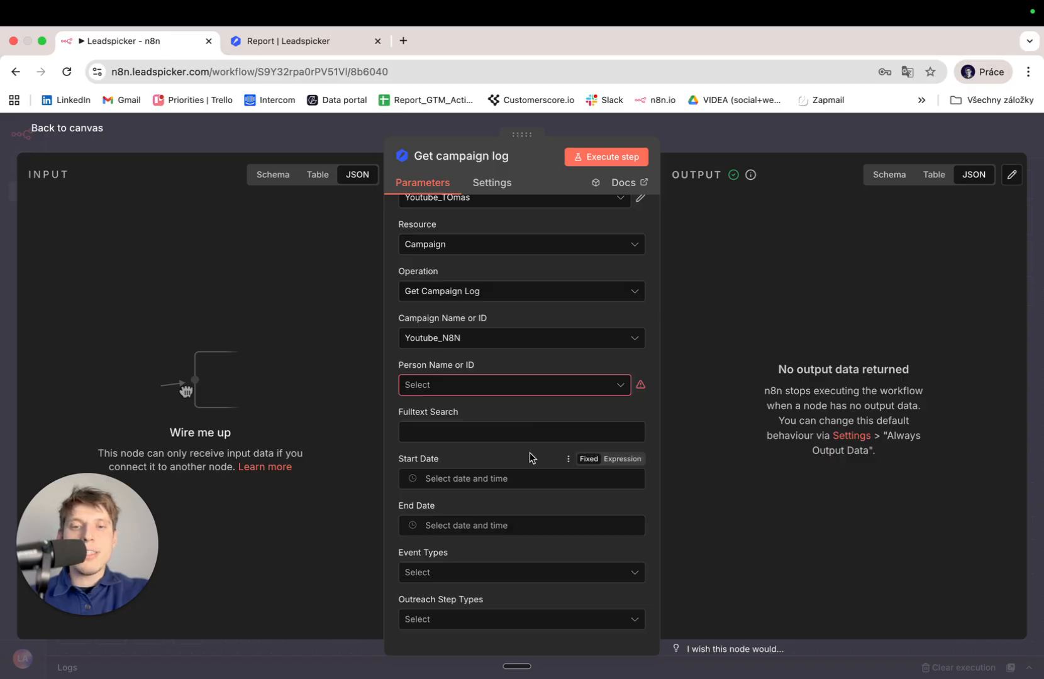
click(533, 394)
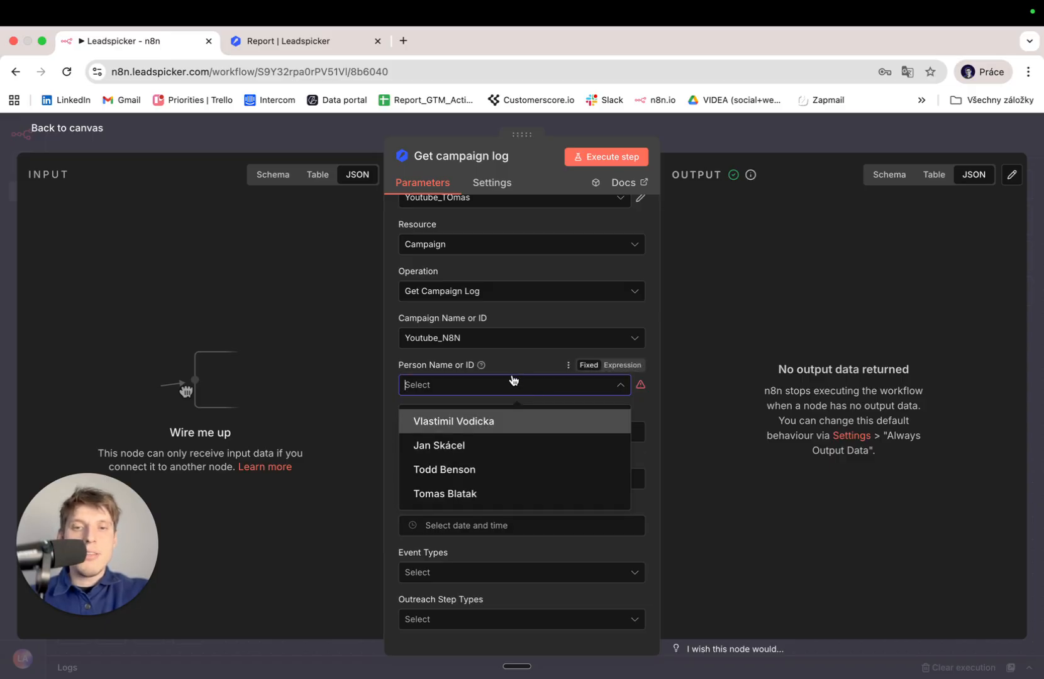
click(513, 381)
click(364, 443)
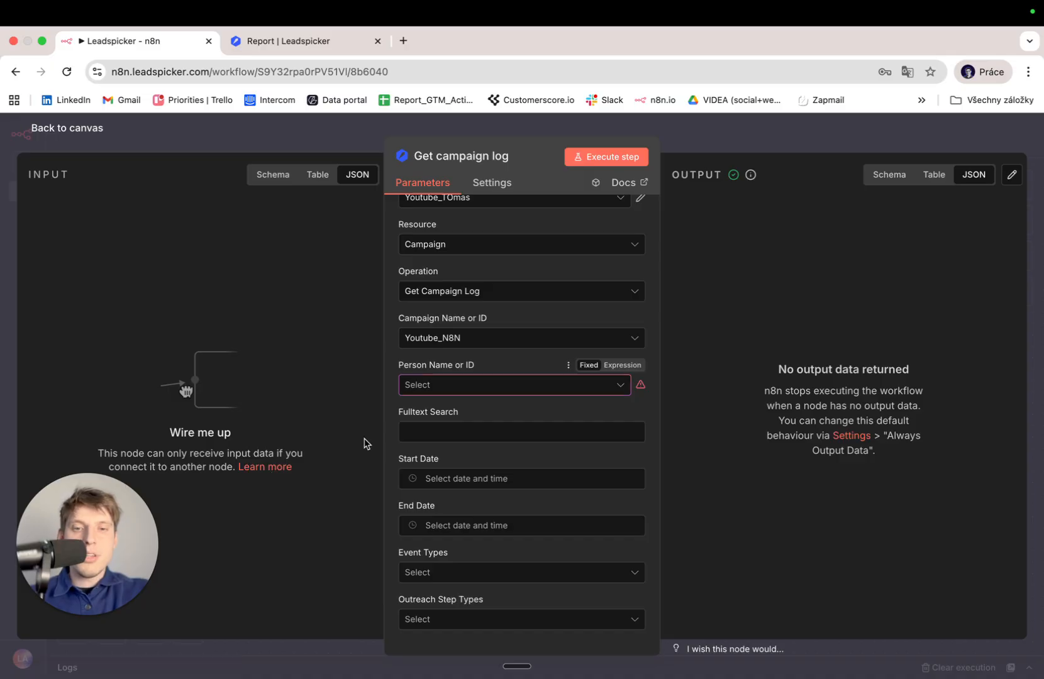
key(Escape)
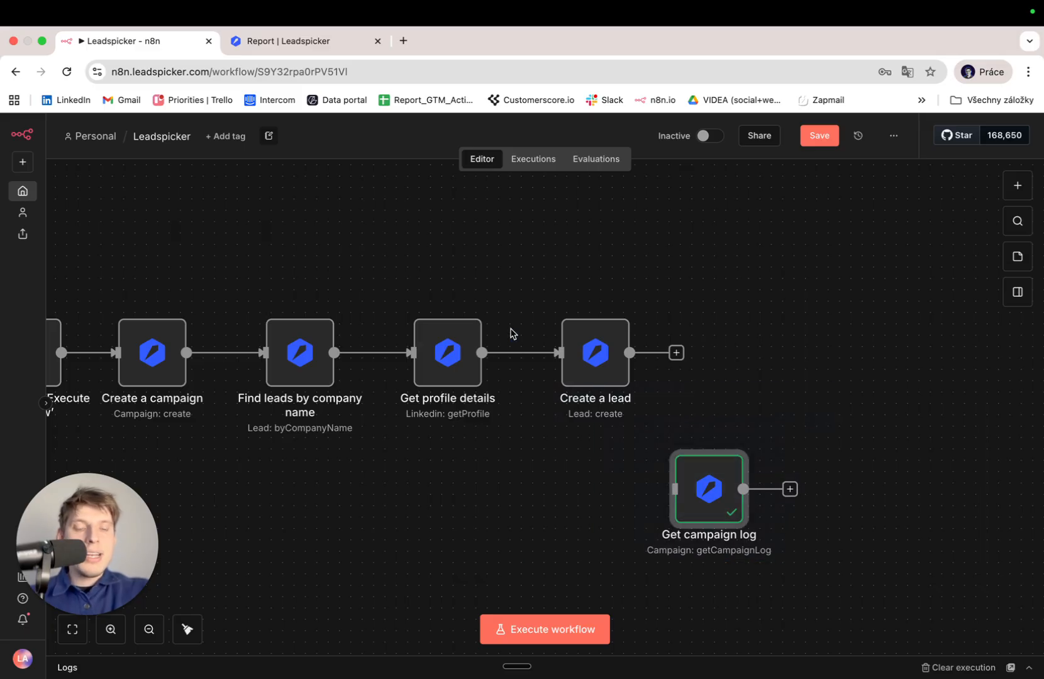
Zoom out and box-select the five Leadspicker action nodes.
scroll(511, 329, left, 2)
scroll(520, 319, down, 3)
drag(785, 479, 302, 243)
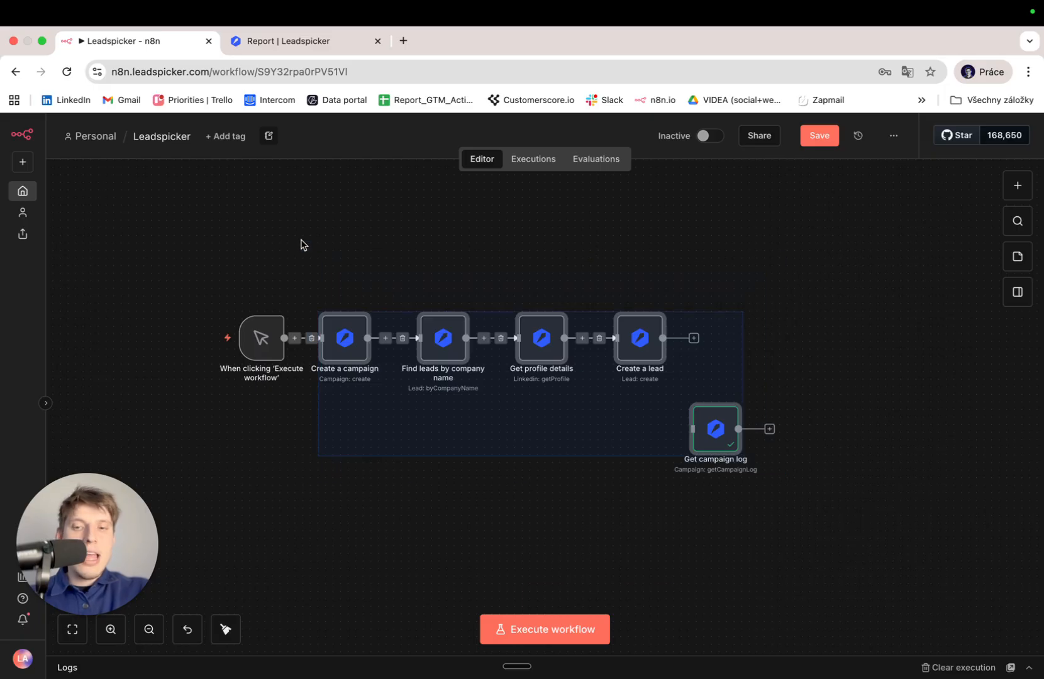
Delete the selected nodes, keeping only the trigger, and search 'leads' to list Leadspicker actions.
key(Delete)
click(1014, 185)
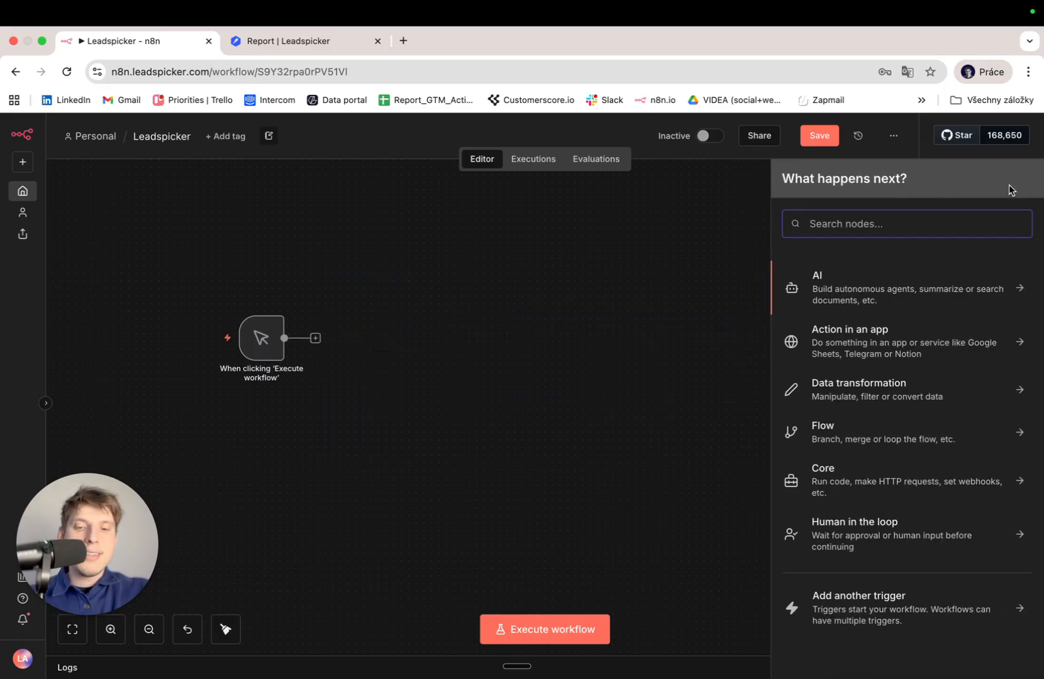
text(leads)
key(Return)
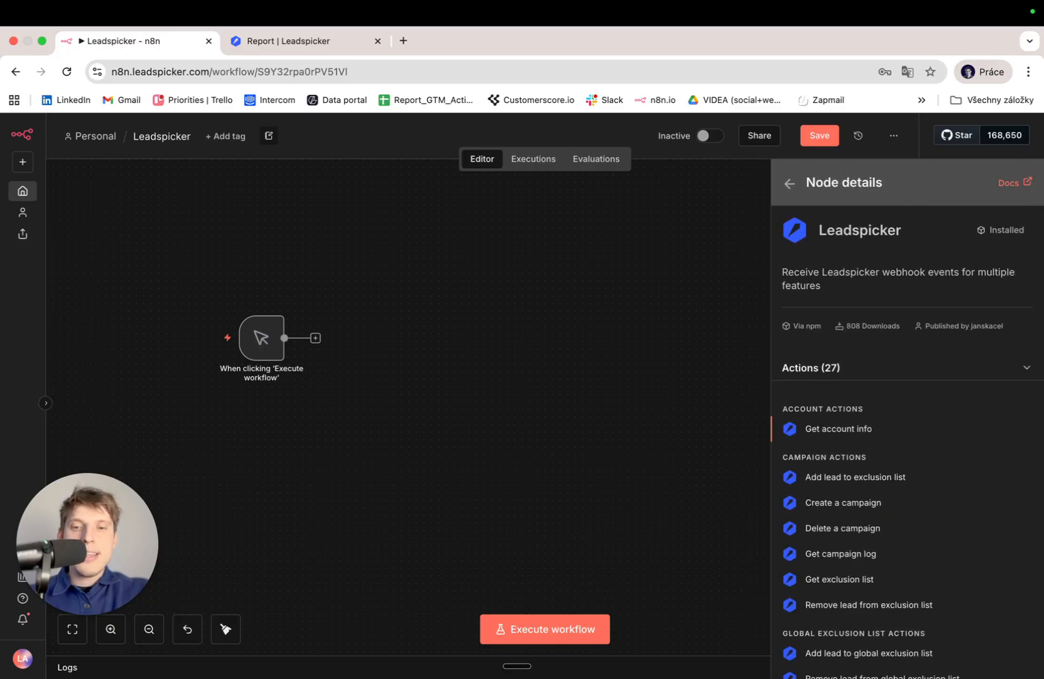
scroll(897, 490, down, 10)
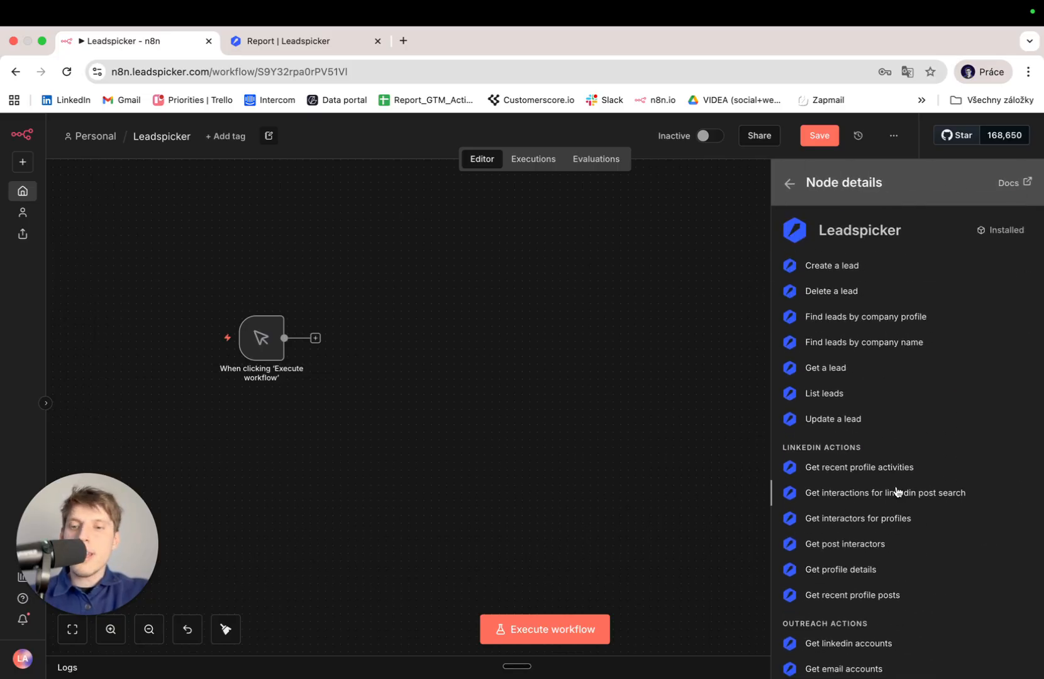
scroll(896, 491, down, 5)
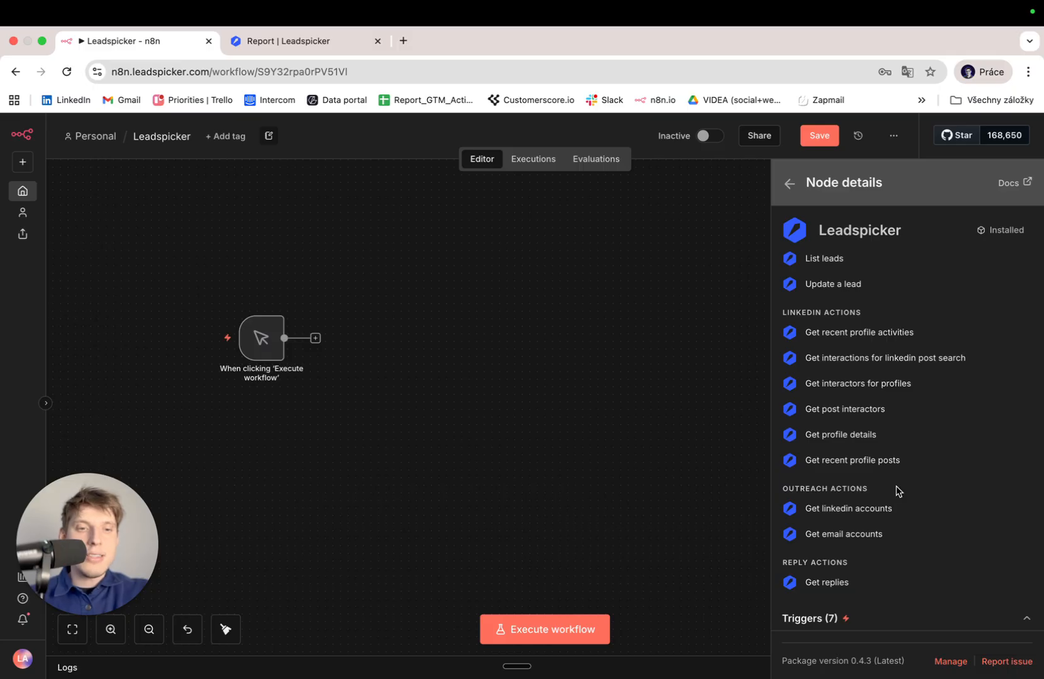
scroll(896, 491, up, 5)
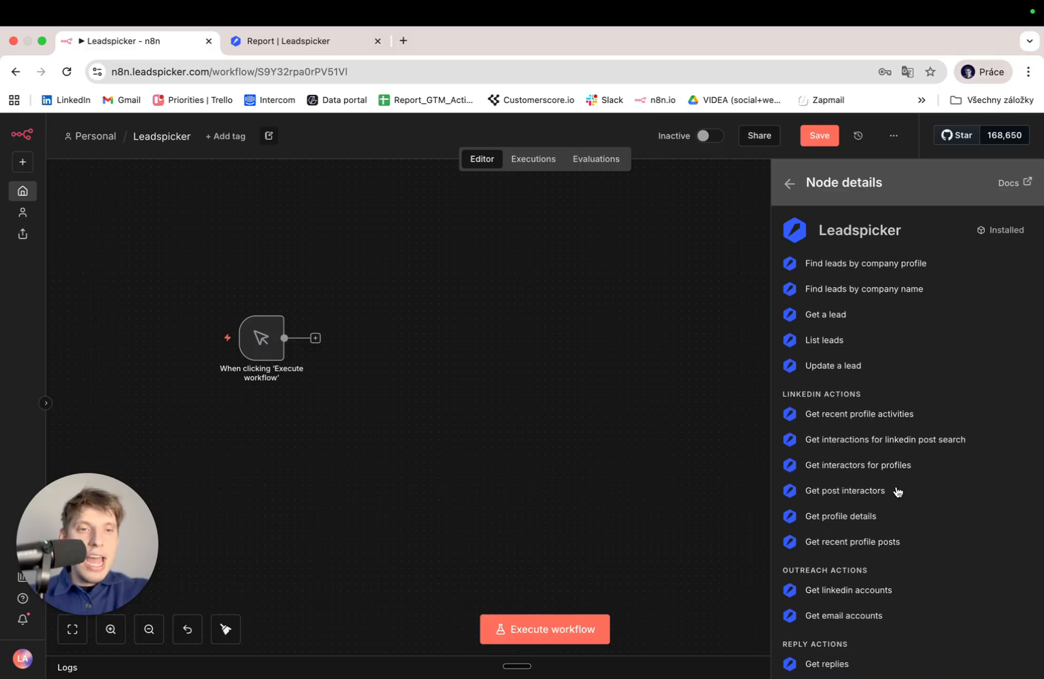
scroll(897, 491, up, 1)
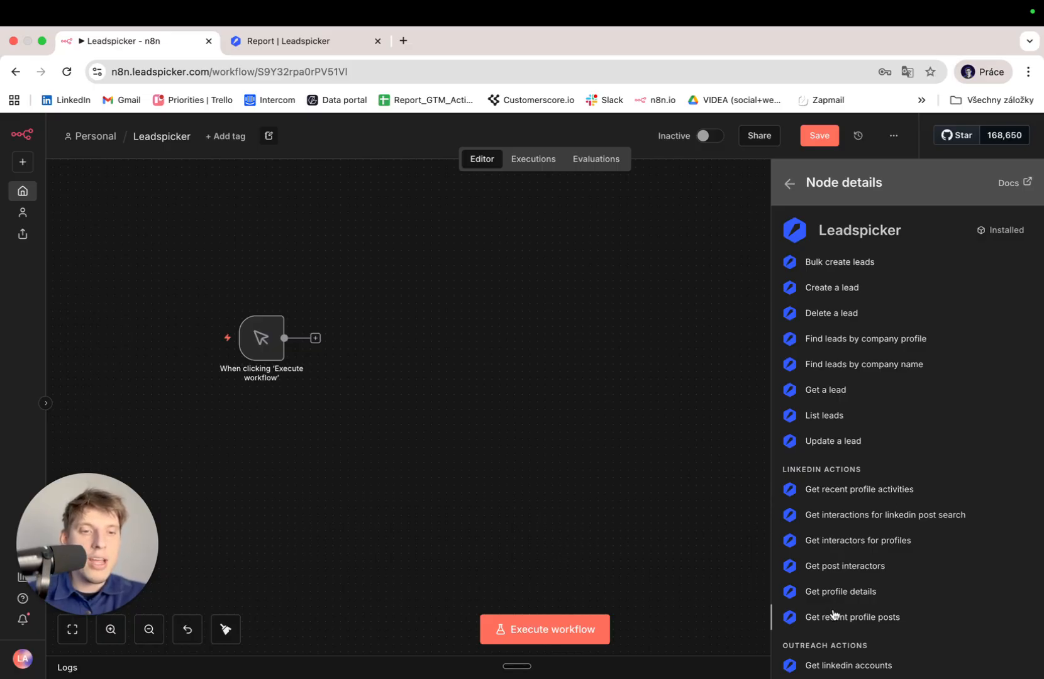
Add a Get recent profile posts node, then open the LinkedIn feed in a new tab.
click(885, 620)
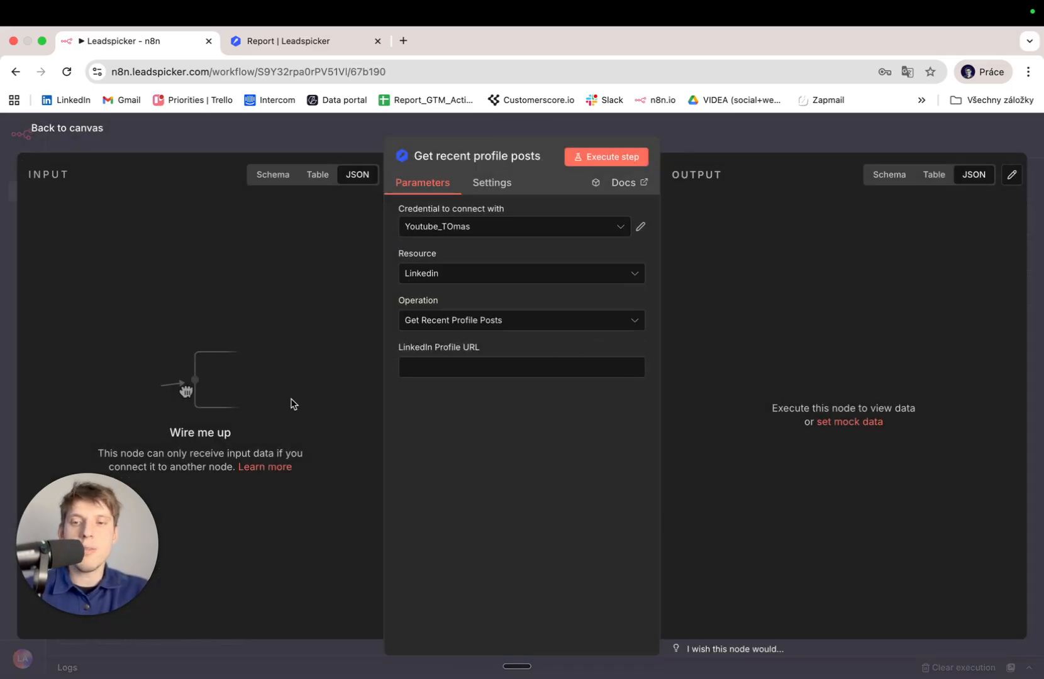
click(454, 366)
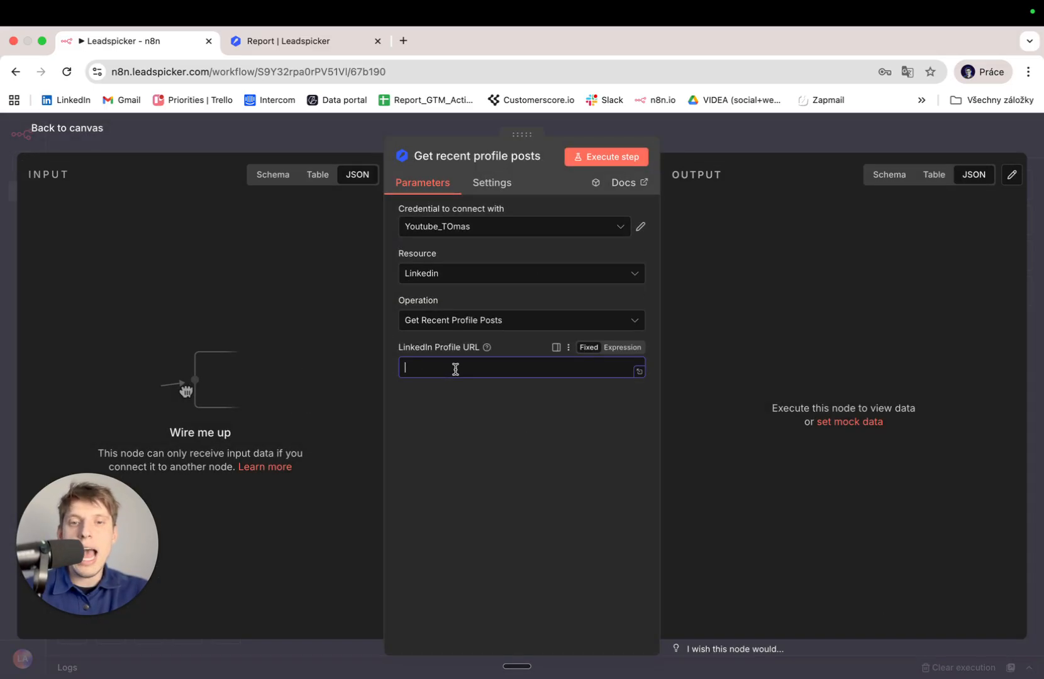
click(403, 40)
click(64, 104)
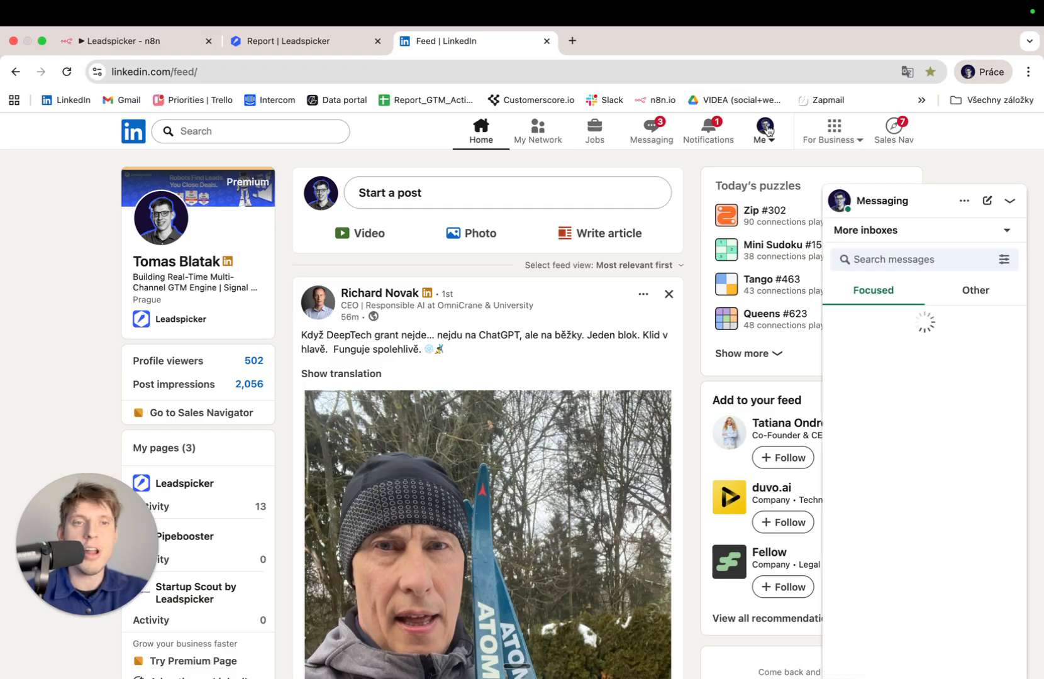
Open your own LinkedIn profile page, copy its URL, and switch back to n8n.
click(764, 131)
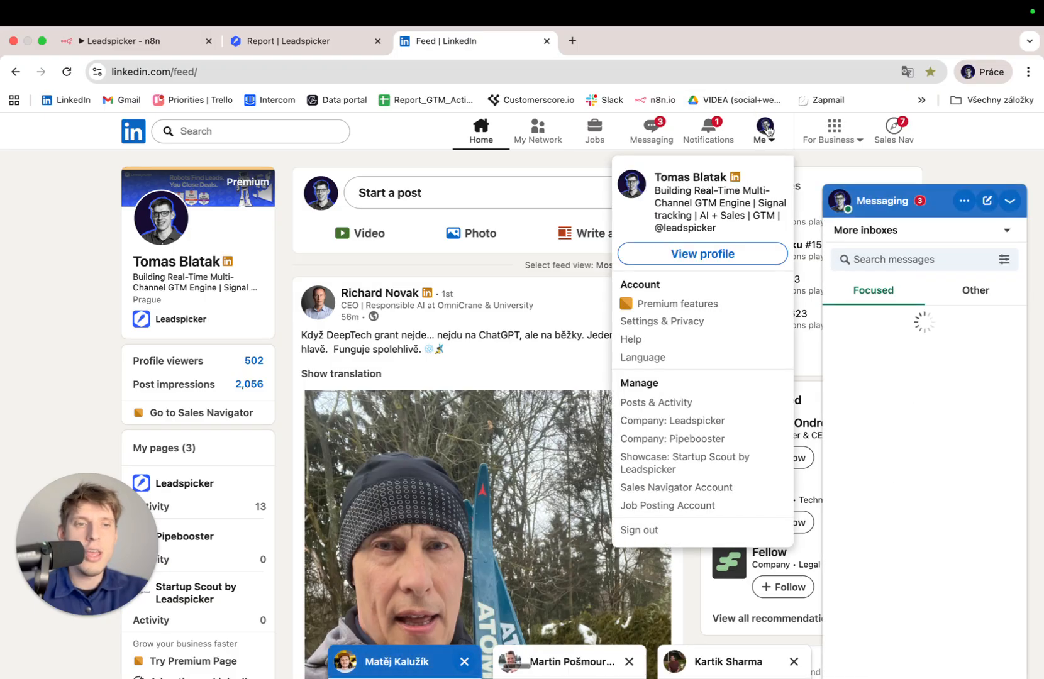
click(639, 182)
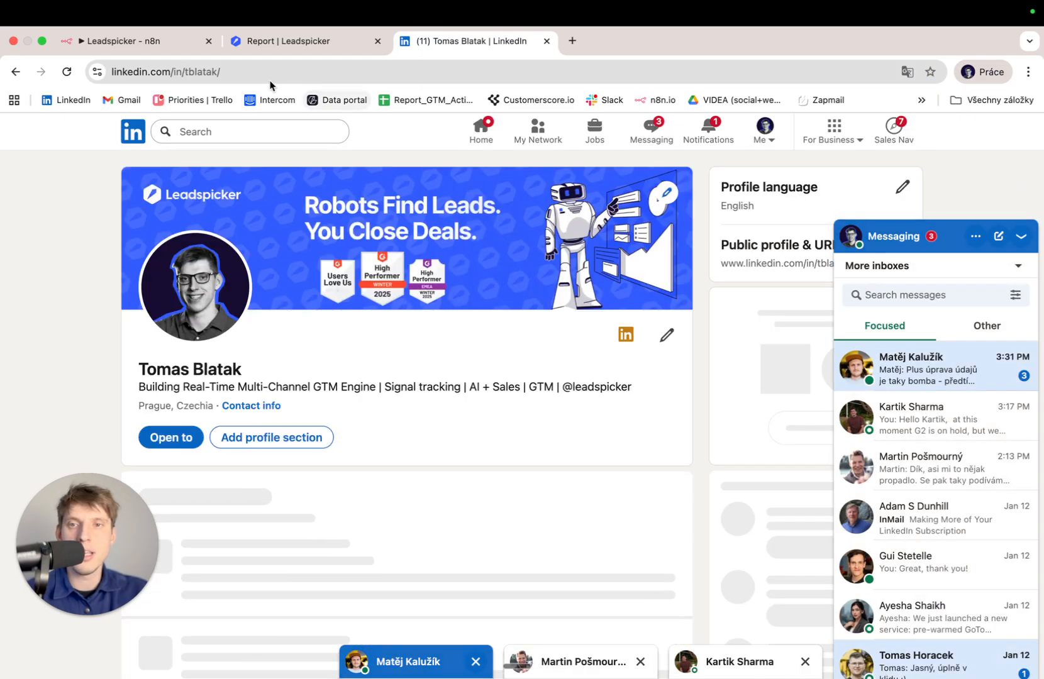
click(267, 72)
key(super+c)
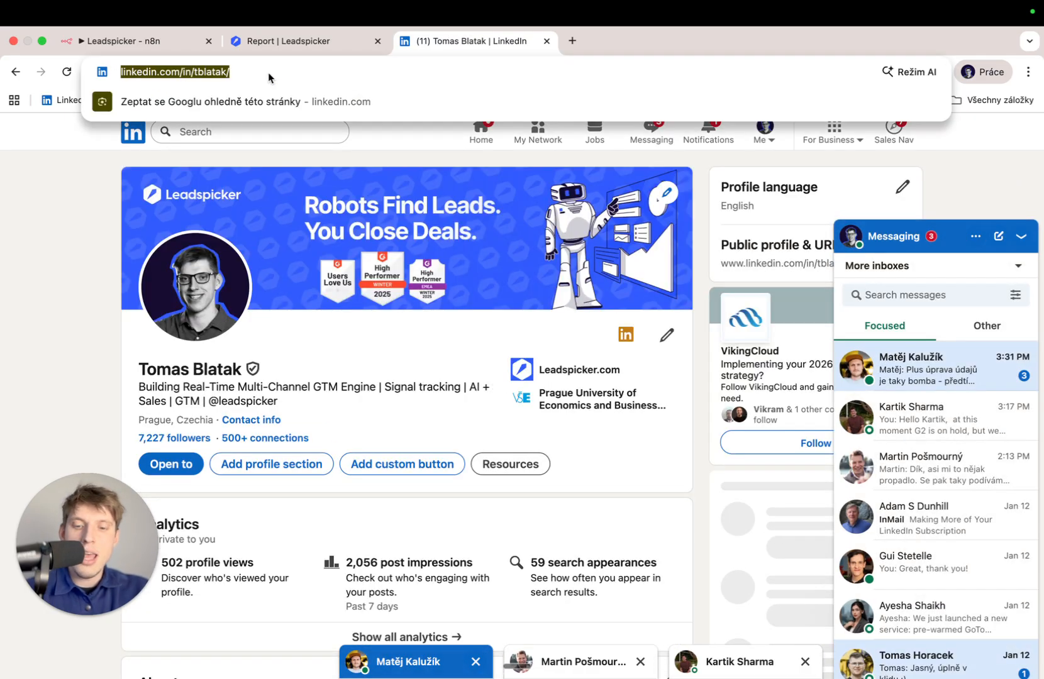
click(150, 41)
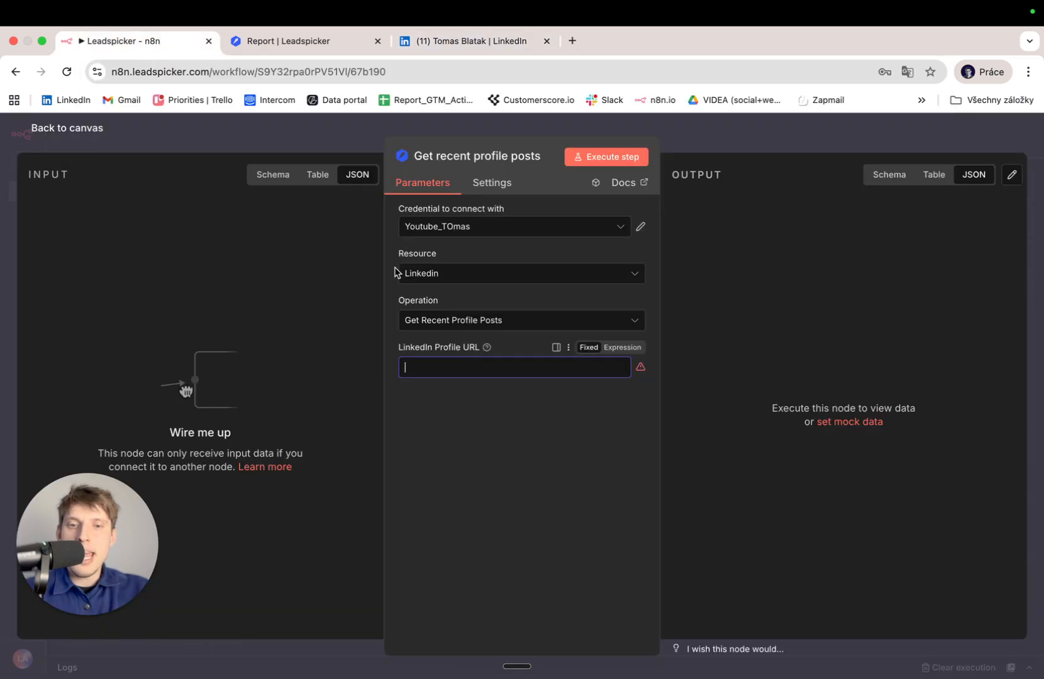
Paste the profile URL as LinkedIn Profile URL and run the node to fetch 30 posts.
key(super+v)
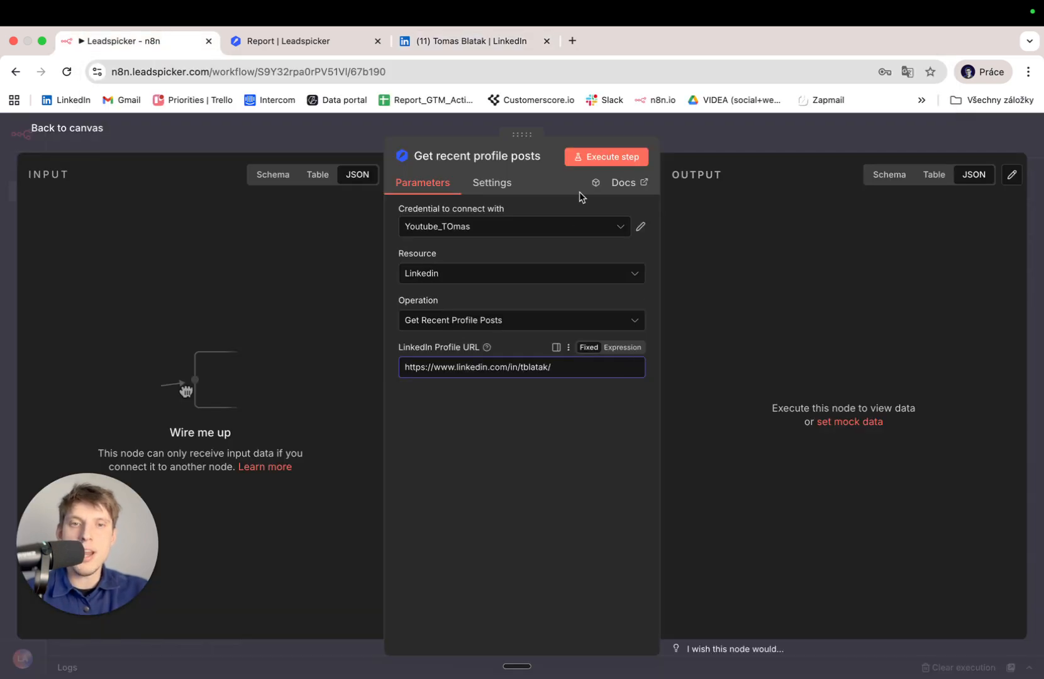
click(602, 166)
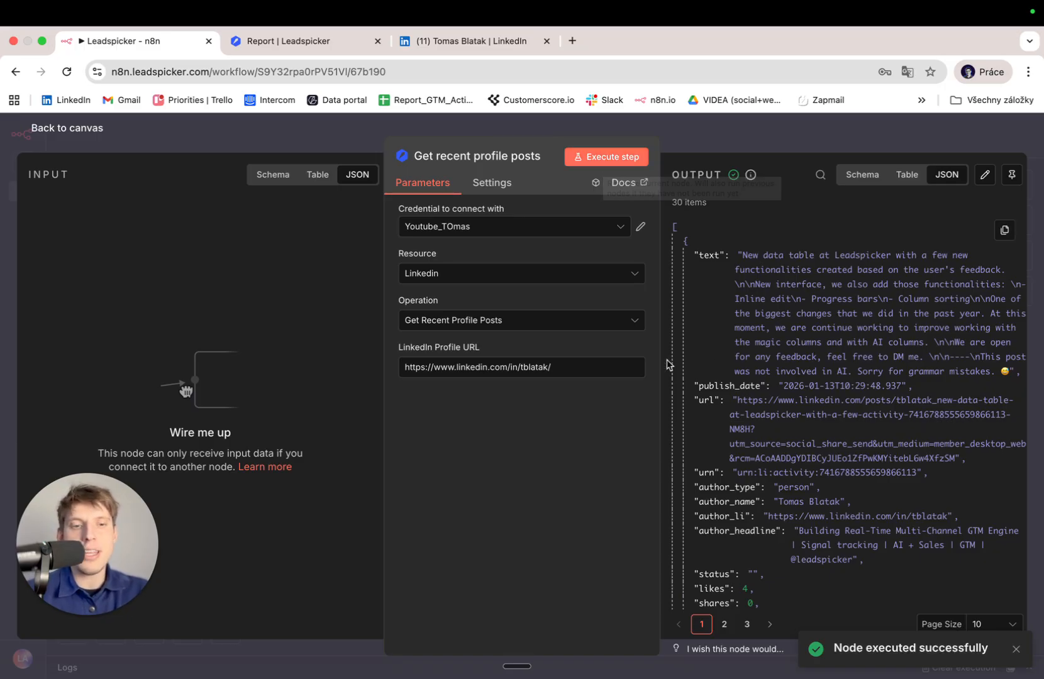
scroll(766, 364, down, 5)
scroll(766, 363, down, 3)
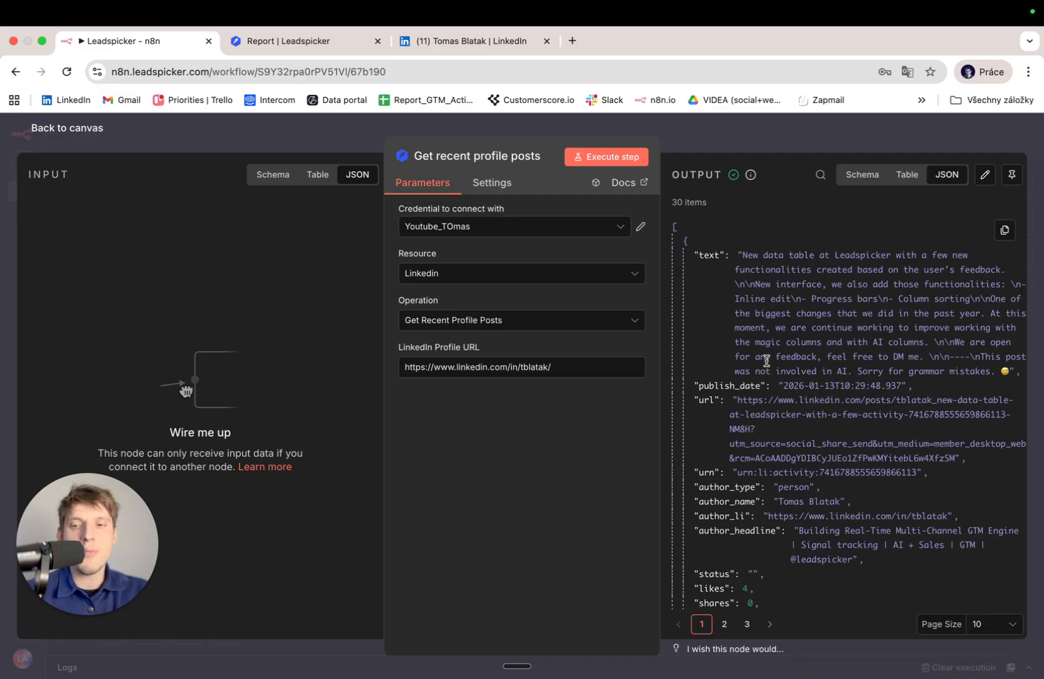
Close the node view and place Get recent profile posts beside the trigger on the canvas.
key(Escape)
drag(321, 264, 472, 346)
scroll(373, 367, up, 5)
scroll(373, 368, down, 3)
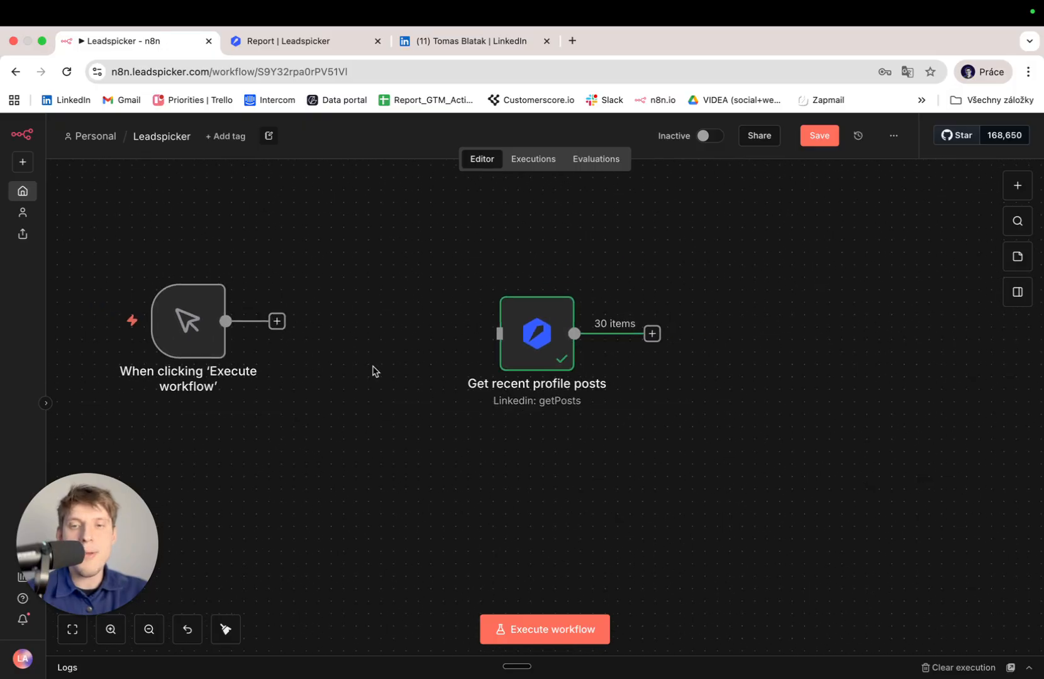
Move the trigger beside the posts node and add an OpenAI Message a model step after it.
mouse_move(195, 333)
drag(195, 333, 362, 342)
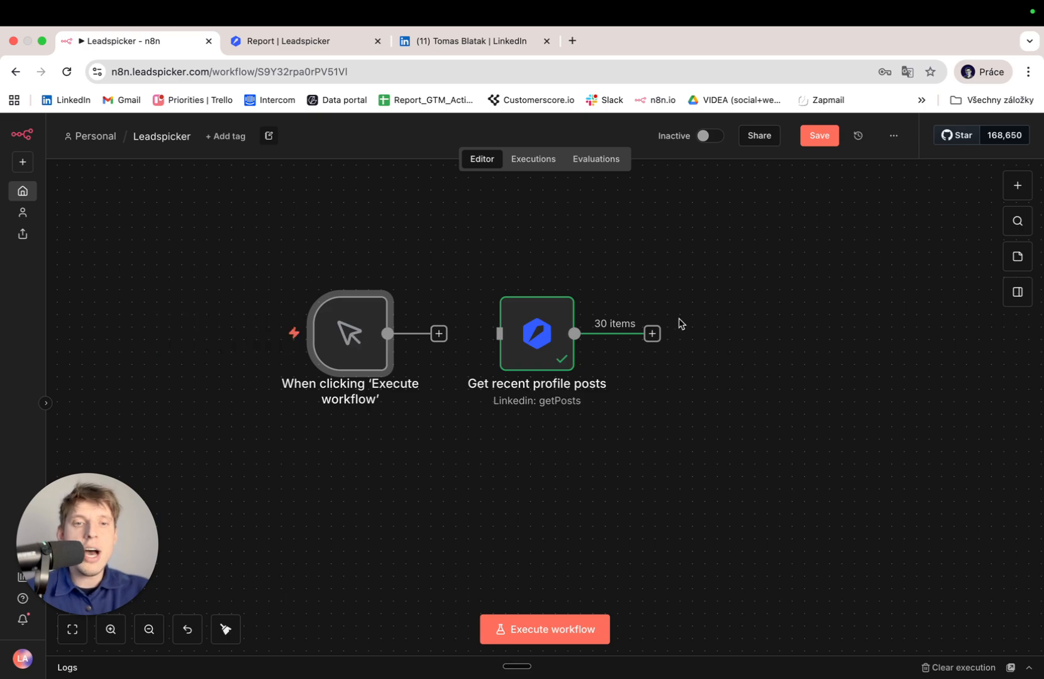
click(658, 333)
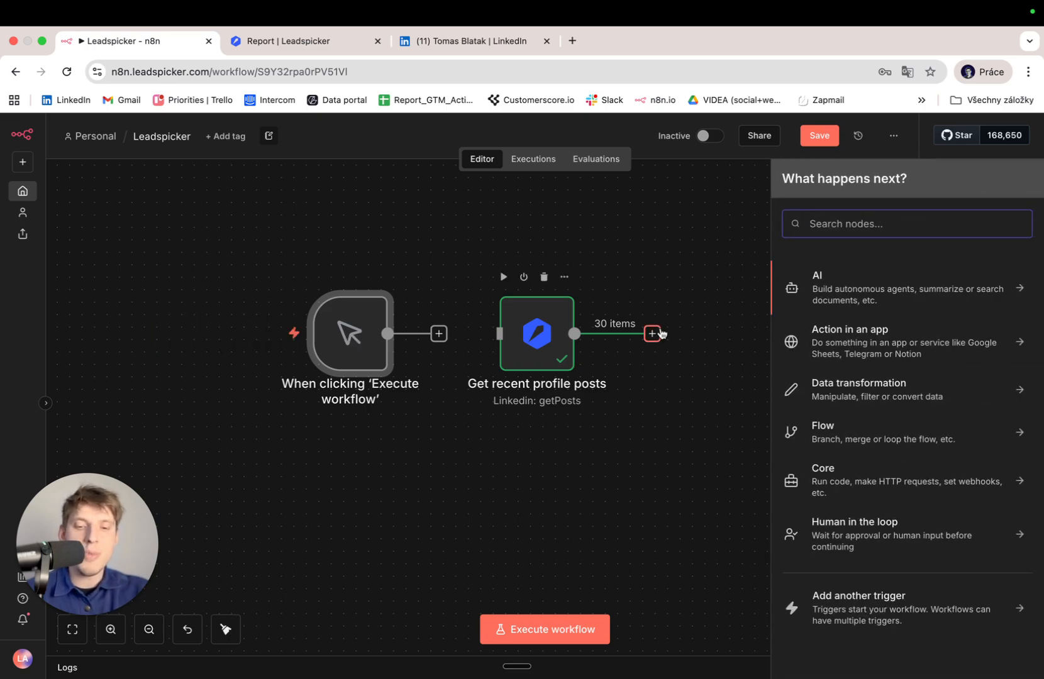
text(gpt)
key(Return)
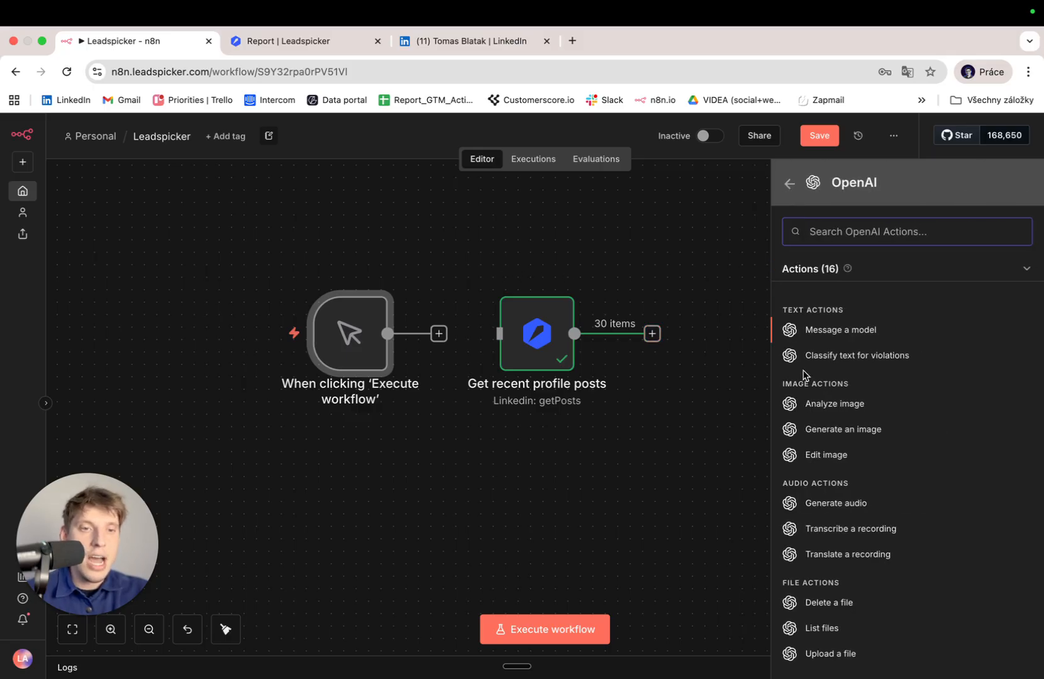
scroll(849, 453, down, 5)
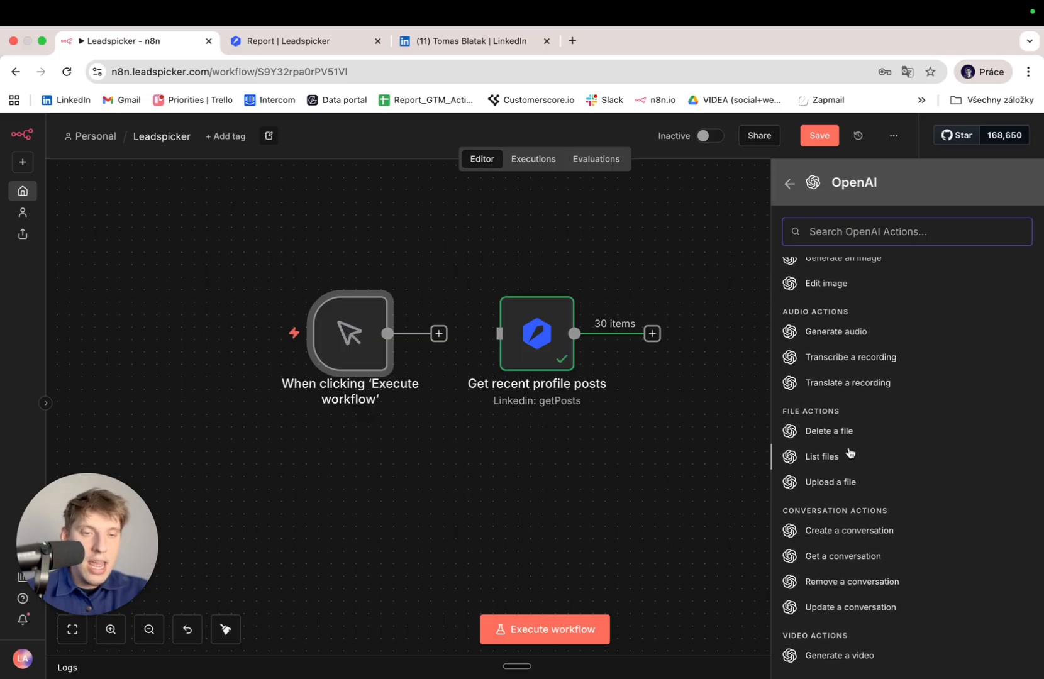
scroll(850, 453, up, 4)
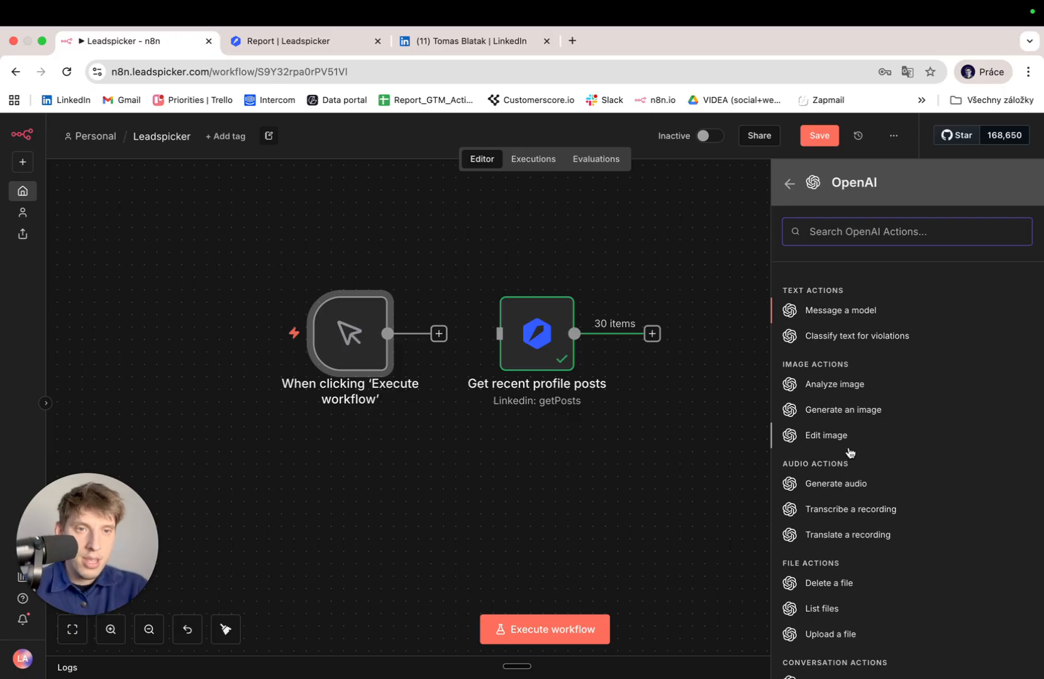
click(846, 311)
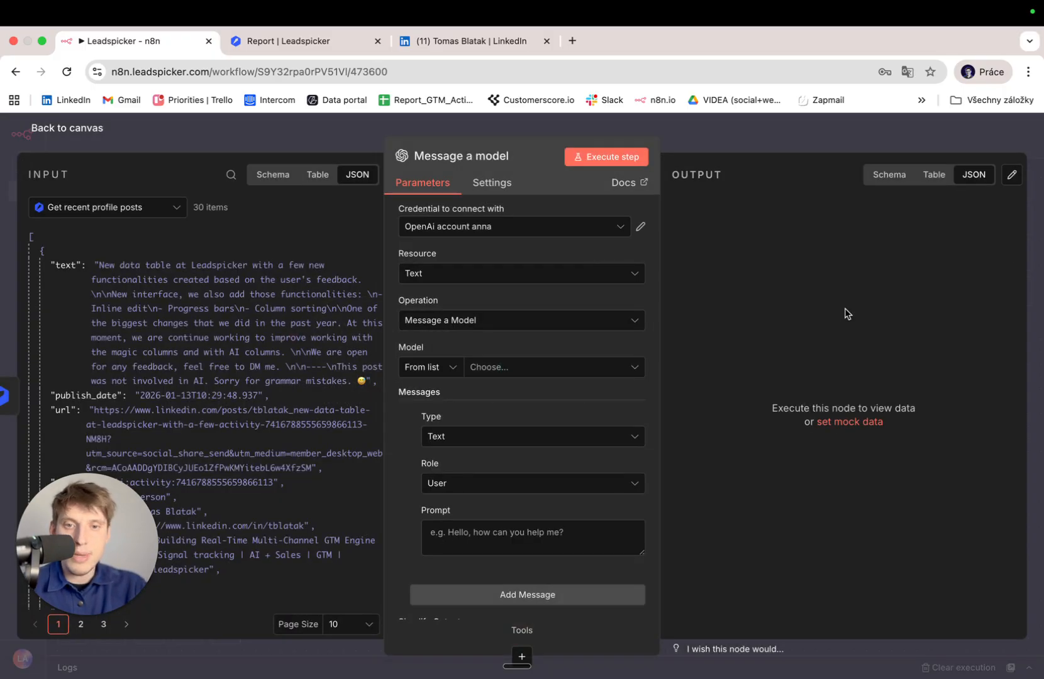
Select GPT-4O as the Message a model node's model, then return to the canvas.
click(530, 368)
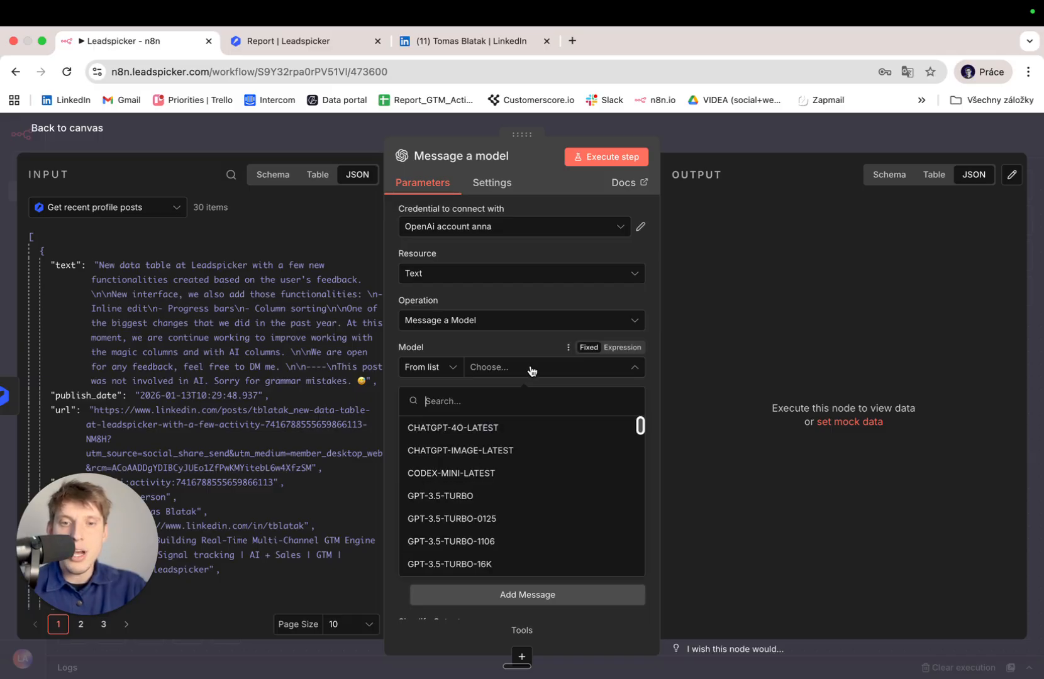
scroll(504, 494, down, 10)
scroll(504, 493, up, 10)
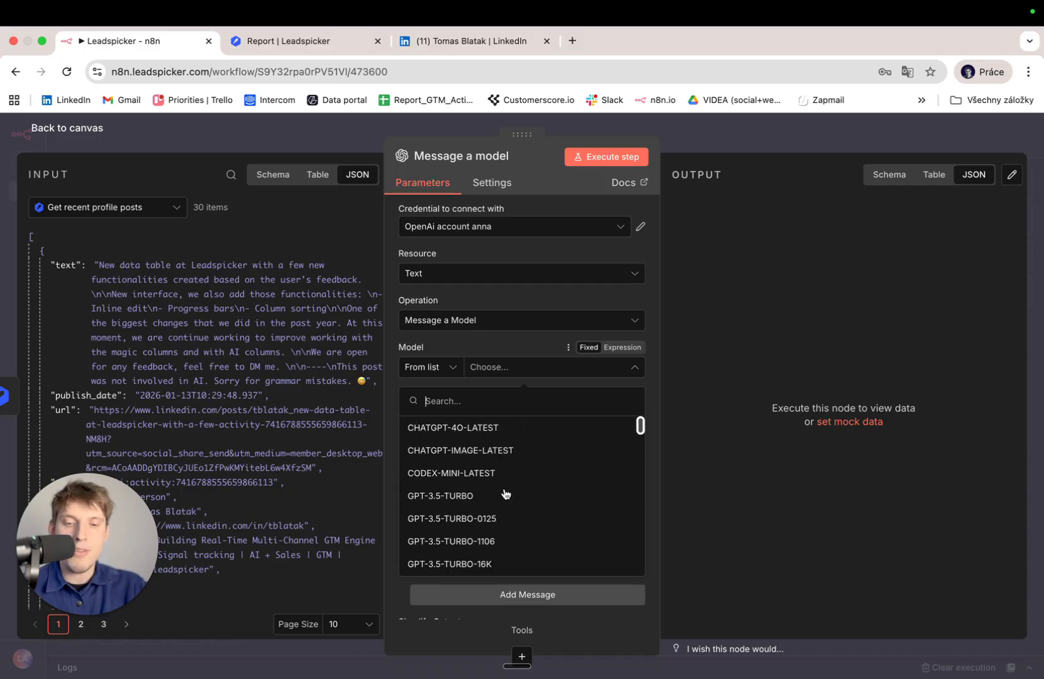
text(gpt)
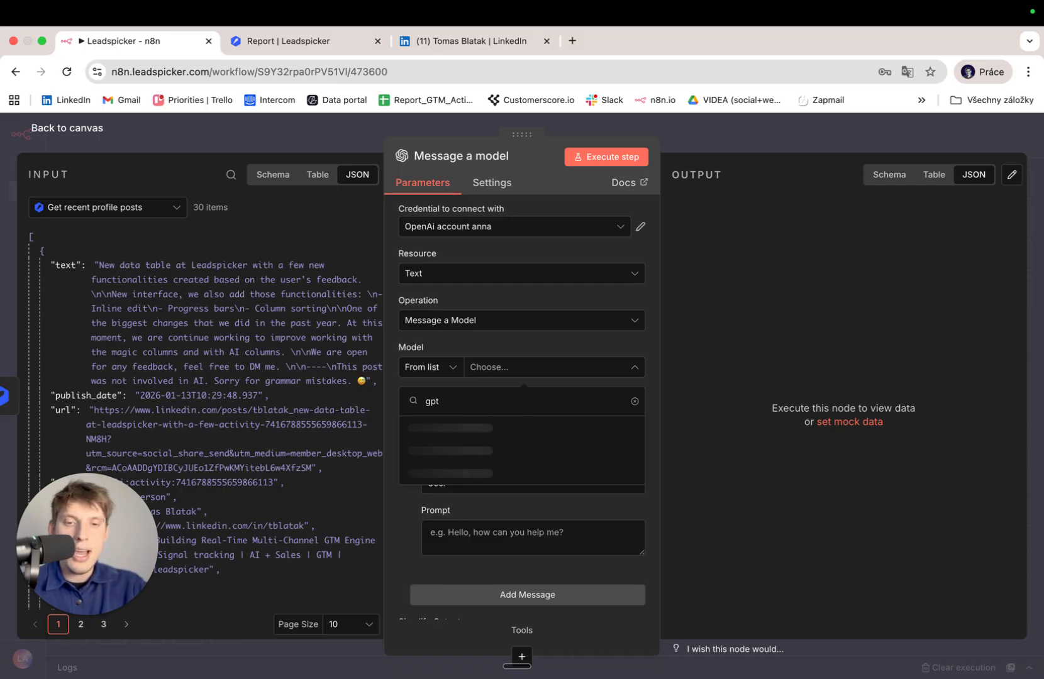
text(-)
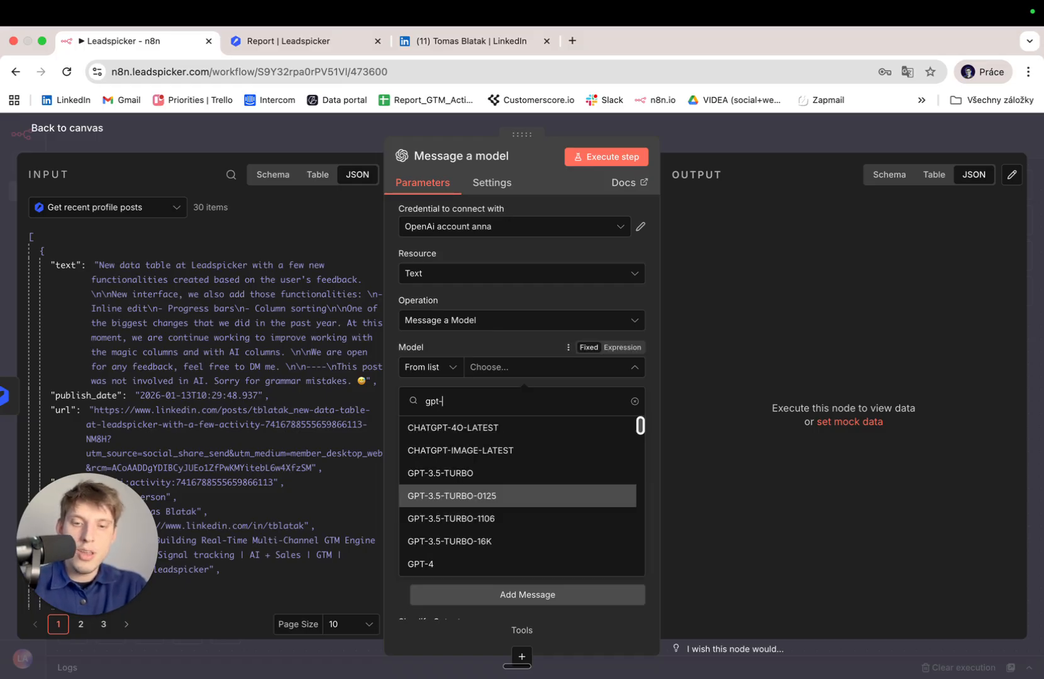
text(4o)
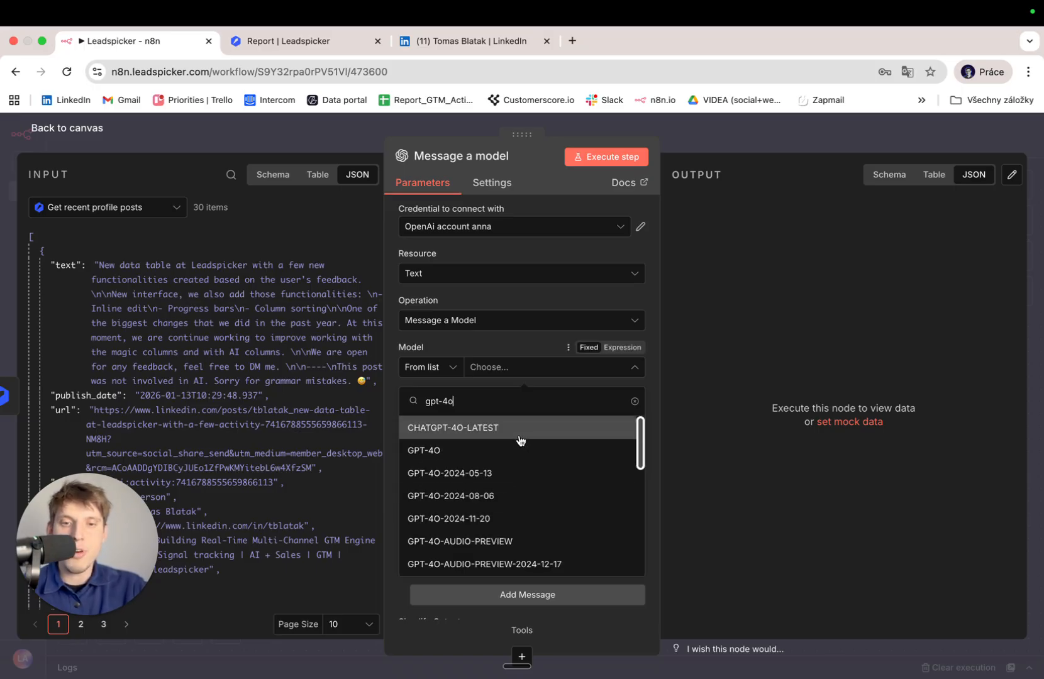
click(515, 462)
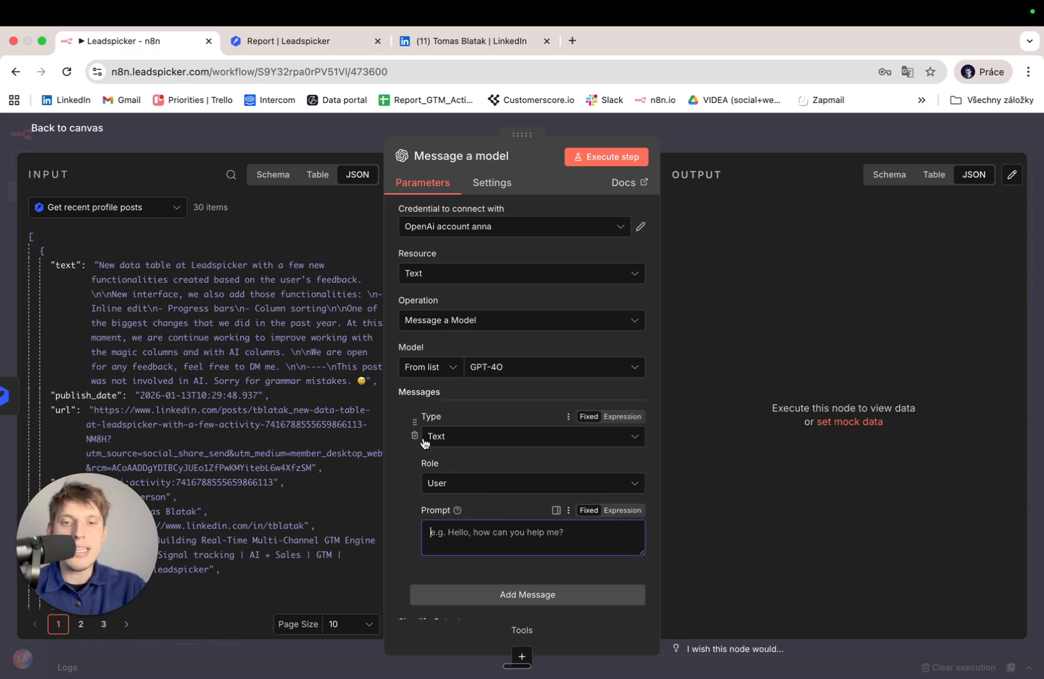
scroll(464, 470, down, 5)
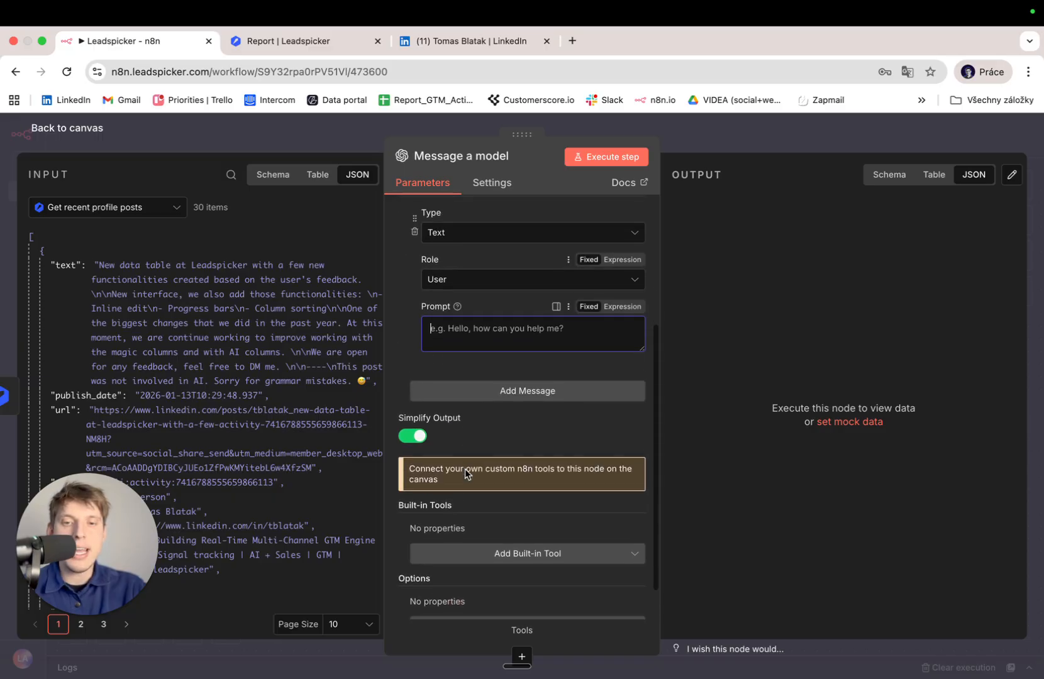
scroll(465, 470, up, 2)
scroll(465, 472, up, 3)
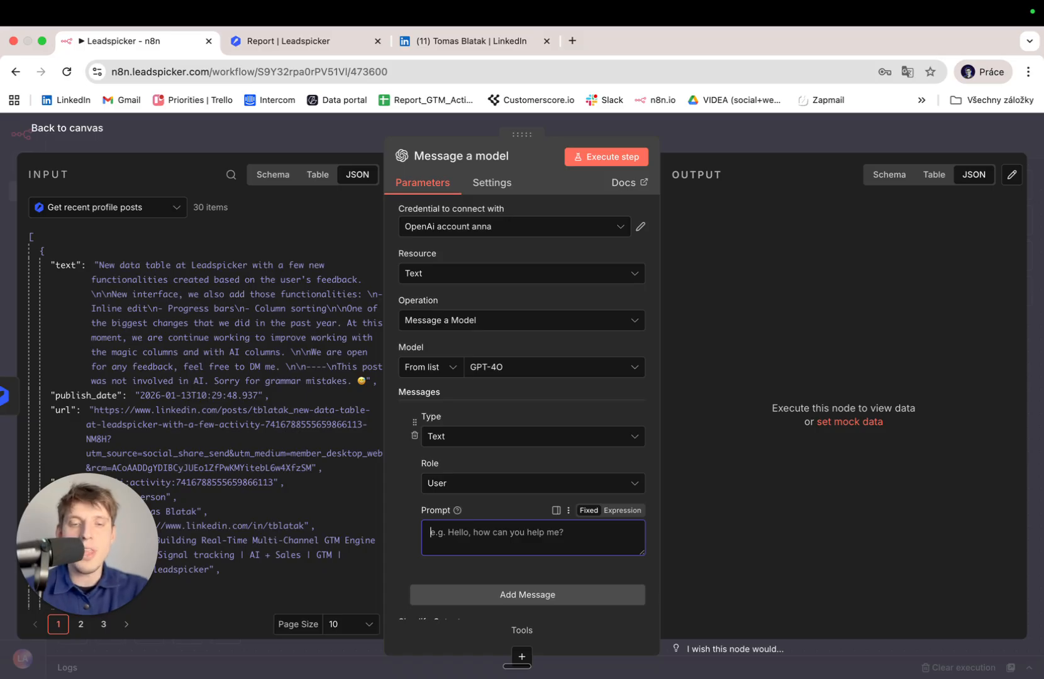
click(76, 132)
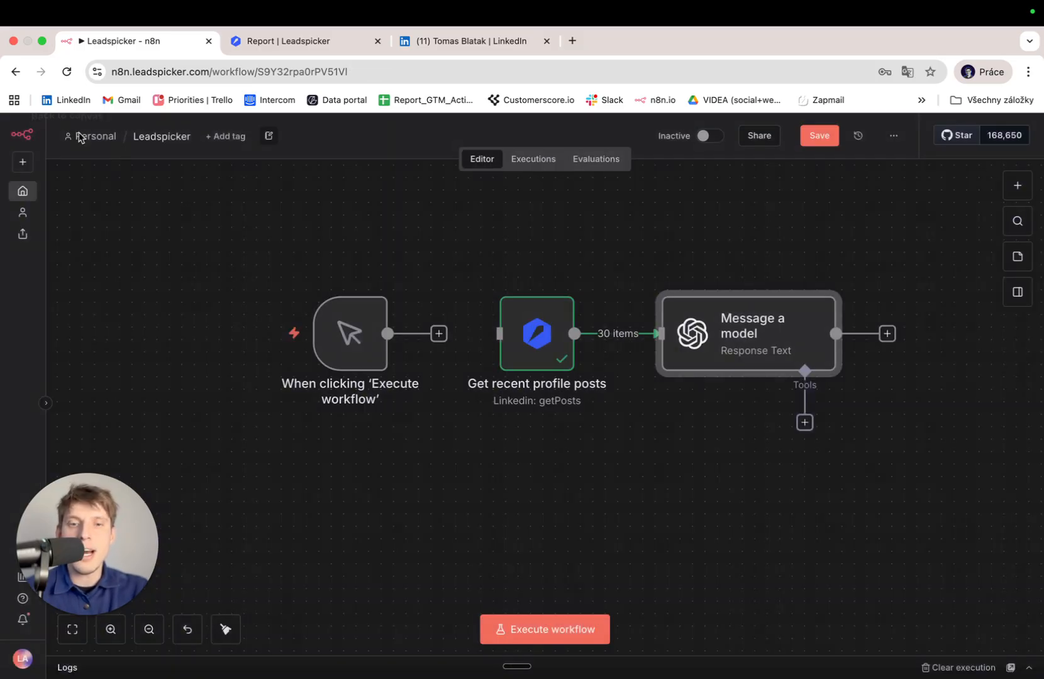
Connect the trigger to the Get recent profile posts node and review its output.
drag(439, 333, 503, 335)
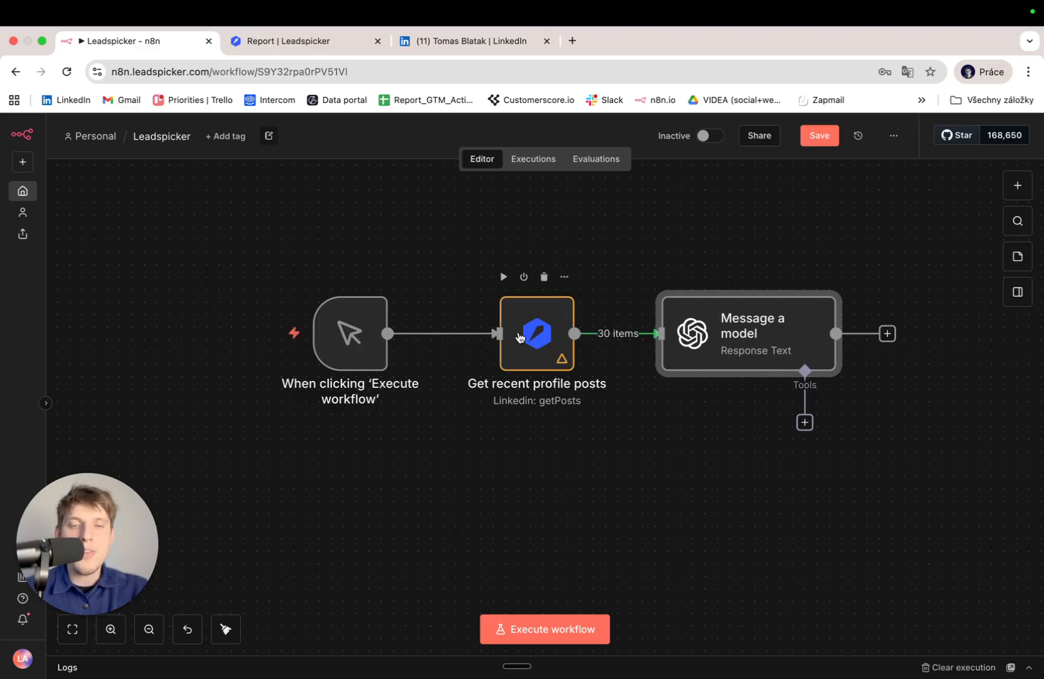
double_click(532, 338)
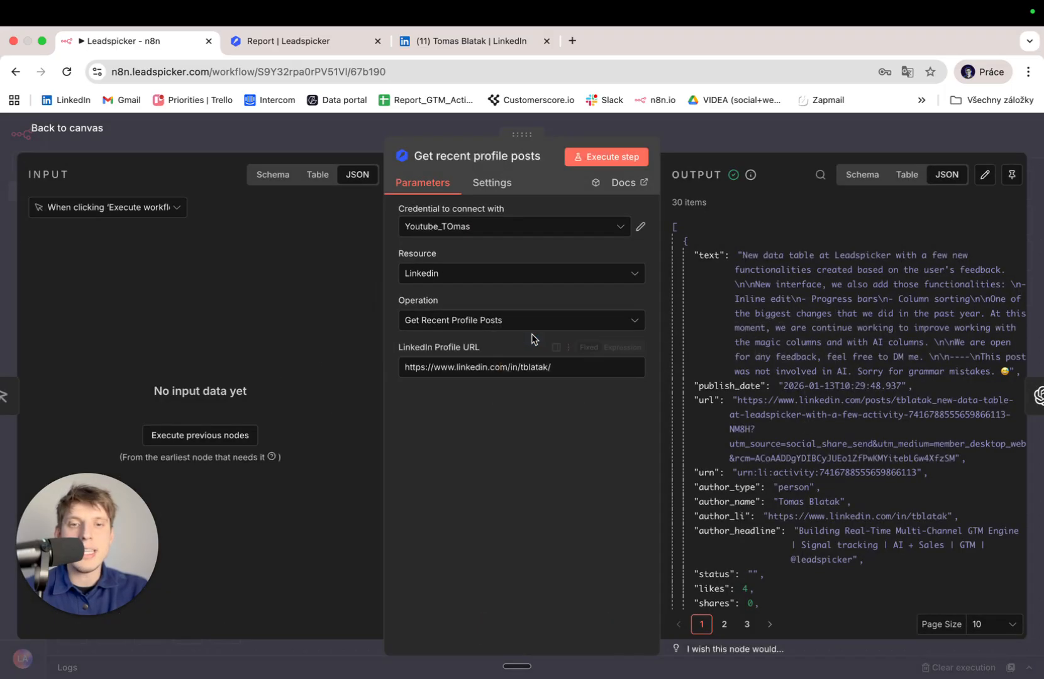
key(Escape)
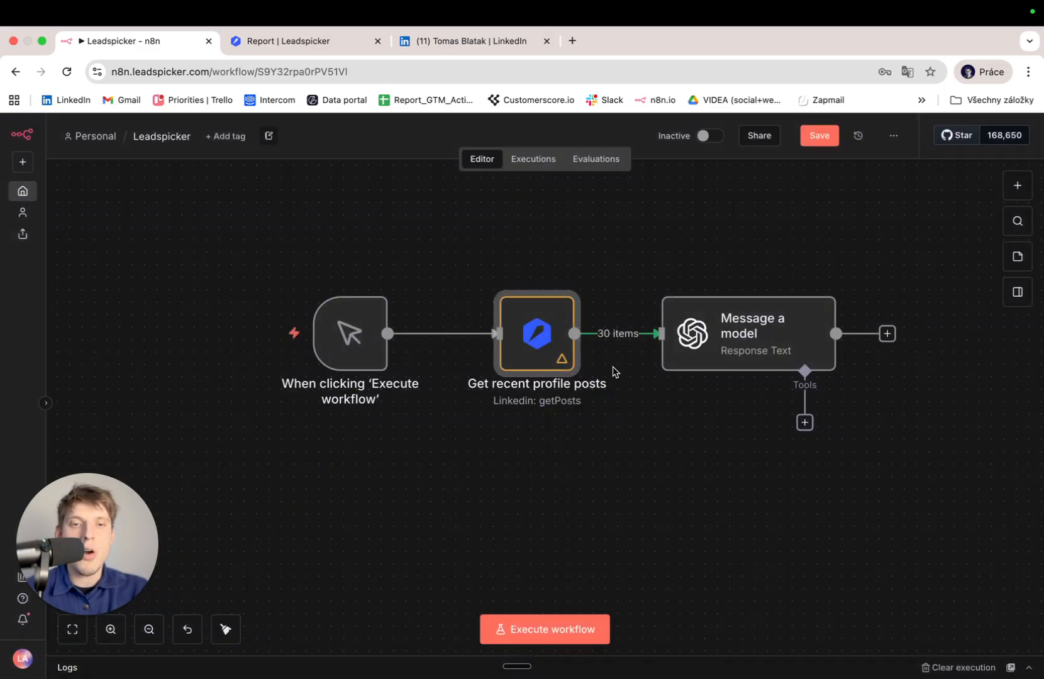
Give Message a model a yes/no business-expansion prompt that includes each post's text.
double_click(733, 348)
click(492, 542)
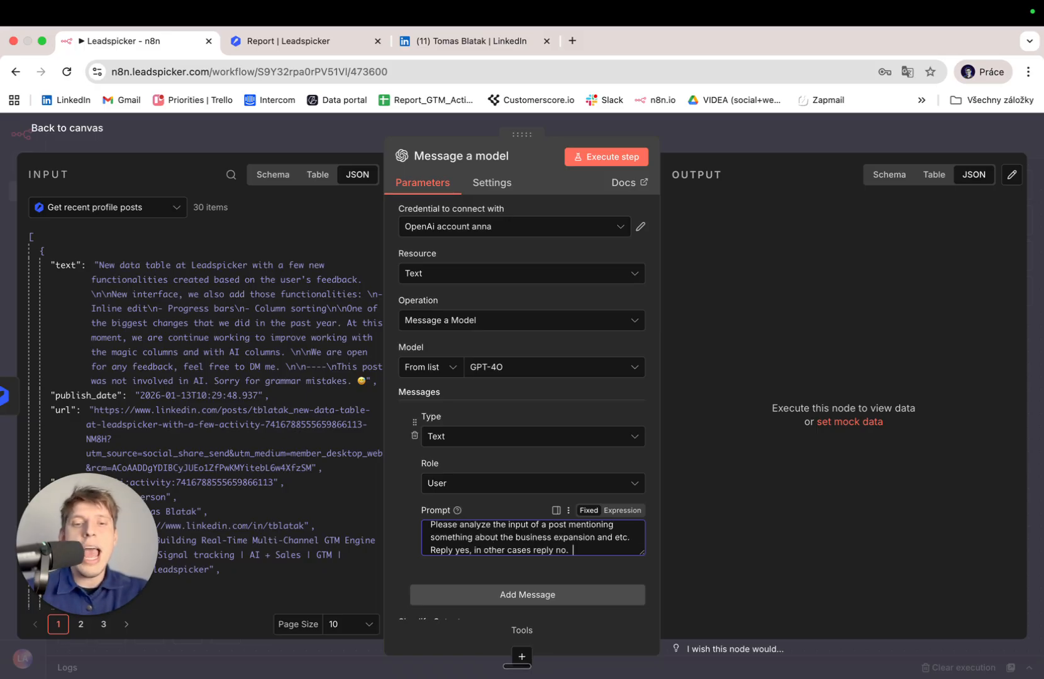
key(Return)
key(Return)
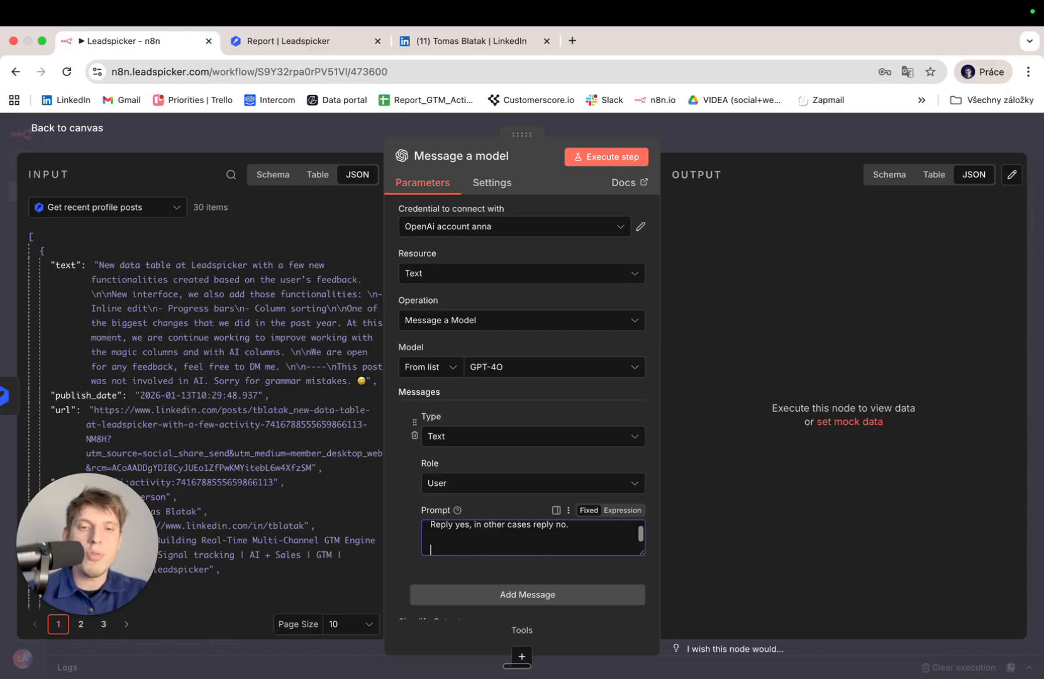
drag(68, 279, 473, 545)
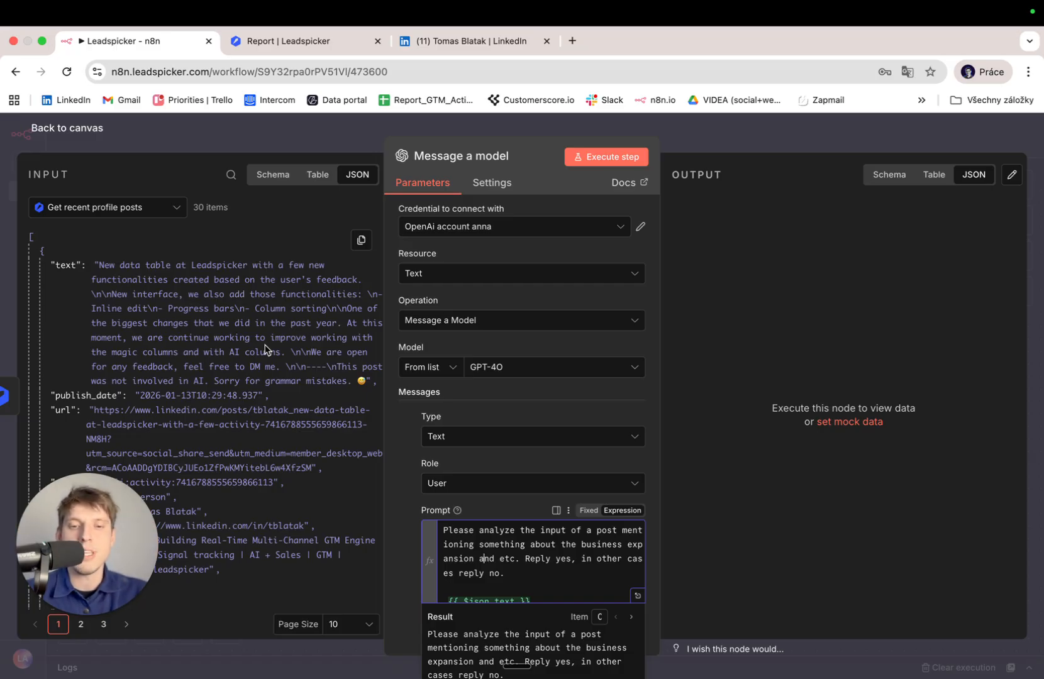
click(88, 131)
mouse_move(765, 287)
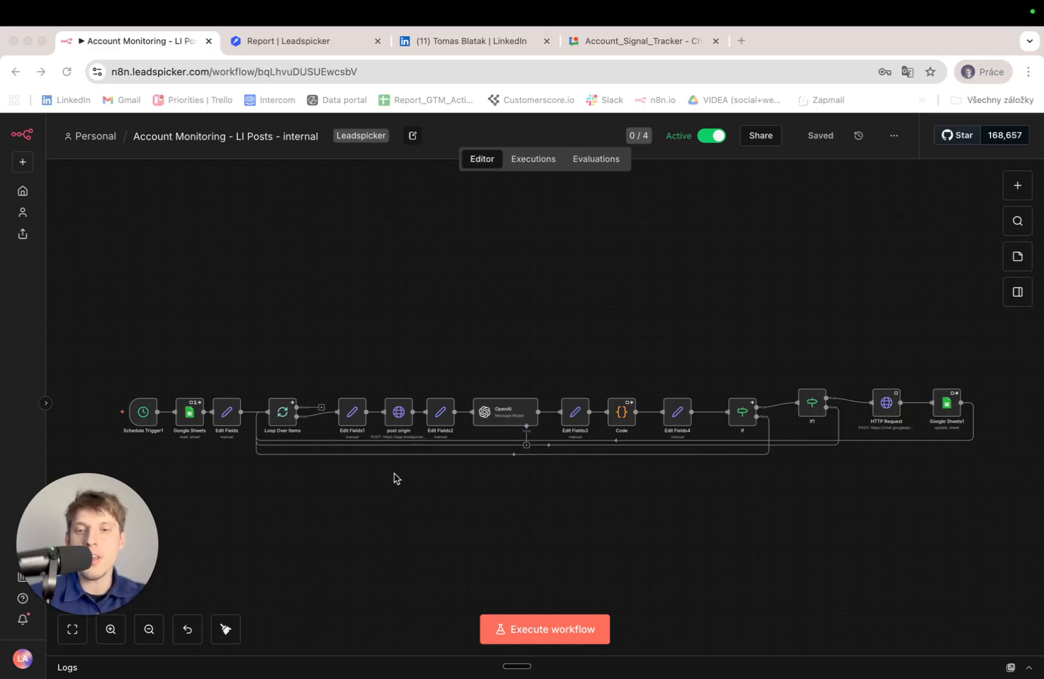
click(443, 354)
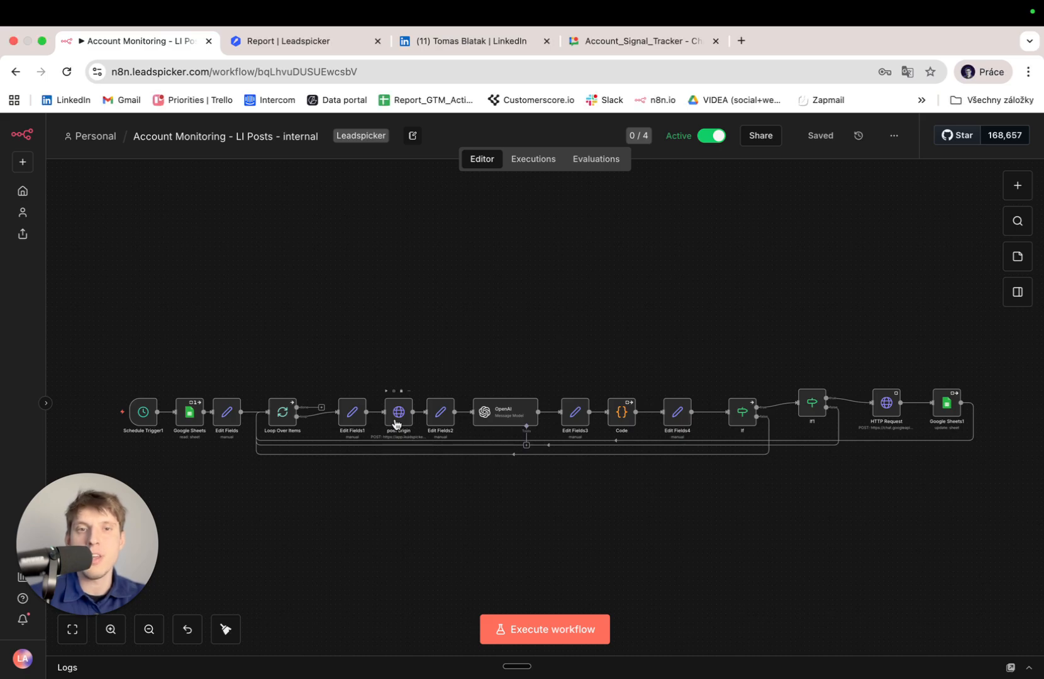
drag(464, 483, 350, 360)
click(338, 502)
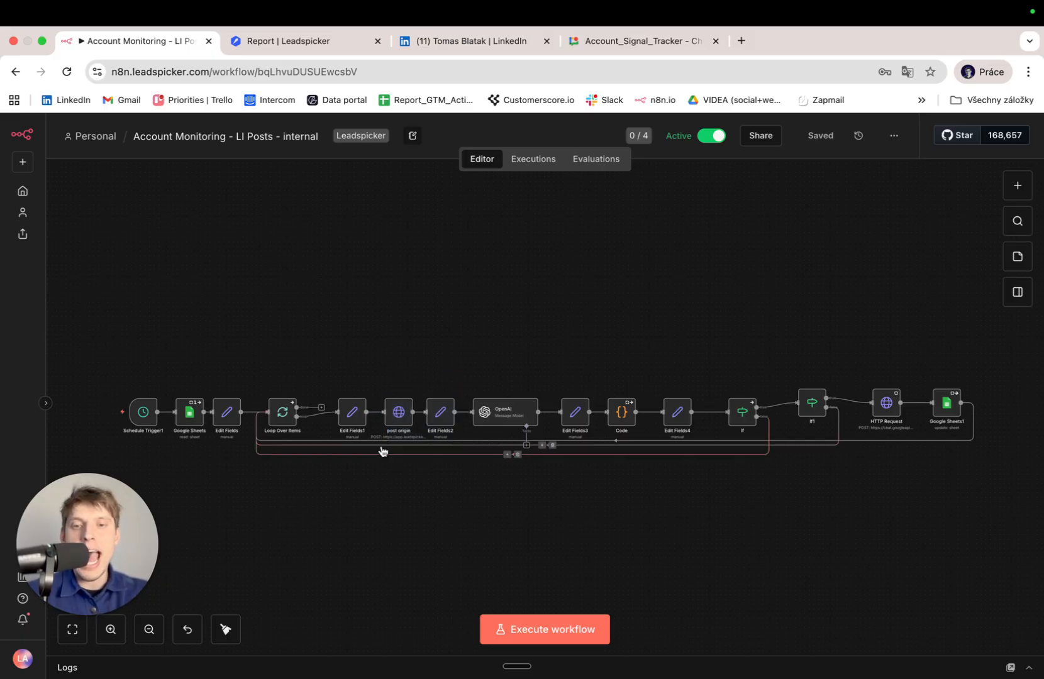
scroll(401, 430, up, 5)
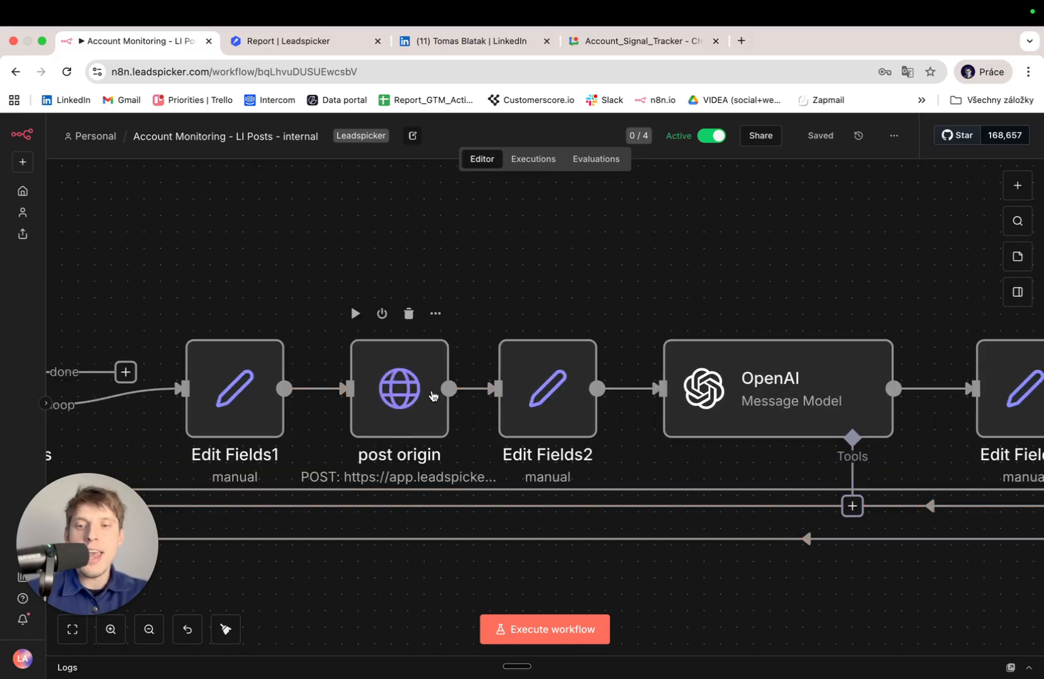
scroll(432, 395, down, 3)
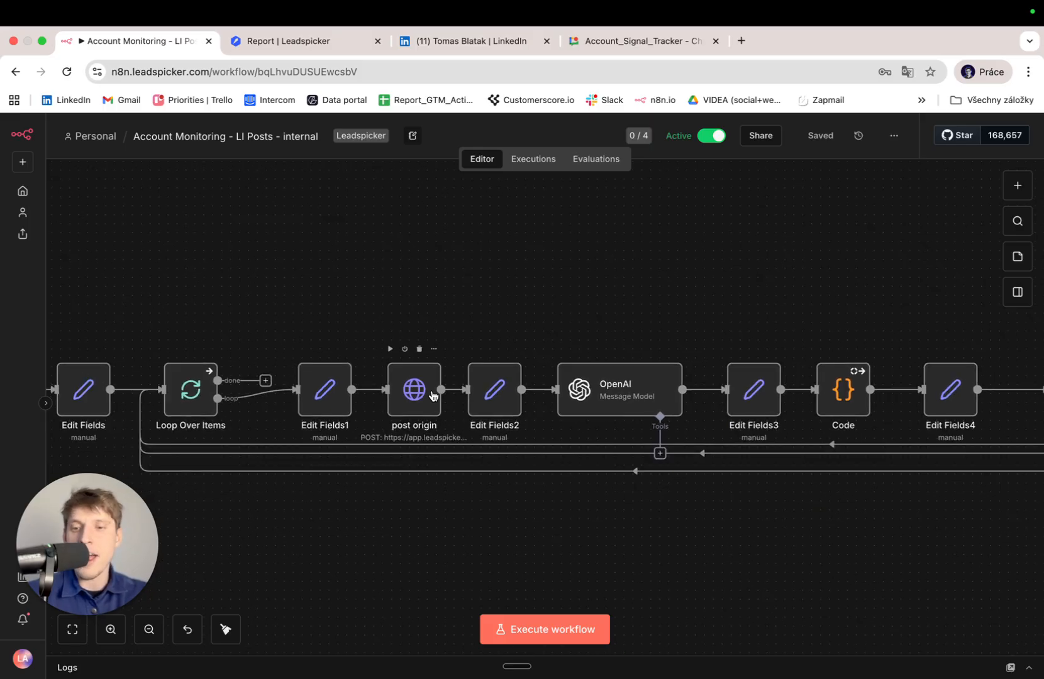
scroll(433, 395, down, 3)
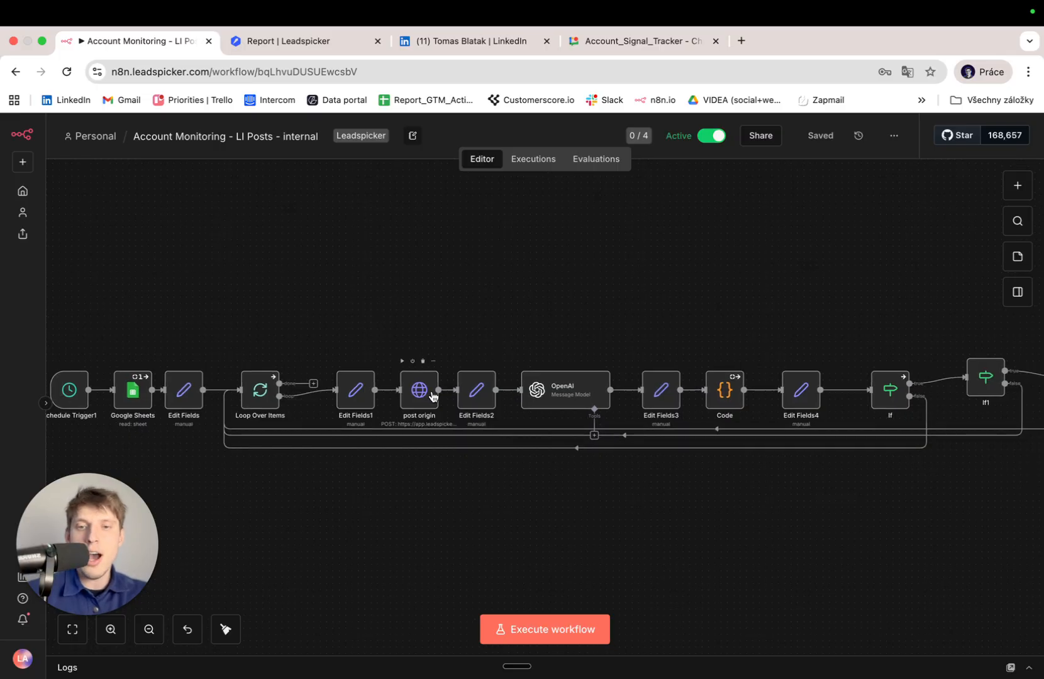
scroll(433, 395, down, 2)
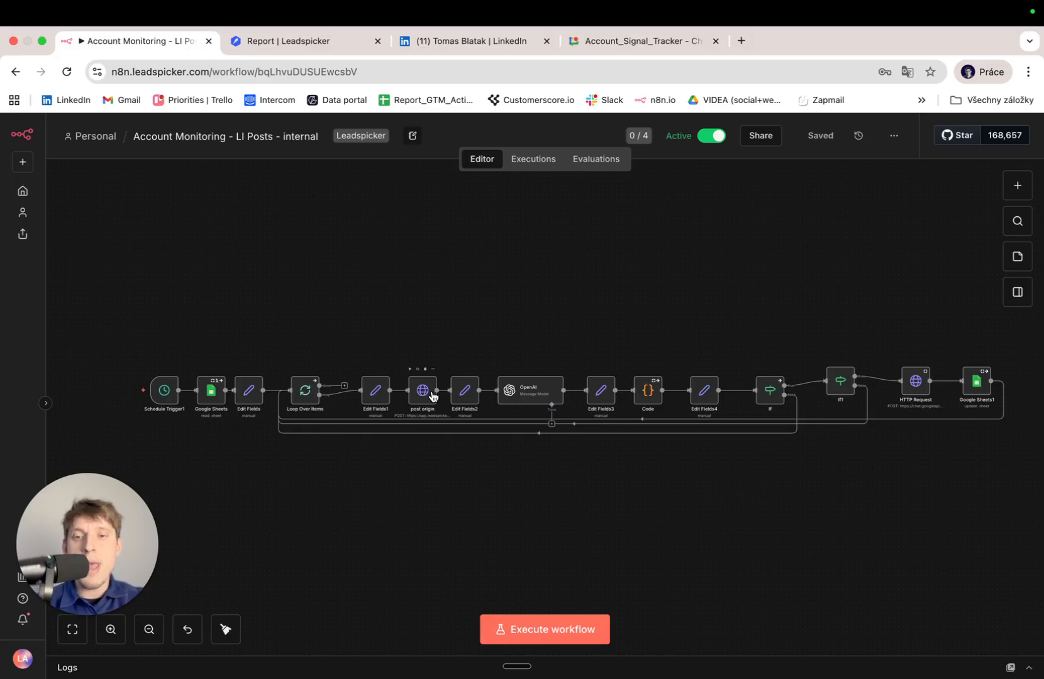
scroll(432, 397, up, 5)
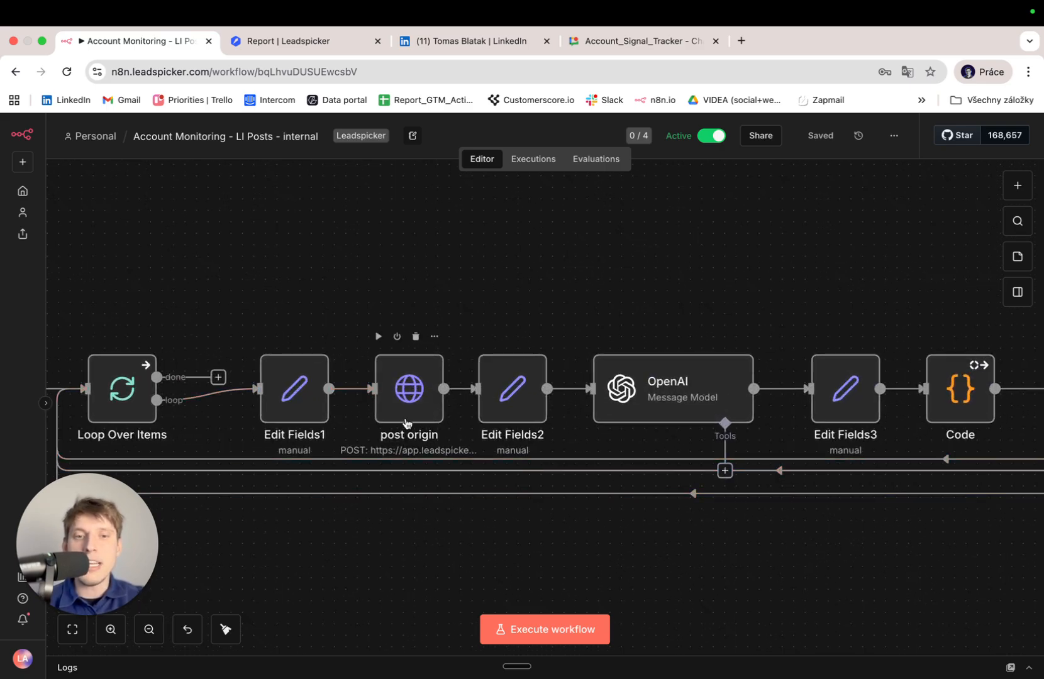
scroll(406, 423, down, 6)
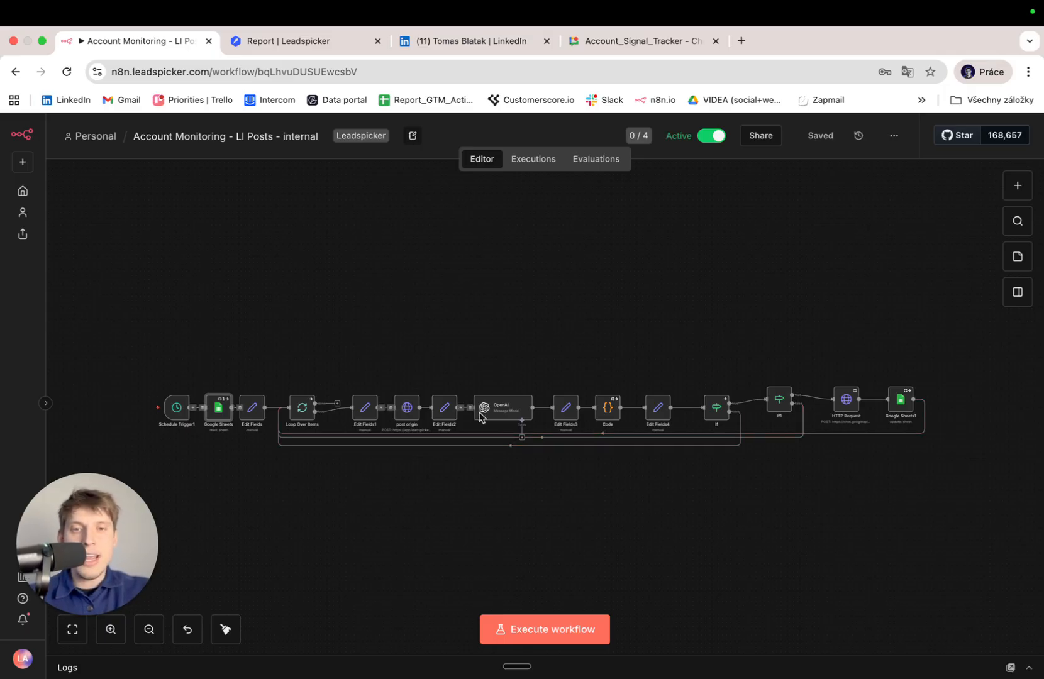
scroll(490, 413, up, 5)
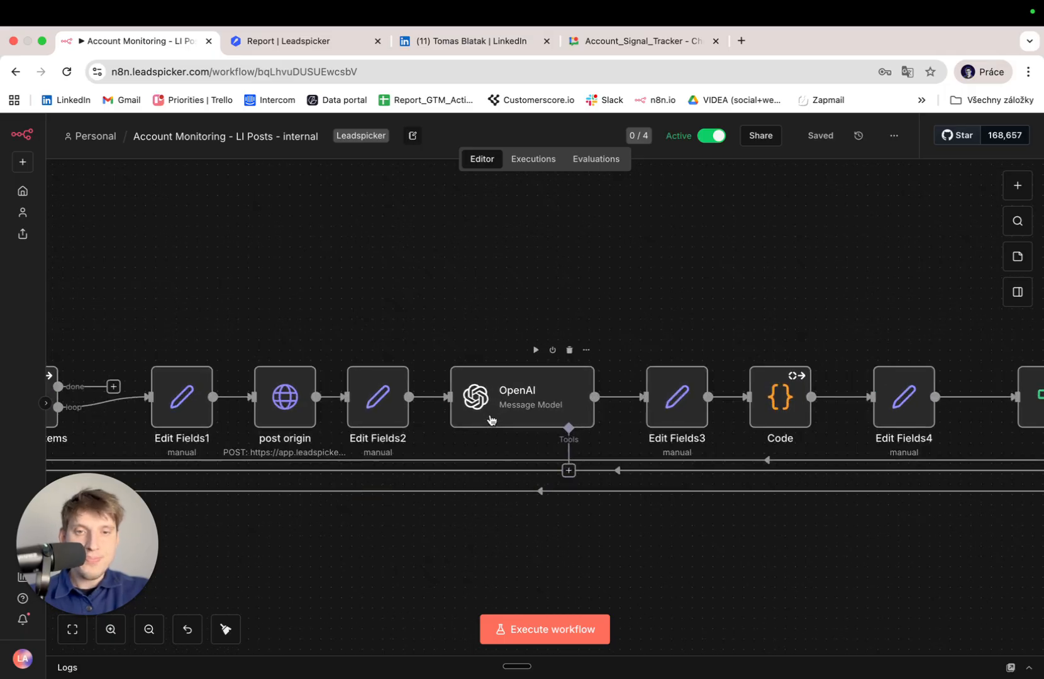
double_click(531, 406)
click(634, 504)
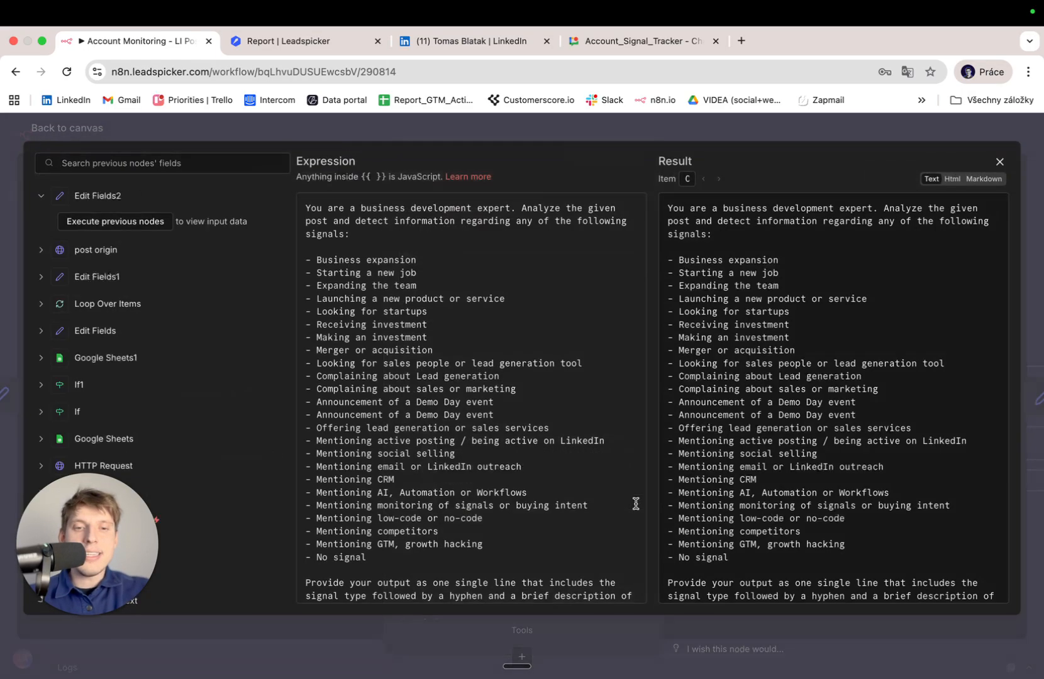
scroll(575, 478, down, 5)
scroll(574, 478, up, 5)
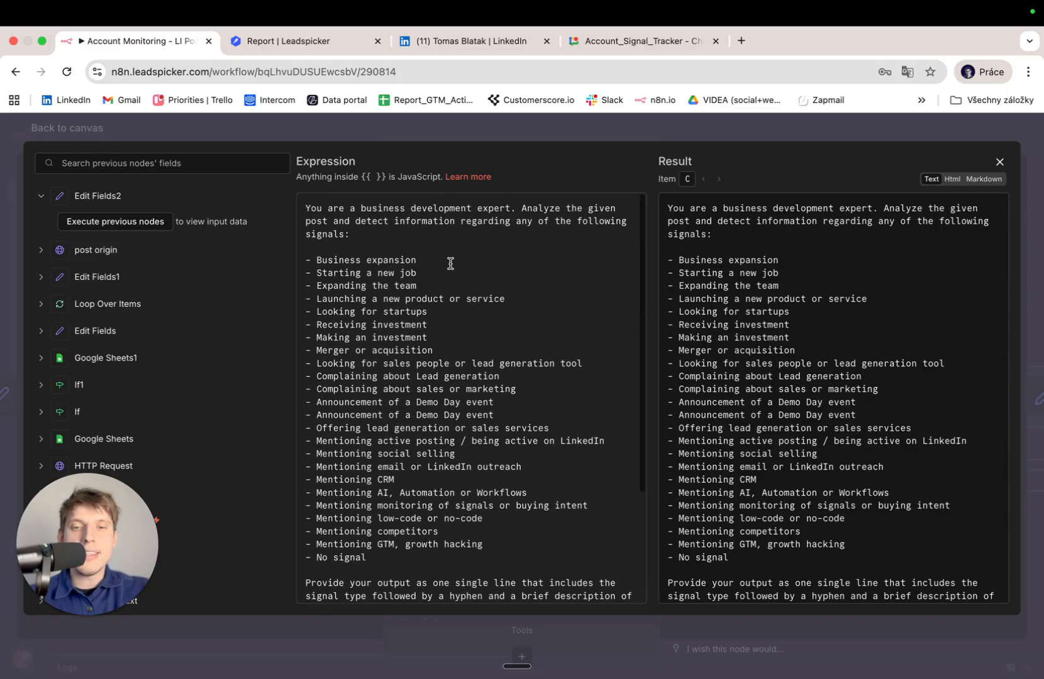
scroll(560, 420, down, 5)
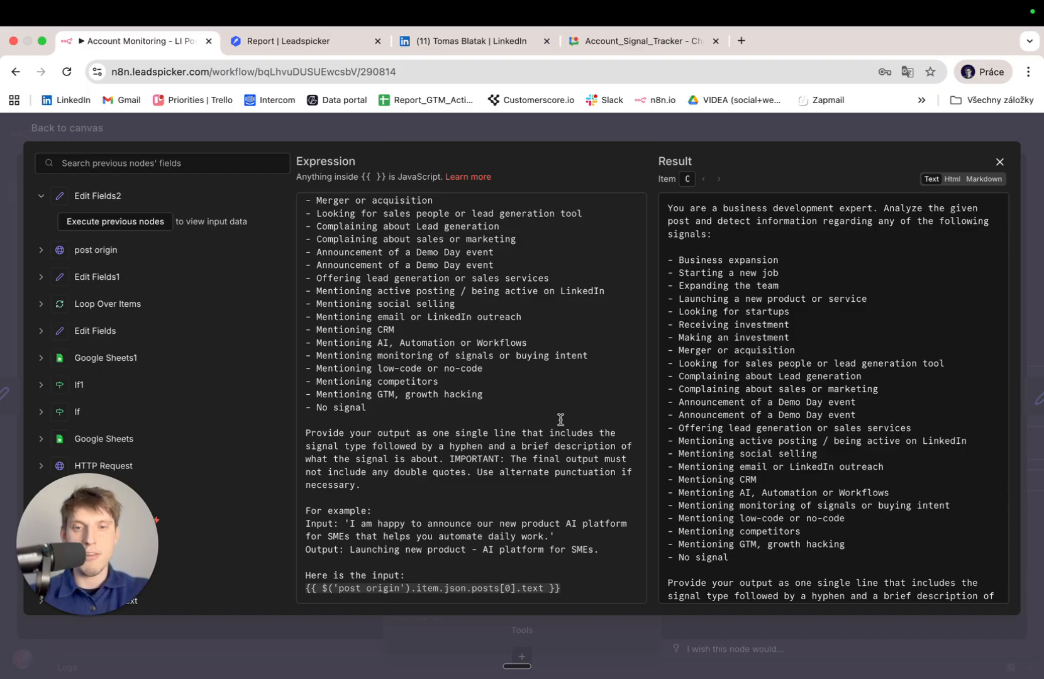
scroll(560, 419, up, 3)
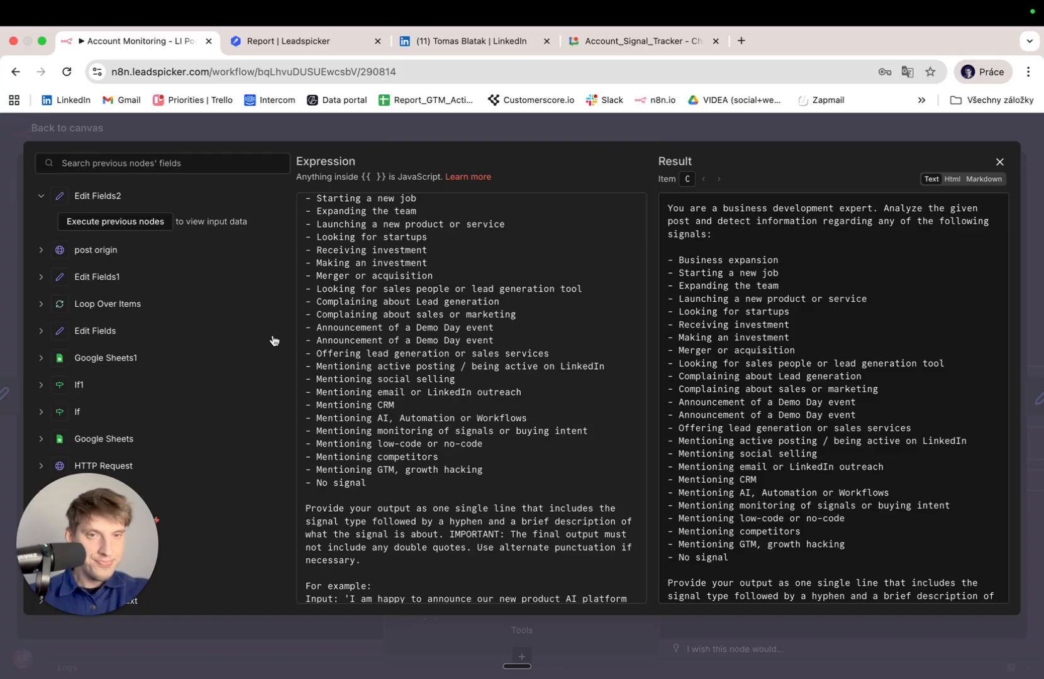
scroll(486, 342, up, 3)
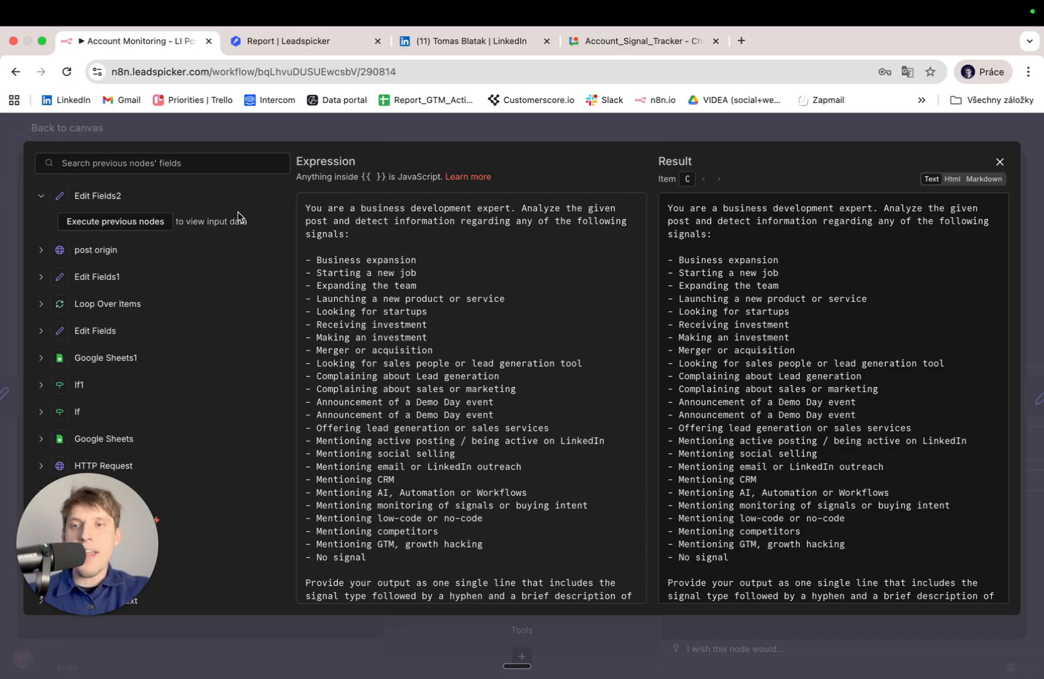
key(Escape)
key(Escape)
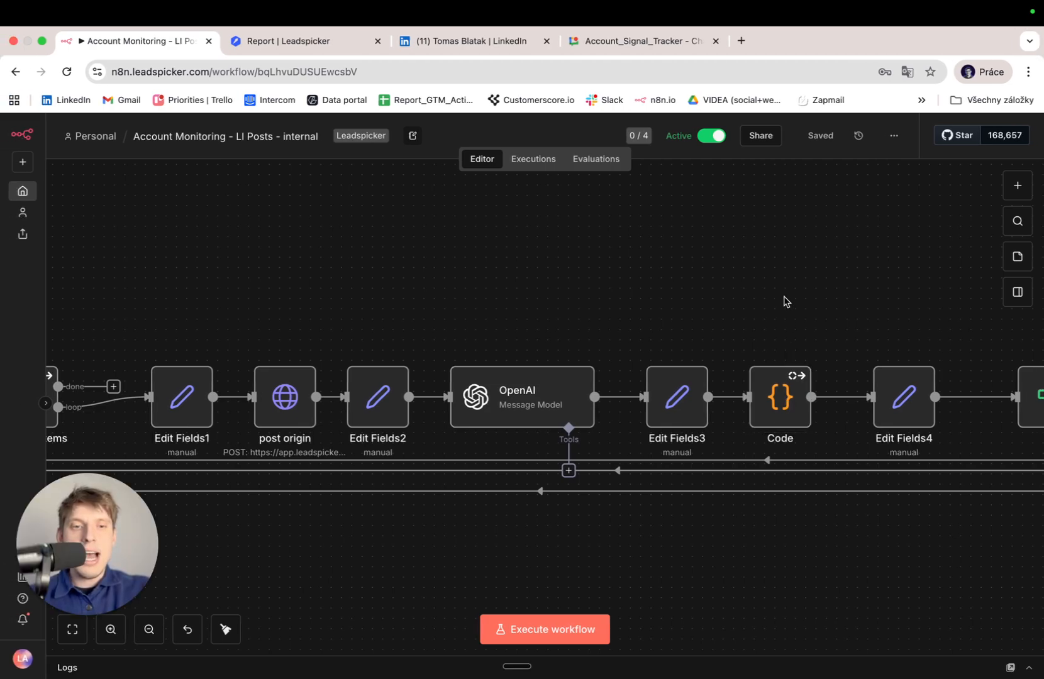
scroll(785, 301, right, 6)
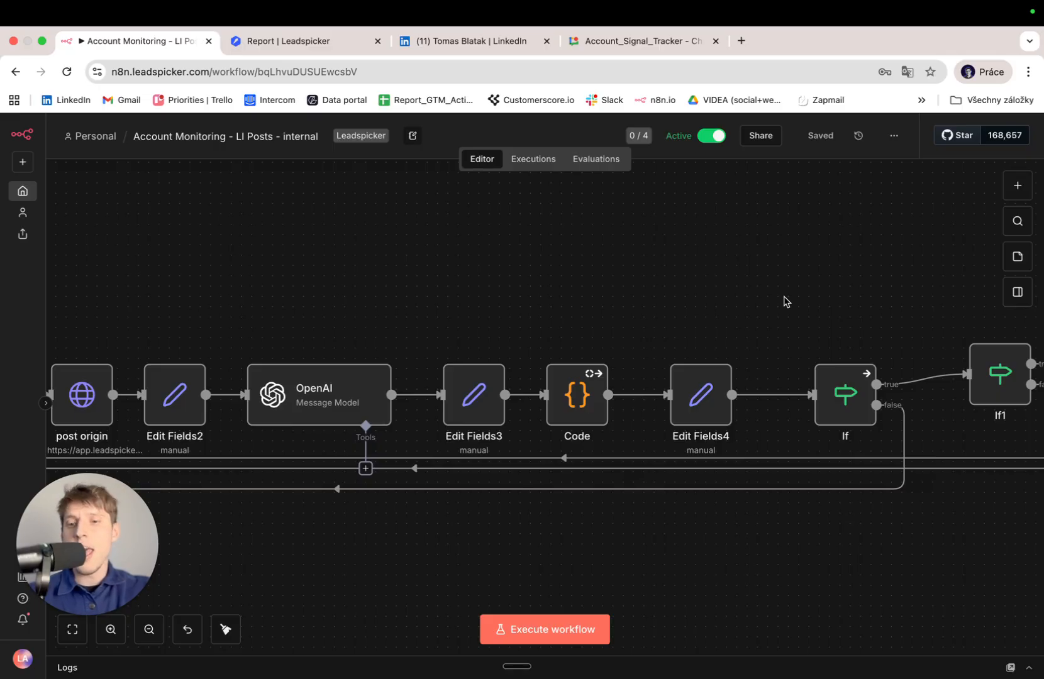
Show the Buying Signal Detected card in Account_Signal_Tracker, highlight its Signal text, then return to n8n.
click(667, 42)
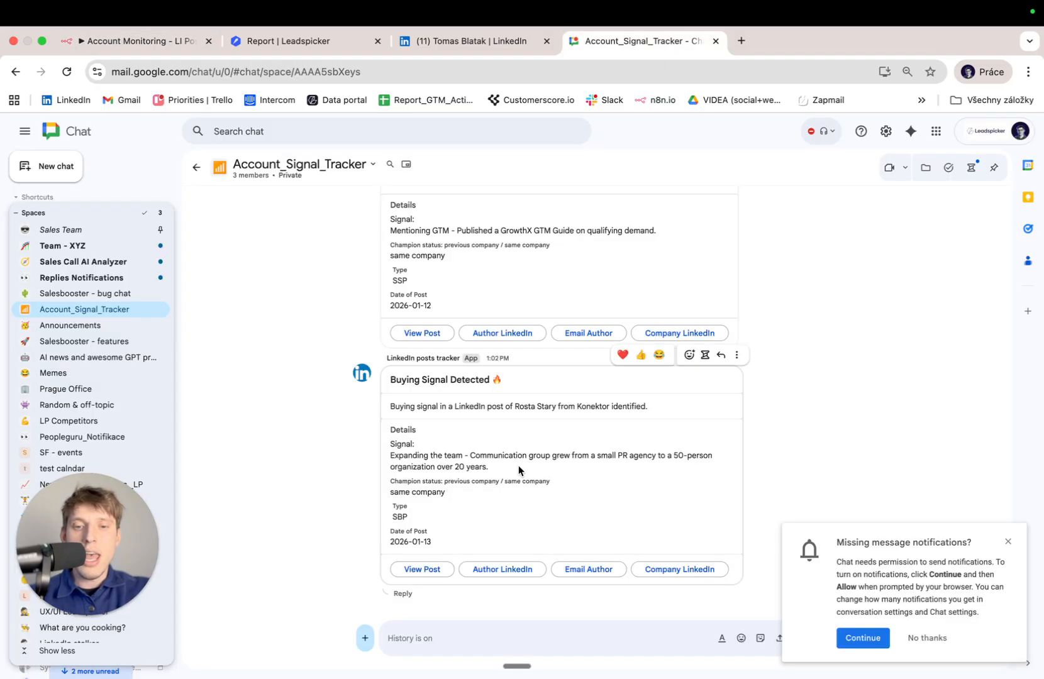
double_click(425, 467)
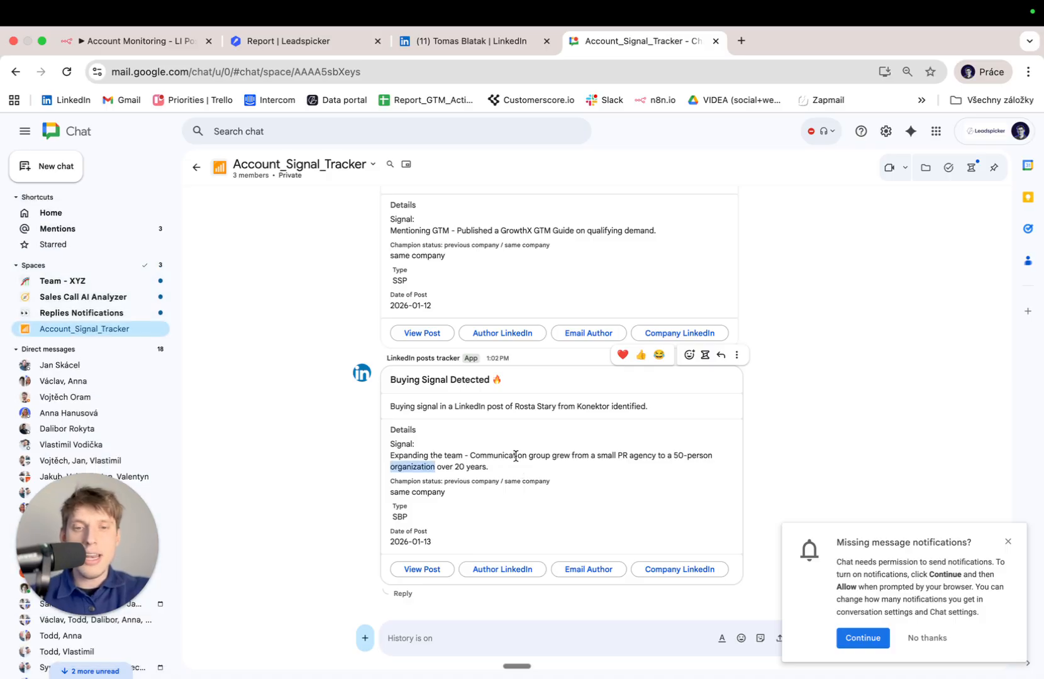
triple_click(572, 454)
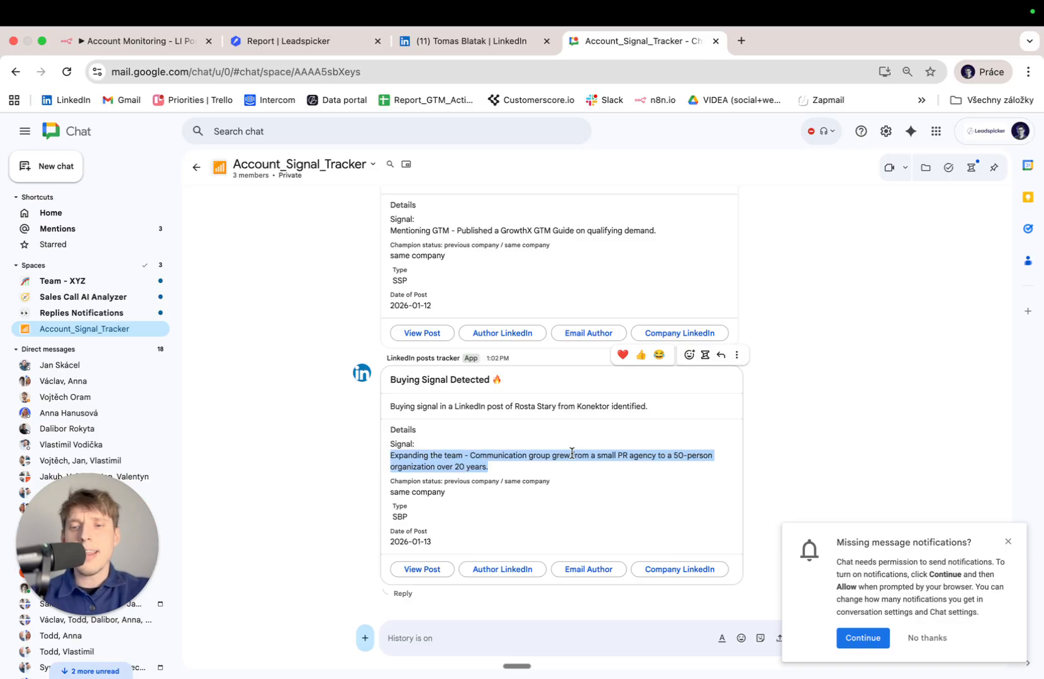
click(572, 473)
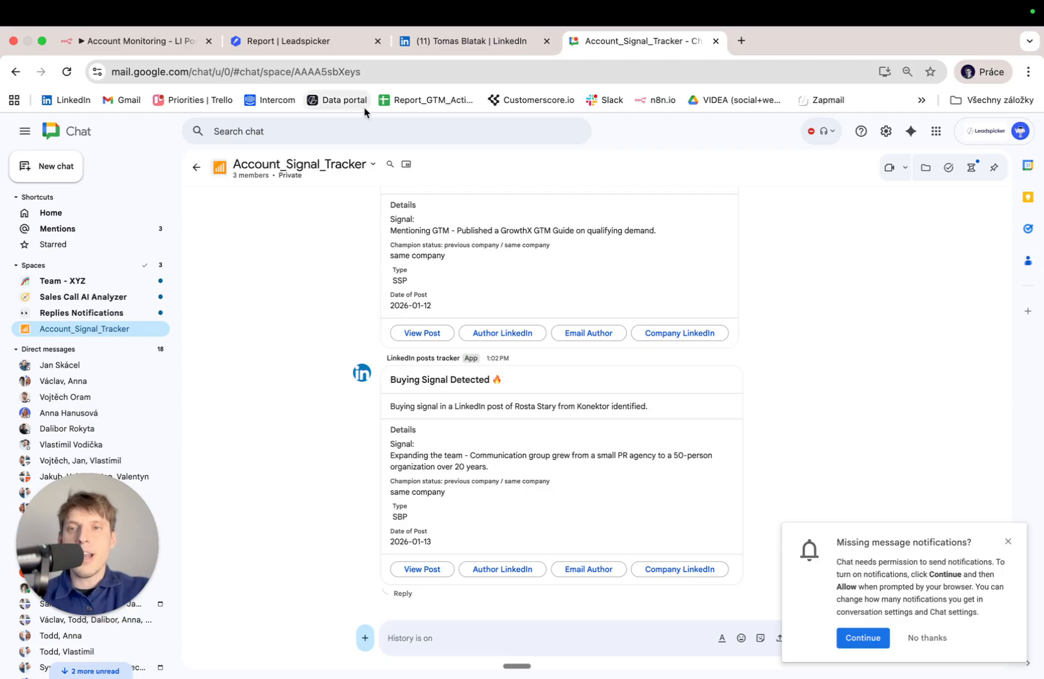
click(152, 52)
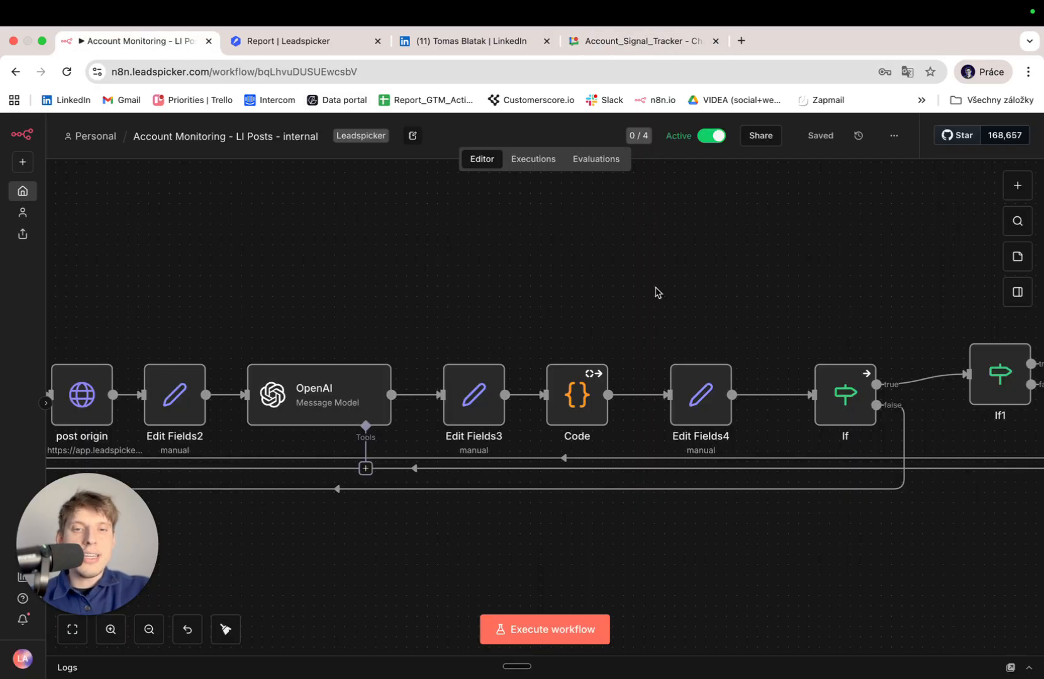
Open the Leadspicker workflow from the overview and delete all three of its nodes.
scroll(655, 291, right, 7)
drag(757, 538, 683, 301)
click(22, 191)
click(246, 369)
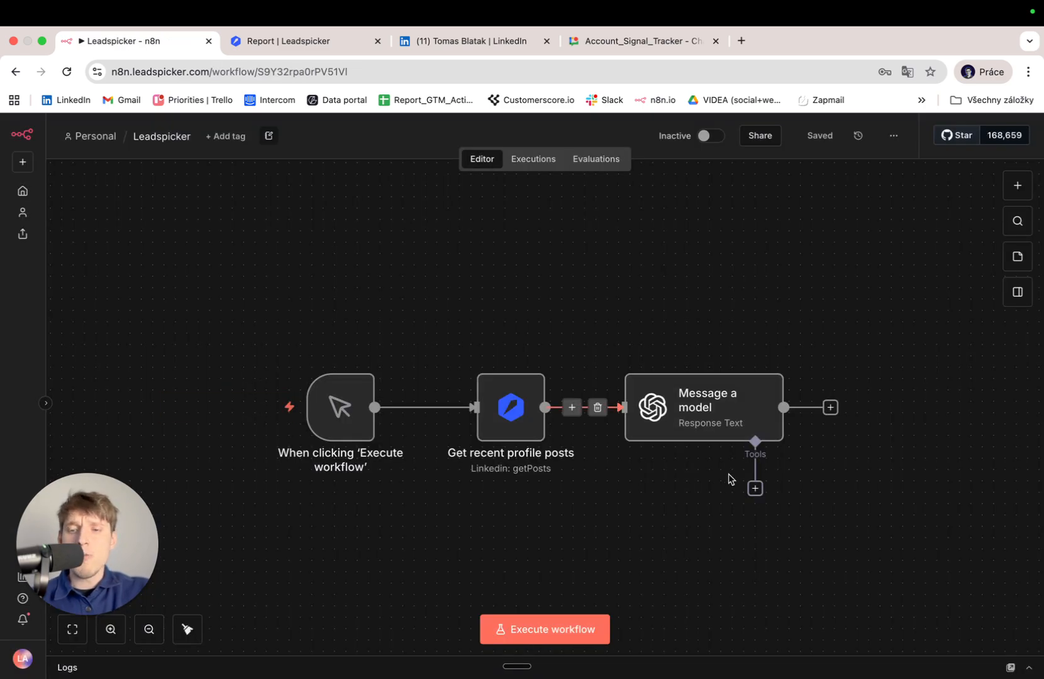
drag(871, 498, 287, 344)
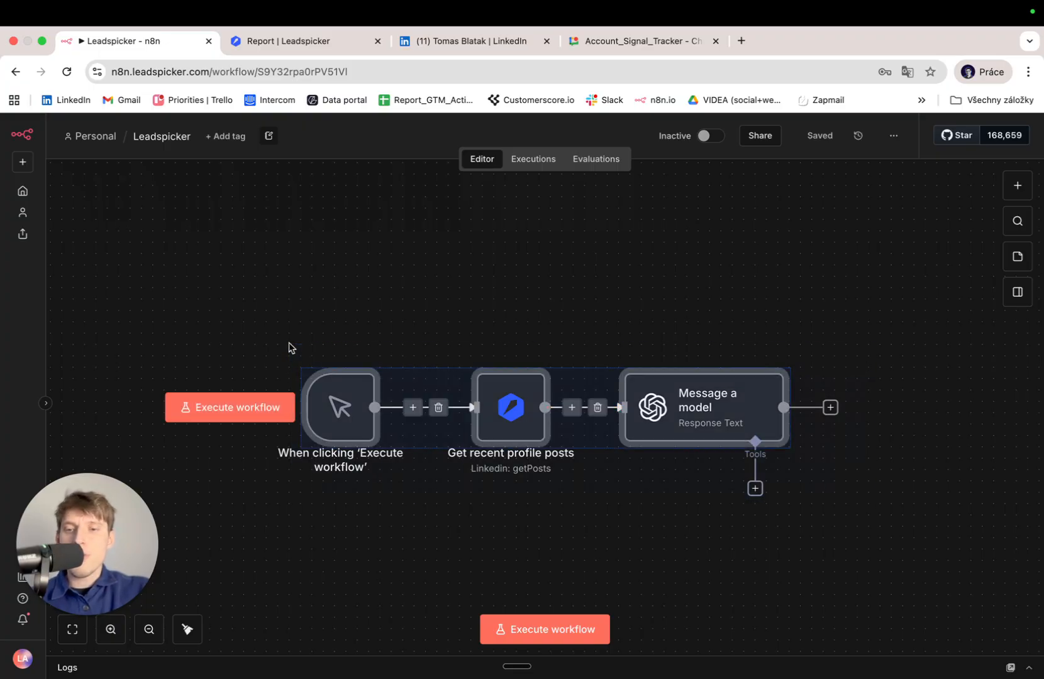
key(Delete)
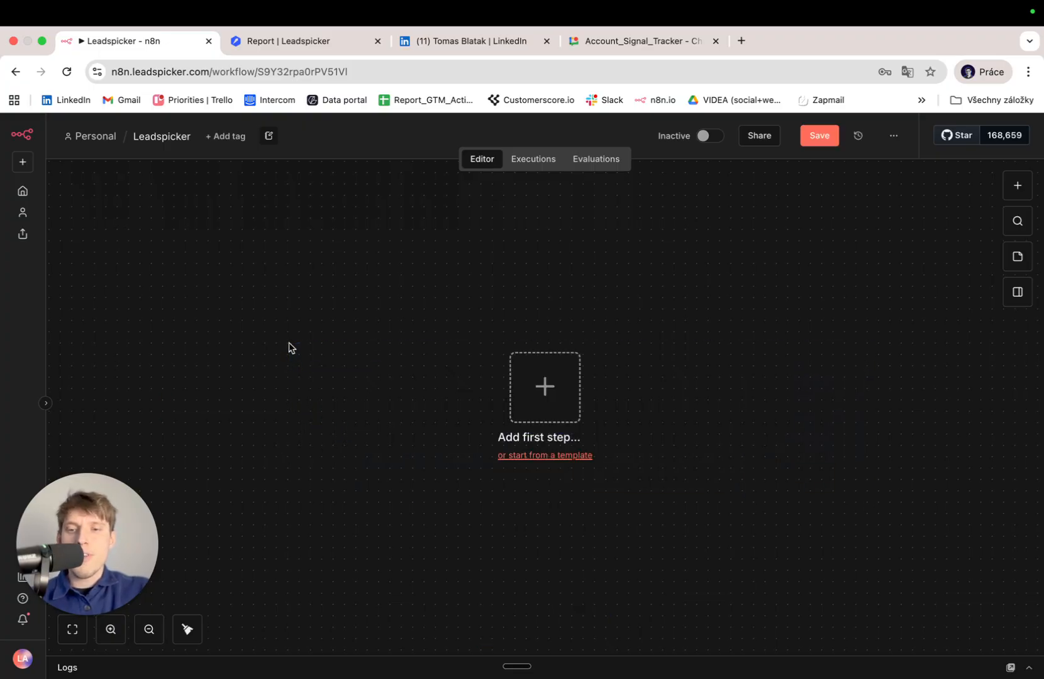
Start a first step with the Leadspicker node, searched as 'leads', and list all its actions.
click(547, 389)
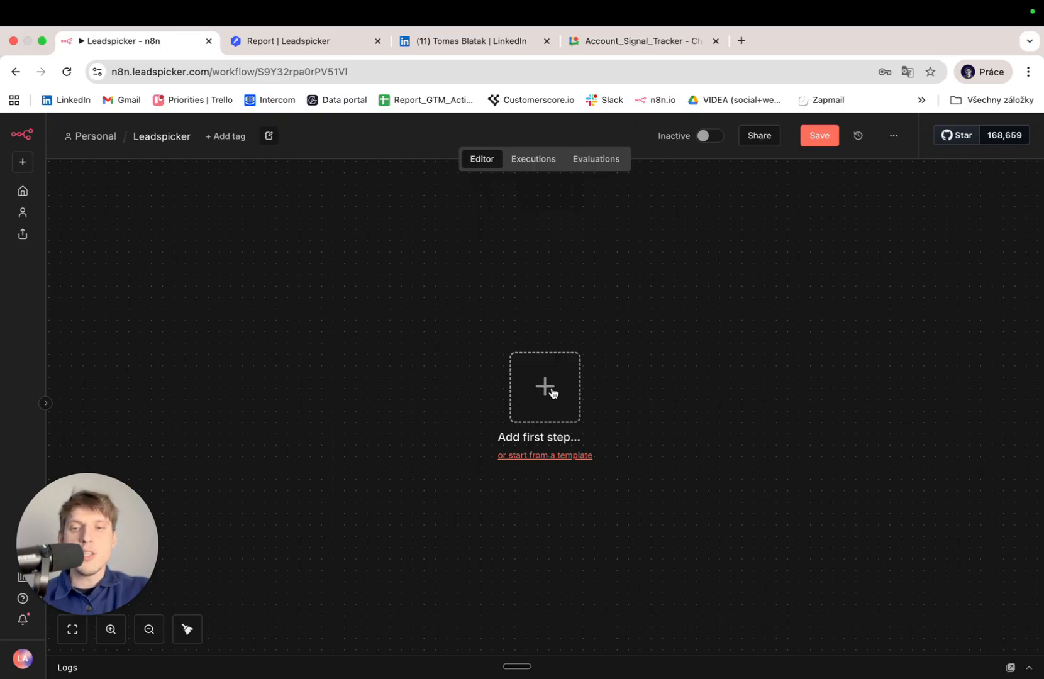
text(leads)
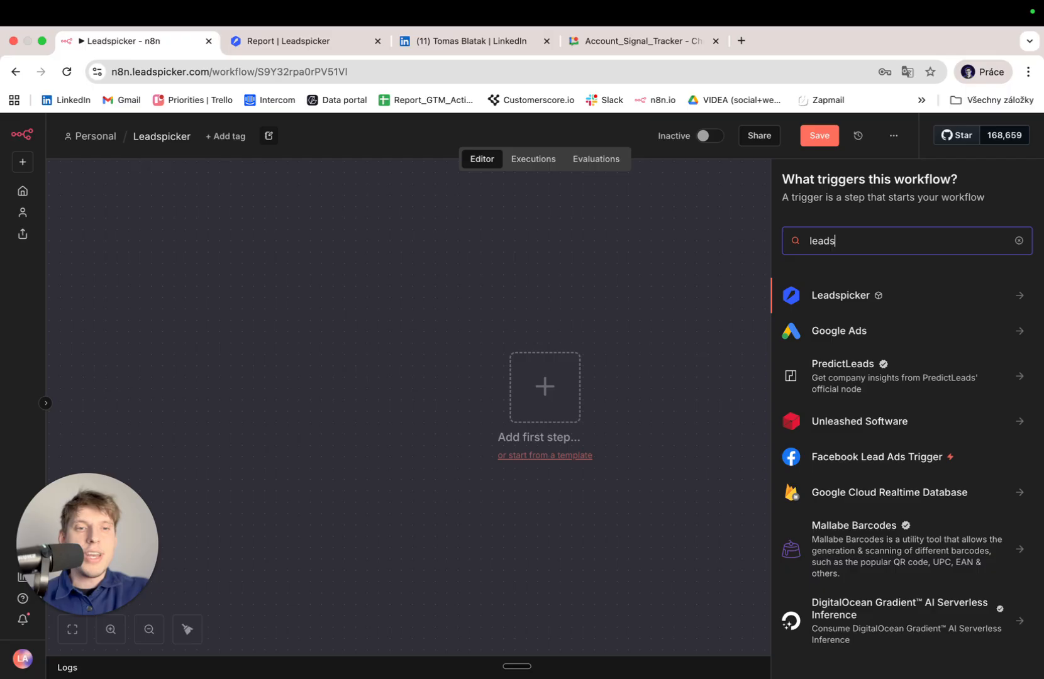
key(Return)
click(848, 588)
scroll(941, 560, down, 3)
scroll(942, 560, down, 15)
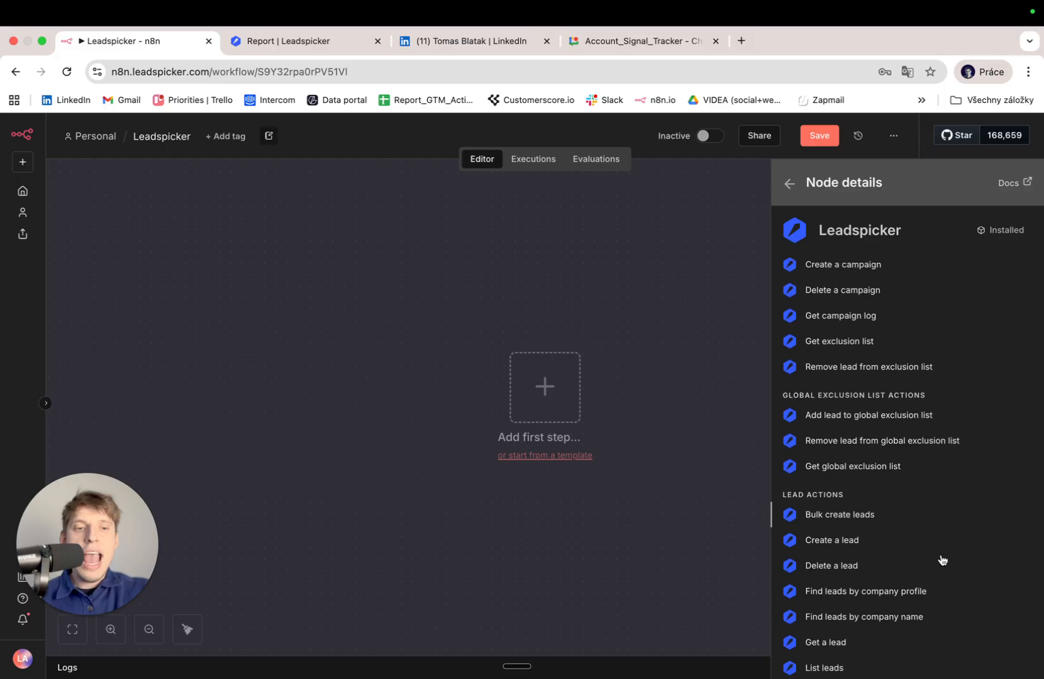